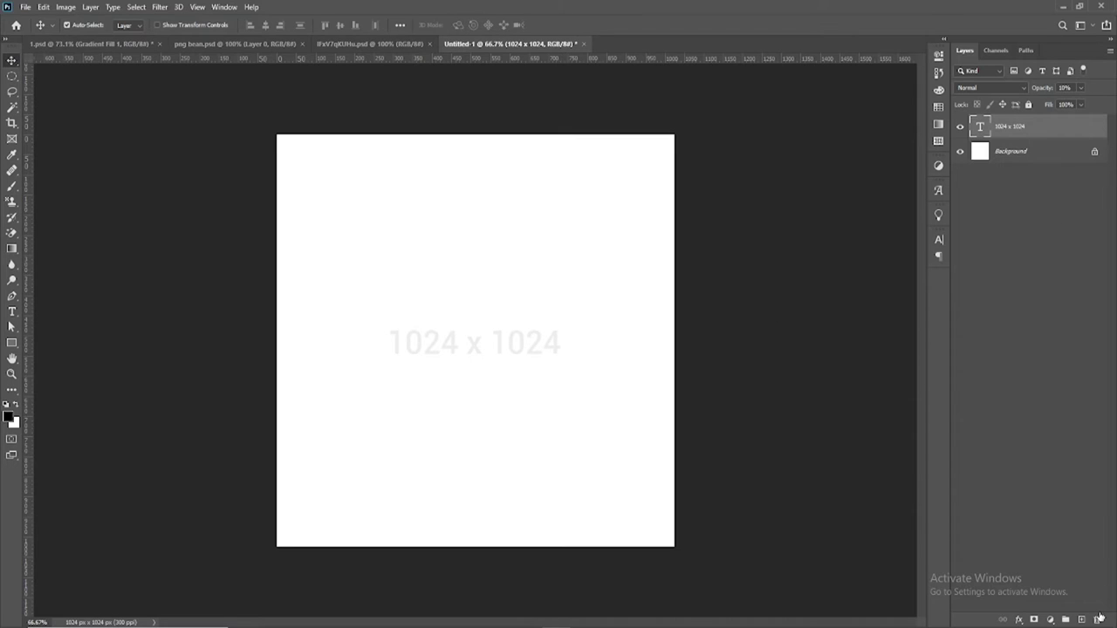
# Delete the 1024 x 1024 placeholder text layer and drag photo ganNhHd4mT from the blur folder
pyautogui.click(1097, 618)
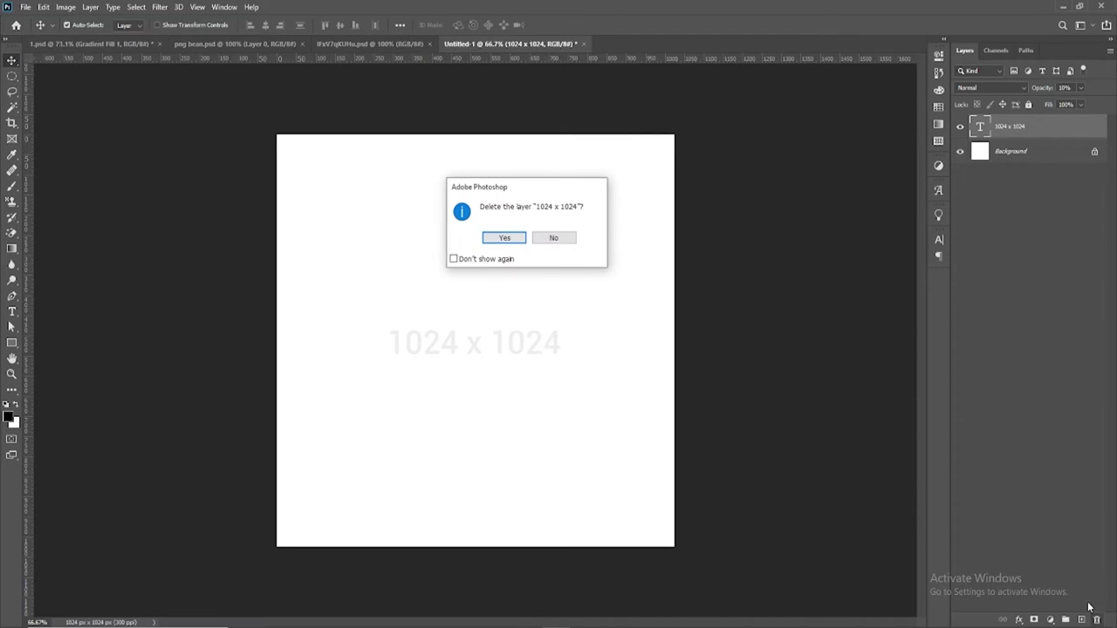
pyautogui.click(503, 237)
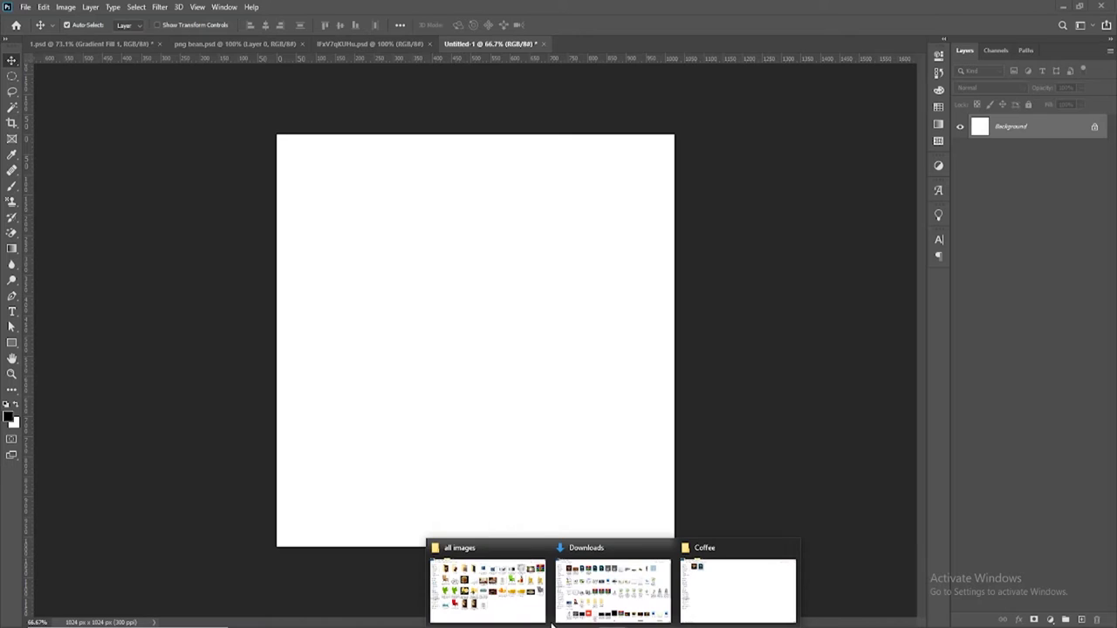
pyautogui.click(501, 615)
pyautogui.click(169, 140)
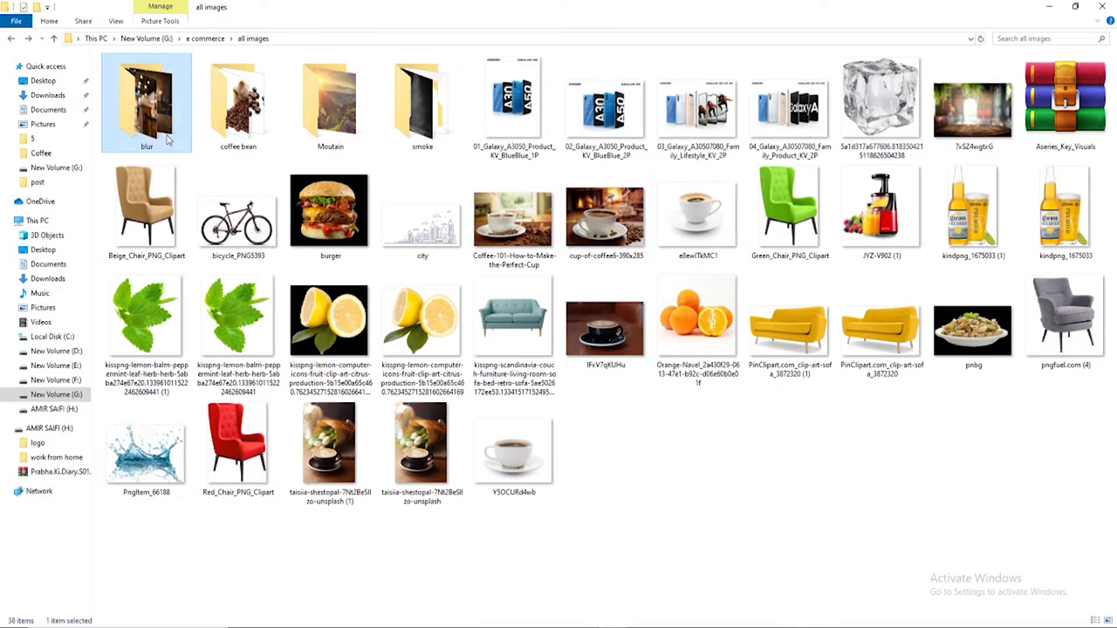
pyautogui.doubleClick(168, 140)
pyautogui.moveTo(348, 148)
pyautogui.mouseDown()
pyautogui.moveTo(561, 547)
pyautogui.moveTo(533, 377)
pyautogui.moveTo(548, 369)
pyautogui.mouseUp()
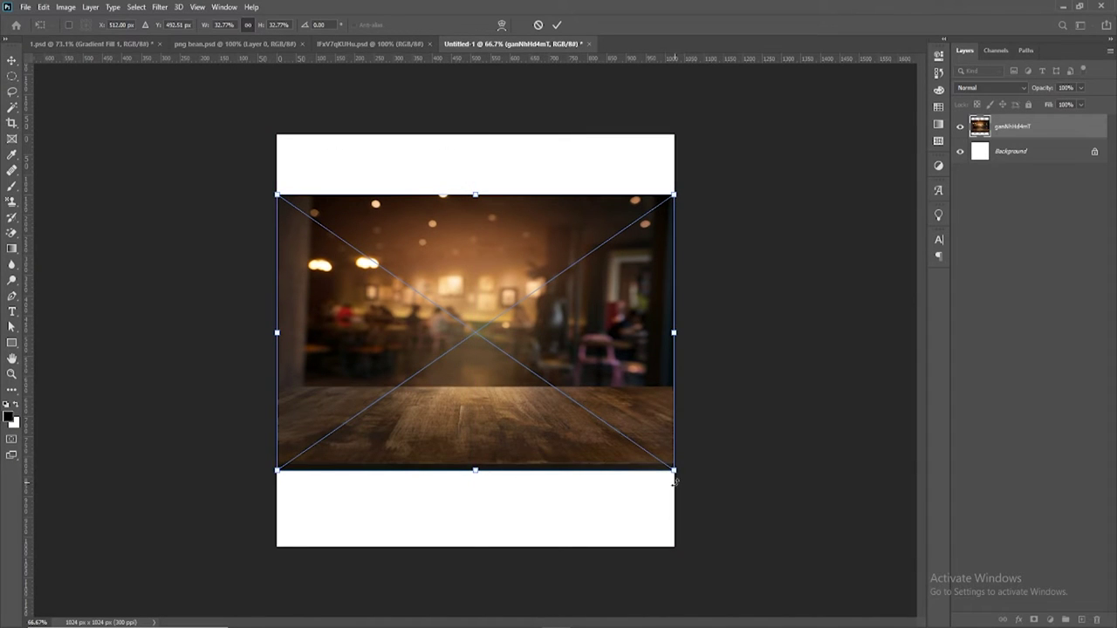
# Scale the ganNhHd4mT photo to span the canvas width and duplicate its layer
pyautogui.moveTo(677, 474)
pyautogui.mouseDown()
pyautogui.moveTo(735, 505)
pyautogui.moveTo(673, 495)
pyautogui.mouseUp()
pyautogui.click(557, 25)
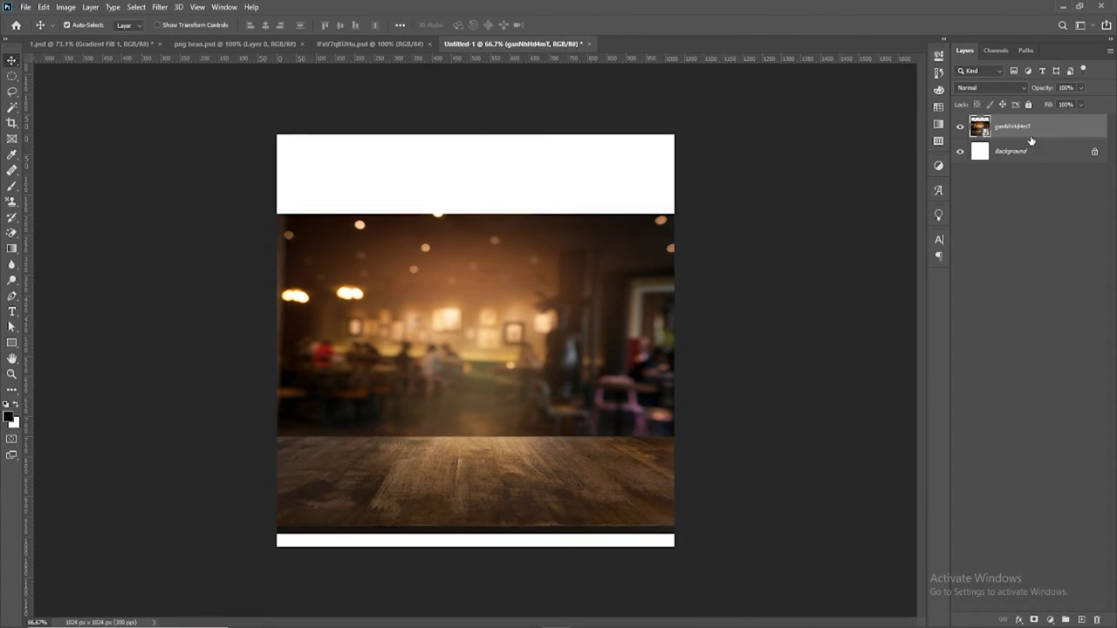
pyautogui.moveTo(1051, 134); pyautogui.dragTo(1082, 619)
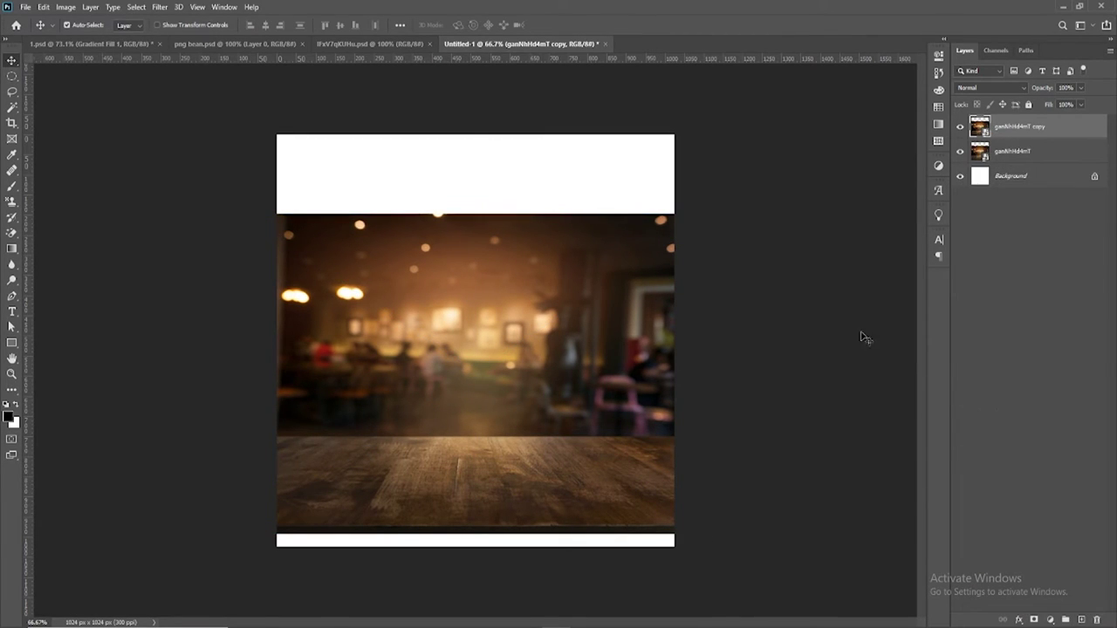
# Hide the duplicate photo layer and select the original ganNhHd4mT layer
pyautogui.click(960, 126)
pyautogui.click(1012, 151)
pyautogui.scroll(1, 631, 297)
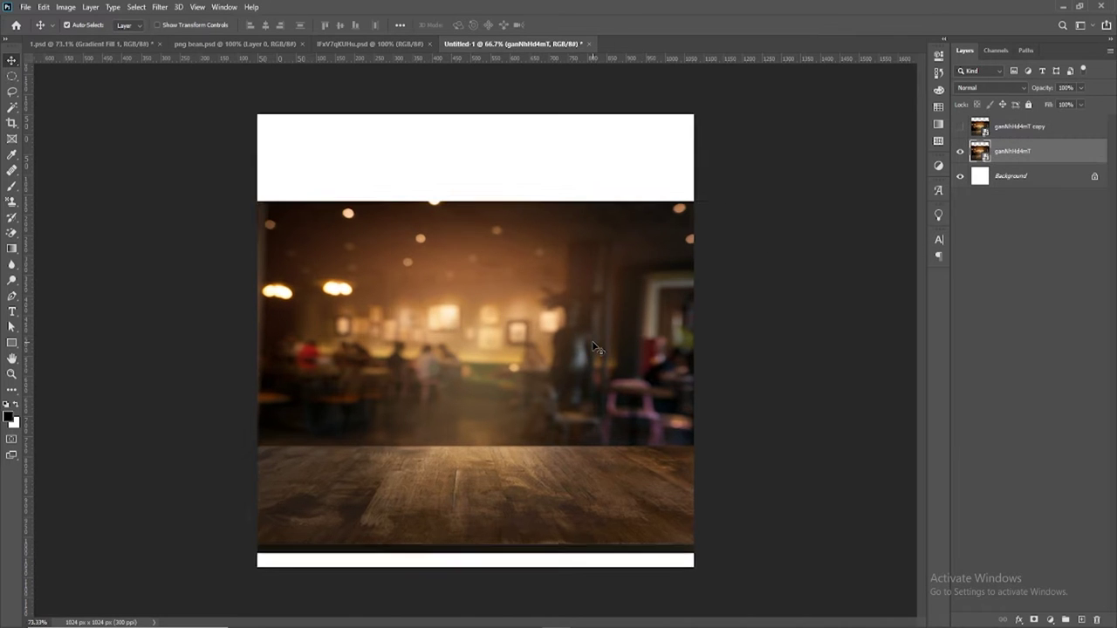
pyautogui.scroll(1, 591, 384)
pyautogui.scroll(2, 585, 369)
pyautogui.scroll(-3, 585, 375)
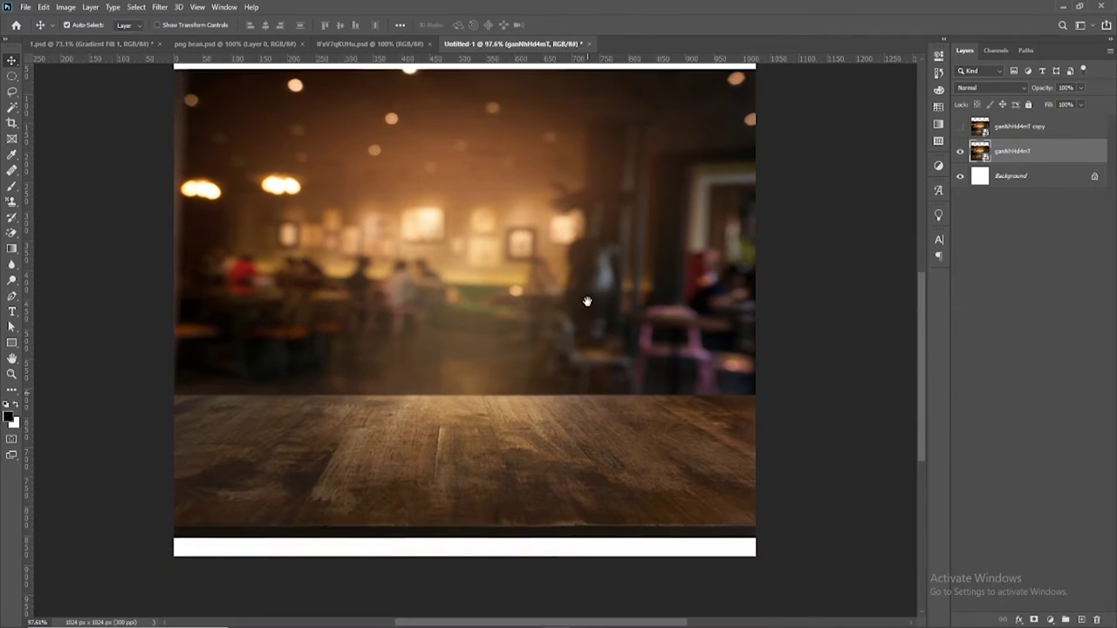
pyautogui.moveTo(587, 388); pyautogui.dragTo(585, 394)
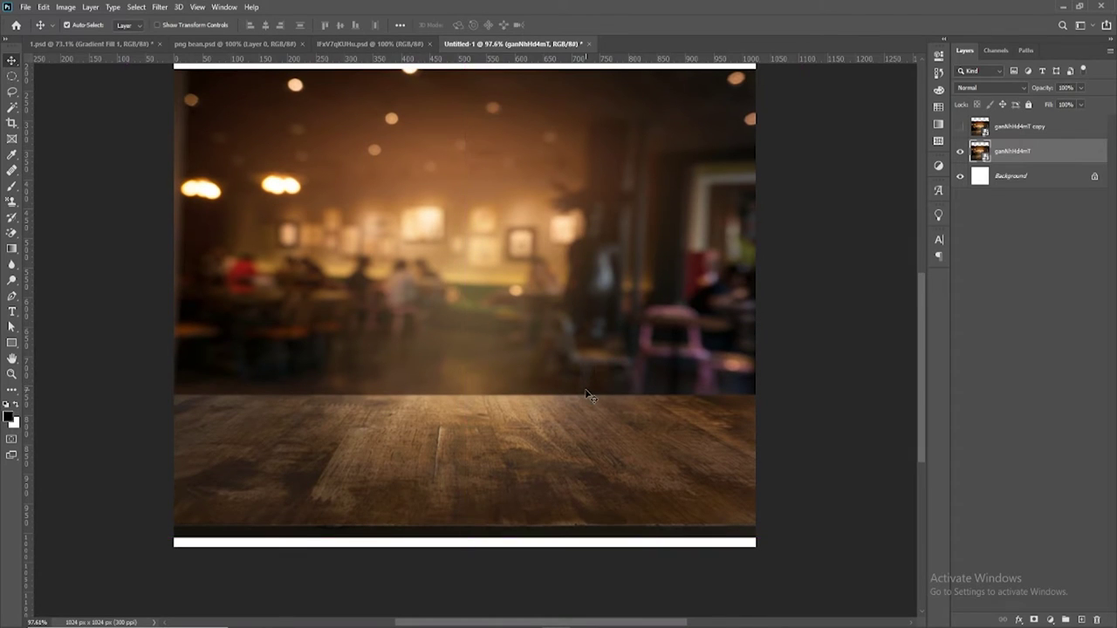
# Select a thin rectangular strip along the bottom edge of the ganNhHd4mT photo
pyautogui.rightClick(11, 76)
pyautogui.click(70, 76)
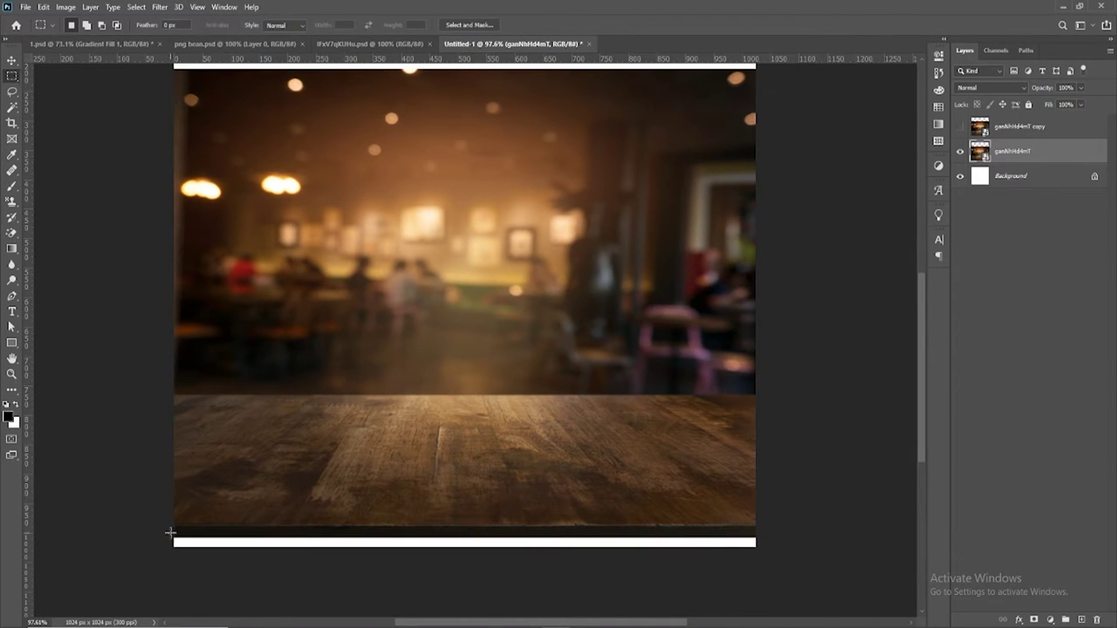
pyautogui.moveTo(174, 528); pyautogui.dragTo(755, 536)
pyautogui.rightClick(733, 534)
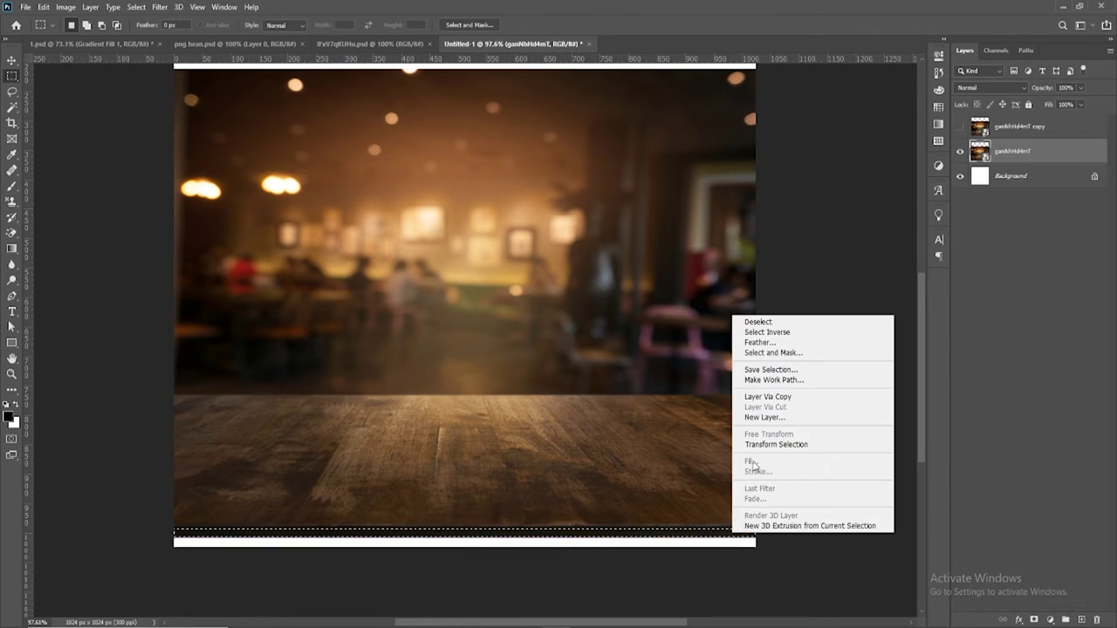
pyautogui.click(782, 417)
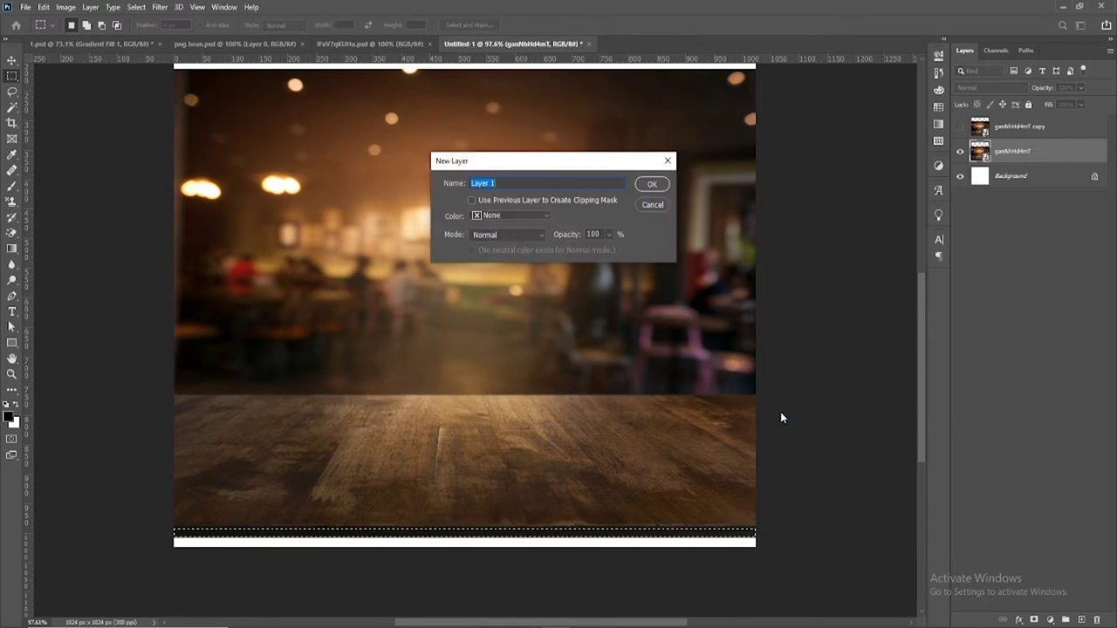
pyautogui.click(654, 186)
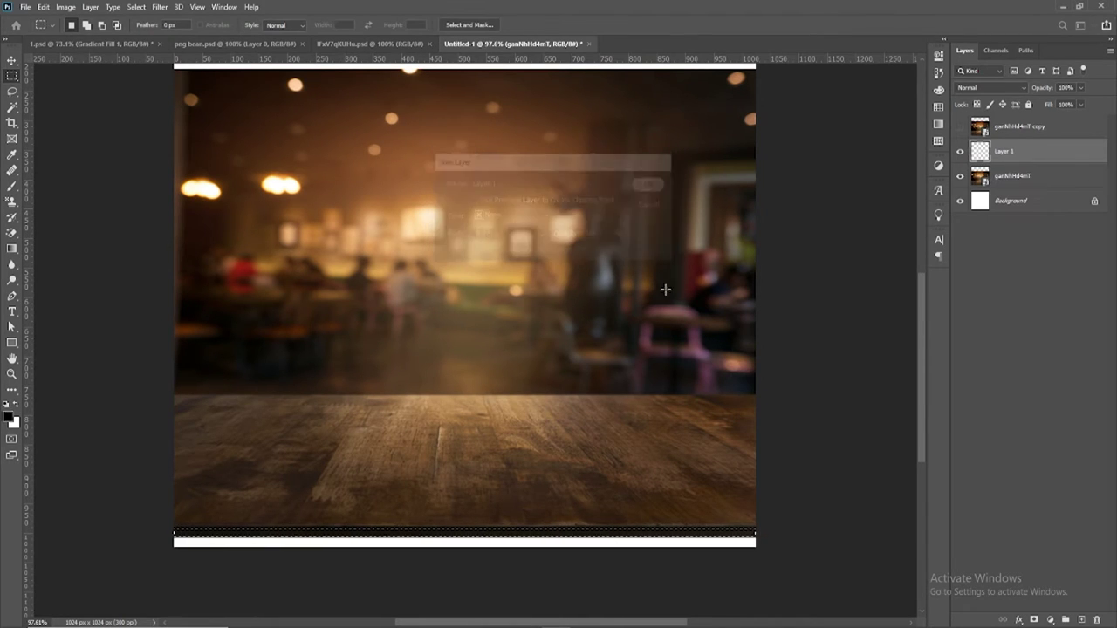
pyautogui.rightClick(679, 540)
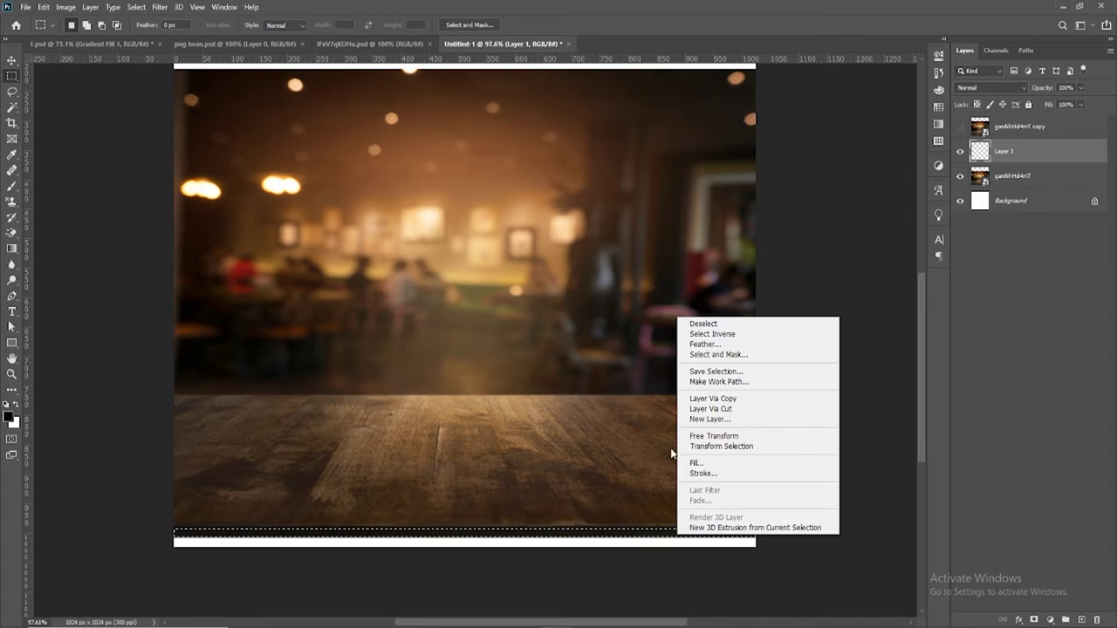
pyautogui.click(1004, 178)
pyautogui.click(1012, 176)
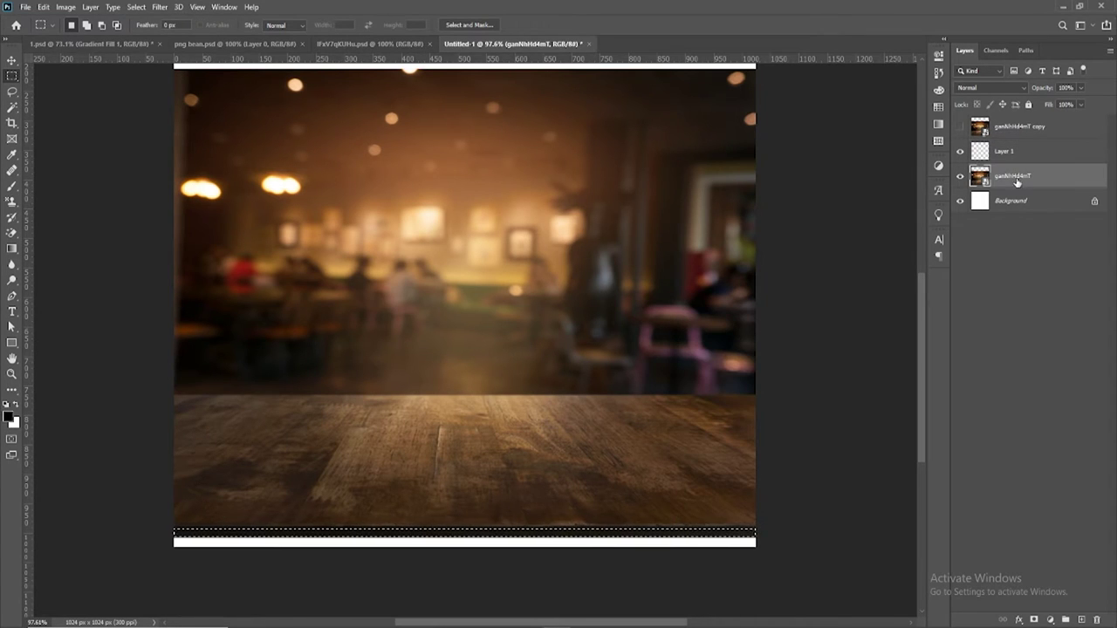
# Copy the strip to Layer 2 and stretch it down over the white gap
pyautogui.rightClick(726, 535)
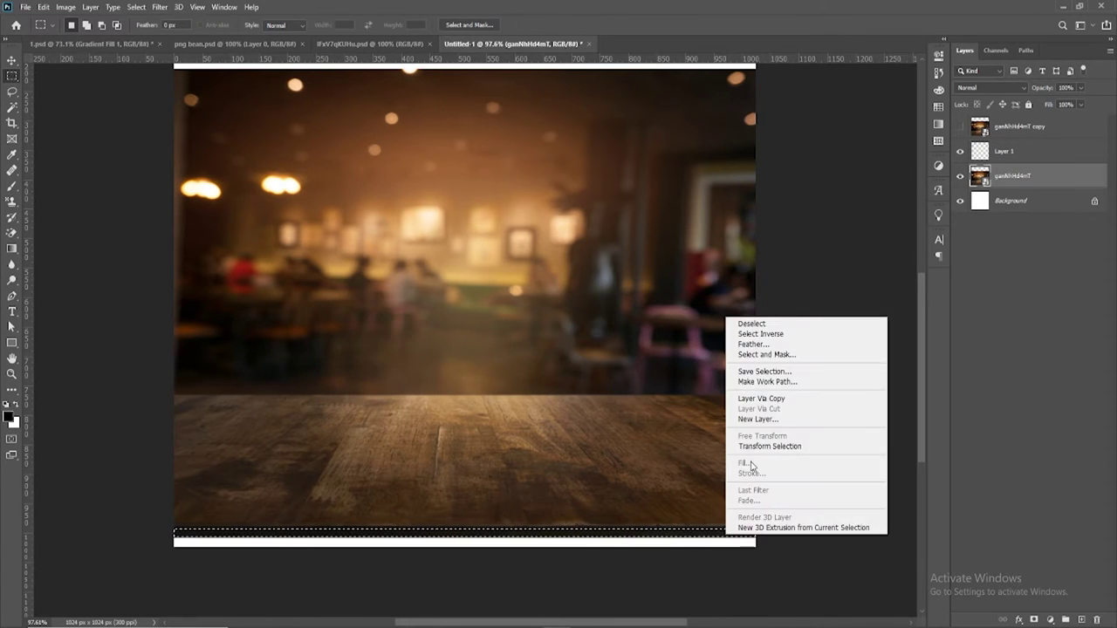
pyautogui.click(761, 398)
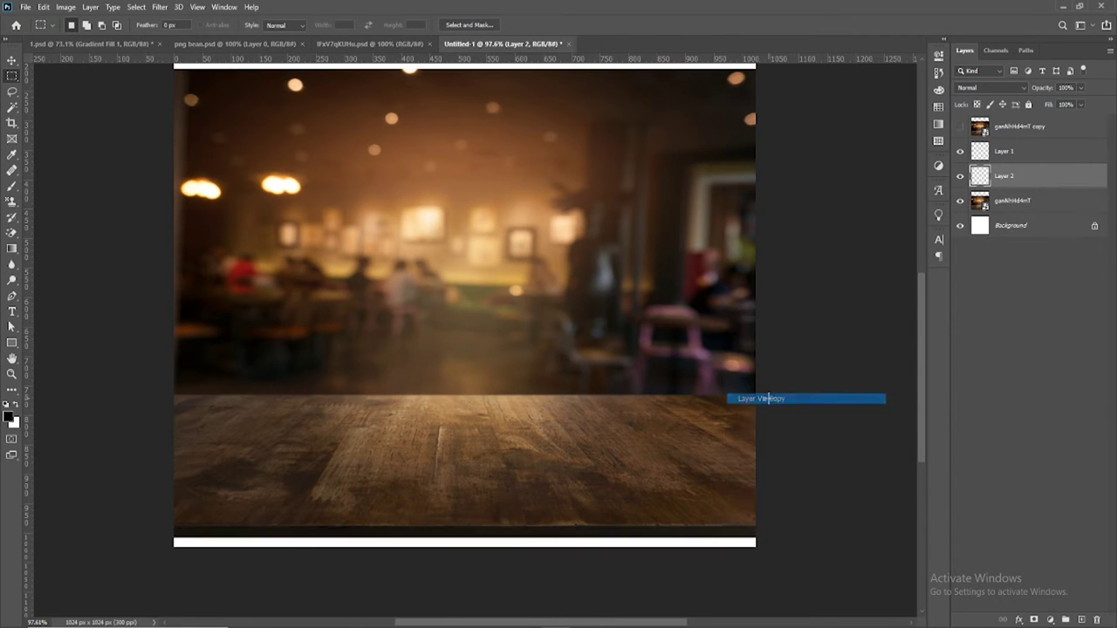
pyautogui.press('v')
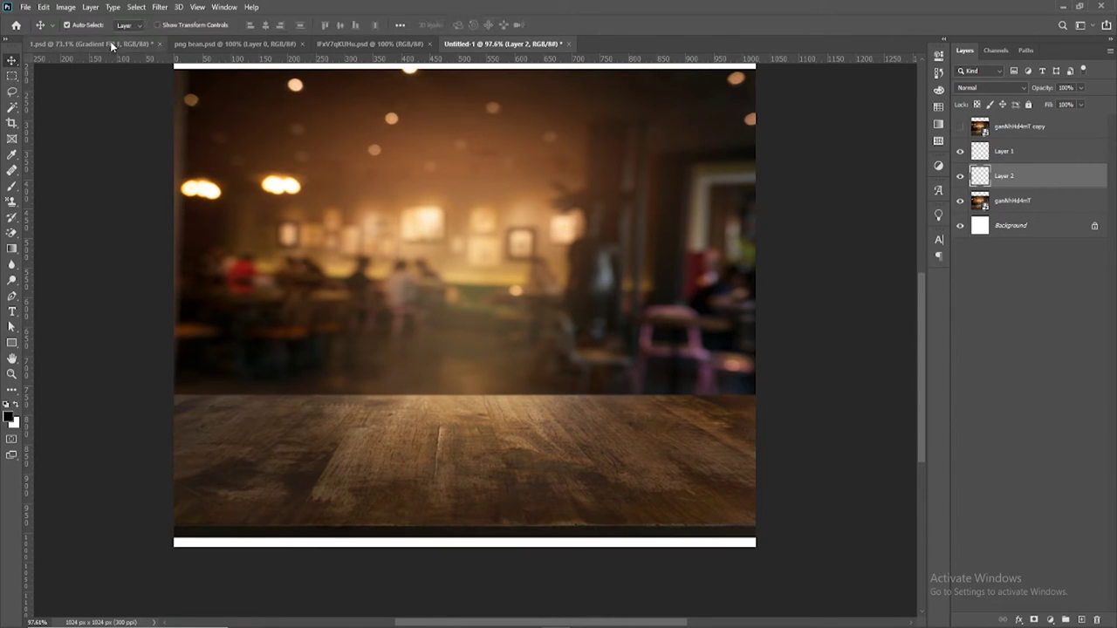
pyautogui.click(43, 7)
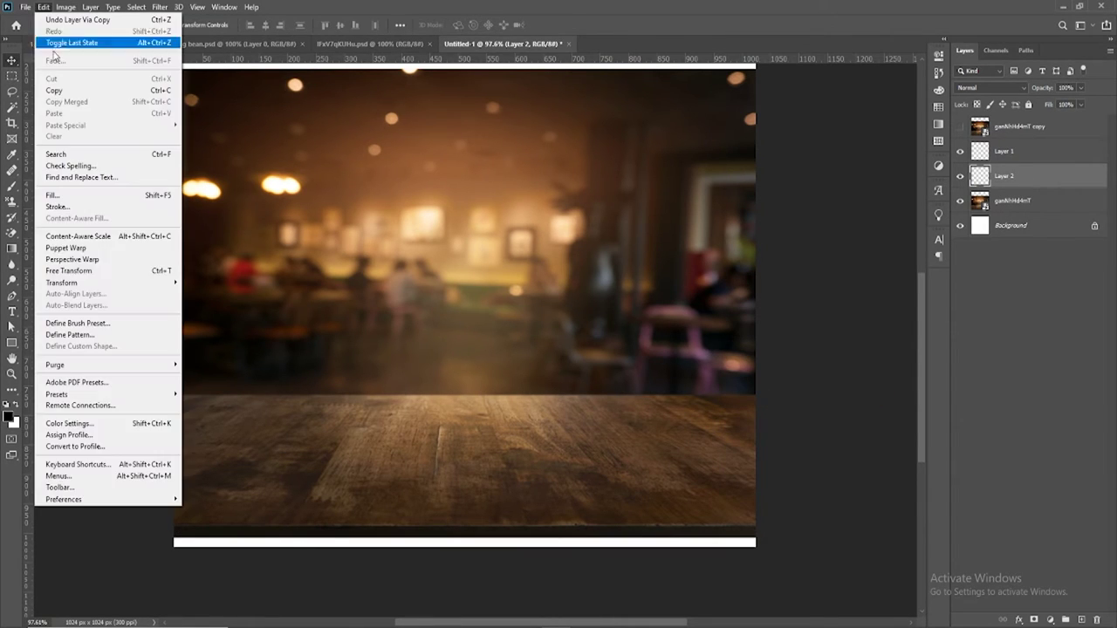
pyautogui.click(109, 274)
pyautogui.moveTo(466, 535); pyautogui.dragTo(465, 547)
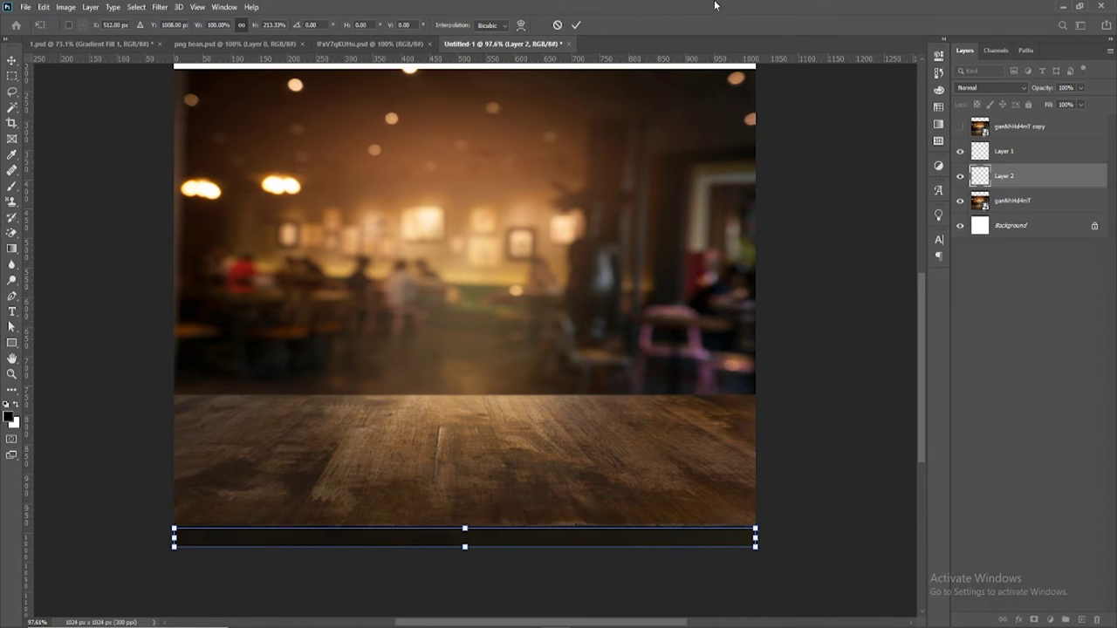
pyautogui.click(576, 25)
pyautogui.click(513, 296)
pyautogui.hotkey('ctrl', '0')
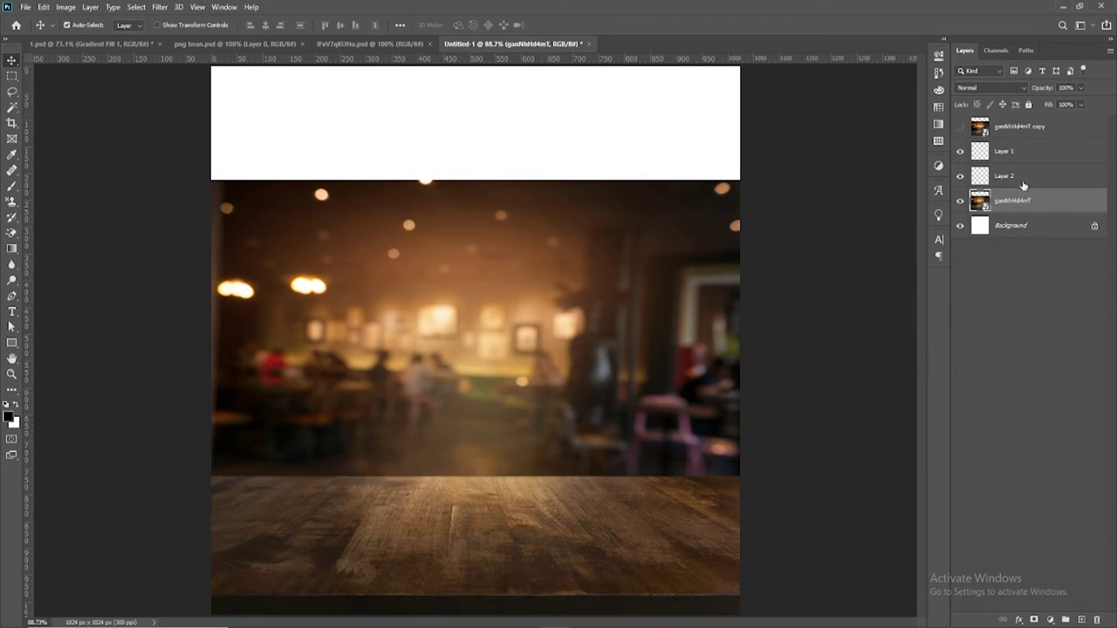
# Show the ganNhHd4mT copy layer and reposition it slightly higher
pyautogui.click(960, 126)
pyautogui.click(999, 131)
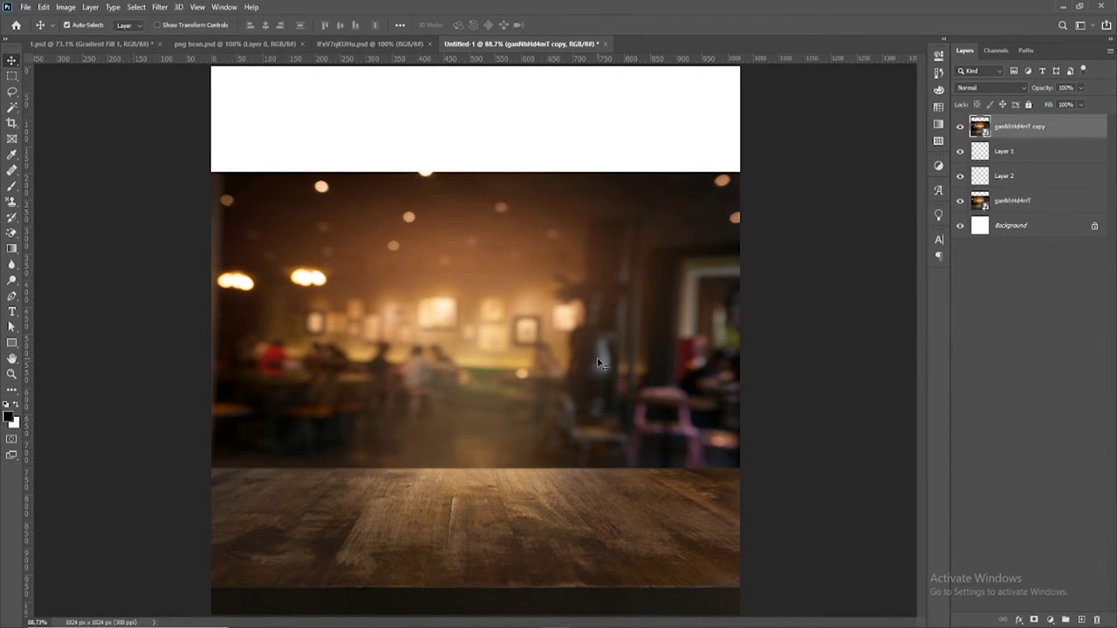
pyautogui.moveTo(600, 363)
pyautogui.mouseDown()
pyautogui.moveTo(592, 310)
pyautogui.moveTo(601, 356)
pyautogui.mouseUp()
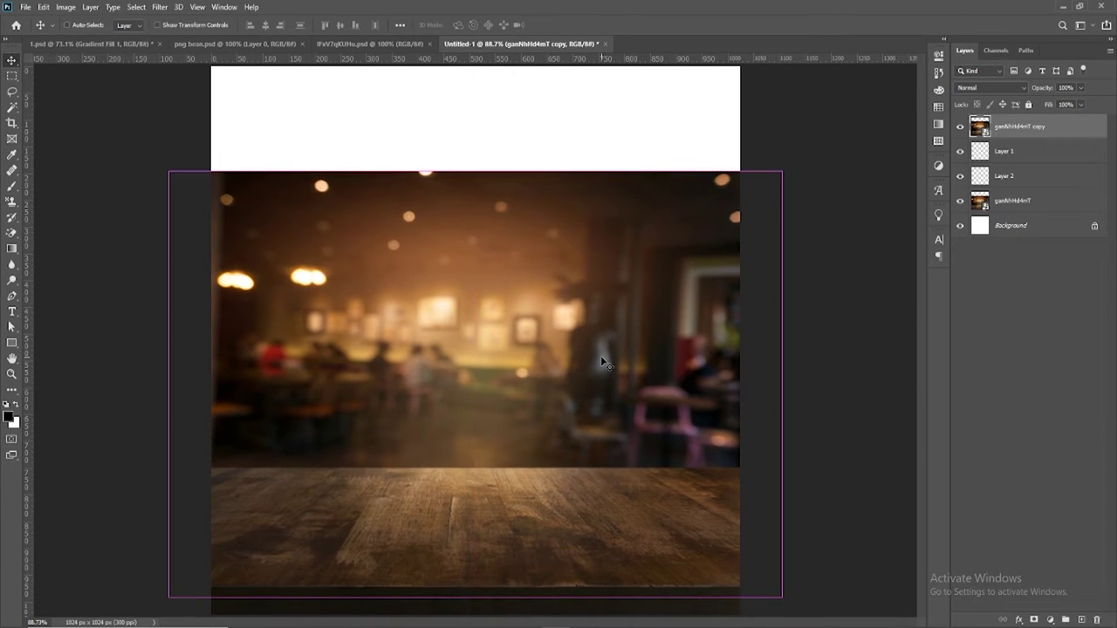
pyautogui.press('ctrl')
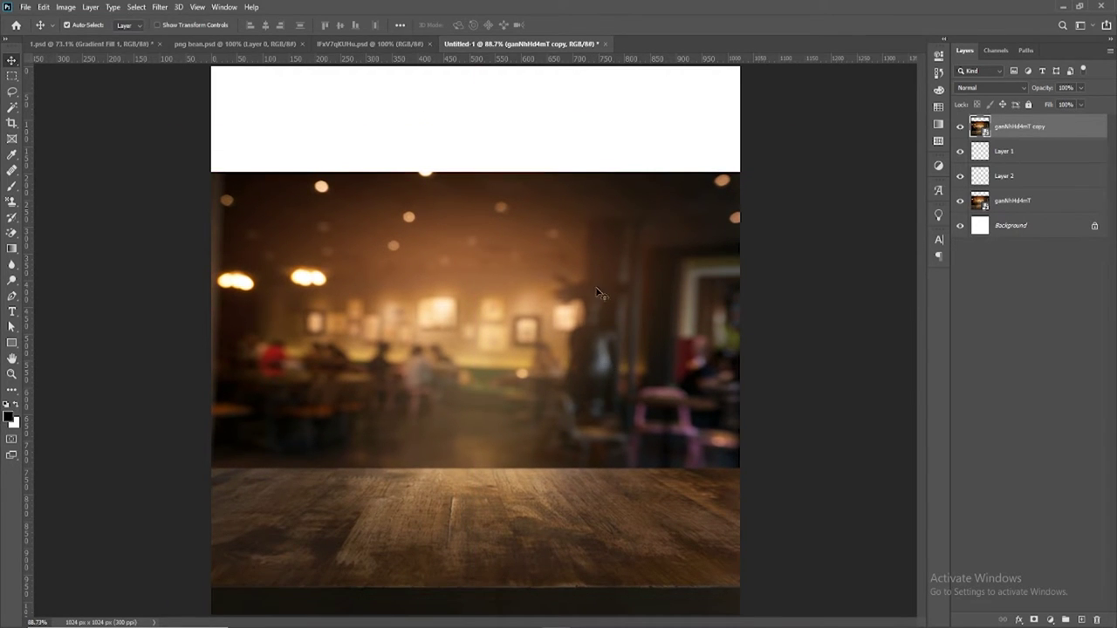
pyautogui.moveTo(598, 293); pyautogui.dragTo(574, 335)
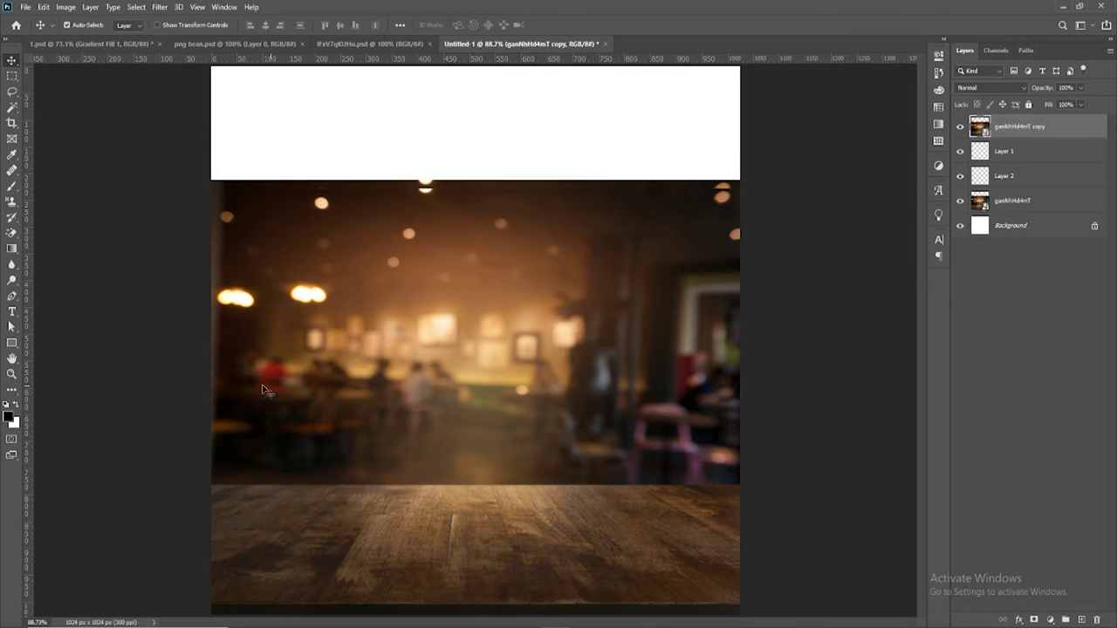
# Try masking the copy to a tabletop selection, then undo the mask
pyautogui.click(12, 76)
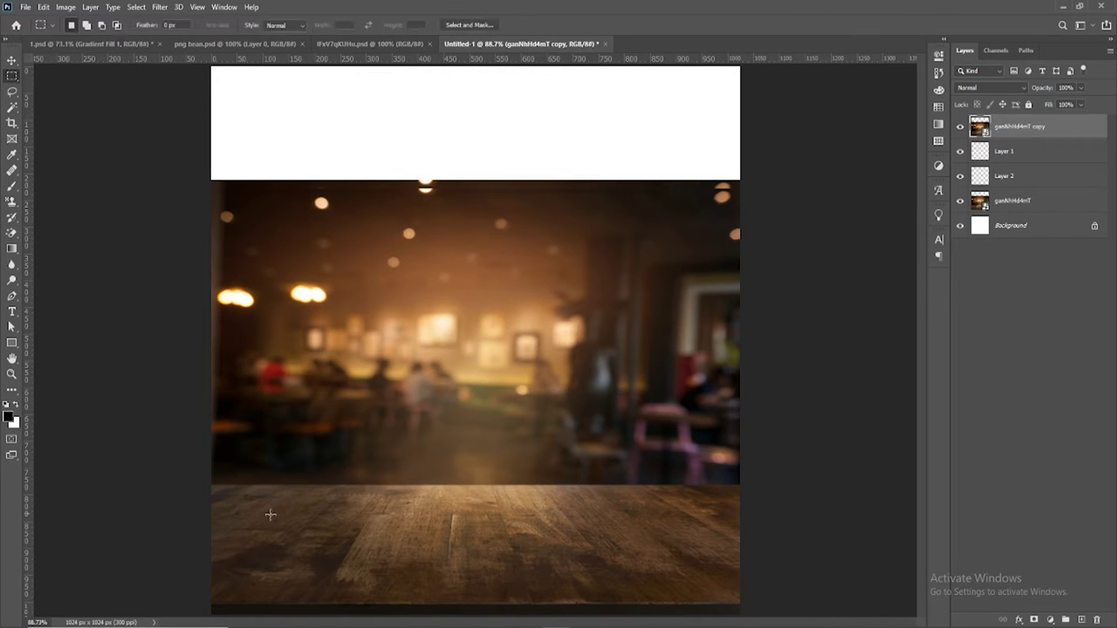
pyautogui.moveTo(191, 483); pyautogui.dragTo(794, 618)
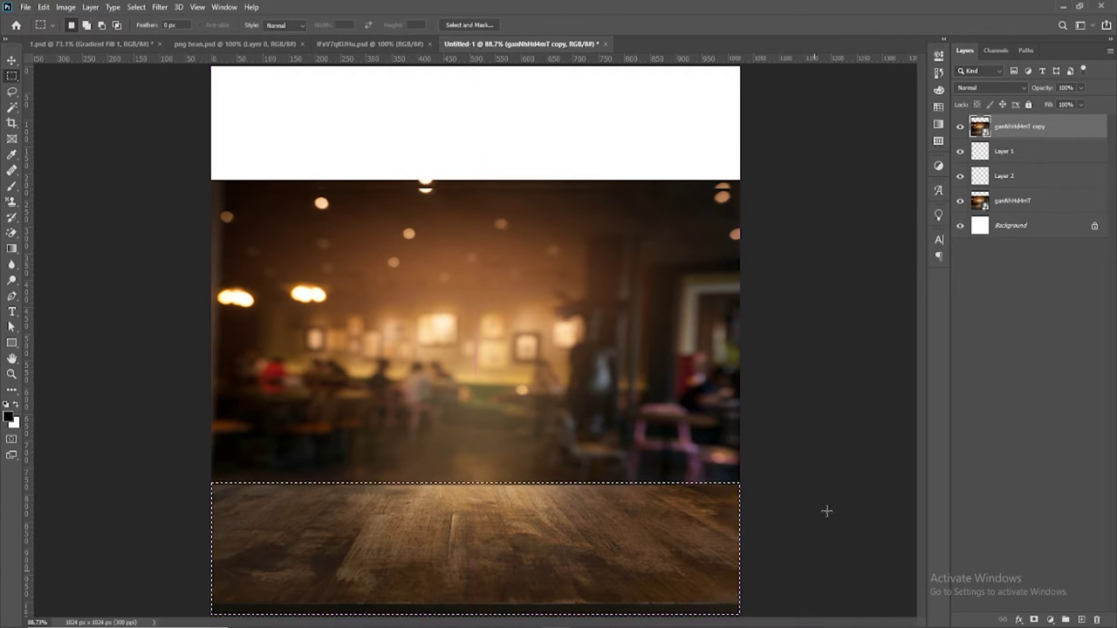
pyautogui.rightClick(1034, 130)
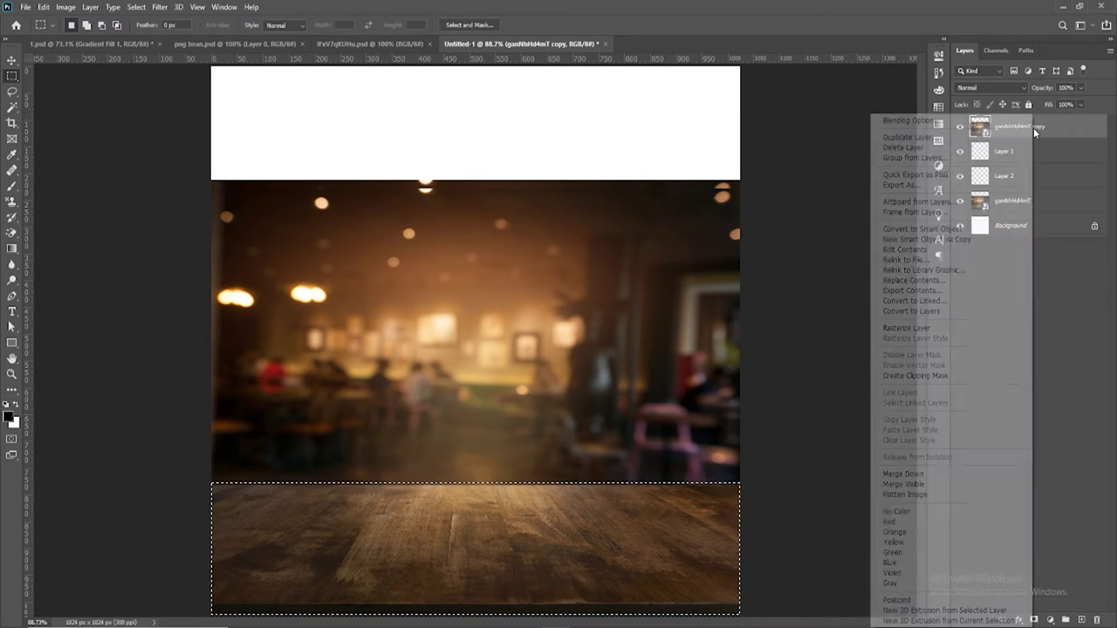
pyautogui.press('Escape')
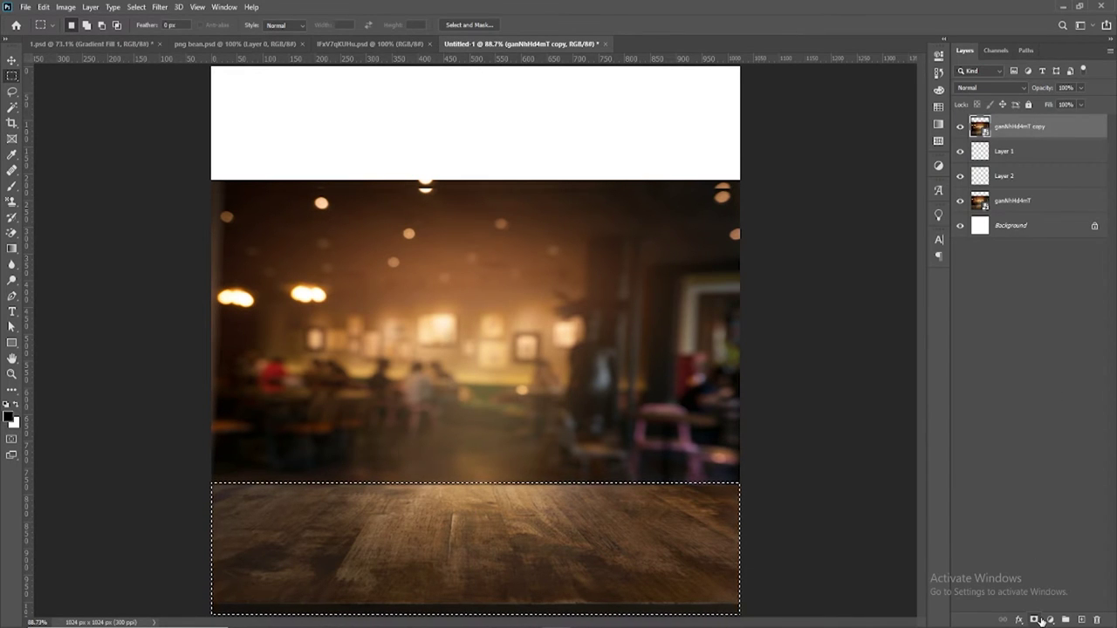
pyautogui.click(1035, 619)
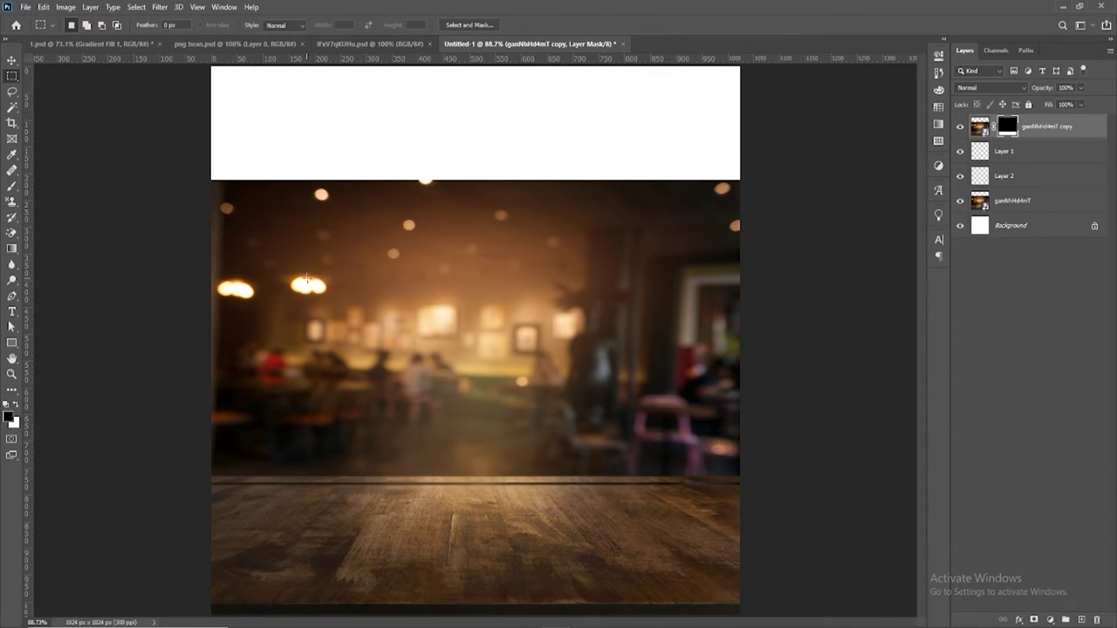
pyautogui.click(11, 61)
pyautogui.hotkey('ctrl', 'z')
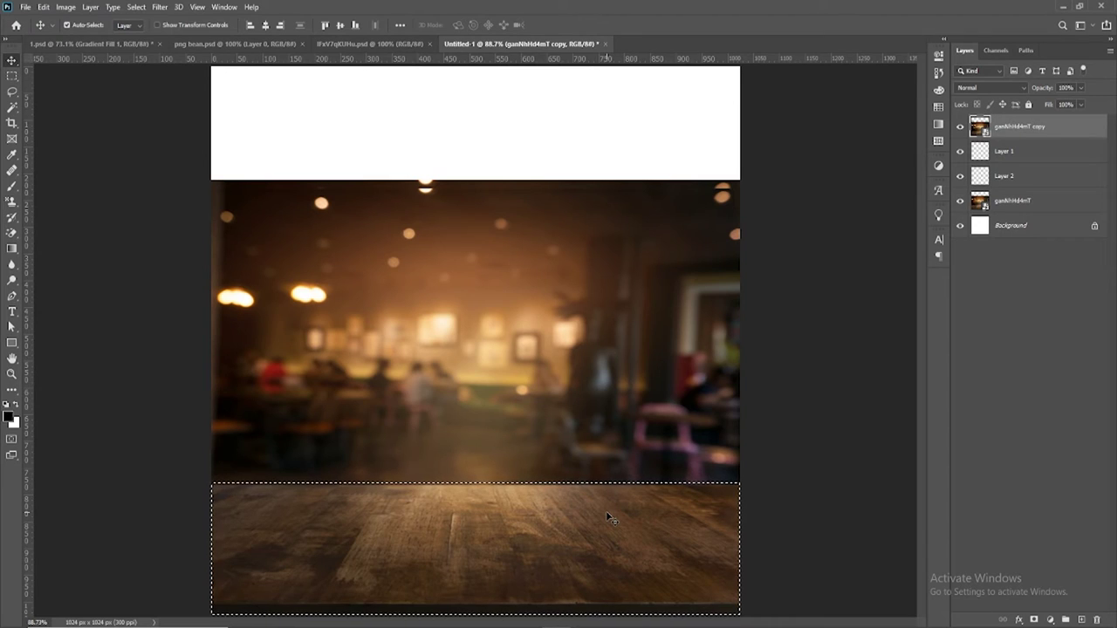
# Mask the copy to a 1024×600 px area selected from the canvas top
pyautogui.hotkey('ctrl', 'd')
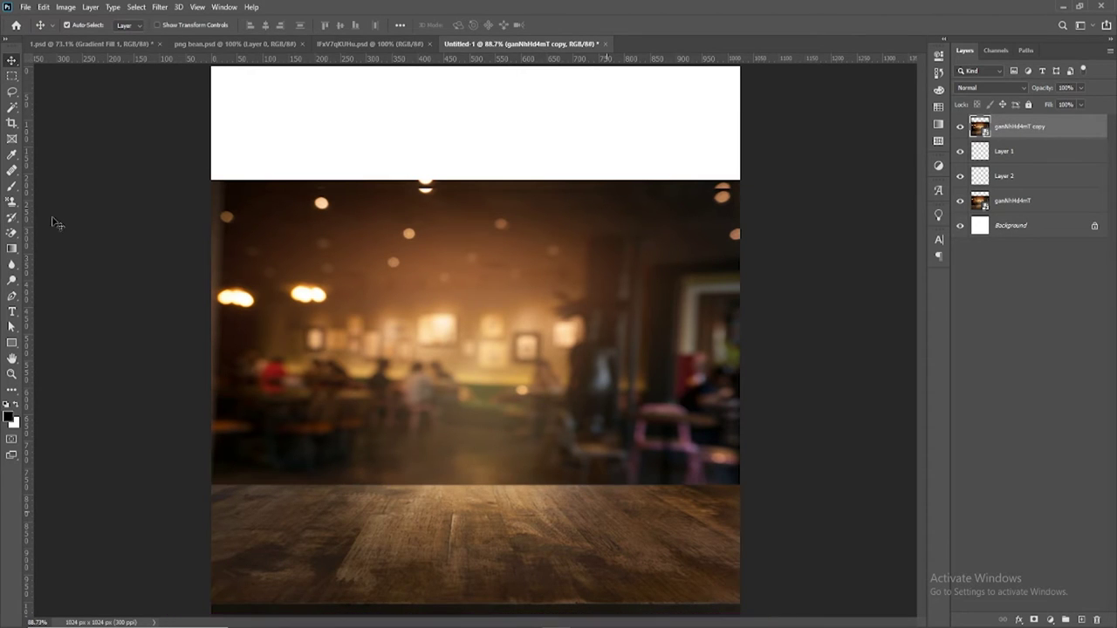
pyautogui.click(11, 76)
pyautogui.moveTo(212, 165); pyautogui.dragTo(765, 485)
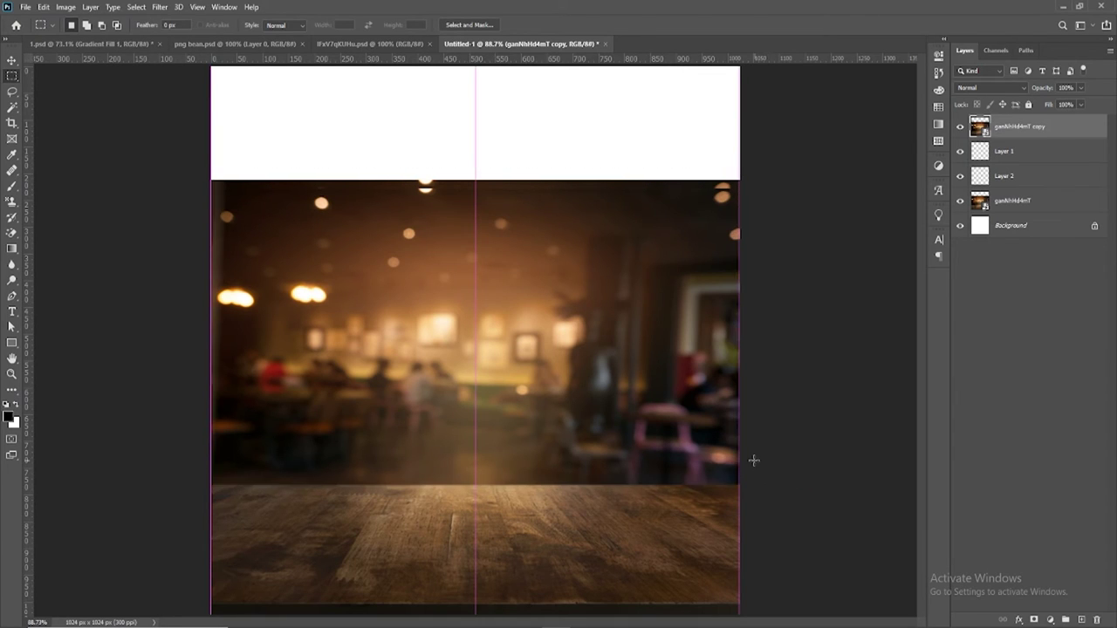
pyautogui.click(1034, 619)
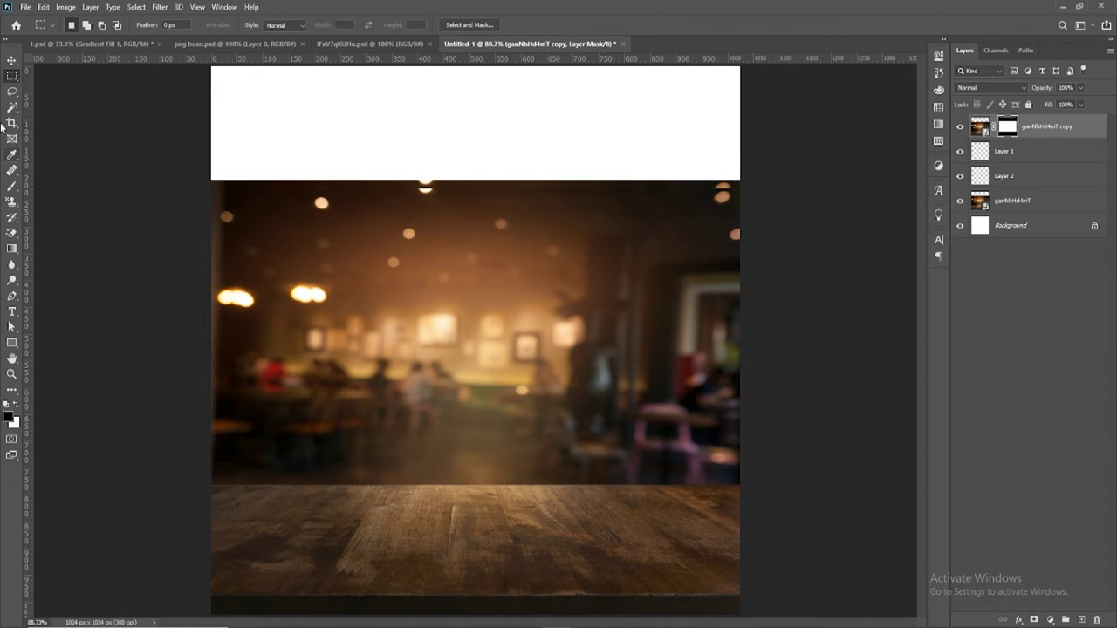
pyautogui.click(11, 59)
pyautogui.scroll(-2, 421, 289)
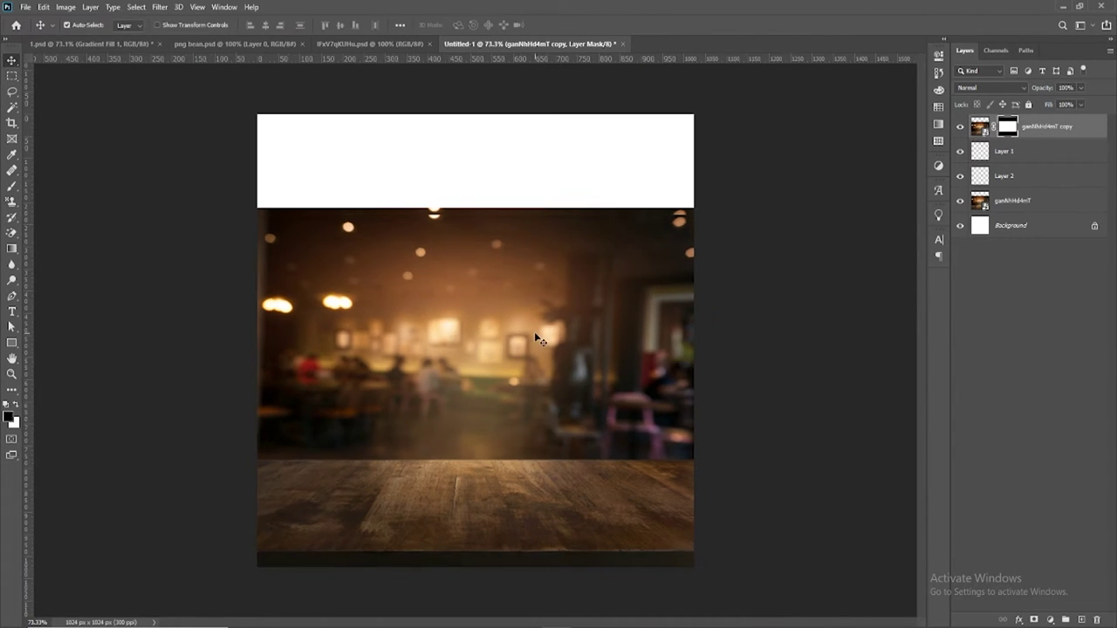
# Move the masked café copy up and begin scaling it, to about 124%
pyautogui.moveTo(535, 334); pyautogui.dragTo(540, 232)
pyautogui.click(44, 7)
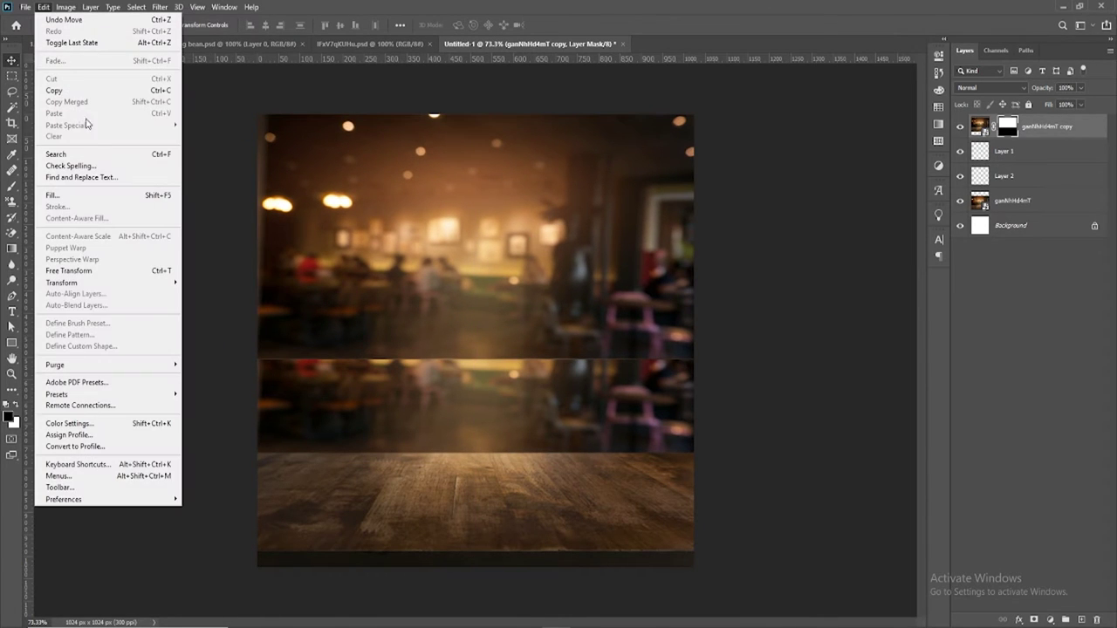
pyautogui.click(105, 271)
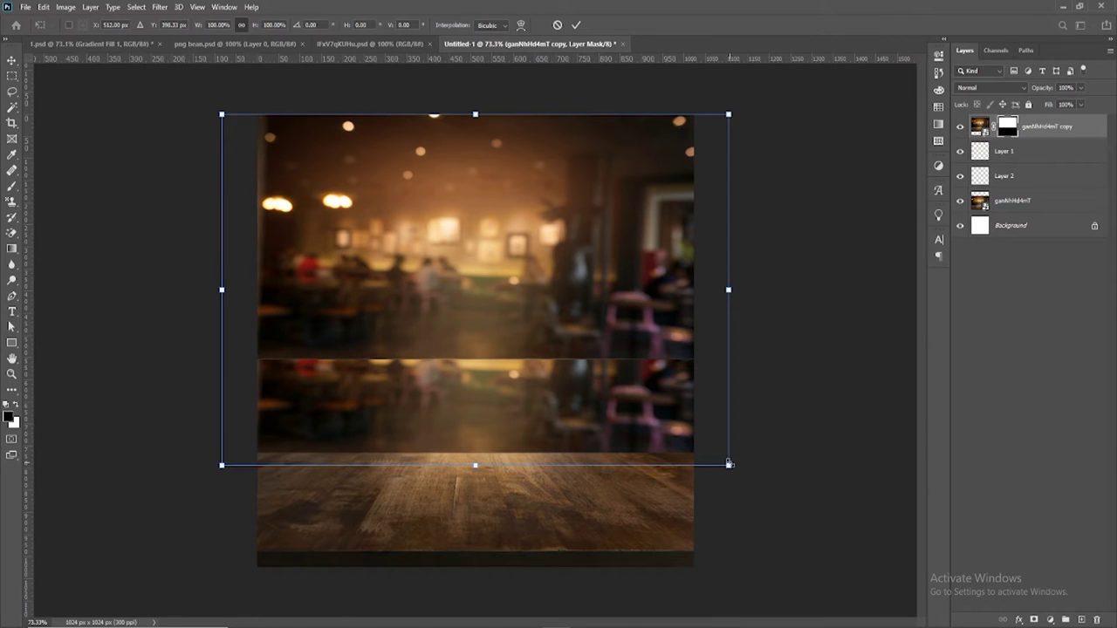
pyautogui.moveTo(729, 464); pyautogui.dragTo(663, 456)
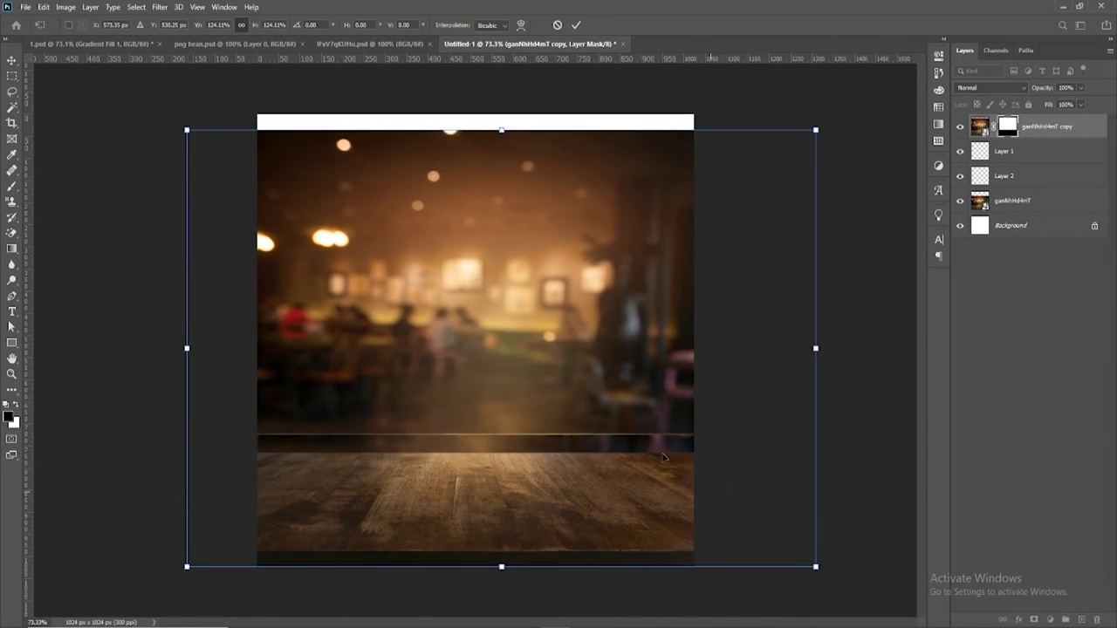
pyautogui.hotkey('ctrl', '-')
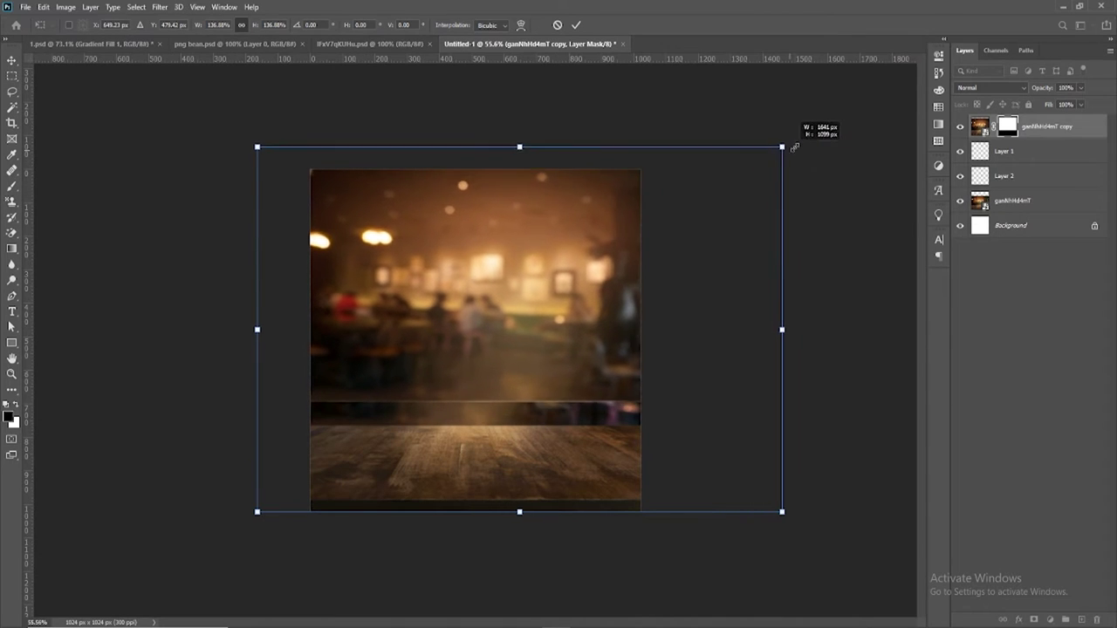
# Scale the café copy to about 147%, apply it, and shift it up about 40 px
pyautogui.moveTo(733, 182); pyautogui.dragTo(805, 130)
pyautogui.moveTo(751, 199)
pyautogui.mouseDown()
pyautogui.moveTo(720, 257)
pyautogui.moveTo(707, 256)
pyautogui.mouseUp()
pyautogui.moveTo(776, 552); pyautogui.dragTo(778, 560)
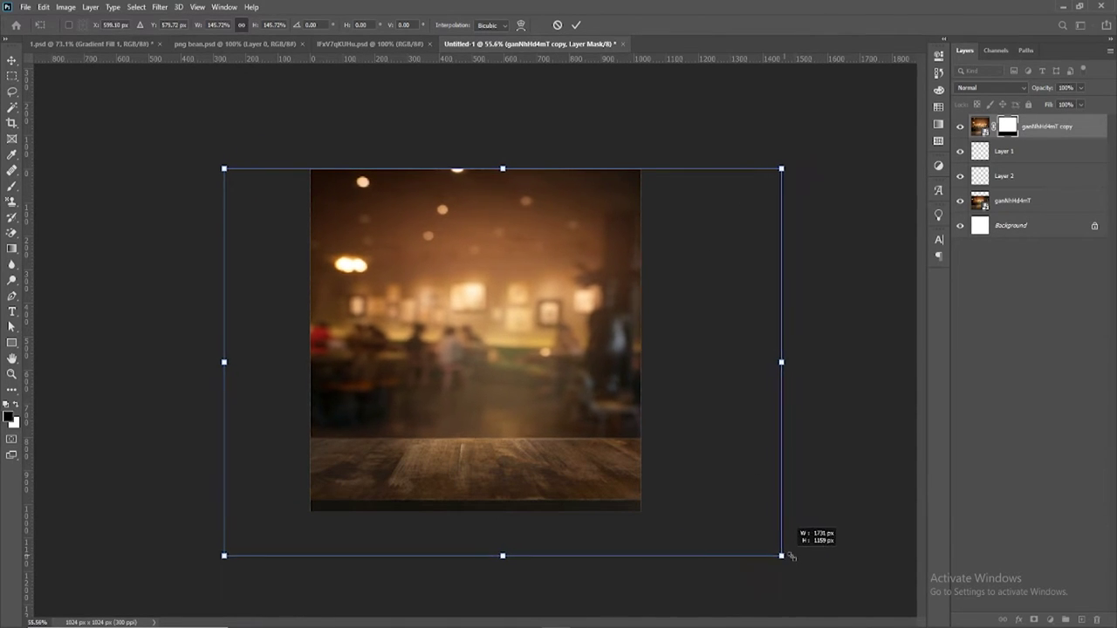
pyautogui.click(576, 25)
pyautogui.moveTo(518, 397)
pyautogui.mouseDown()
pyautogui.moveTo(516, 379)
pyautogui.moveTo(487, 378)
pyautogui.mouseUp()
pyautogui.scroll(1, 430, 404)
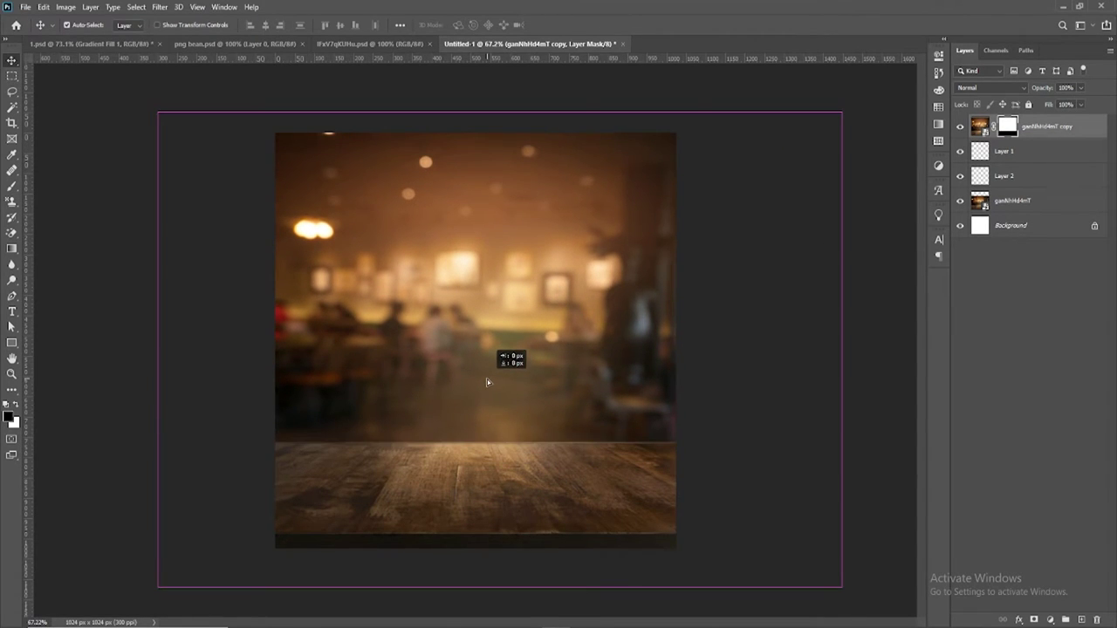
pyautogui.click(1030, 202)
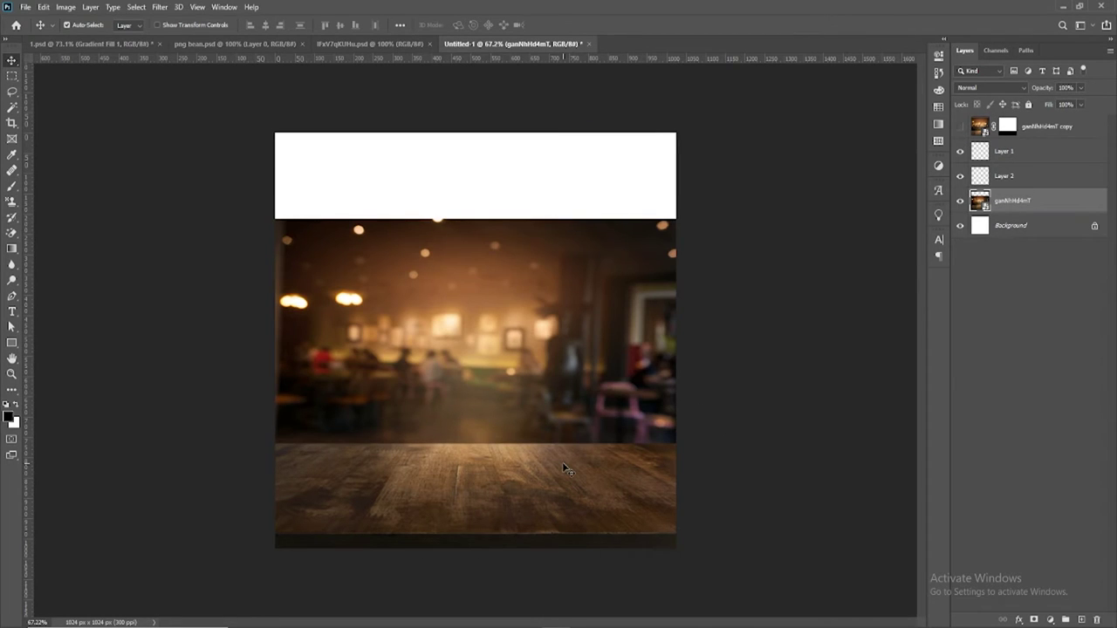
# Draw a 1024 × 260 px rectangular selection over the wooden tabletop
pyautogui.scroll(1, 562, 462)
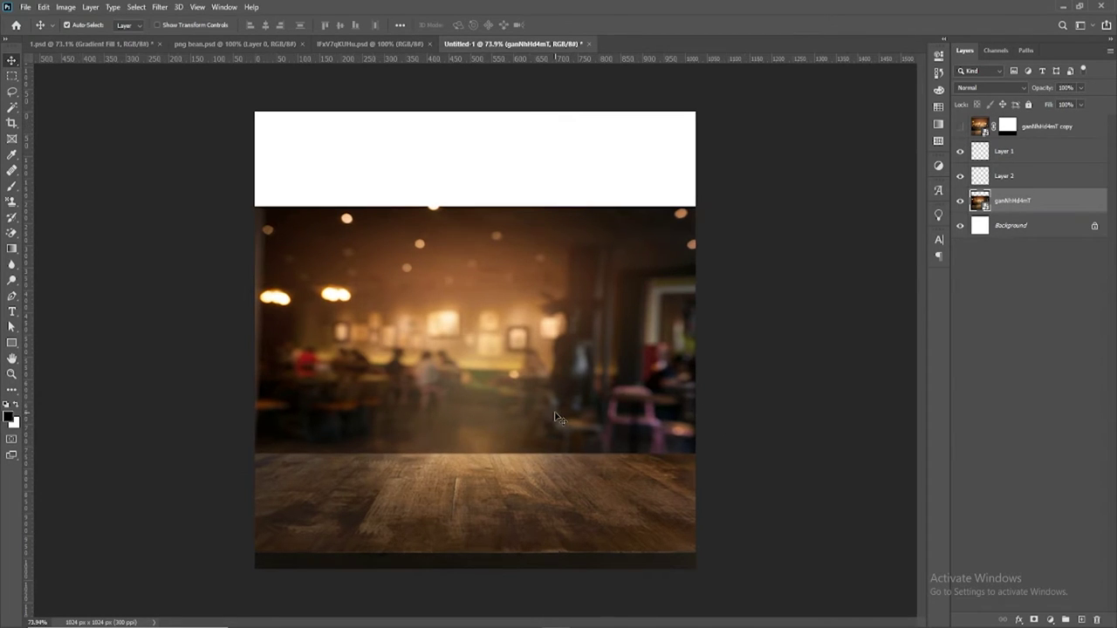
pyautogui.click(11, 76)
pyautogui.moveTo(232, 449)
pyautogui.mouseDown()
pyautogui.moveTo(659, 596)
pyautogui.moveTo(740, 591)
pyautogui.mouseUp()
pyautogui.rightClick(621, 505)
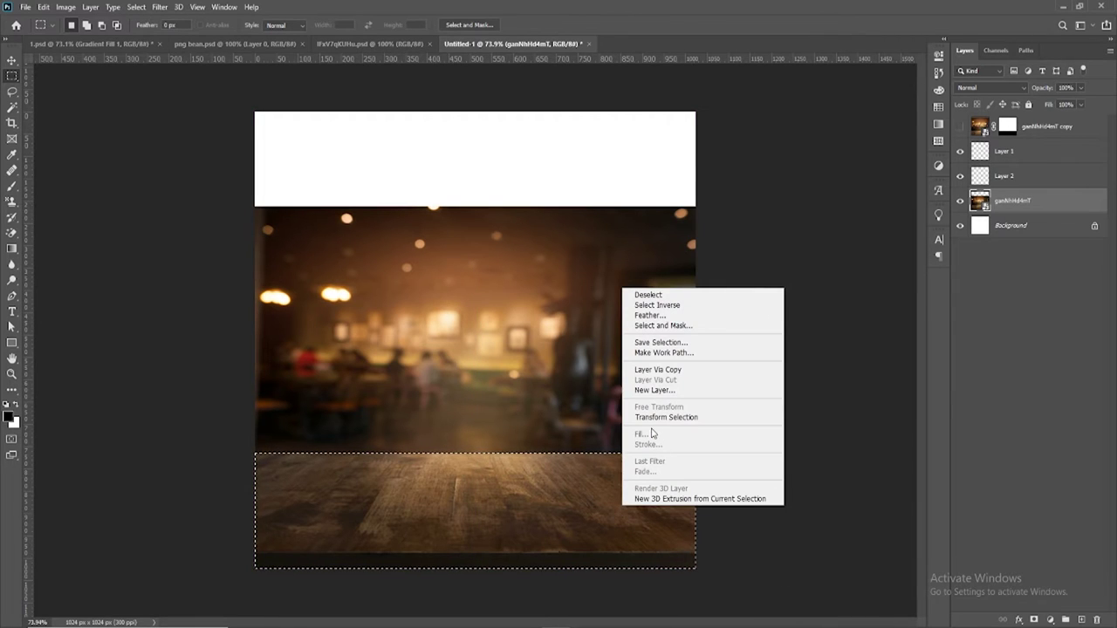
# Feather the tabletop selection by 20 px and mask the original photo to it
pyautogui.click(674, 316)
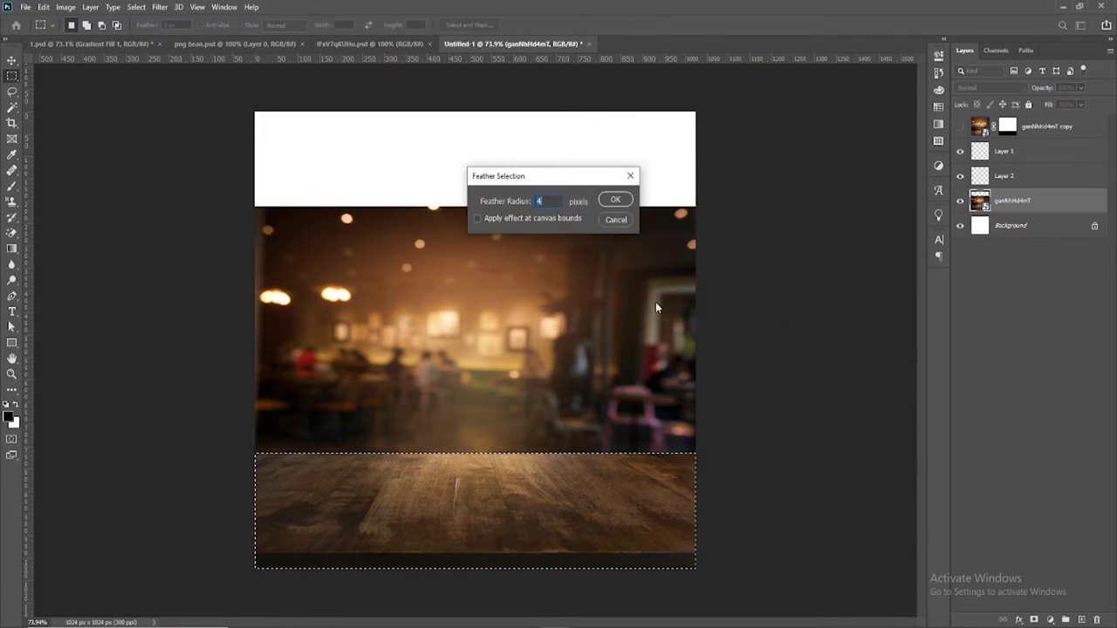
pyautogui.press('BackSpace')
pyautogui.write('20')
pyautogui.press('Return')
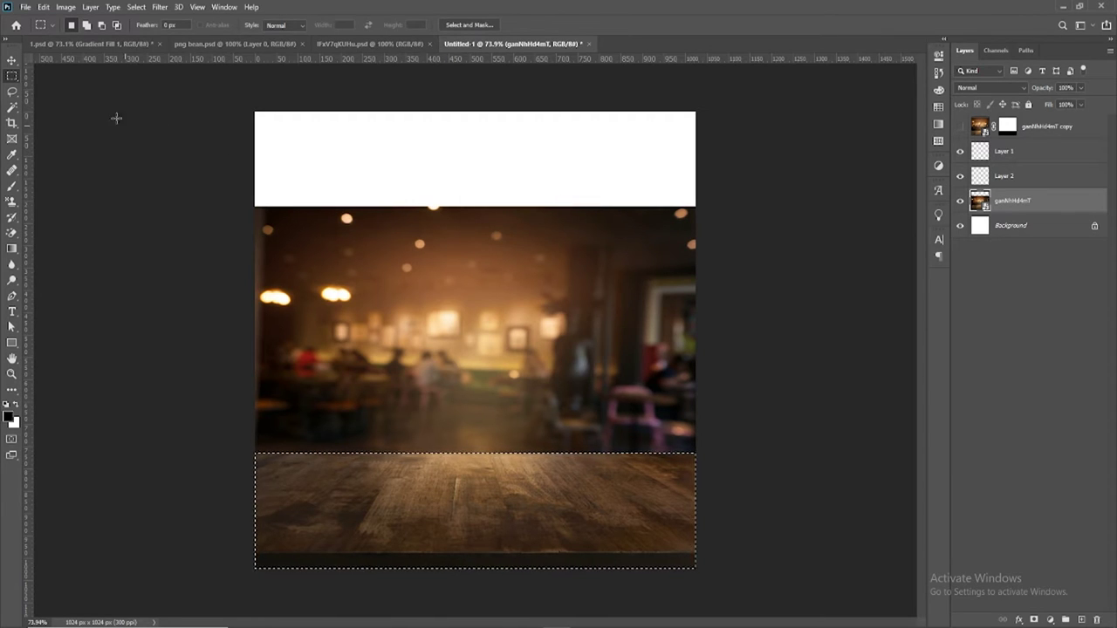
pyautogui.press('v')
pyautogui.click(1035, 619)
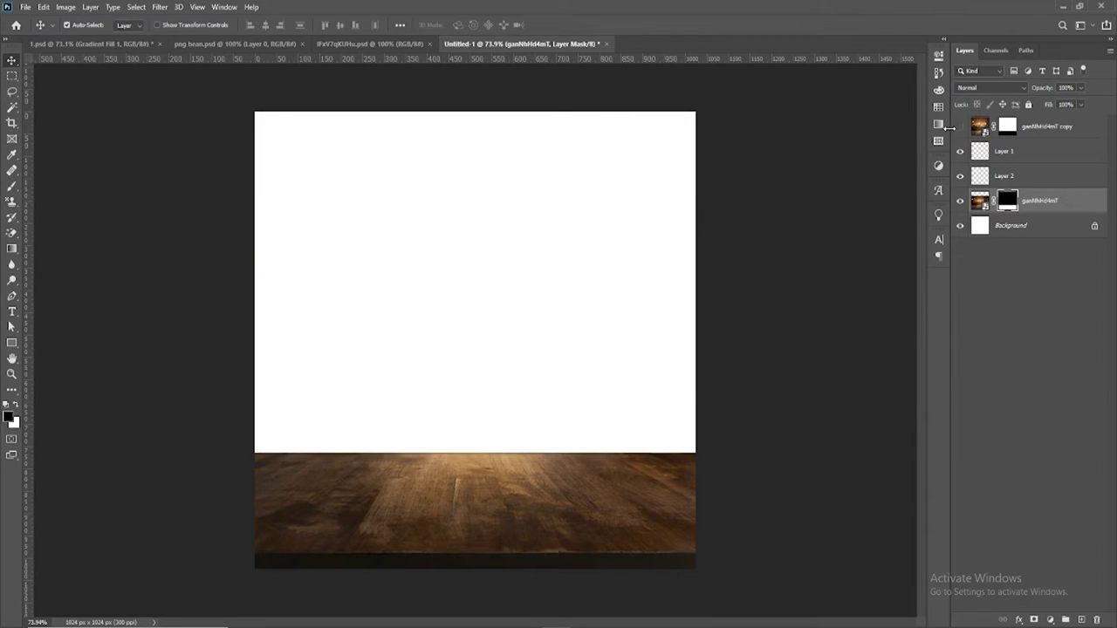
# Show the ganNhHd4mT copy layer and place it below ganNhHd4mT, fitting the canvas
pyautogui.click(960, 127)
pyautogui.moveTo(1058, 129); pyautogui.dragTo(1047, 214)
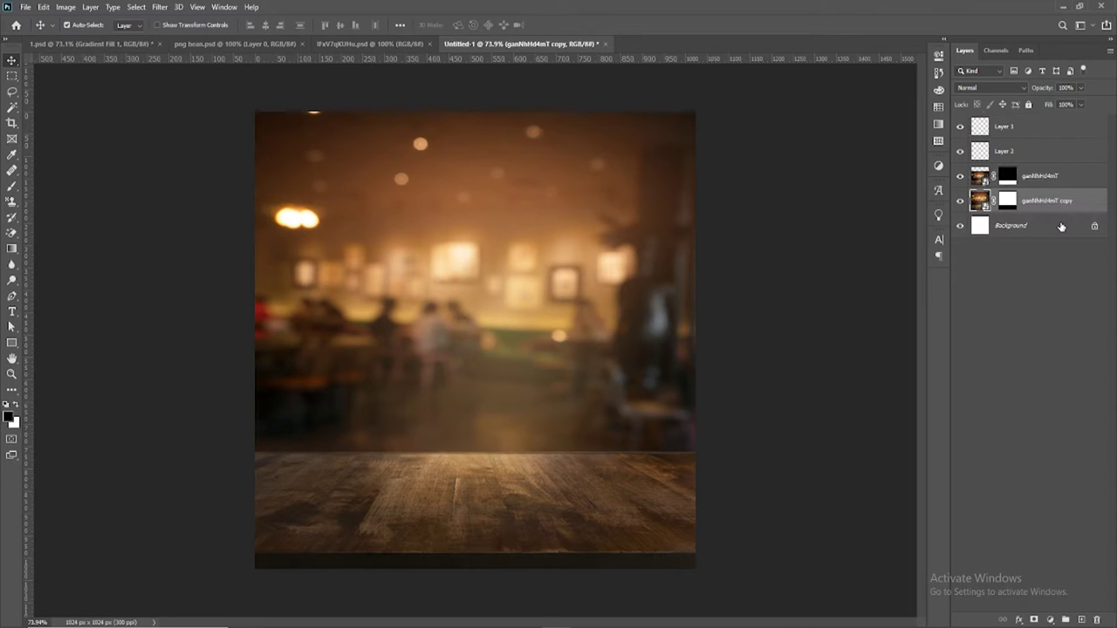
pyautogui.click(604, 343)
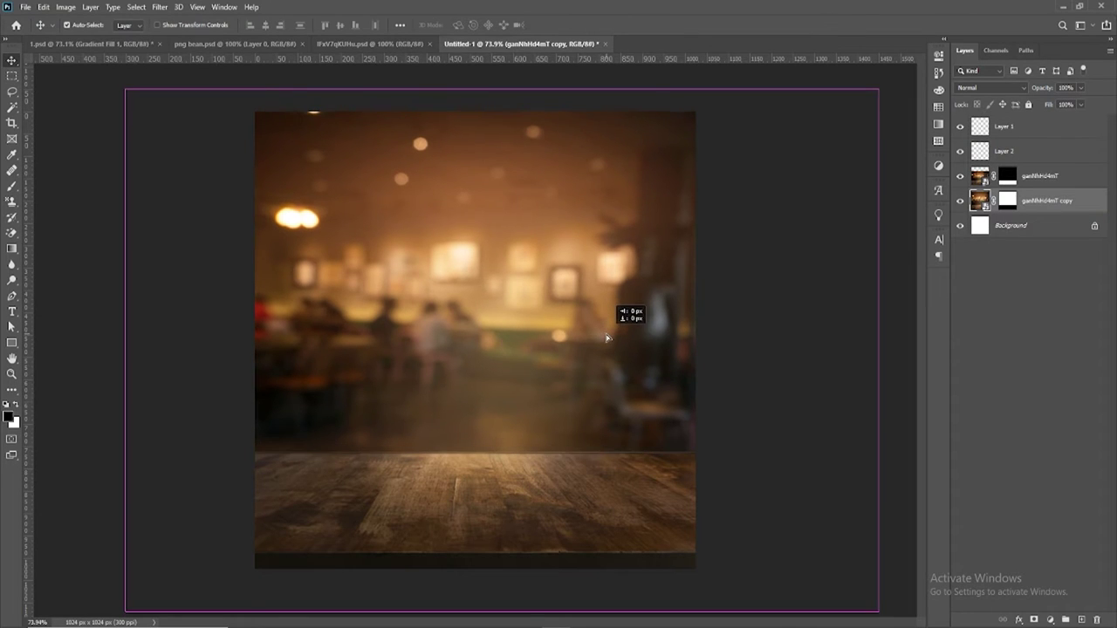
pyautogui.click(756, 391)
pyautogui.hotkey('ctrl', '0')
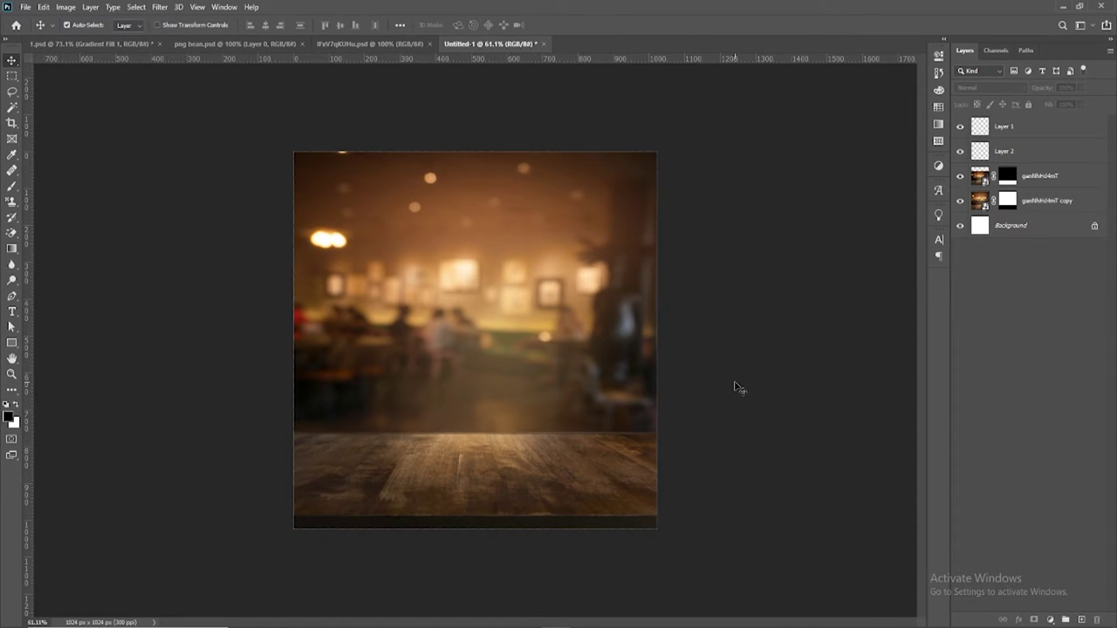
pyautogui.scroll(2, 736, 388)
pyautogui.scroll(2, 711, 418)
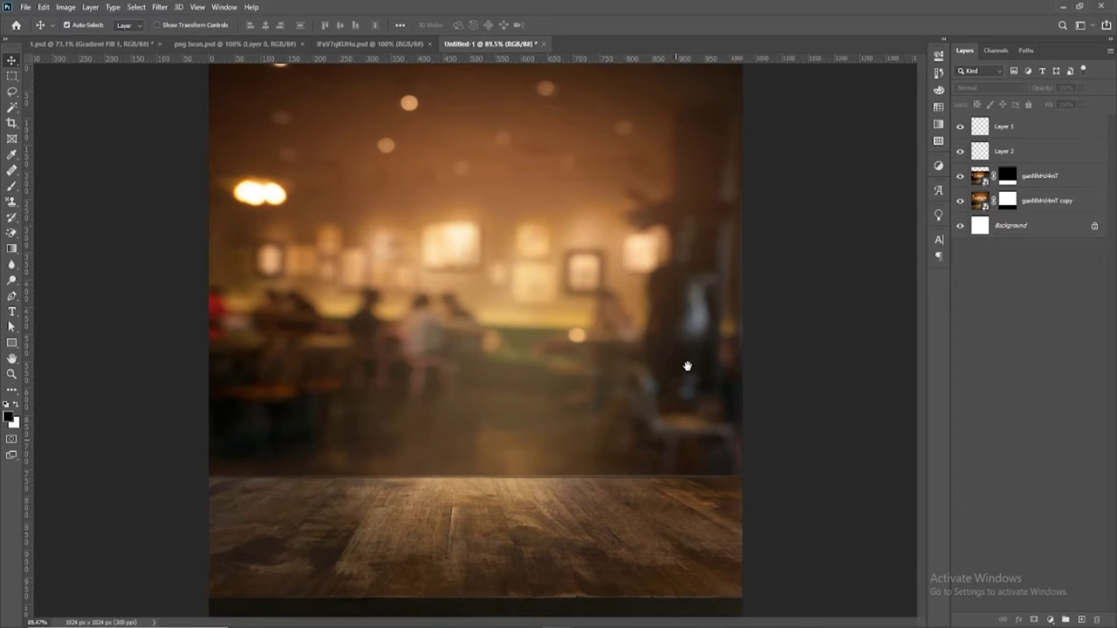
# Pick the Eraser on the tabletop layer and rasterize its smart object
pyautogui.click(661, 522)
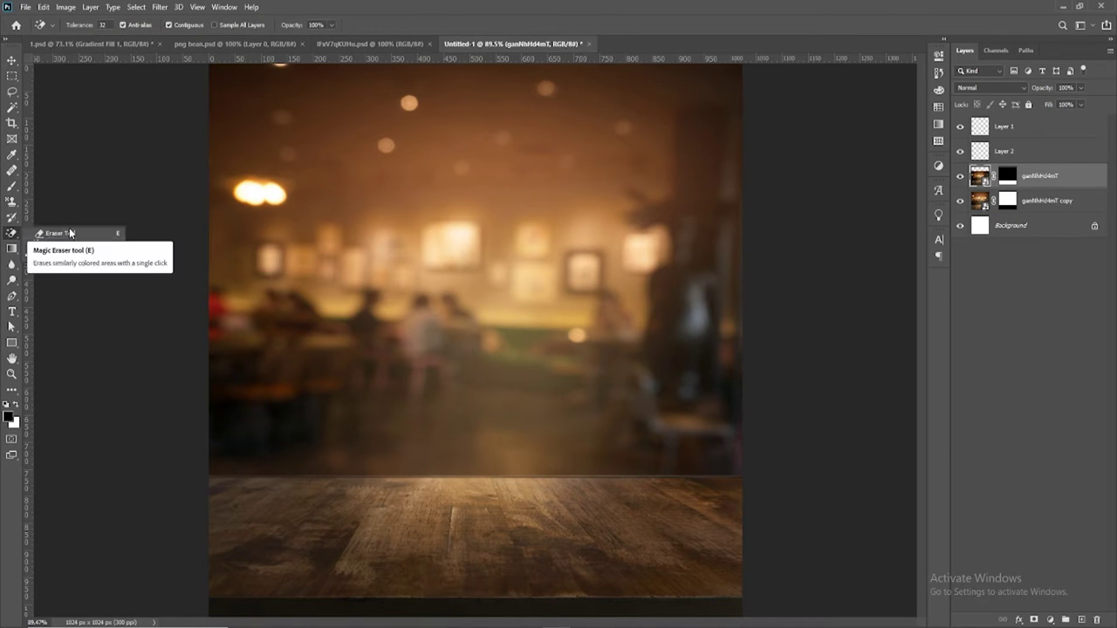
pyautogui.rightClick(12, 231)
pyautogui.click(66, 232)
pyautogui.click(70, 26)
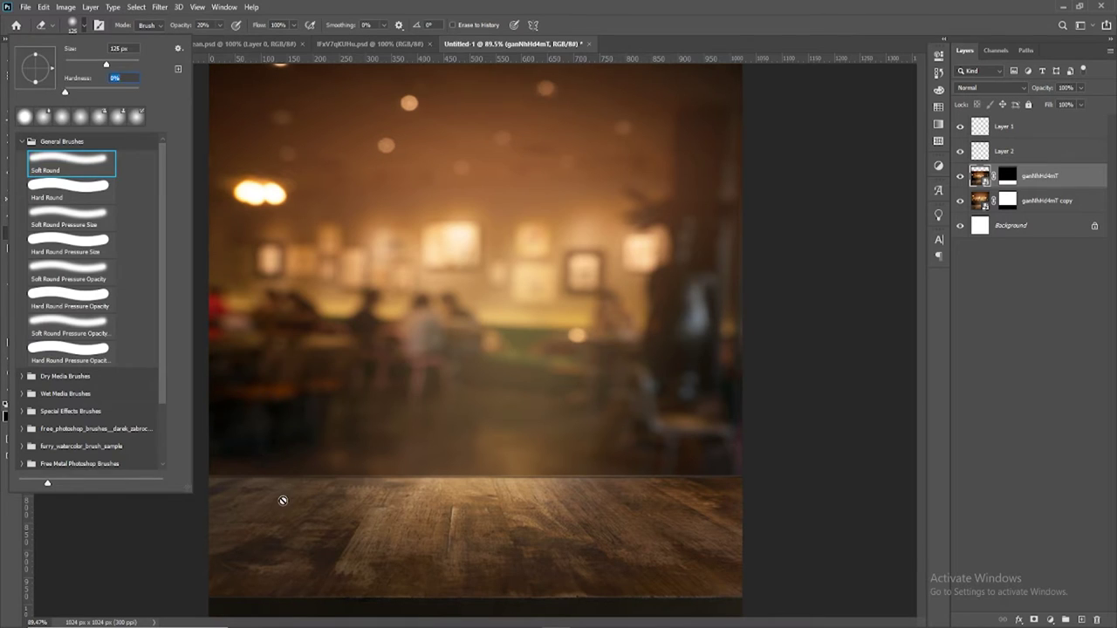
pyautogui.click(283, 500)
pyautogui.click(536, 243)
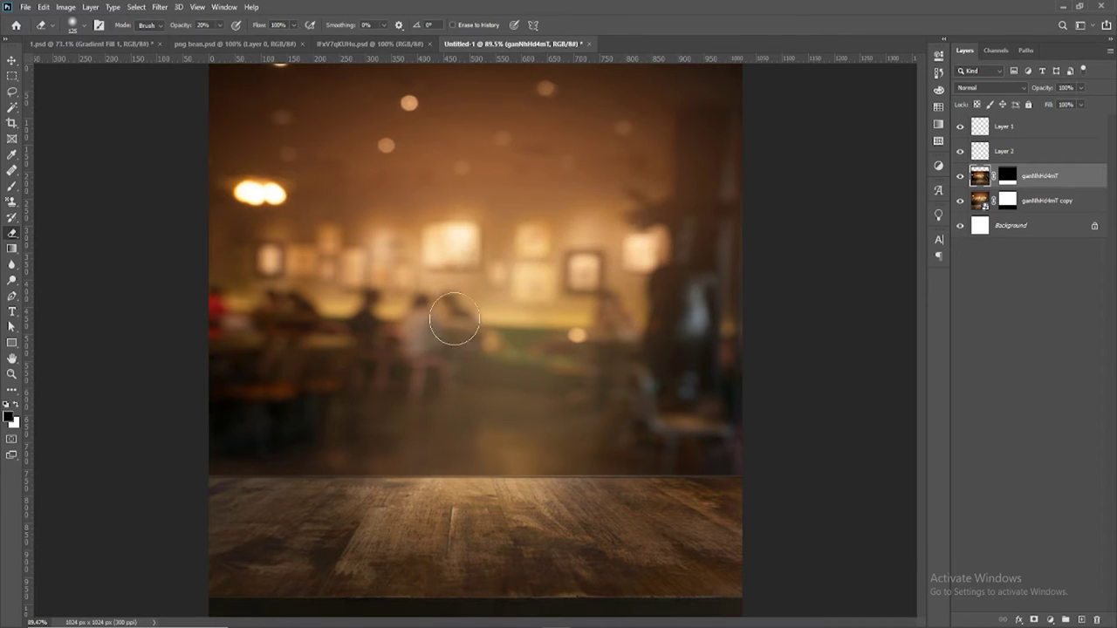
# Erase straight lines along the table edge with a 26 px, 7% hardness brush
pyautogui.click(72, 26)
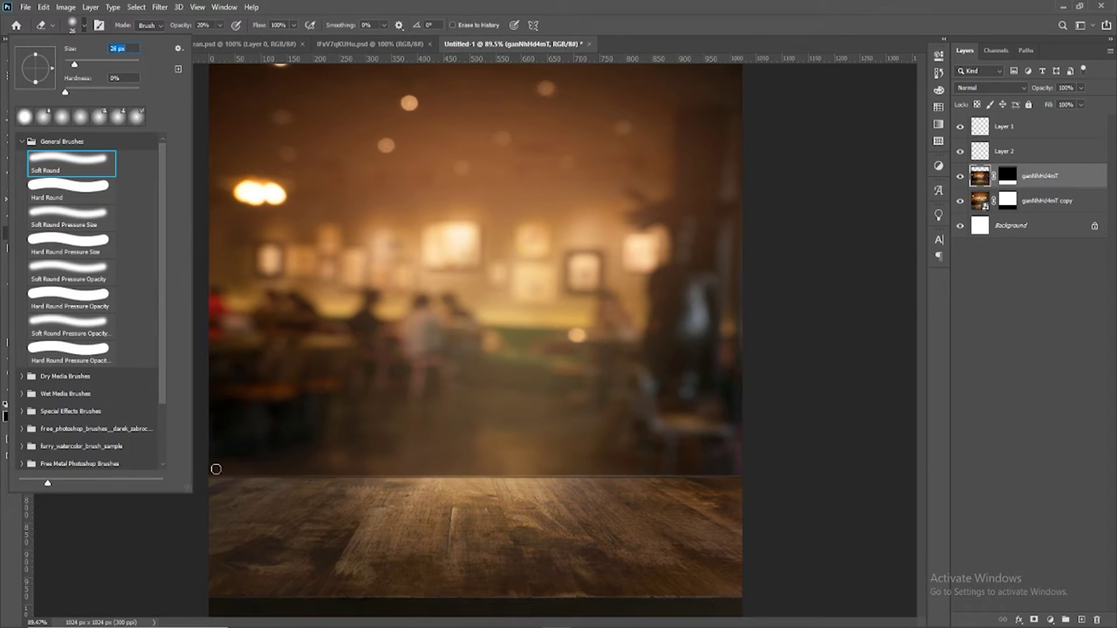
pyautogui.click(210, 473)
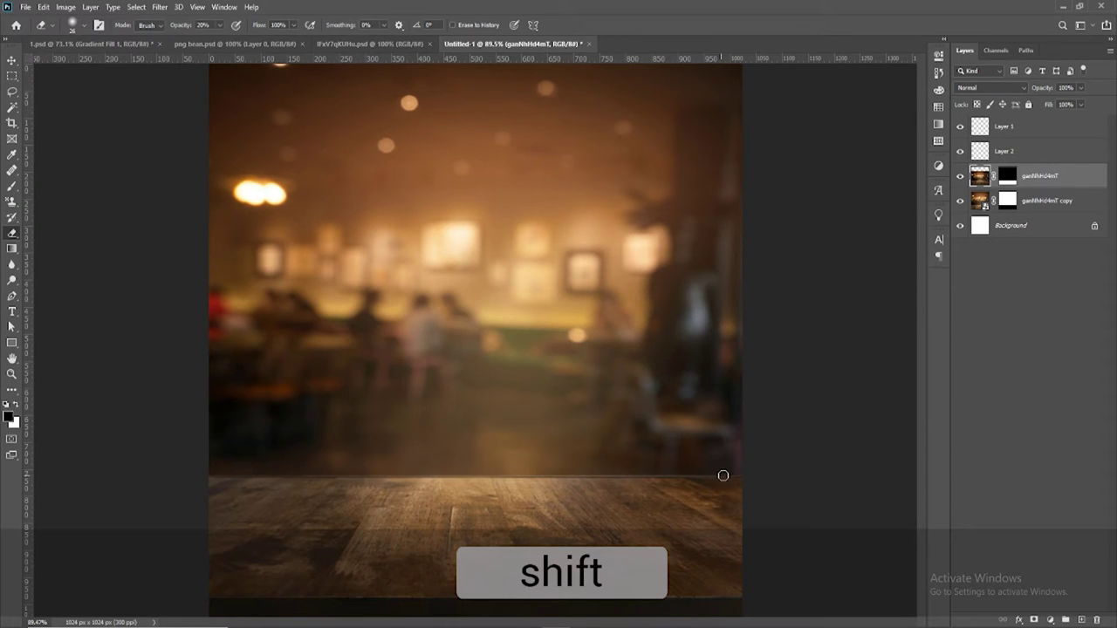
pyautogui.keyDown('shift'); pyautogui.click(747, 473); pyautogui.keyUp('shift')
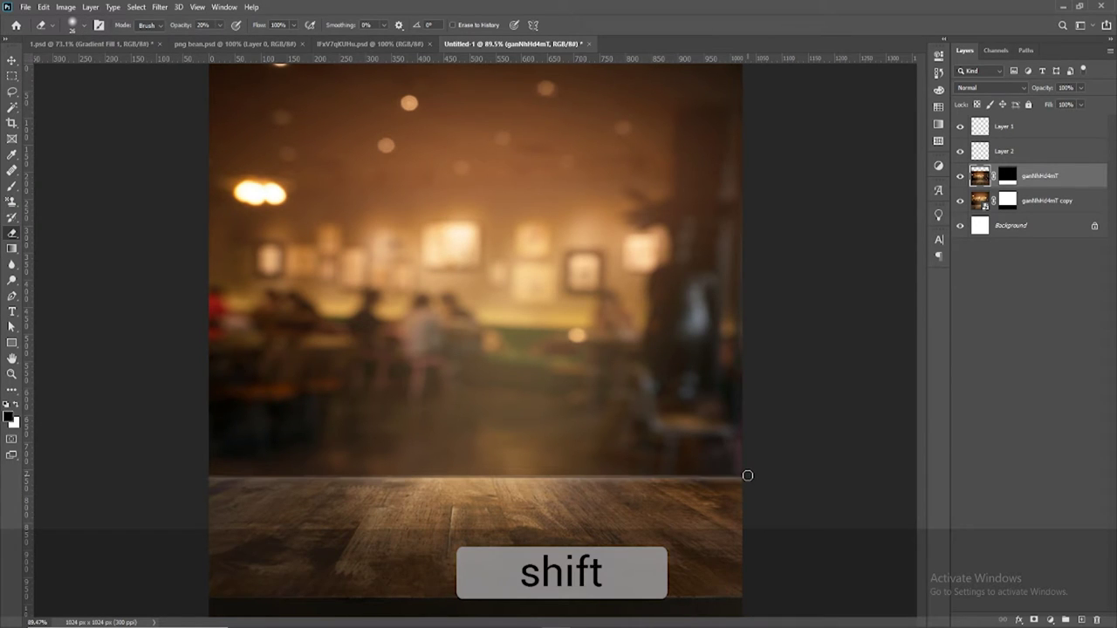
pyautogui.click(74, 27)
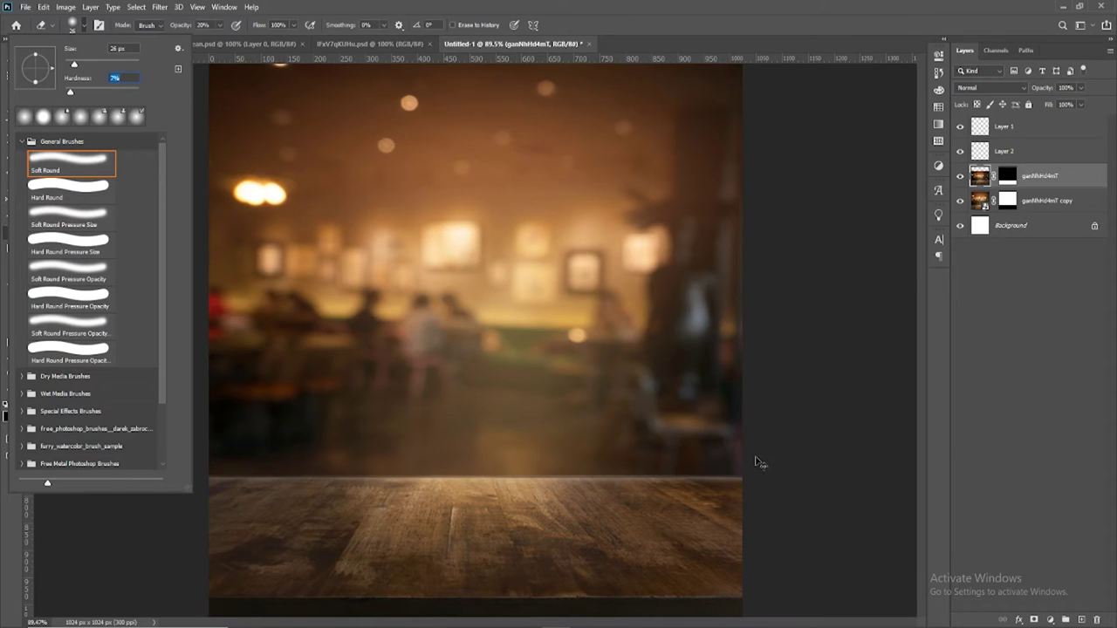
pyautogui.click(961, 177)
pyautogui.click(960, 177)
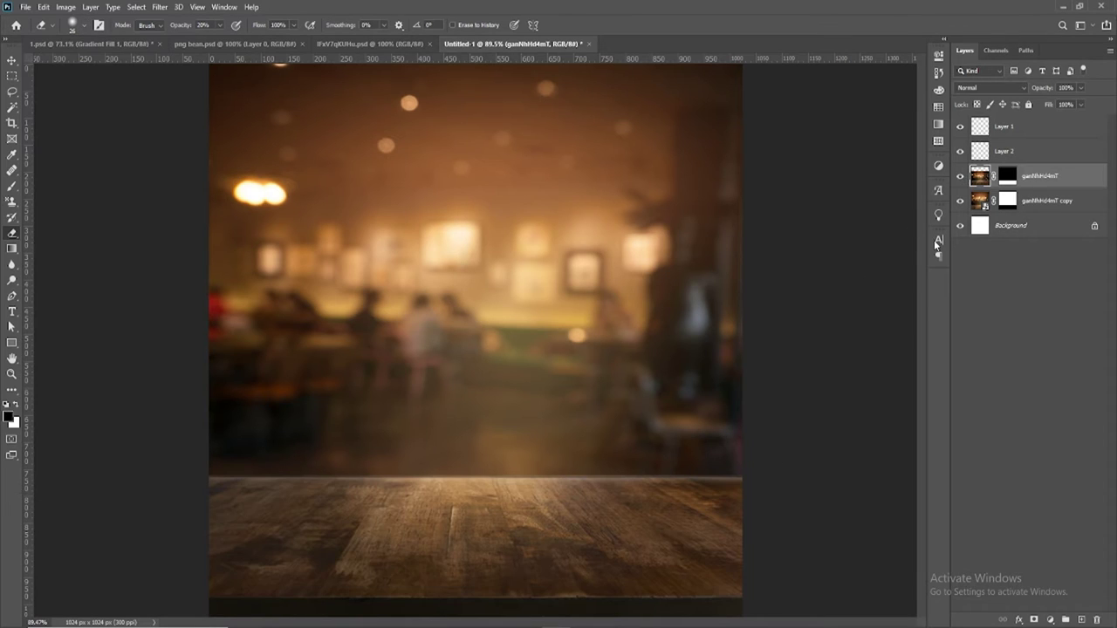
pyautogui.press('shift')
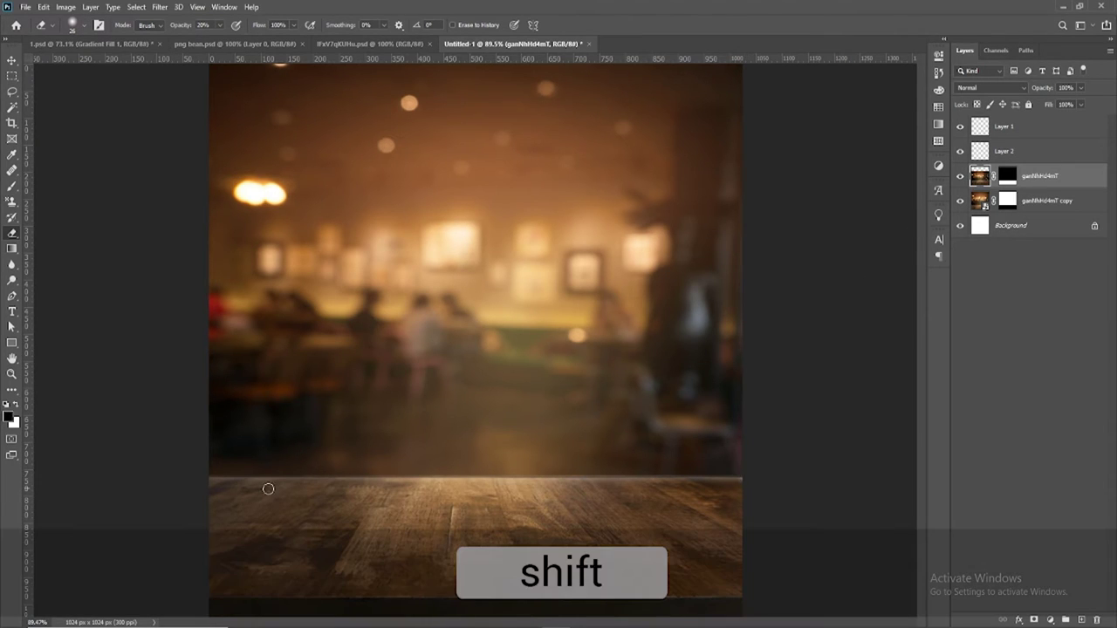
pyautogui.keyDown('shift'); pyautogui.click(210, 478); pyautogui.keyUp('shift')
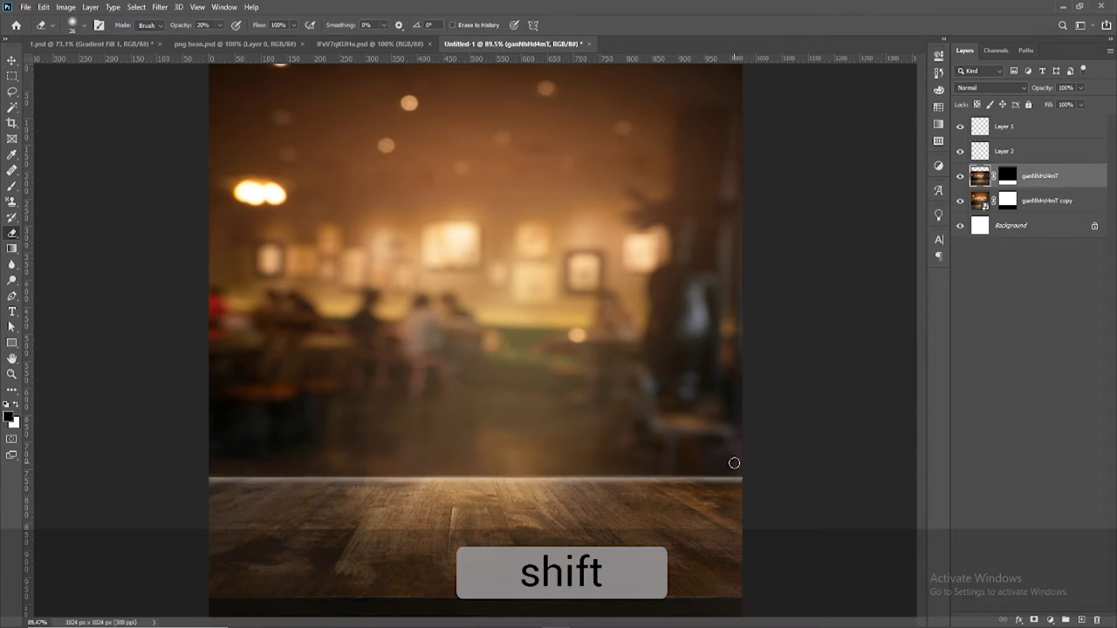
pyautogui.keyDown('shift'); pyautogui.click(742, 473); pyautogui.keyUp('shift')
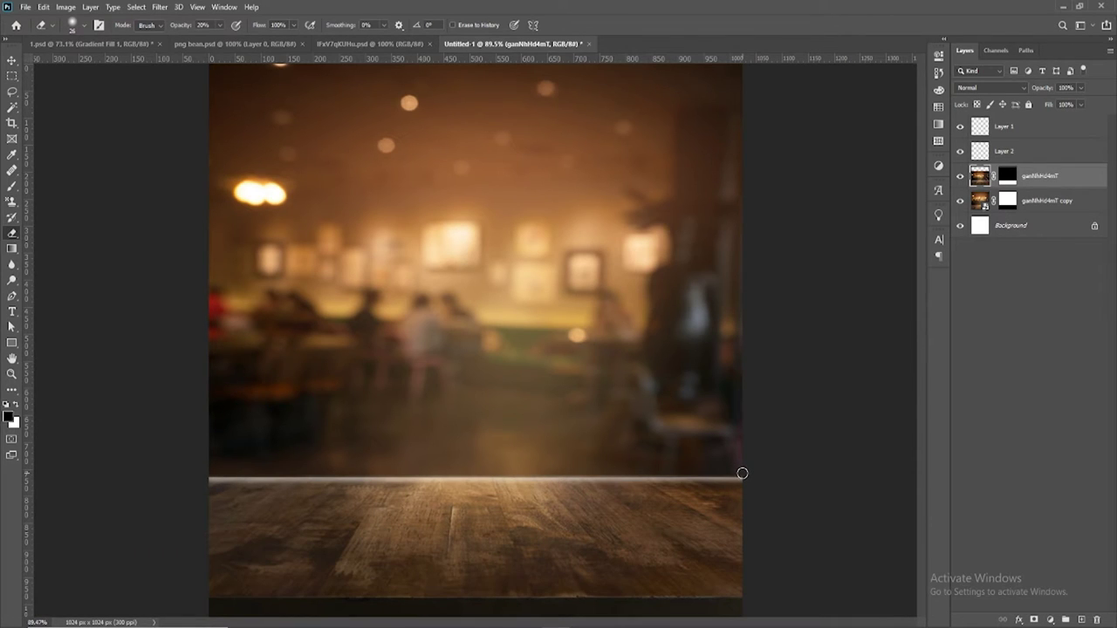
# Move the tabletop up about 16 px and the ganNhHd4mT copy down over the seam
pyautogui.press('v')
pyautogui.moveTo(628, 522); pyautogui.dragTo(628, 511)
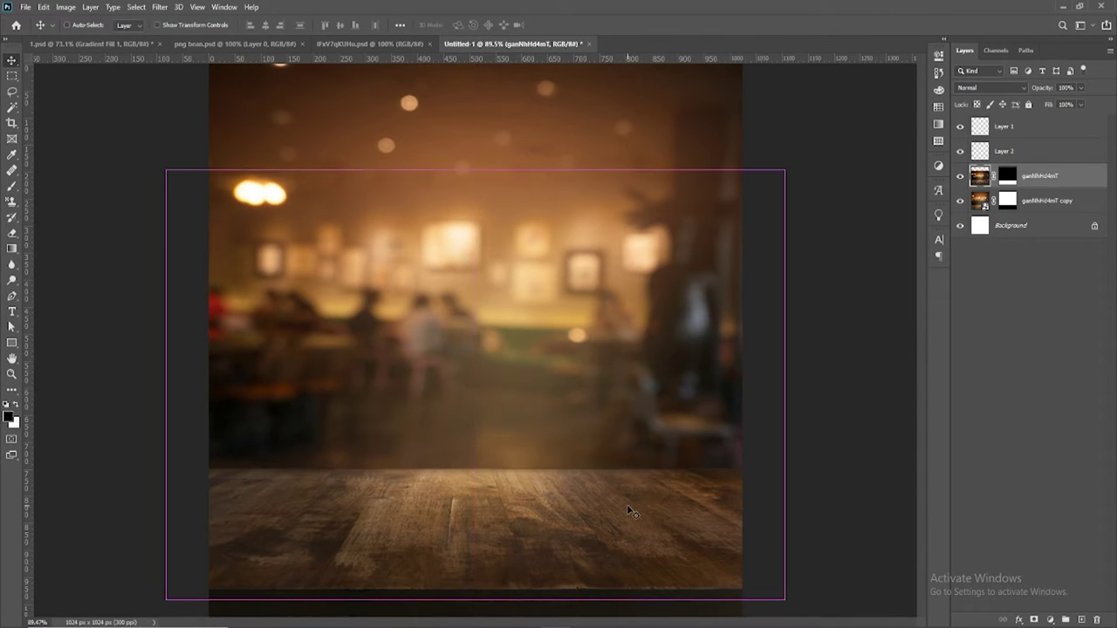
pyautogui.scroll(-1, 625, 428)
pyautogui.click(611, 365)
pyautogui.moveTo(611, 365); pyautogui.dragTo(612, 368)
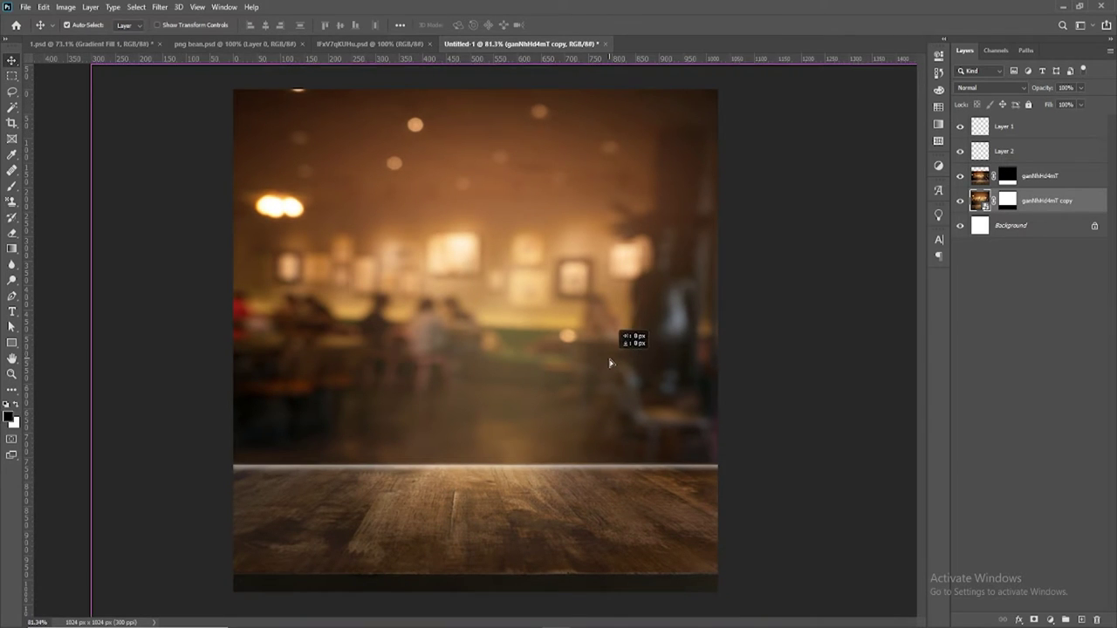
pyautogui.scroll(-1, 613, 366)
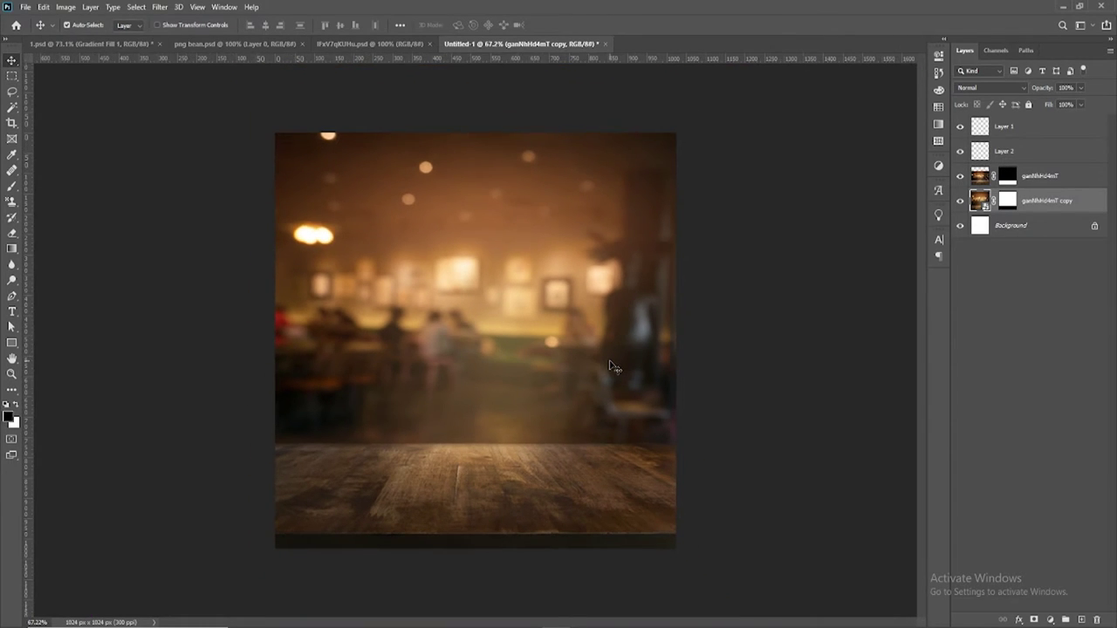
pyautogui.click(783, 404)
pyautogui.scroll(-1, 614, 386)
pyautogui.scroll(1, 614, 386)
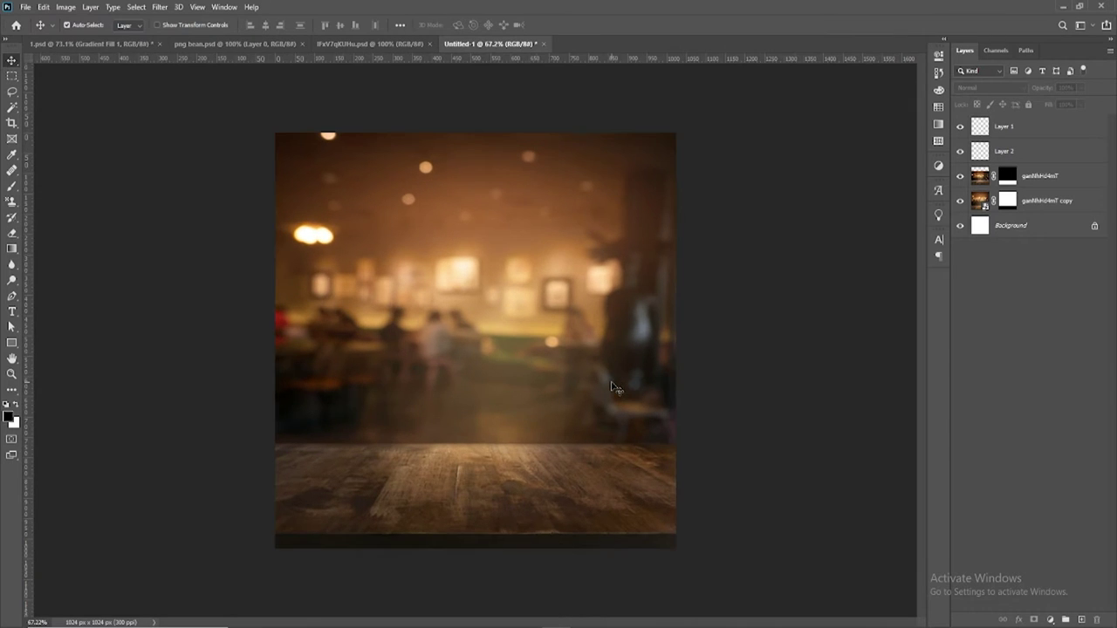
pyautogui.scroll(1, 614, 386)
pyautogui.click(614, 386)
pyautogui.click(843, 393)
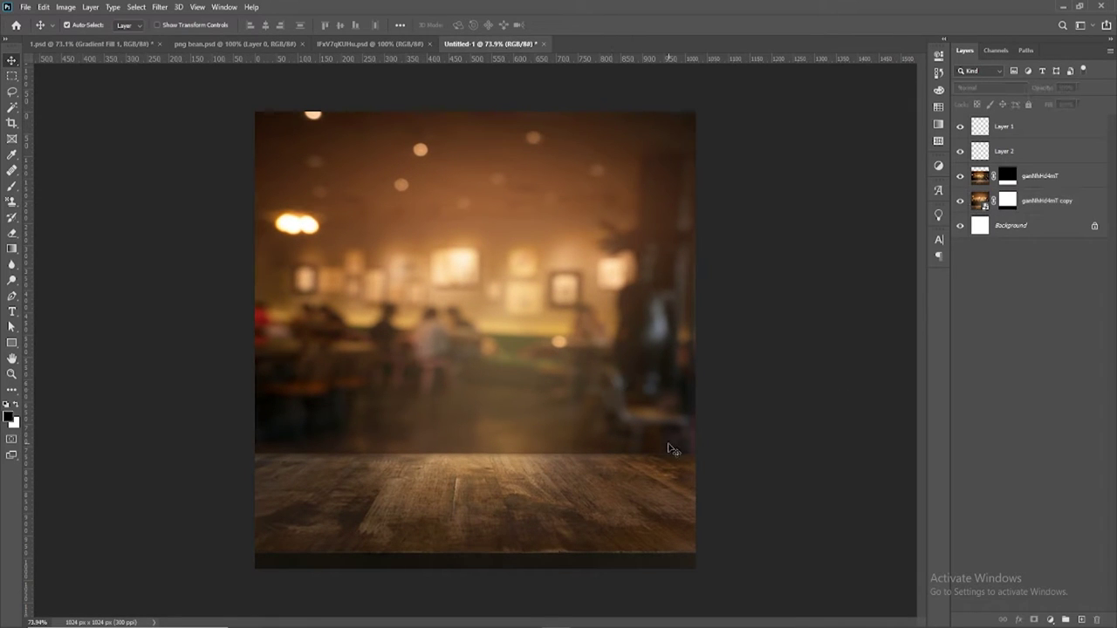
# Drag the cup's Layer 0 into the banner as top layer Layer 3, resting on the tabletop
pyautogui.click(371, 44)
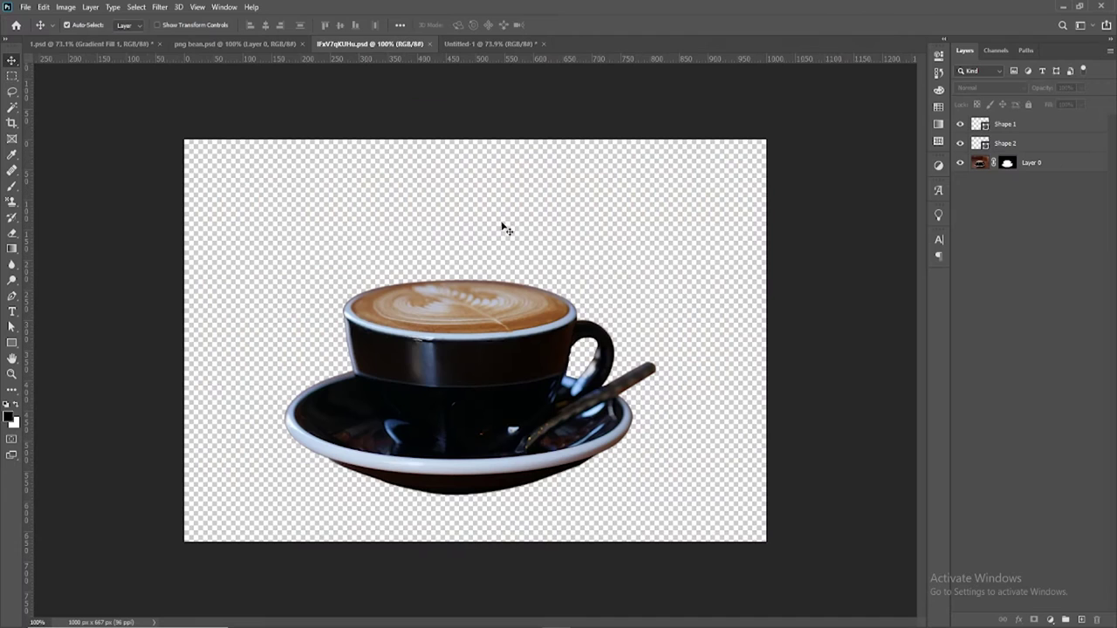
pyautogui.click(517, 321)
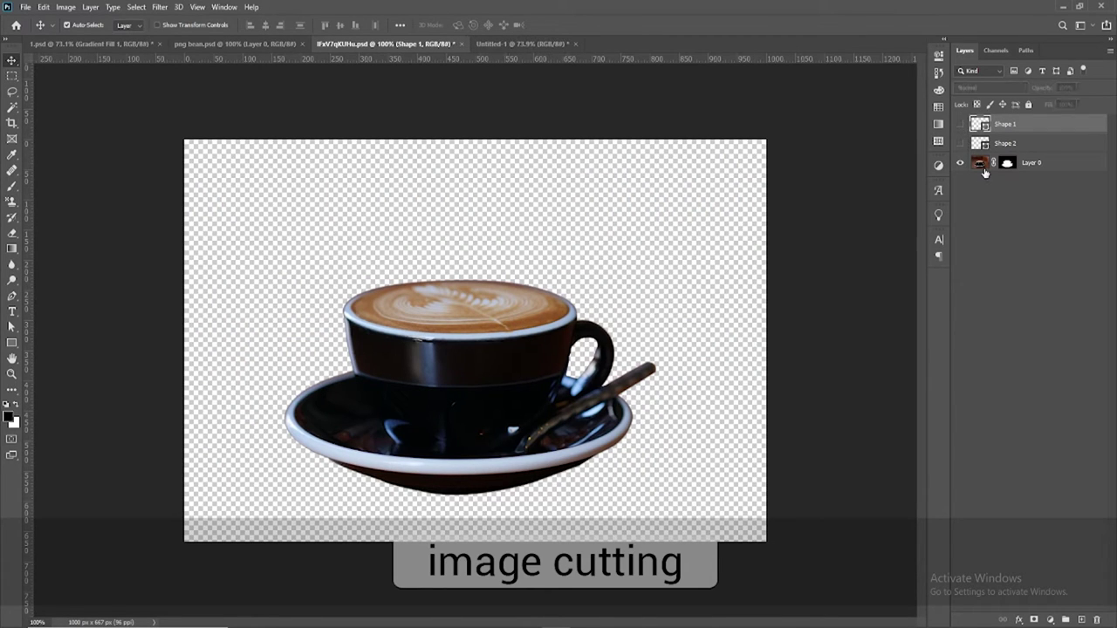
pyautogui.click(1021, 164)
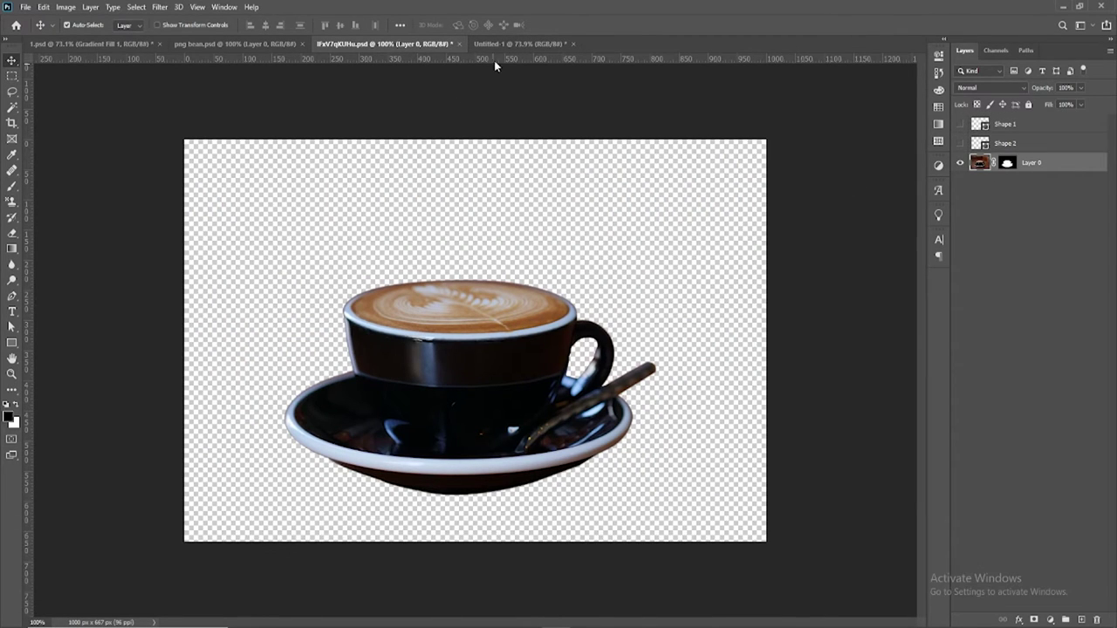
pyautogui.click(519, 44)
pyautogui.click(496, 332)
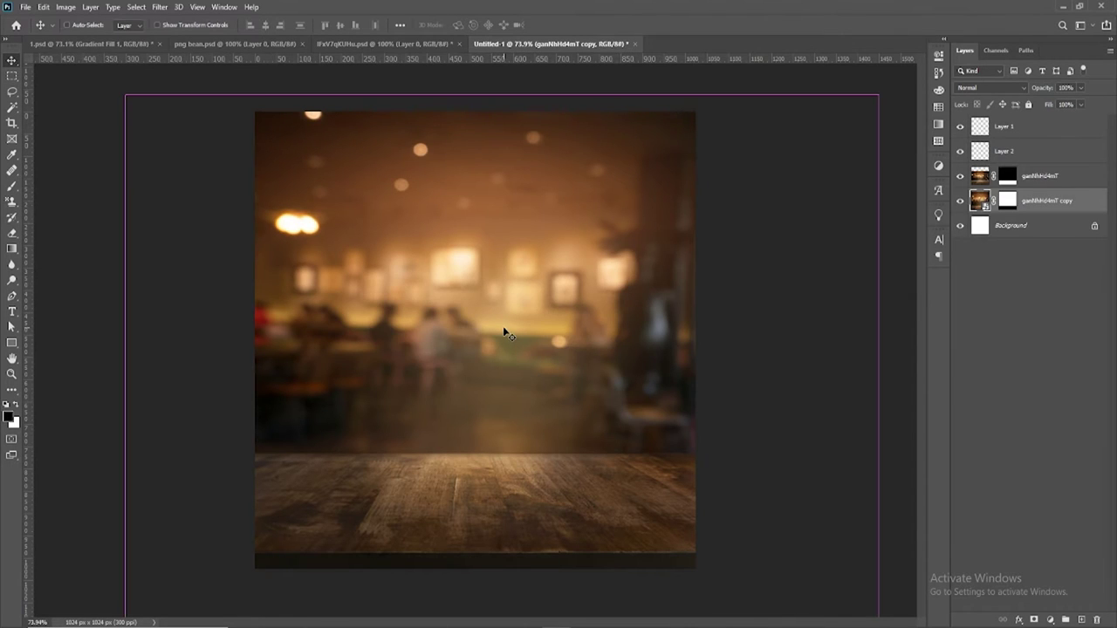
pyautogui.moveTo(504, 333); pyautogui.dragTo(528, 382)
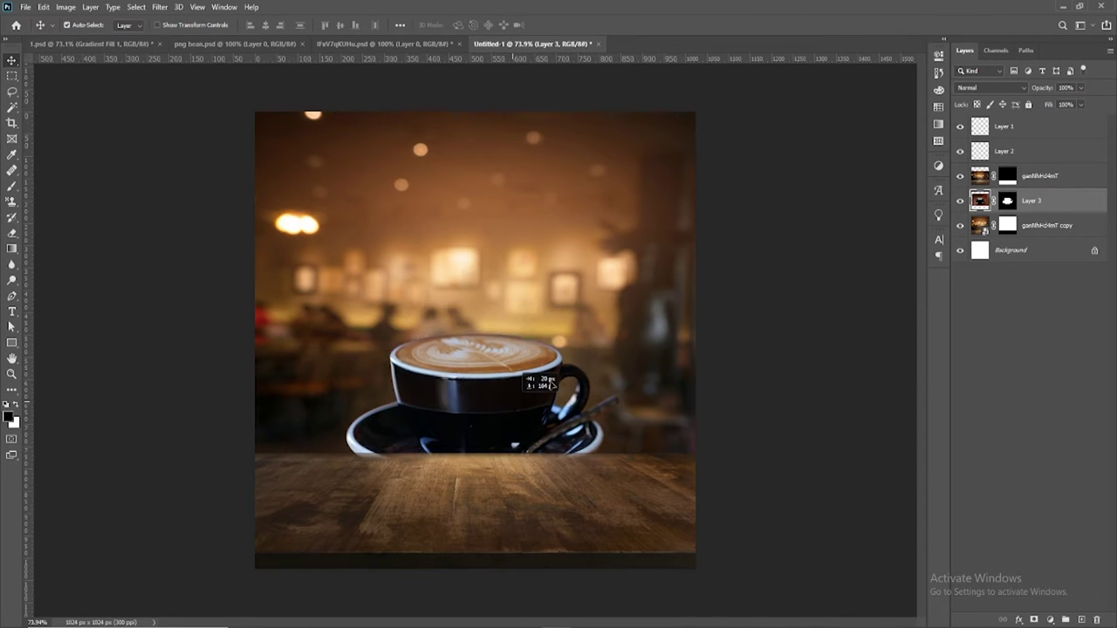
pyautogui.moveTo(1030, 200); pyautogui.dragTo(1030, 127)
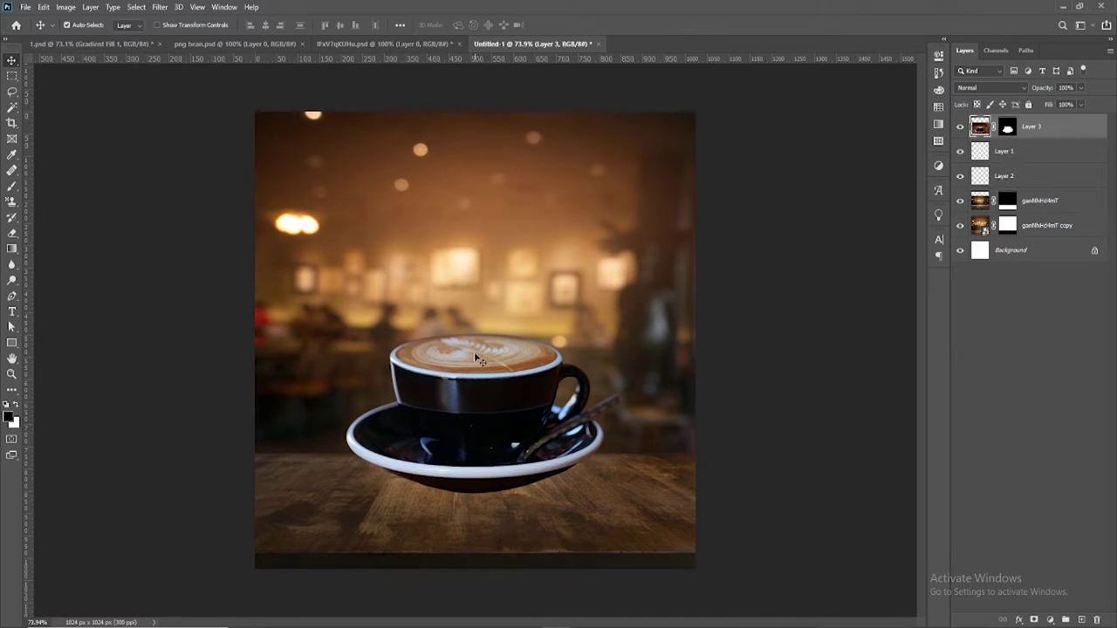
pyautogui.moveTo(479, 359); pyautogui.dragTo(481, 385)
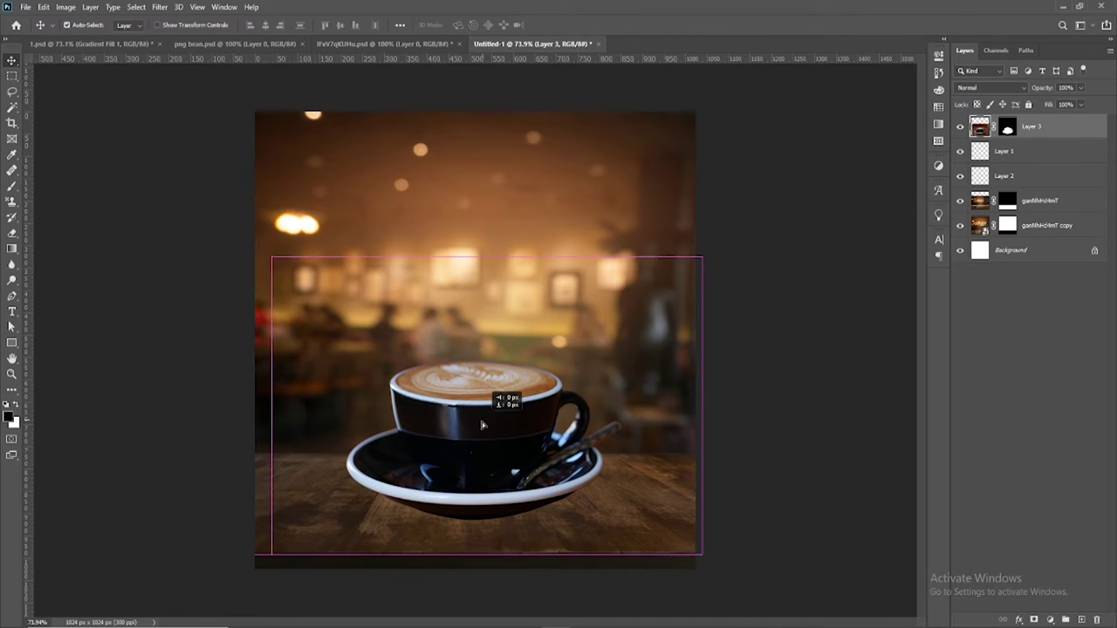
pyautogui.moveTo(481, 425); pyautogui.dragTo(486, 428)
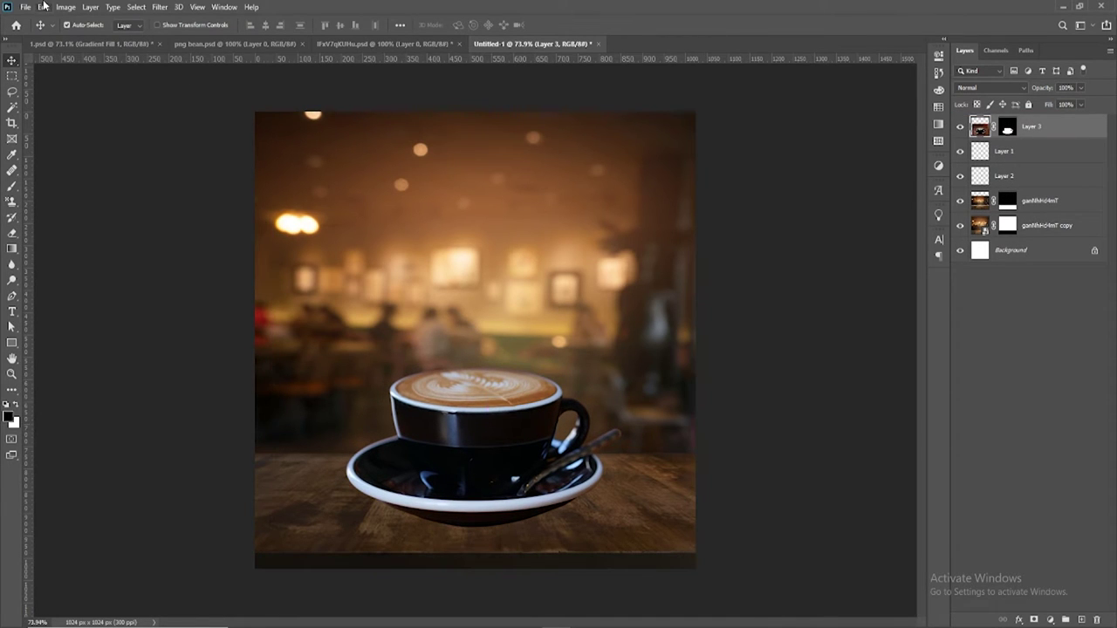
# Scale the coffee cup to about 97% and nudge it left to centre it
pyautogui.click(44, 7)
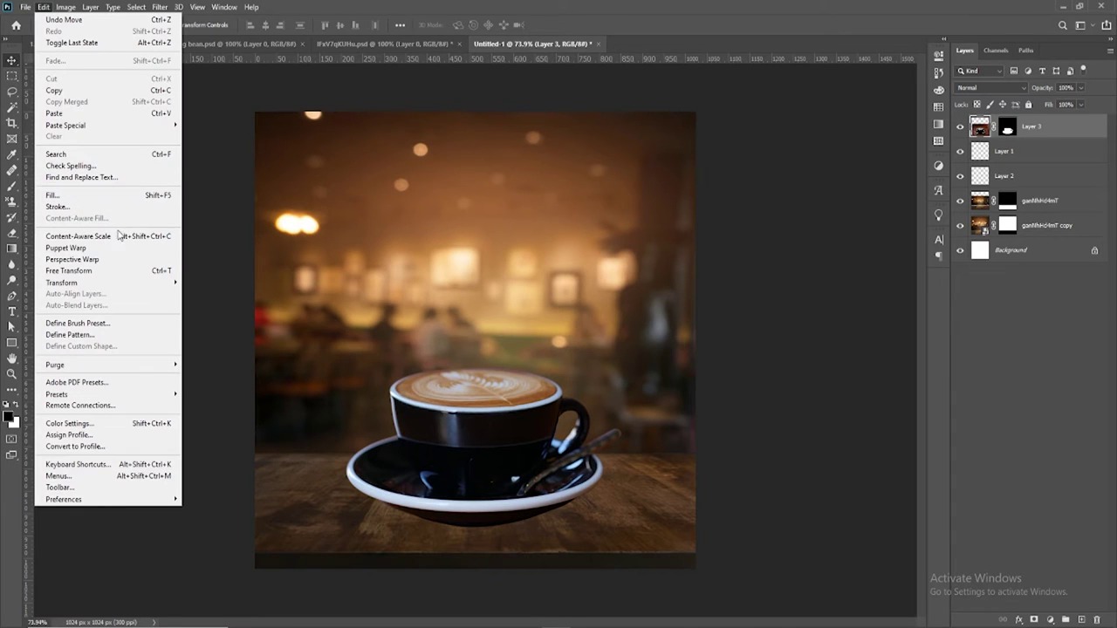
pyautogui.click(139, 270)
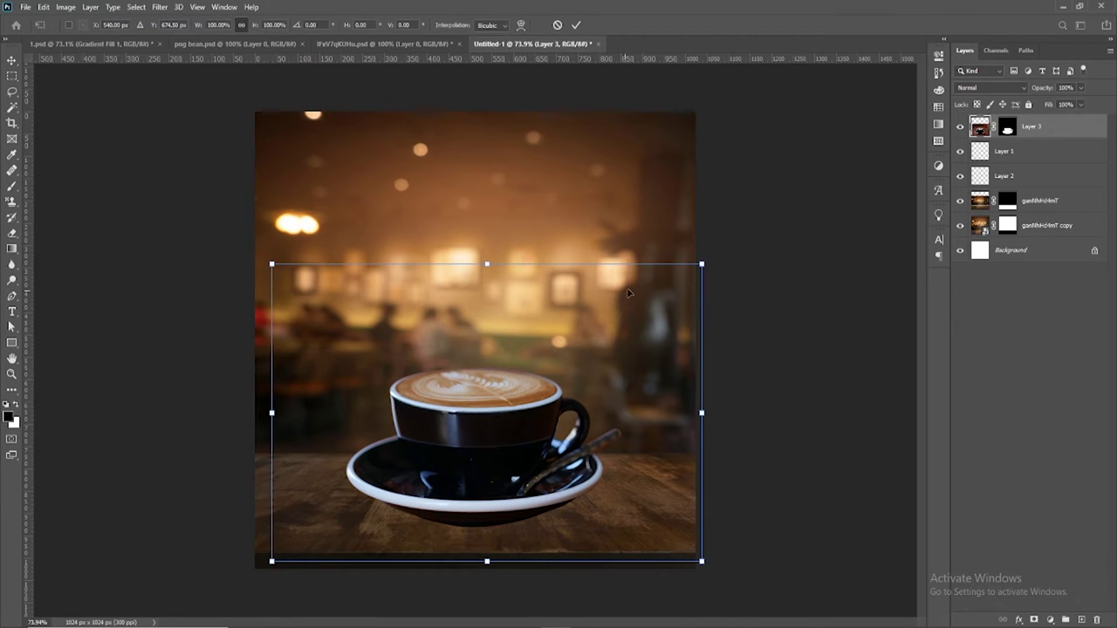
pyautogui.moveTo(701, 264); pyautogui.dragTo(683, 271)
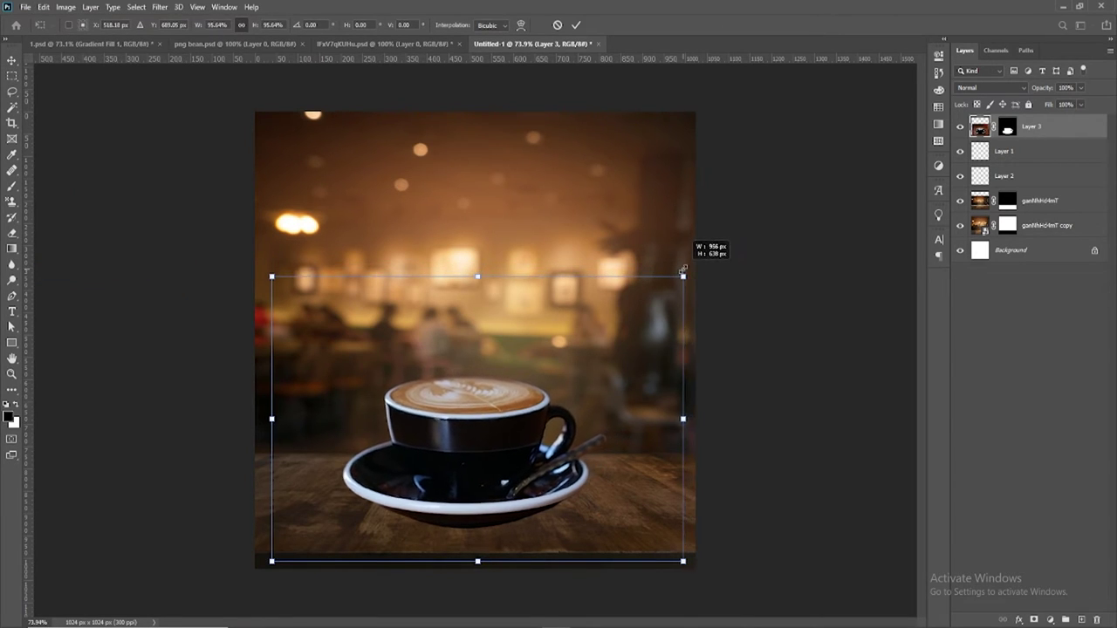
pyautogui.moveTo(682, 270); pyautogui.dragTo(689, 270)
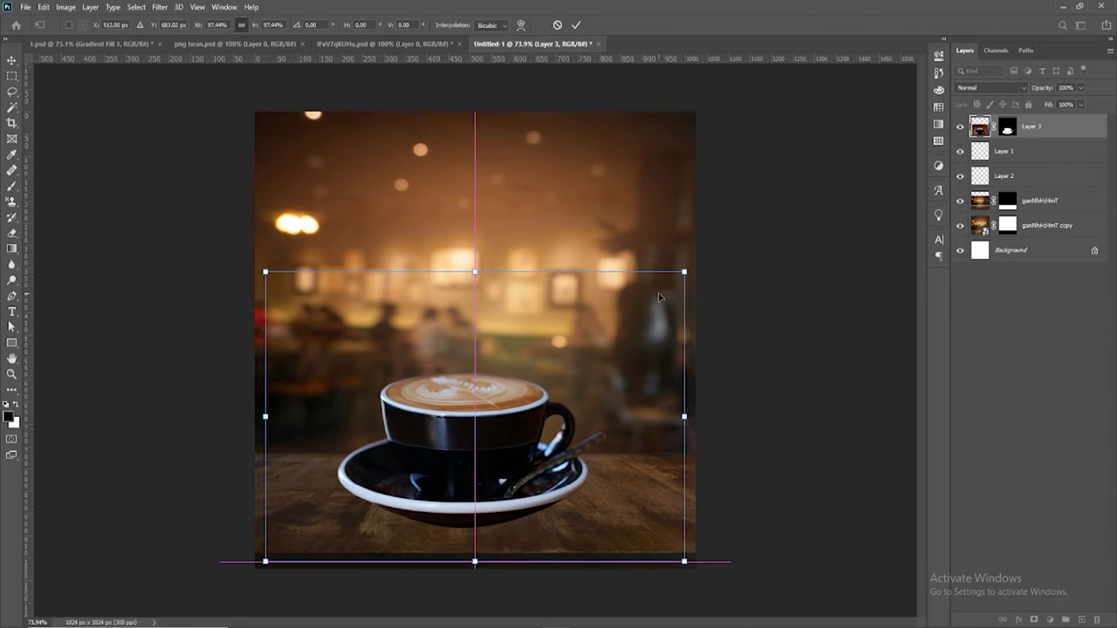
pyautogui.moveTo(506, 319); pyautogui.dragTo(485, 346)
pyautogui.press('Return')
pyautogui.scroll(2, 482, 426)
pyautogui.scroll(1, 506, 454)
pyautogui.scroll(-1, 480, 411)
pyautogui.click(1066, 164)
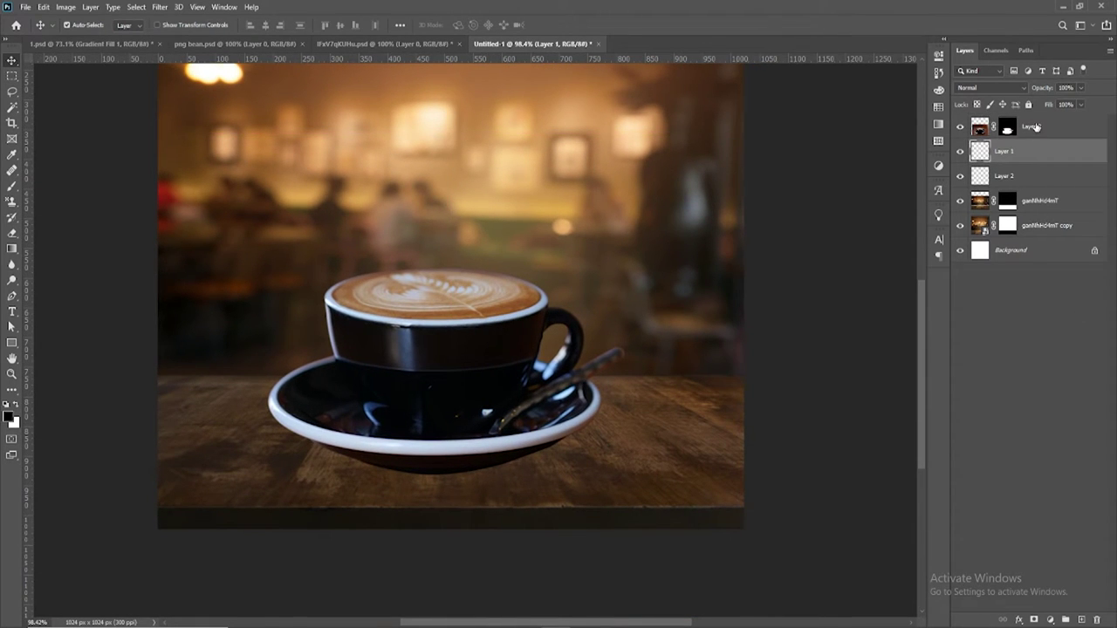
# On a new layer above the cup, paint a soft black dab with a 52%-hardness brush
pyautogui.click(1035, 127)
pyautogui.click(1080, 620)
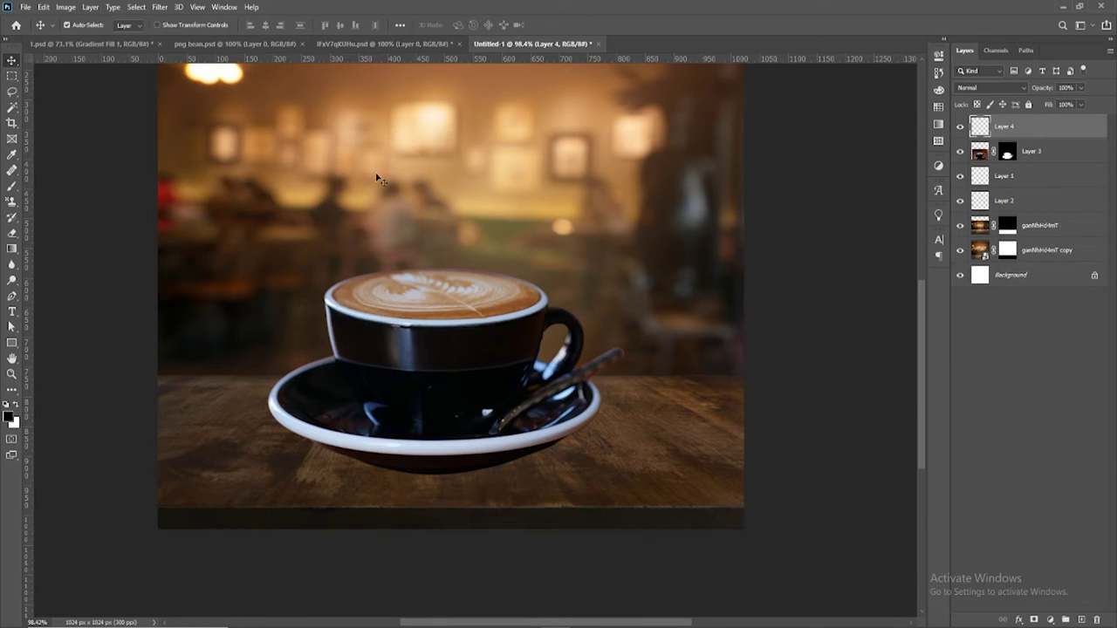
pyautogui.click(13, 186)
pyautogui.click(74, 25)
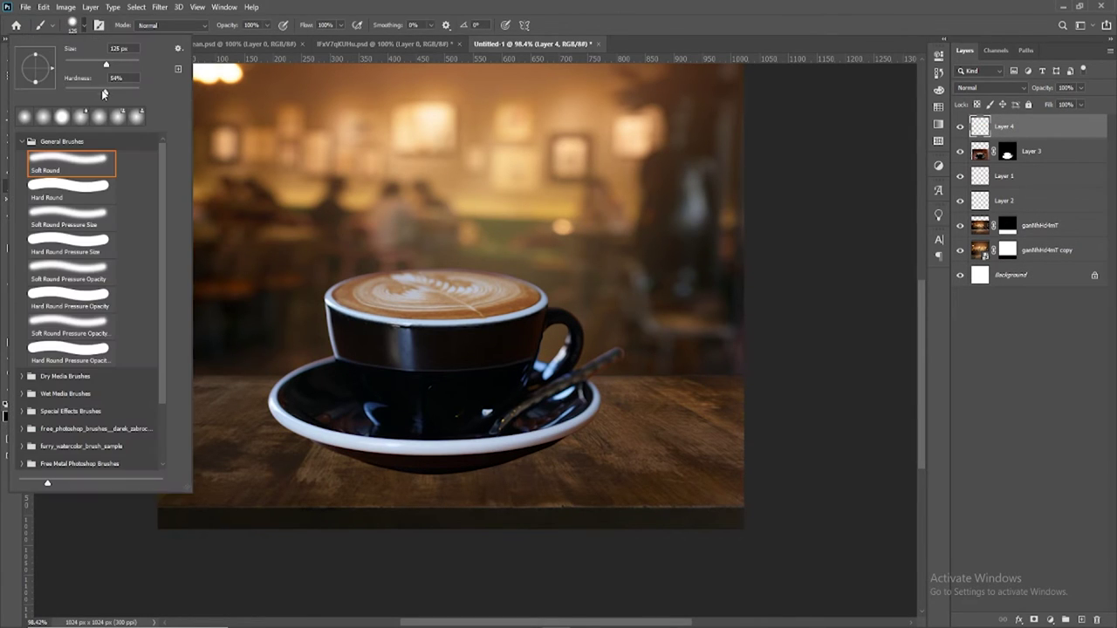
pyautogui.moveTo(104, 93); pyautogui.dragTo(102, 94)
pyautogui.click(436, 294)
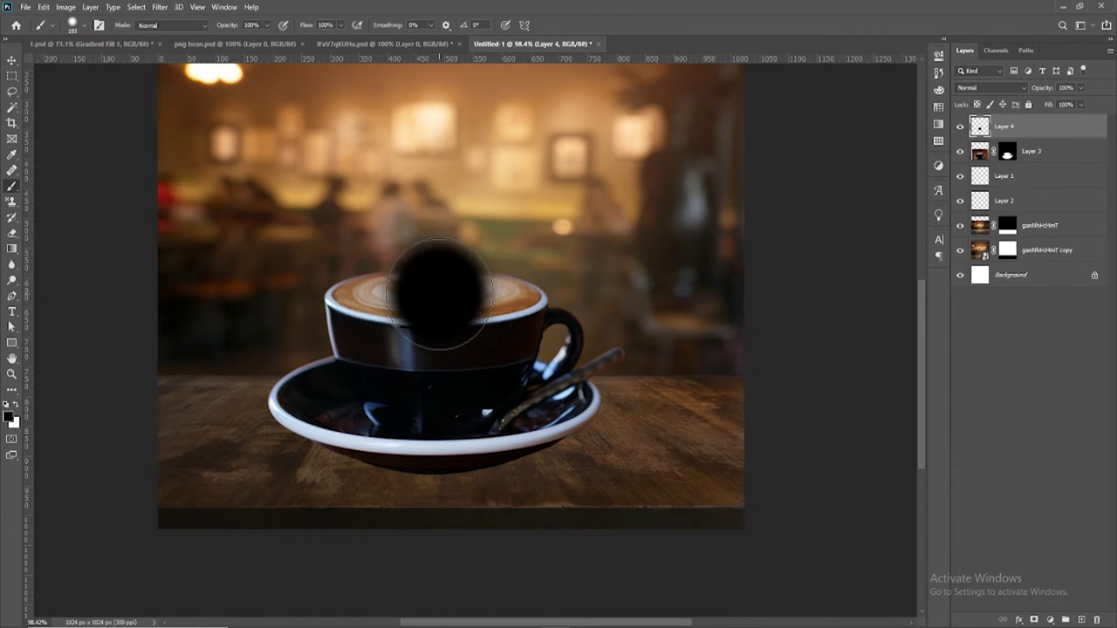
# Free Transform the dab into a flat, wide shadow shape under the saucer
pyautogui.click(11, 60)
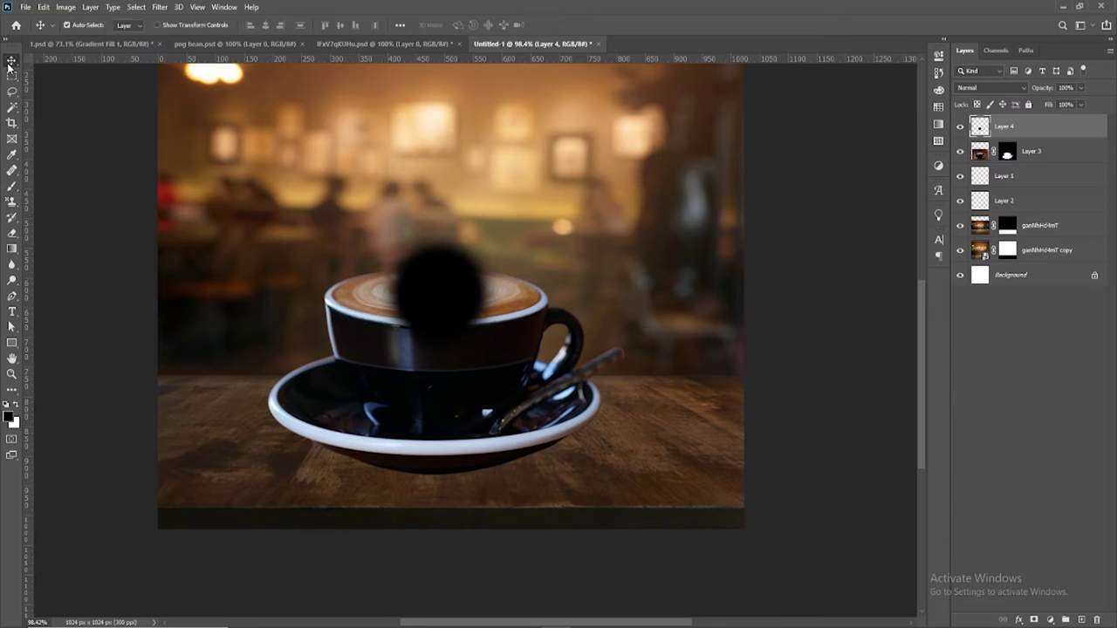
pyautogui.click(44, 7)
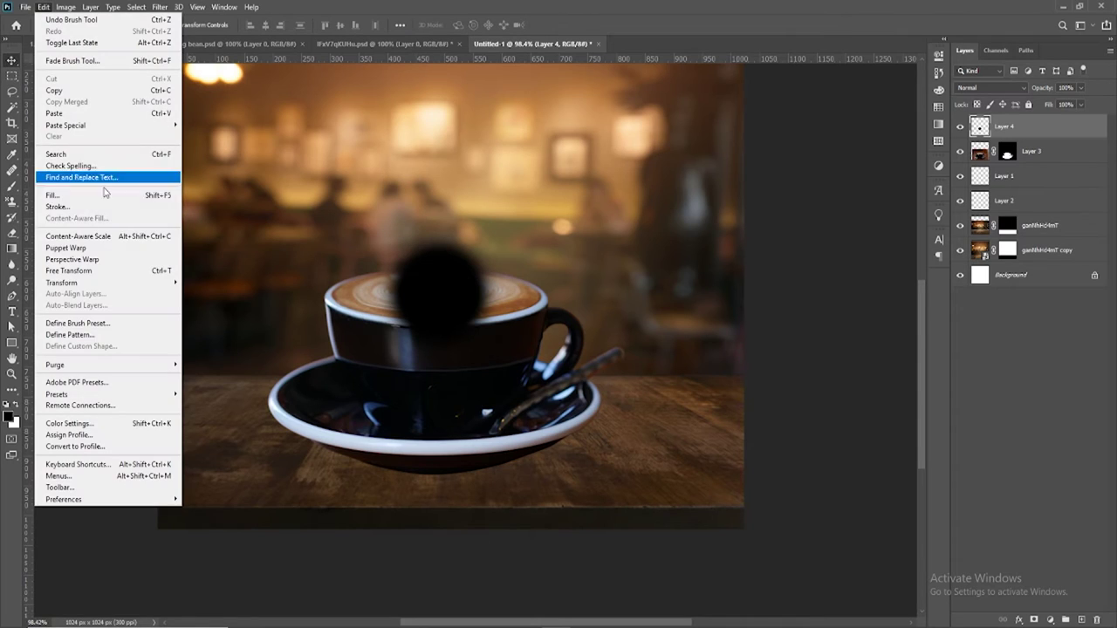
pyautogui.click(129, 278)
pyautogui.moveTo(444, 219); pyautogui.dragTo(446, 355)
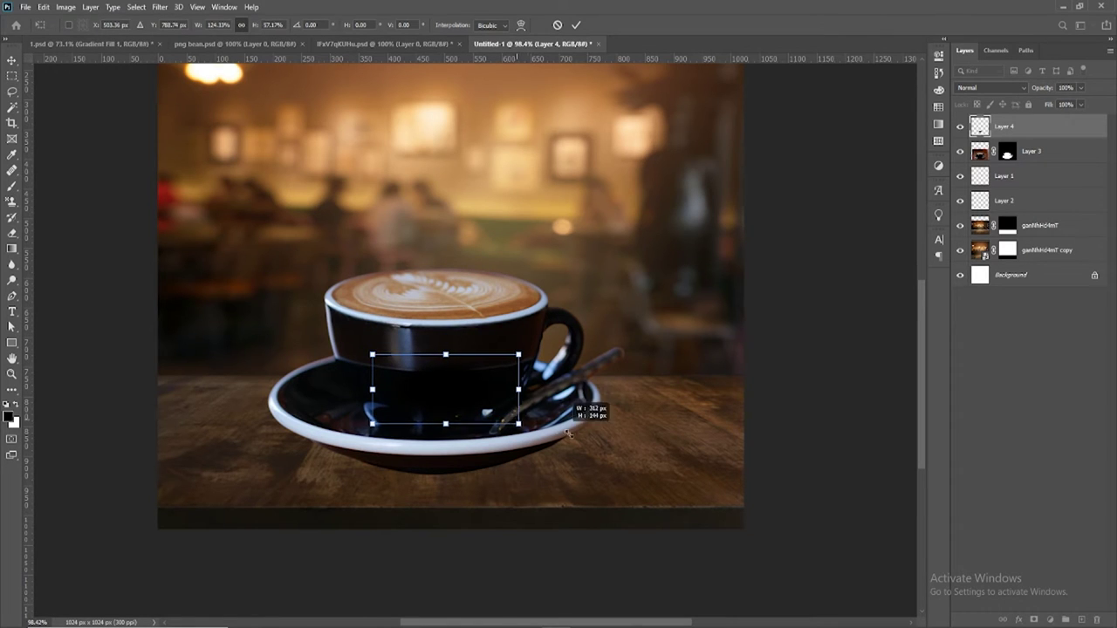
pyautogui.moveTo(516, 423); pyautogui.dragTo(690, 506)
pyautogui.moveTo(642, 447); pyautogui.dragTo(565, 439)
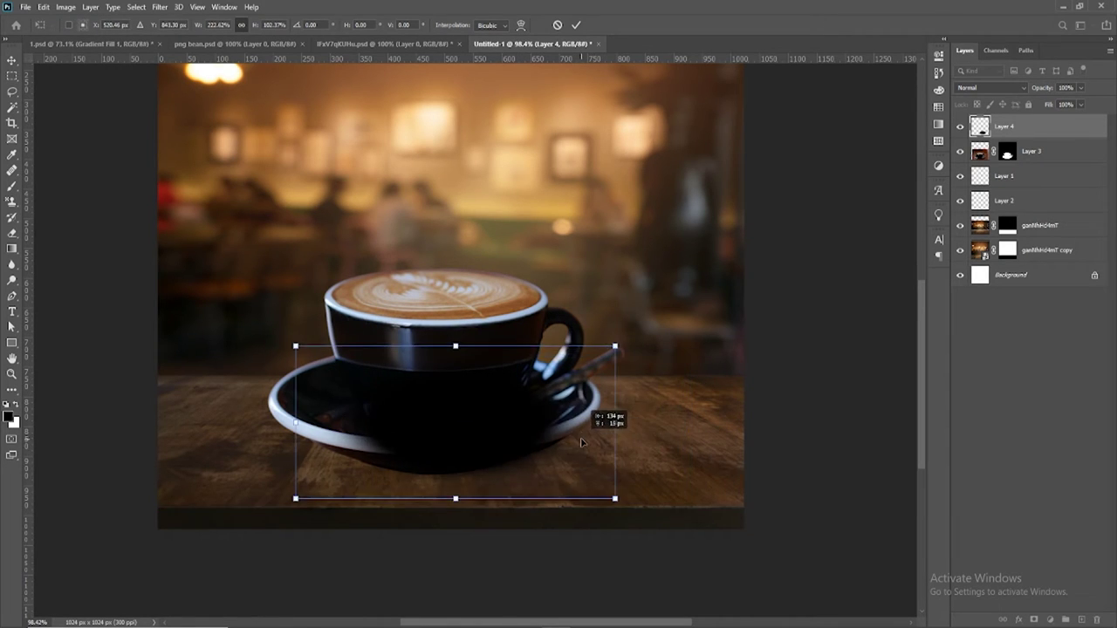
pyautogui.click(575, 24)
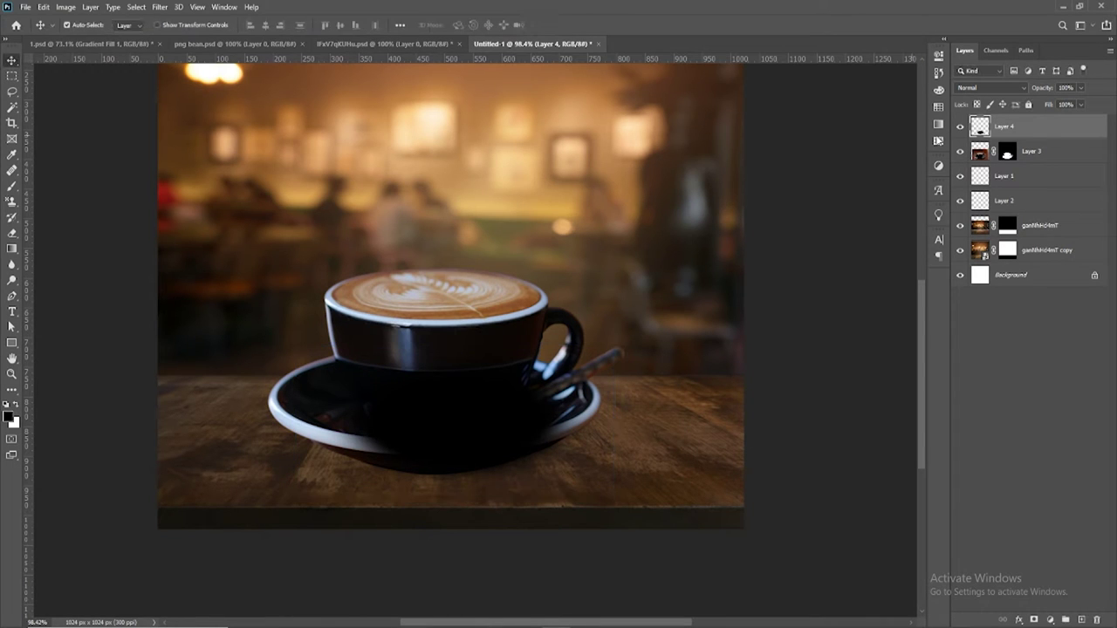
# Move the shadow below Layer 3, refit it to about 105% × 79% under the saucer, and duplicate it
pyautogui.moveTo(1007, 127); pyautogui.dragTo(1004, 168)
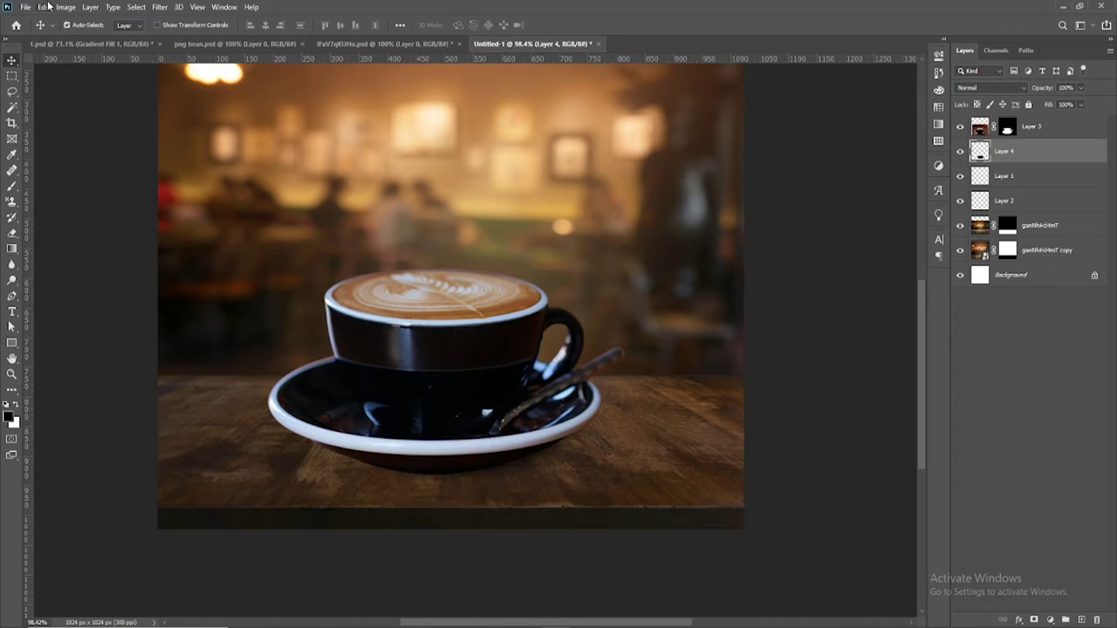
pyautogui.click(45, 7)
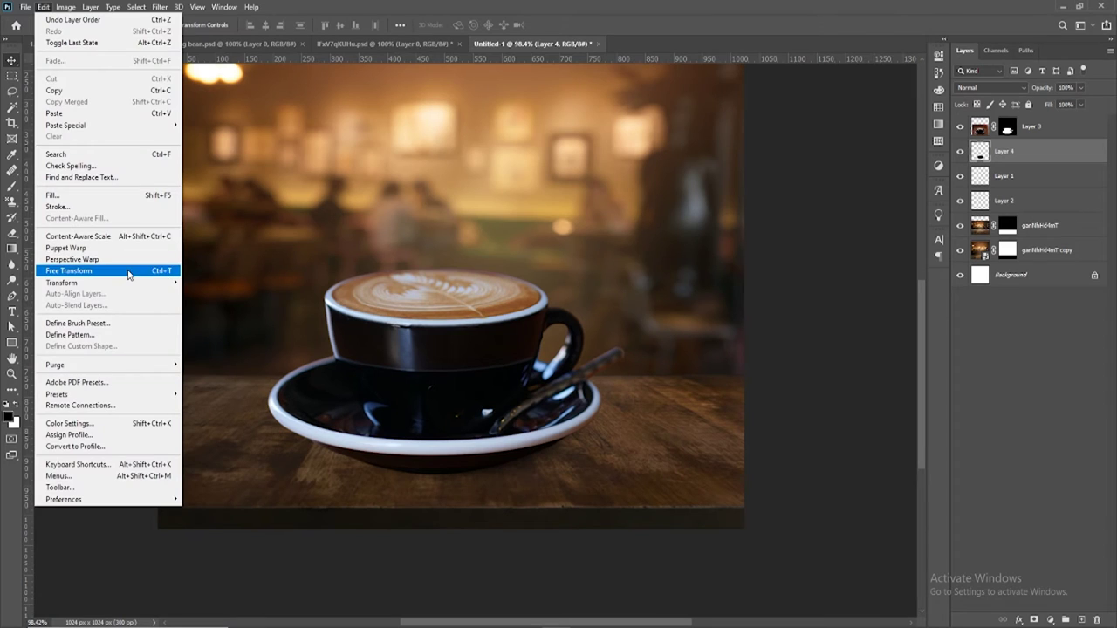
pyautogui.click(128, 271)
pyautogui.moveTo(520, 409)
pyautogui.mouseDown()
pyautogui.moveTo(502, 416)
pyautogui.moveTo(503, 340)
pyautogui.mouseUp()
pyautogui.scroll(2, 502, 417)
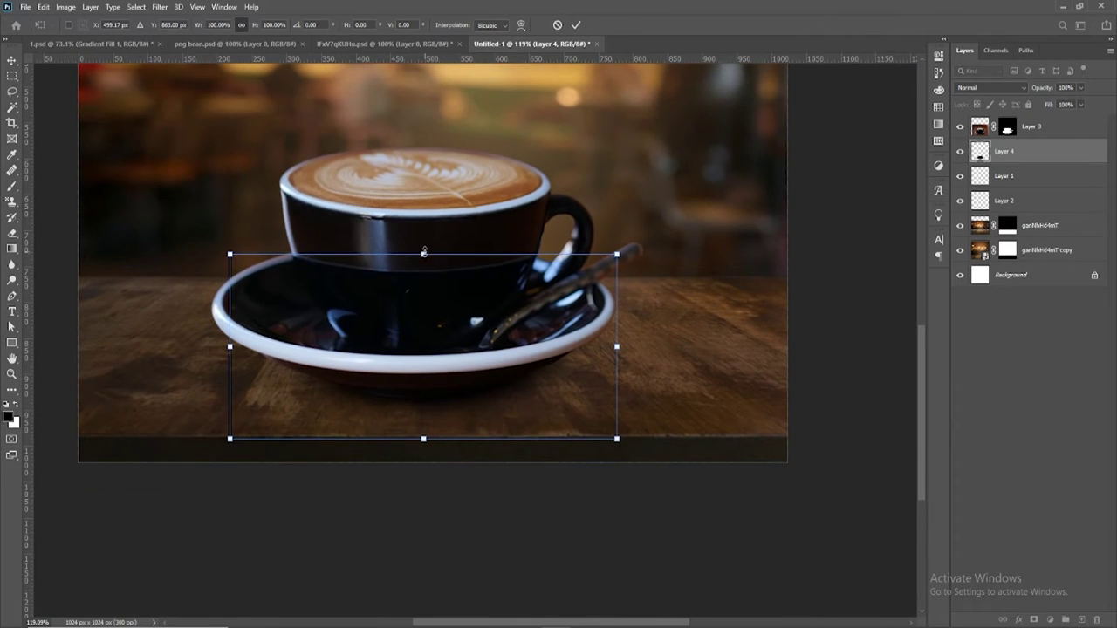
pyautogui.moveTo(424, 252); pyautogui.dragTo(429, 290)
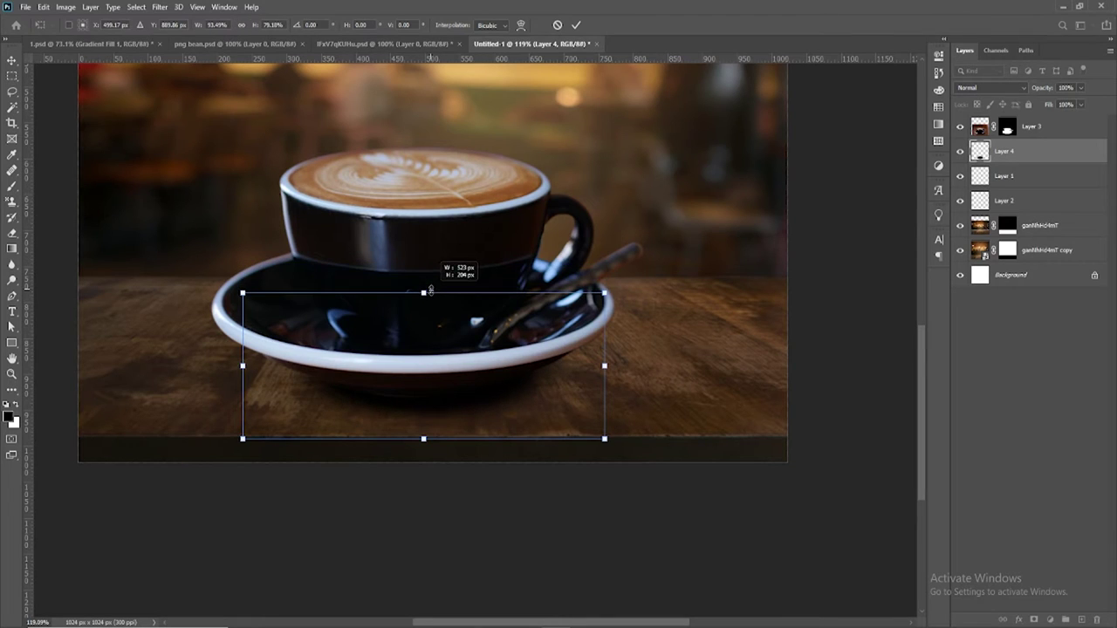
pyautogui.moveTo(467, 331); pyautogui.dragTo(456, 324)
pyautogui.moveTo(594, 357)
pyautogui.mouseDown()
pyautogui.moveTo(633, 360)
pyautogui.moveTo(575, 376)
pyautogui.mouseUp()
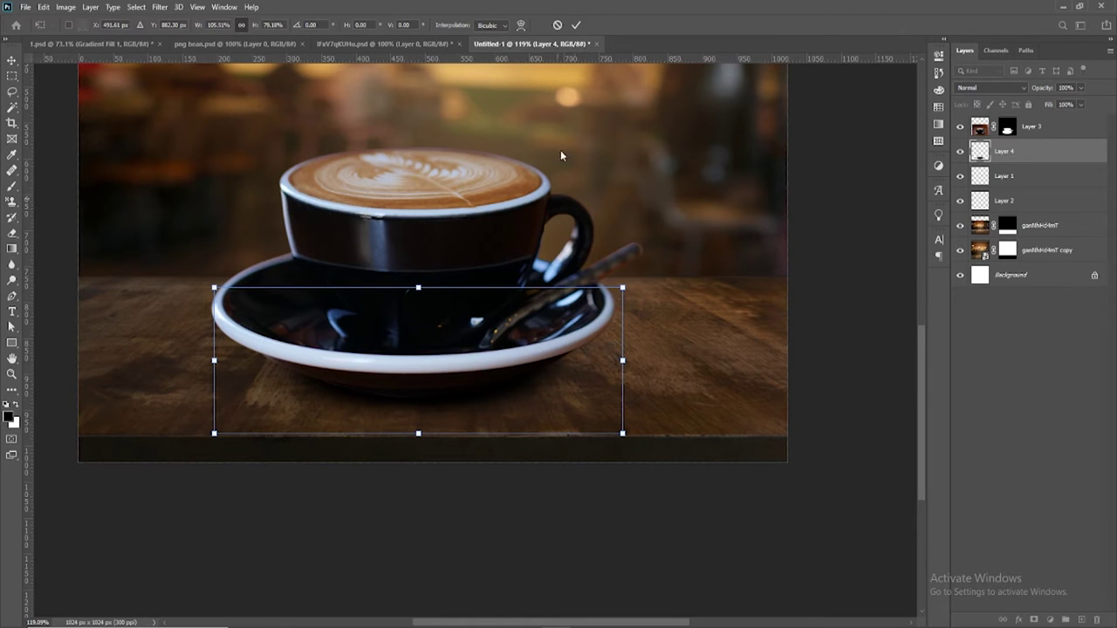
pyautogui.click(576, 26)
pyautogui.moveTo(1063, 150); pyautogui.dragTo(1081, 619)
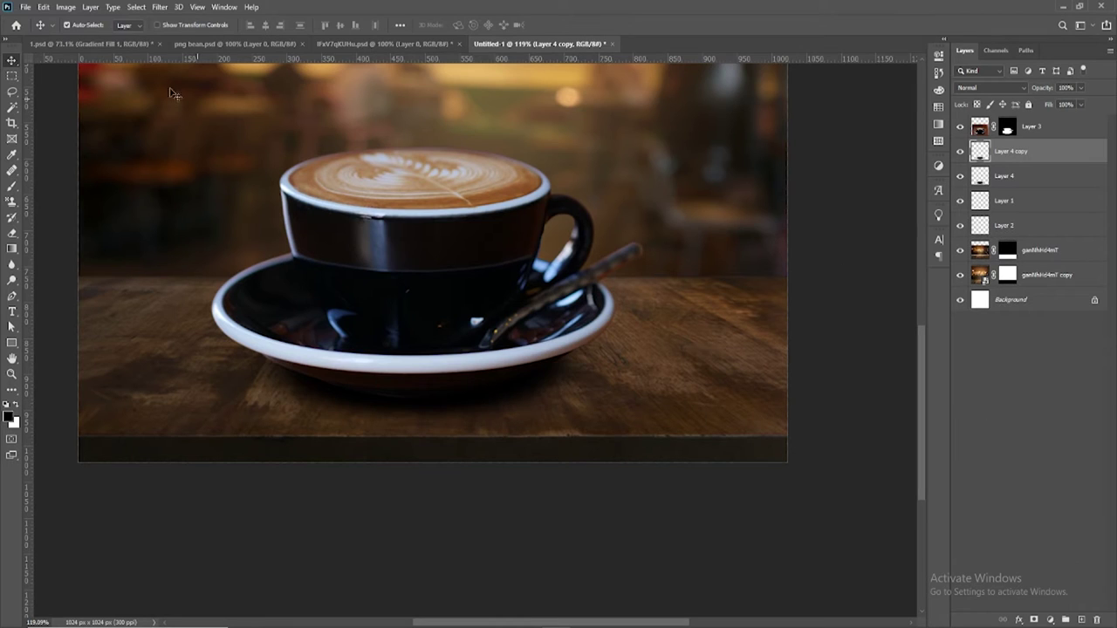
# Skew the copied shadow so its bottom edge and top-right corner slant outward to the right
pyautogui.click(43, 7)
pyautogui.click(103, 271)
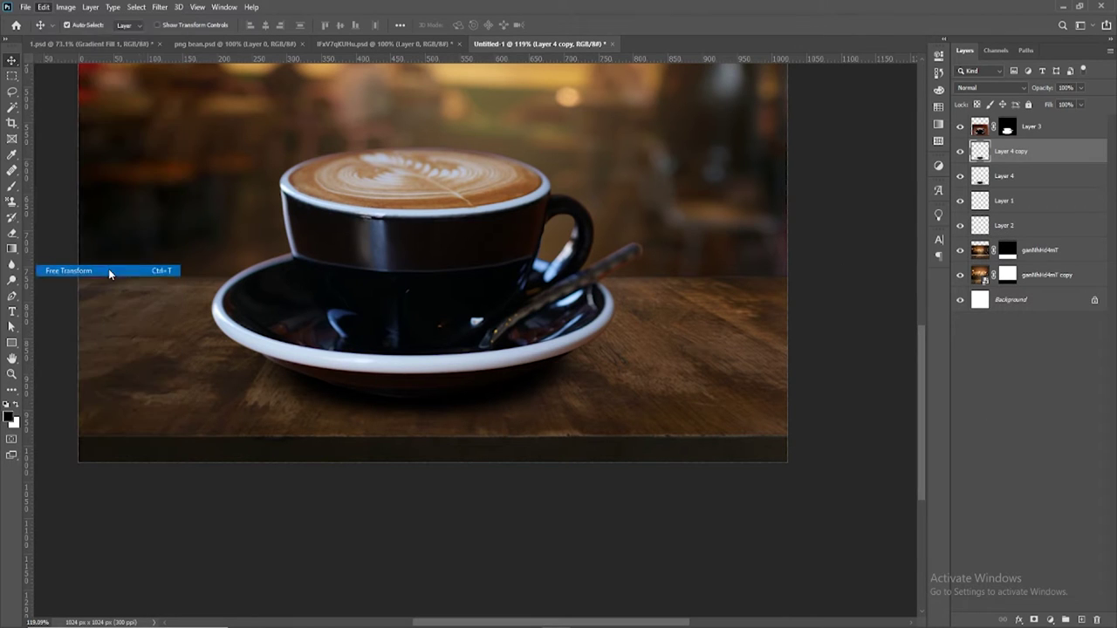
pyautogui.rightClick(507, 368)
pyautogui.click(532, 410)
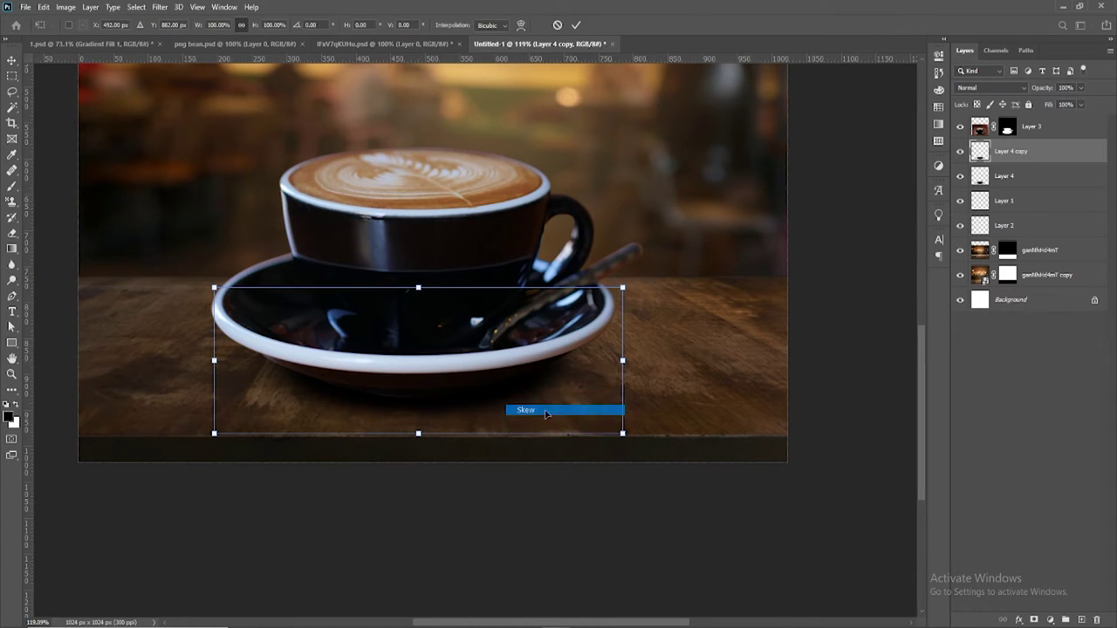
pyautogui.moveTo(623, 433)
pyautogui.mouseDown()
pyautogui.moveTo(684, 495)
pyautogui.moveTo(685, 433)
pyautogui.moveTo(709, 492)
pyautogui.mouseUp()
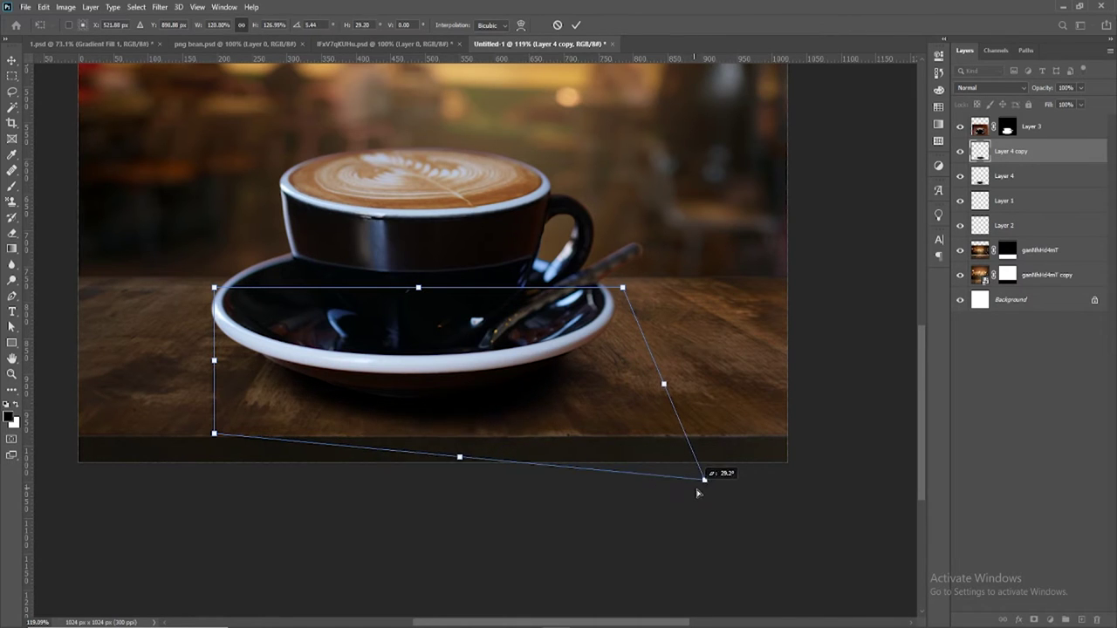
pyautogui.moveTo(623, 291); pyautogui.dragTo(686, 321)
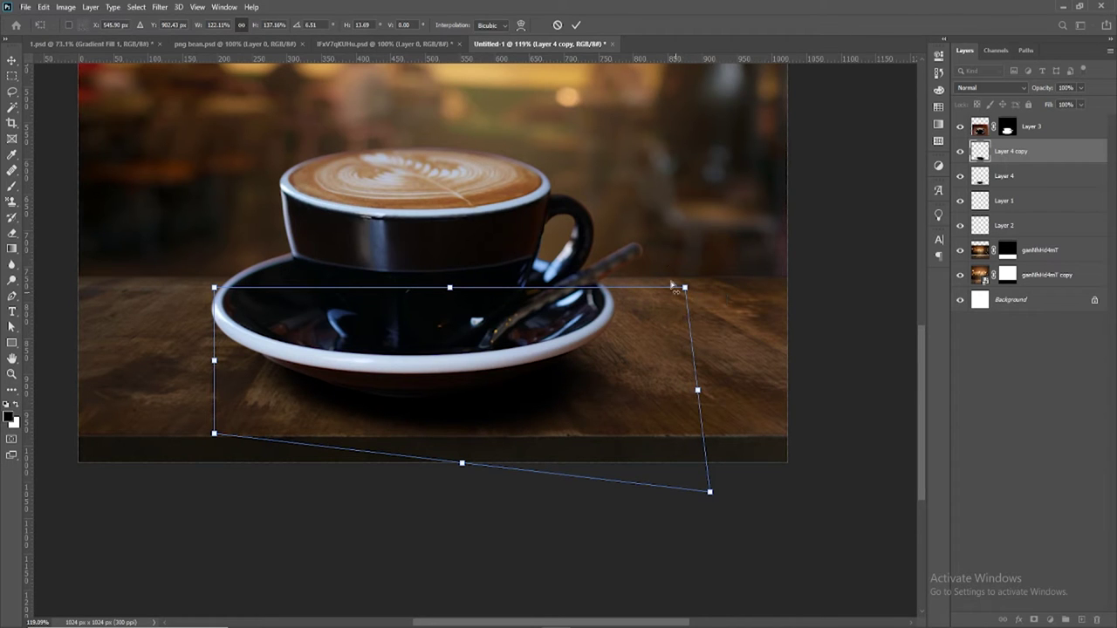
pyautogui.click(576, 25)
# Lower the Layer 4 copy opacity to about 74%
pyautogui.hotkey('ctrl', '0')
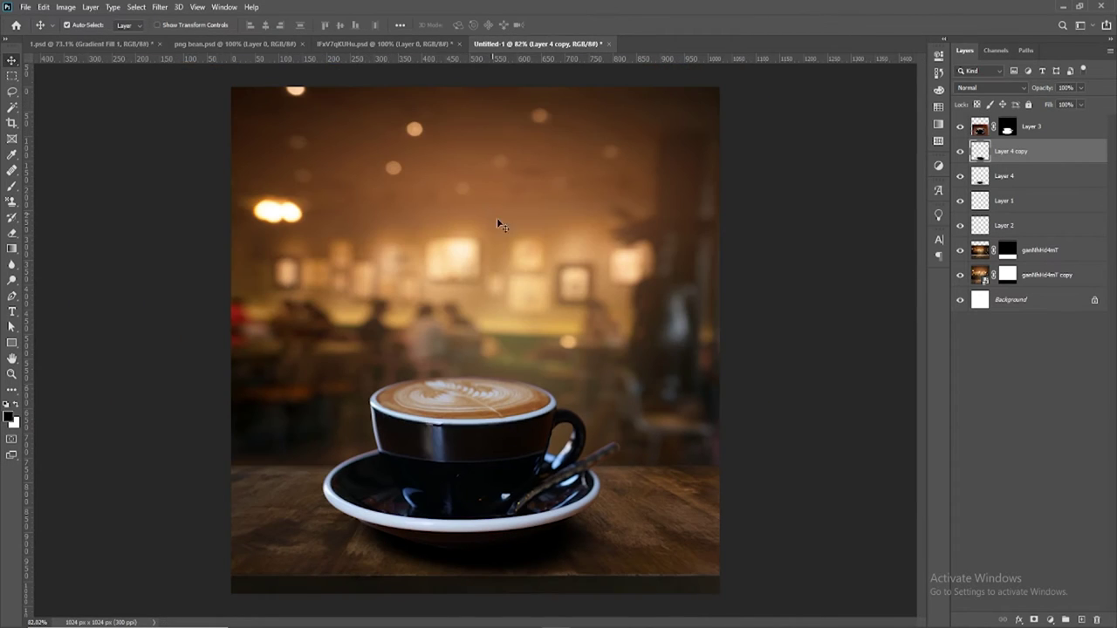
pyautogui.scroll(-1, 538, 271)
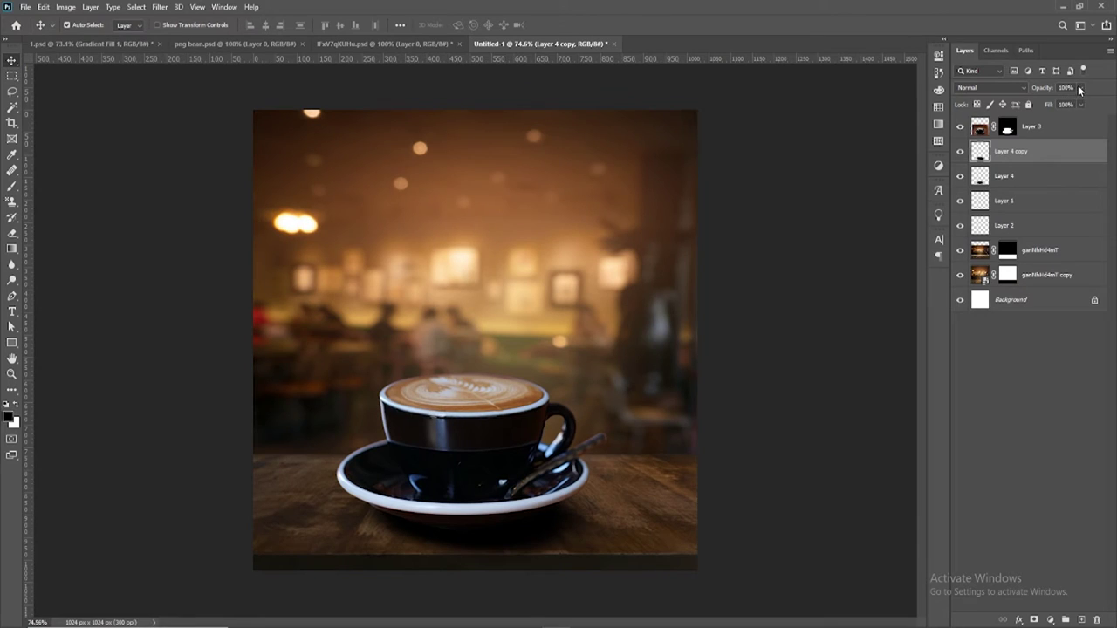
pyautogui.click(1080, 89)
pyautogui.click(1061, 103)
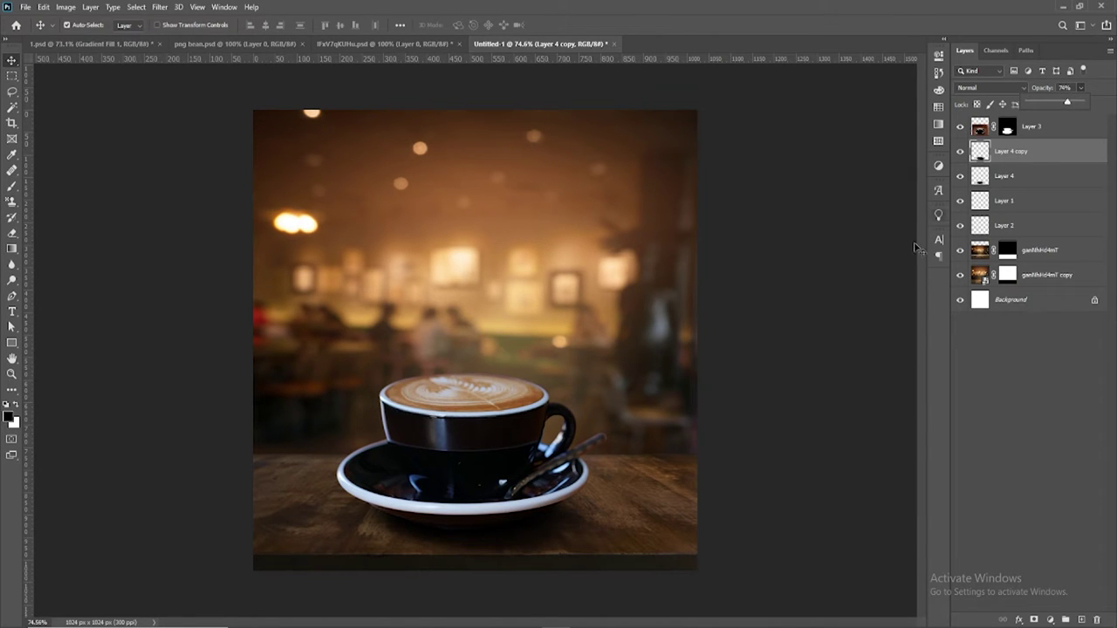
pyautogui.click(807, 287)
pyautogui.scroll(-1, 611, 332)
pyautogui.scroll(2, 541, 356)
# Apply a Camera Raw Filter to cup Layer 3 with Contrast +10 and Highlights +25
pyautogui.scroll(1, 538, 356)
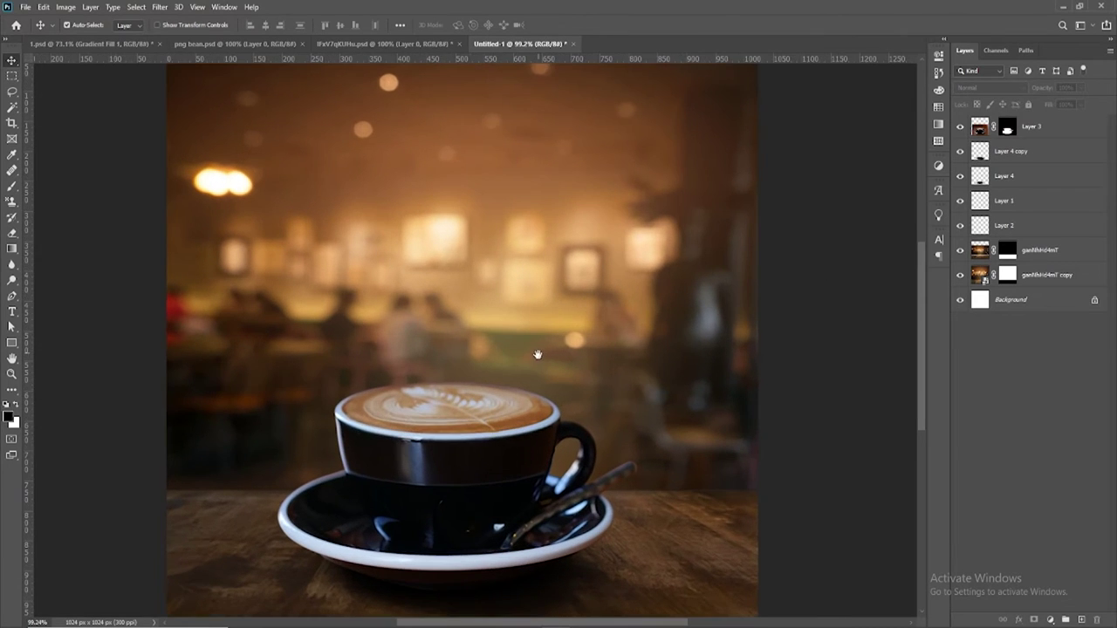
pyautogui.moveTo(536, 354); pyautogui.dragTo(541, 286)
pyautogui.moveTo(498, 349); pyautogui.dragTo(490, 340)
pyautogui.click(491, 343)
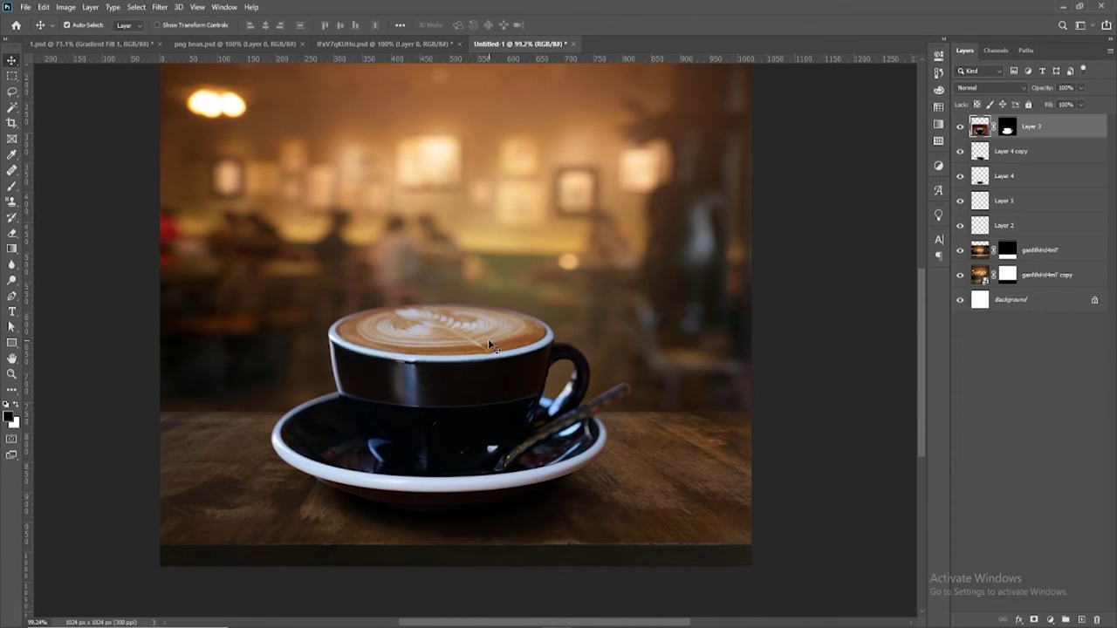
pyautogui.click(142, 6)
pyautogui.moveTo(159, 7)
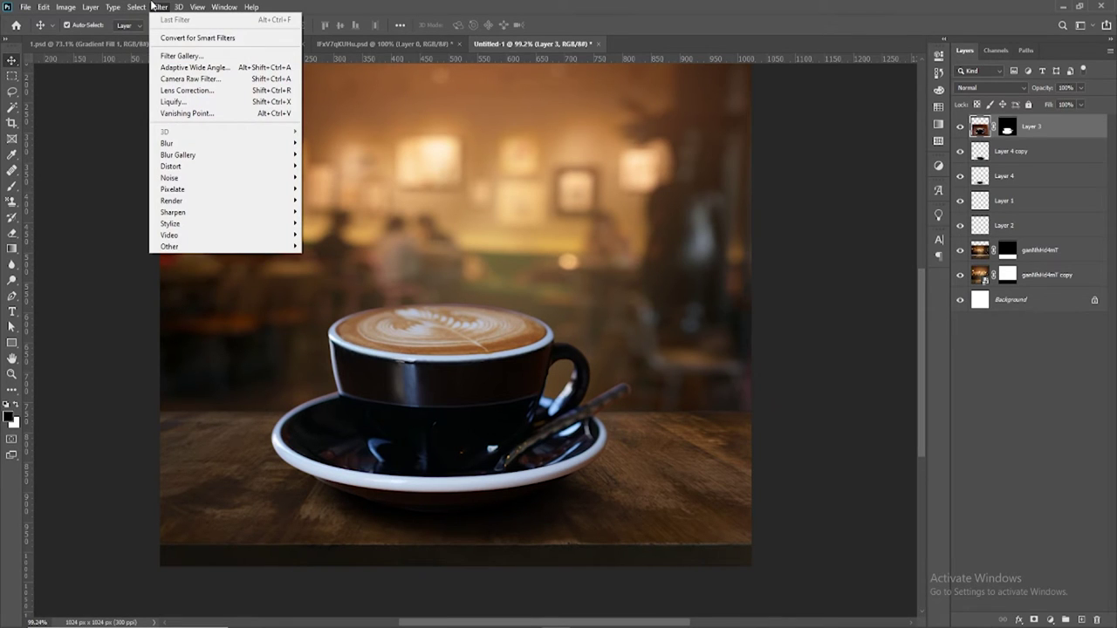
pyautogui.click(190, 79)
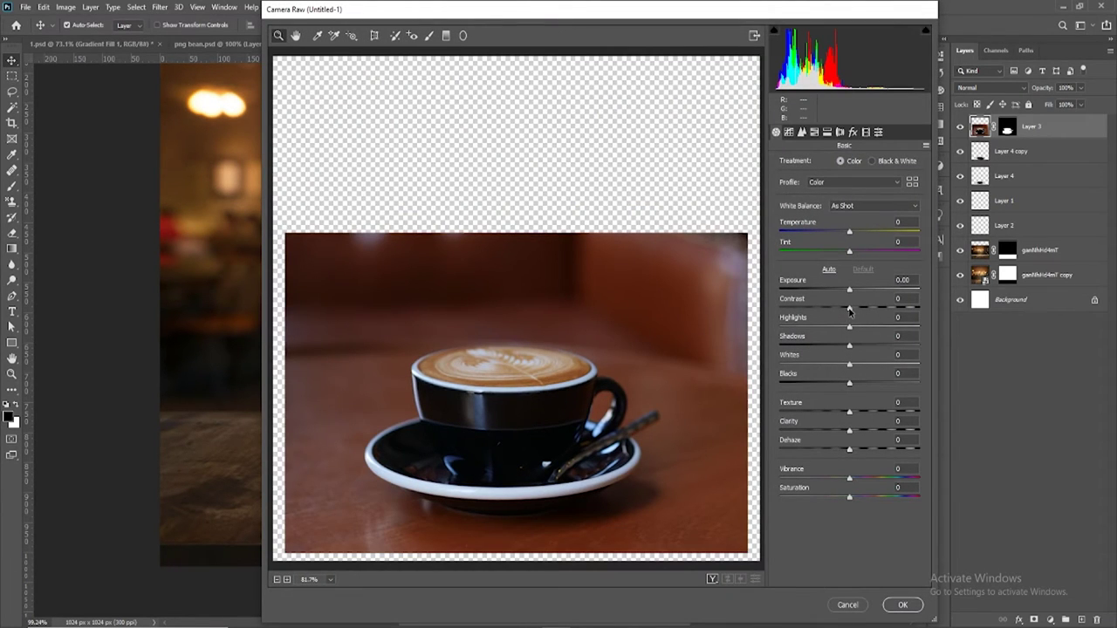
pyautogui.moveTo(850, 308); pyautogui.dragTo(867, 327)
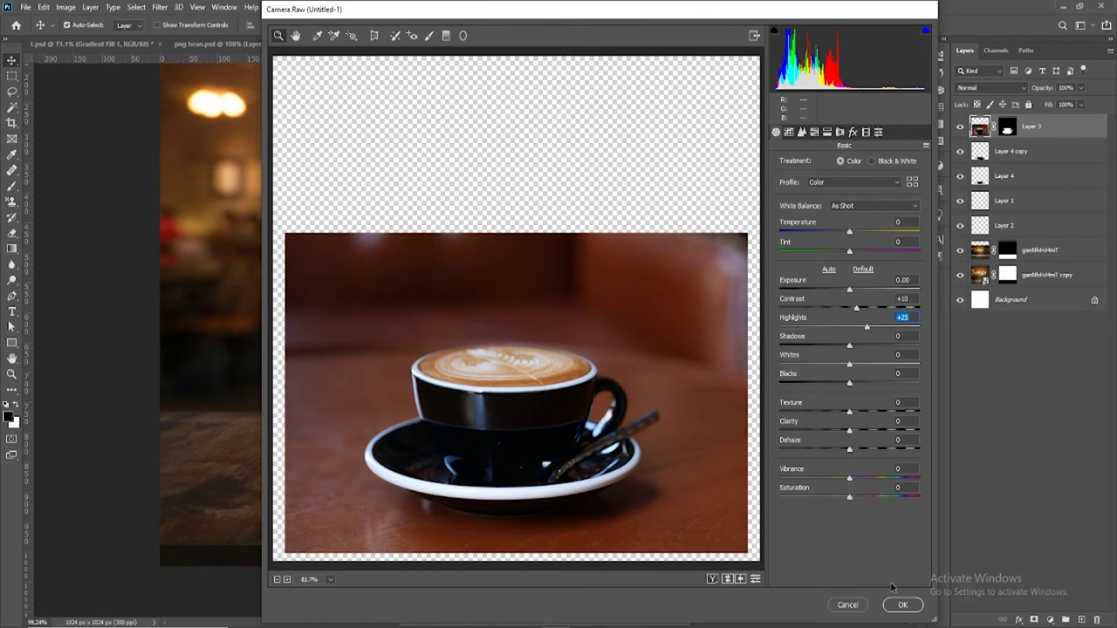
pyautogui.click(900, 604)
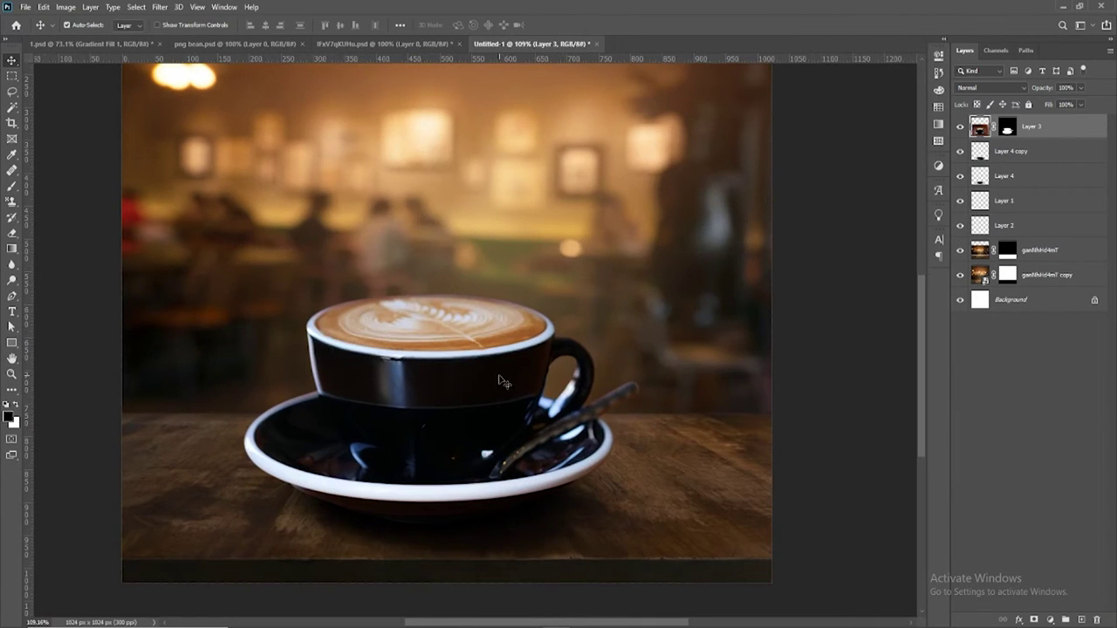
# Copy an elliptical, 6.2 px feathered selection of the latte top onto new Layer 5
pyautogui.rightClick(12, 76)
pyautogui.click(52, 87)
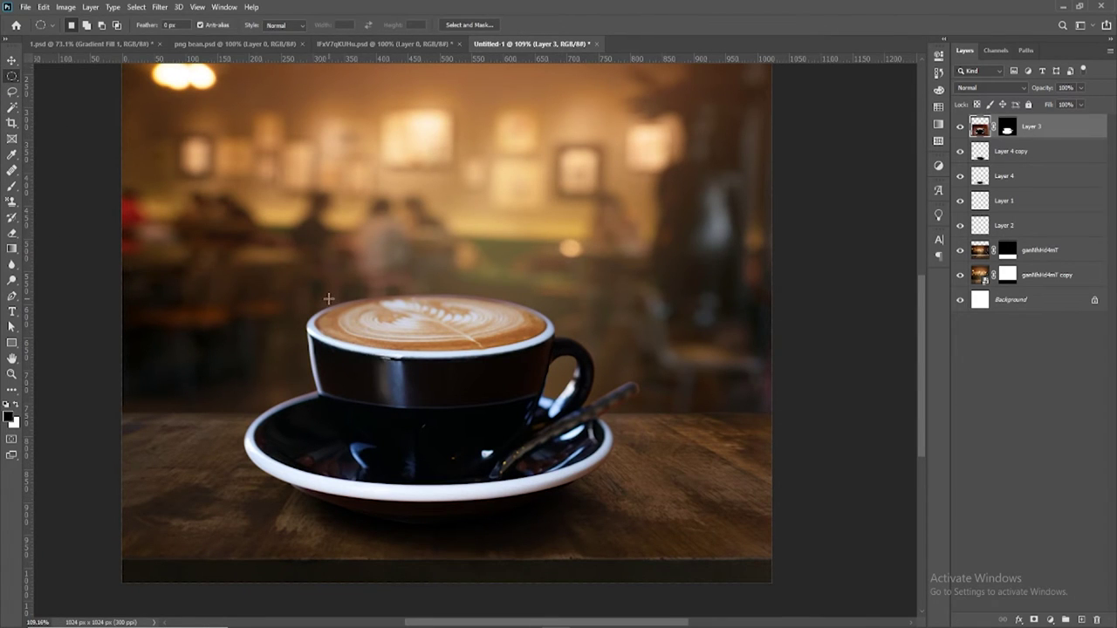
pyautogui.moveTo(323, 298); pyautogui.dragTo(546, 347)
pyautogui.rightClick(489, 321)
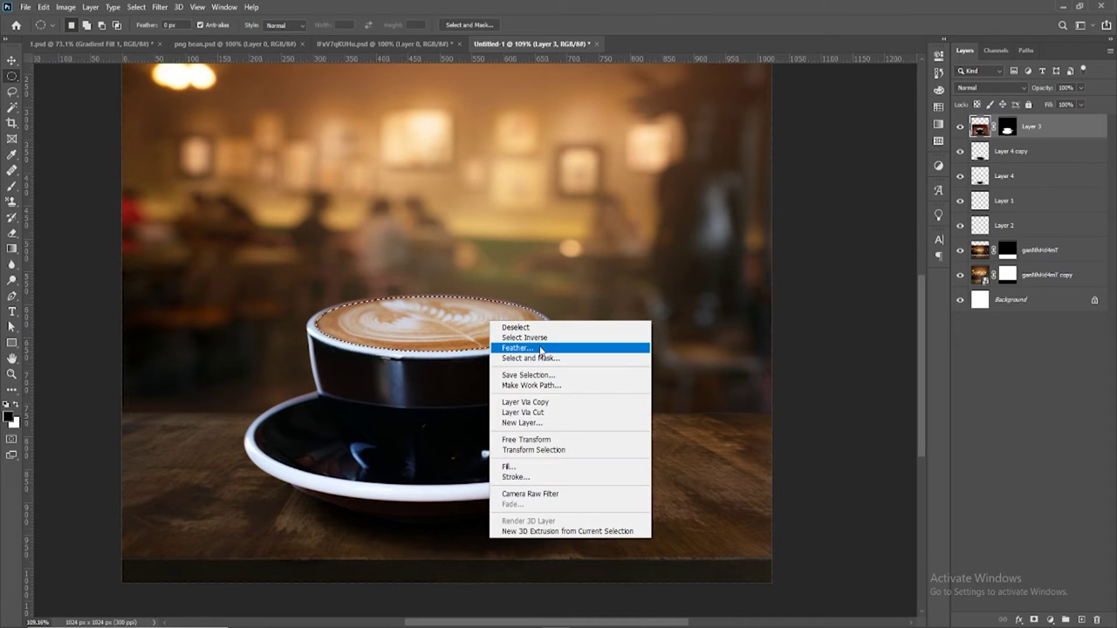
pyautogui.click(541, 352)
pyautogui.click(611, 197)
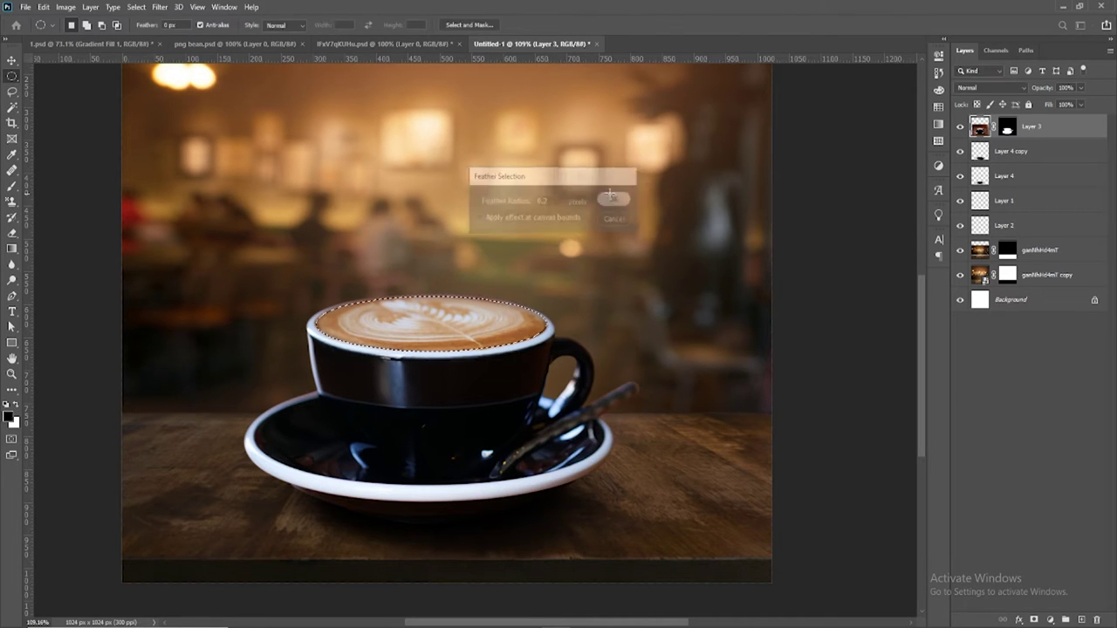
pyautogui.rightClick(469, 335)
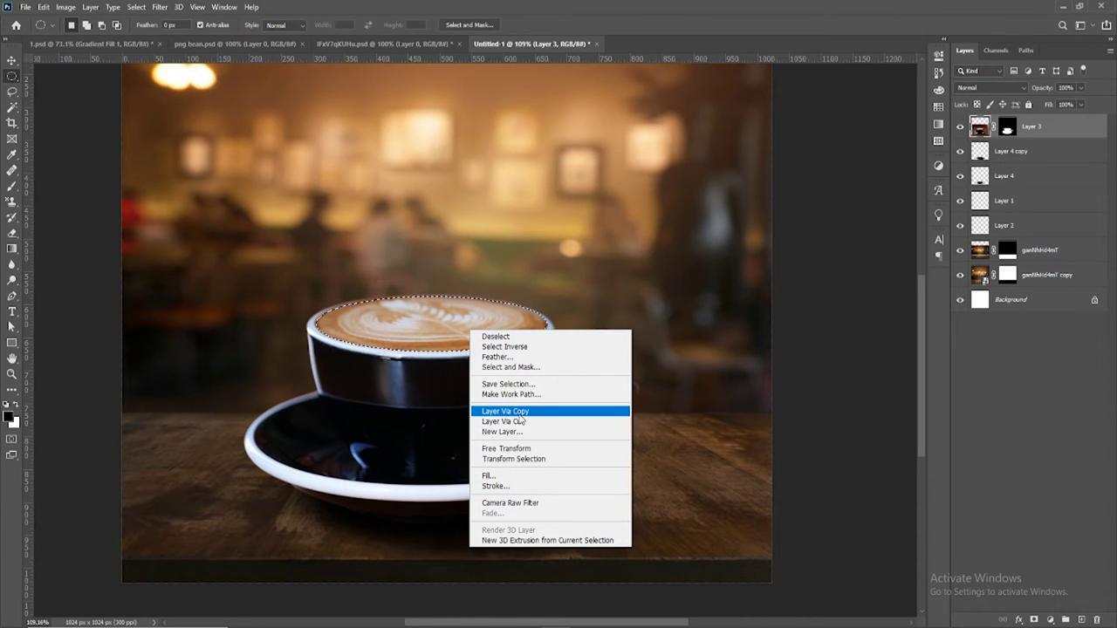
pyautogui.click(517, 411)
pyautogui.press('v')
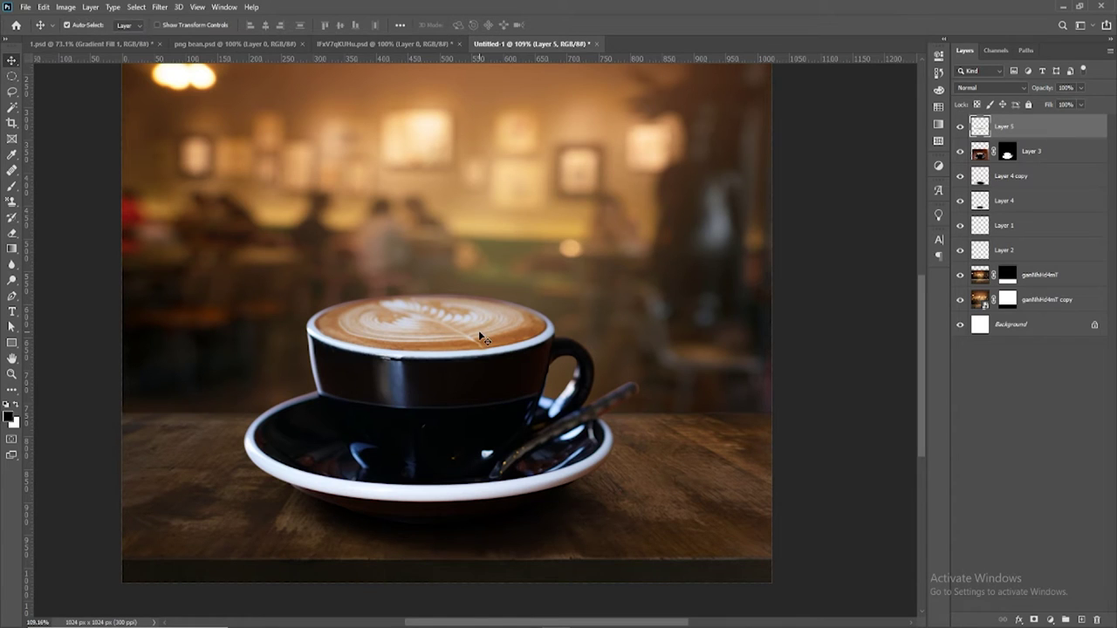
# Apply Camera Raw to Layer 5 with Contrast +36 and Highlights +58
pyautogui.click(160, 7)
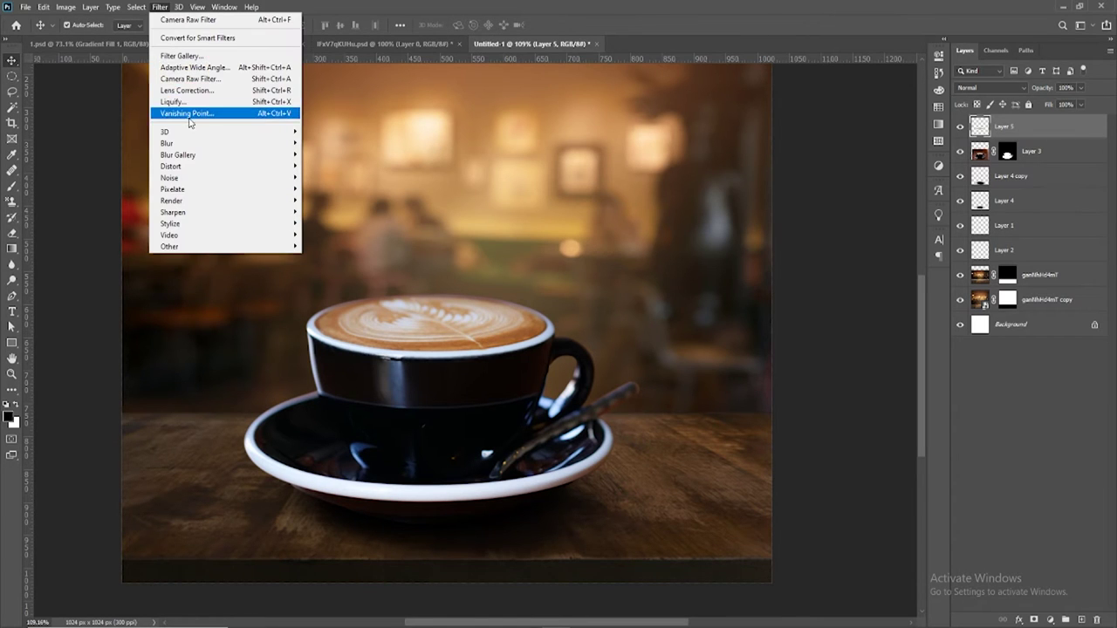
pyautogui.click(187, 78)
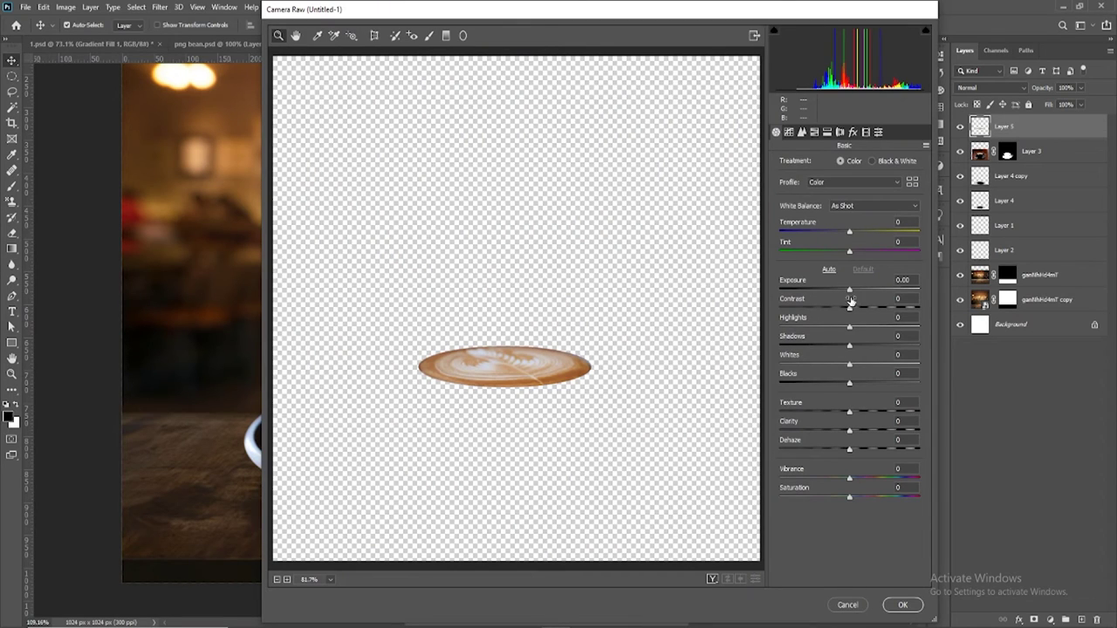
pyautogui.moveTo(851, 298)
pyautogui.mouseDown()
pyautogui.moveTo(871, 304)
pyautogui.moveTo(869, 332)
pyautogui.moveTo(902, 332)
pyautogui.moveTo(890, 332)
pyautogui.mouseUp()
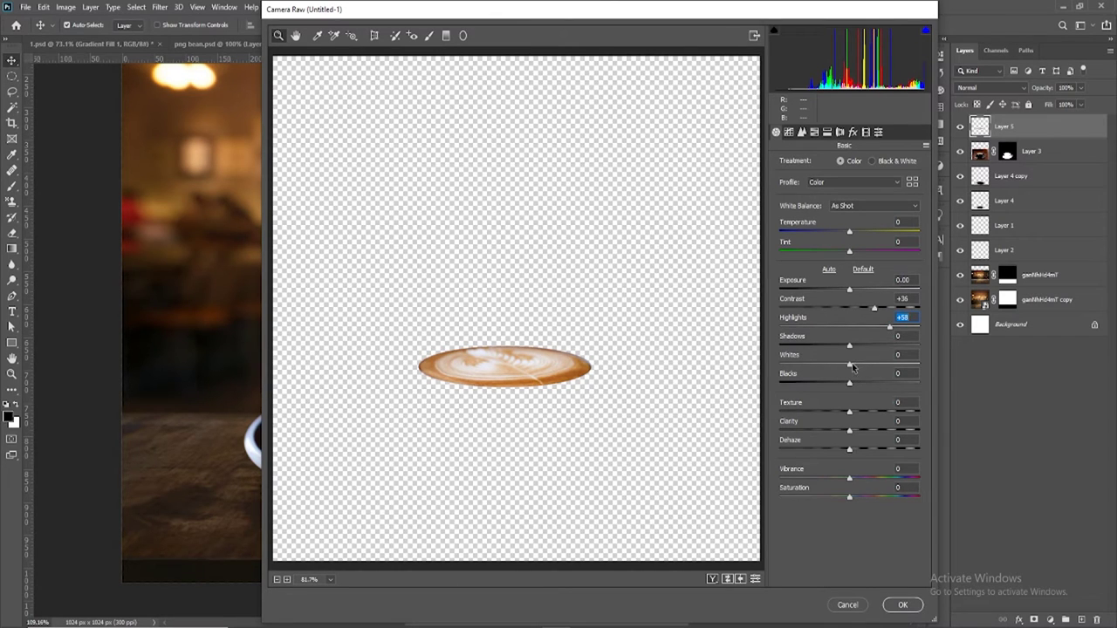
pyautogui.moveTo(852, 367); pyautogui.dragTo(885, 370)
pyautogui.click(903, 605)
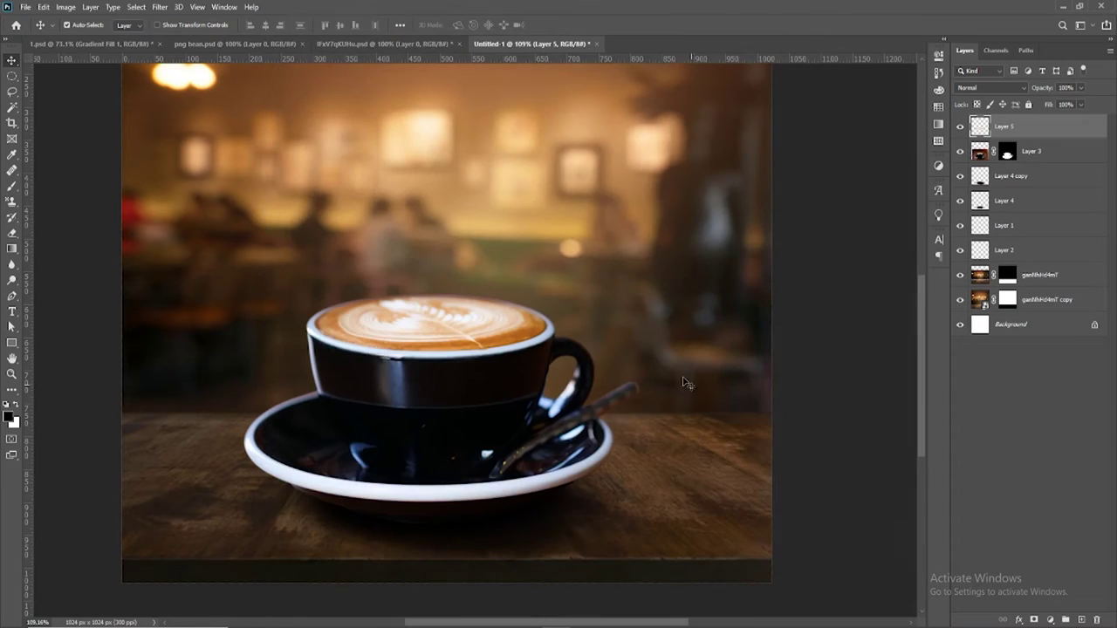
# Convert the latte-foam Layer 5 into a smart object
pyautogui.scroll(-1, 589, 336)
pyautogui.moveTo(574, 324); pyautogui.dragTo(568, 344)
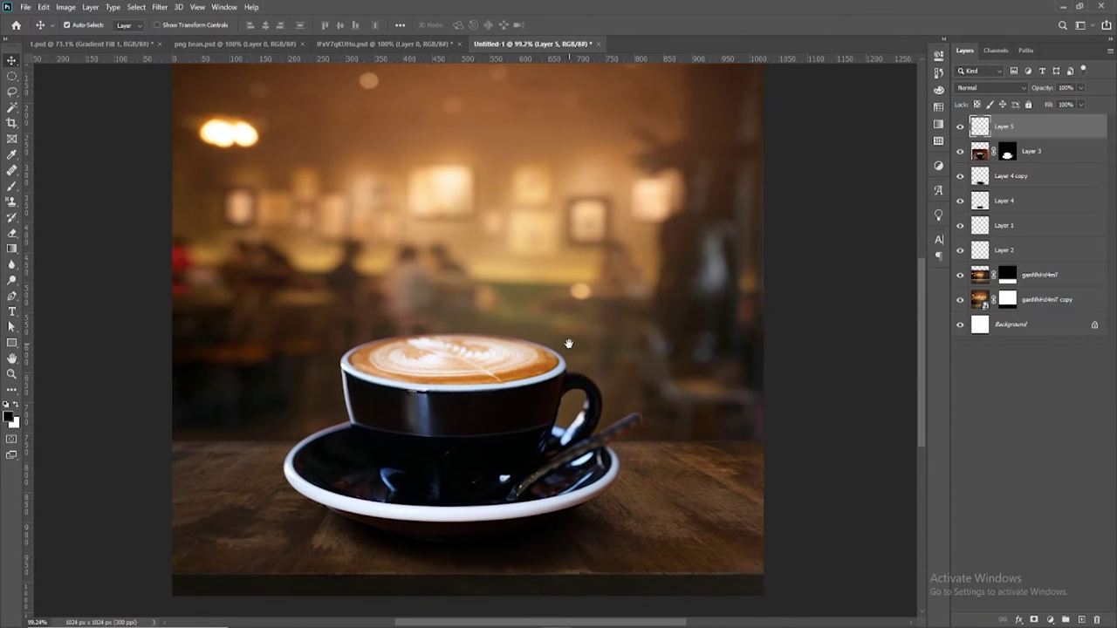
pyautogui.scroll(-3, 514, 364)
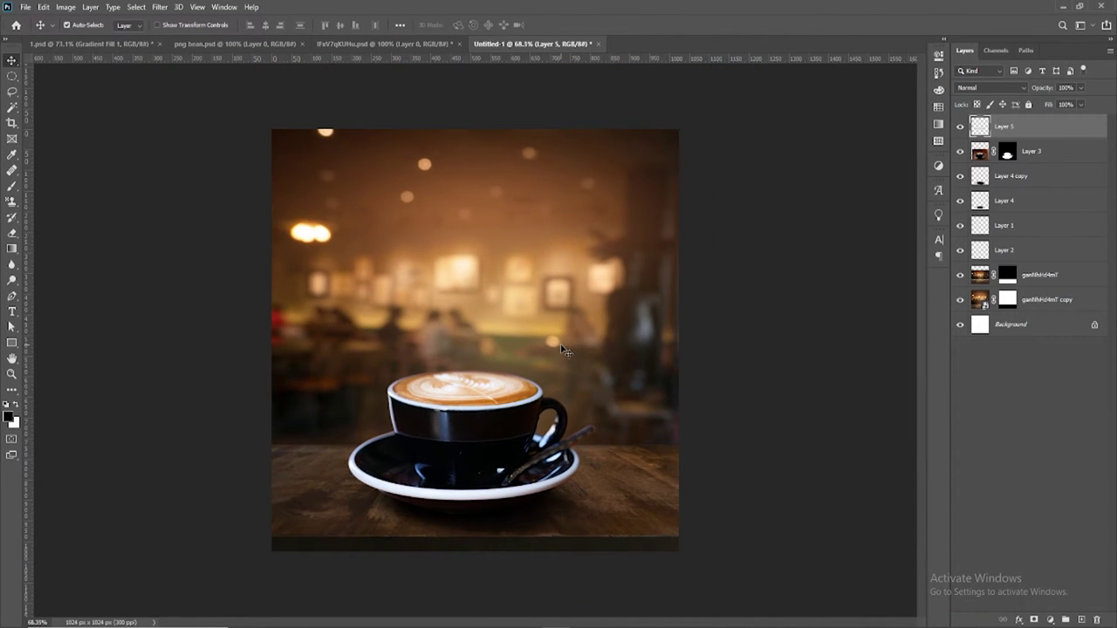
pyautogui.scroll(2, 492, 385)
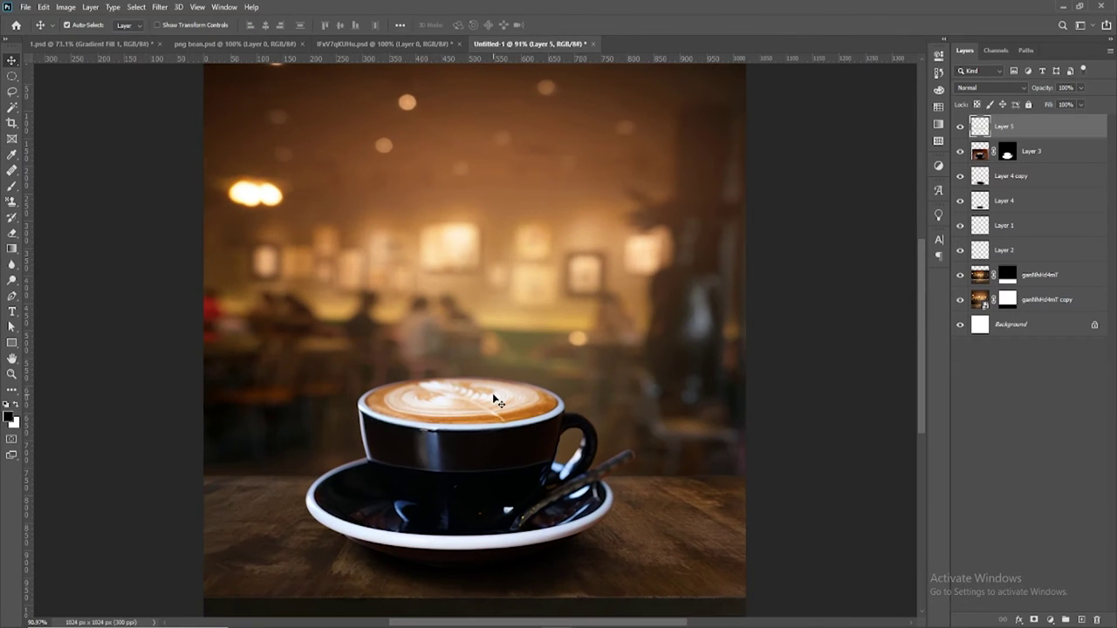
pyautogui.rightClick(1084, 126)
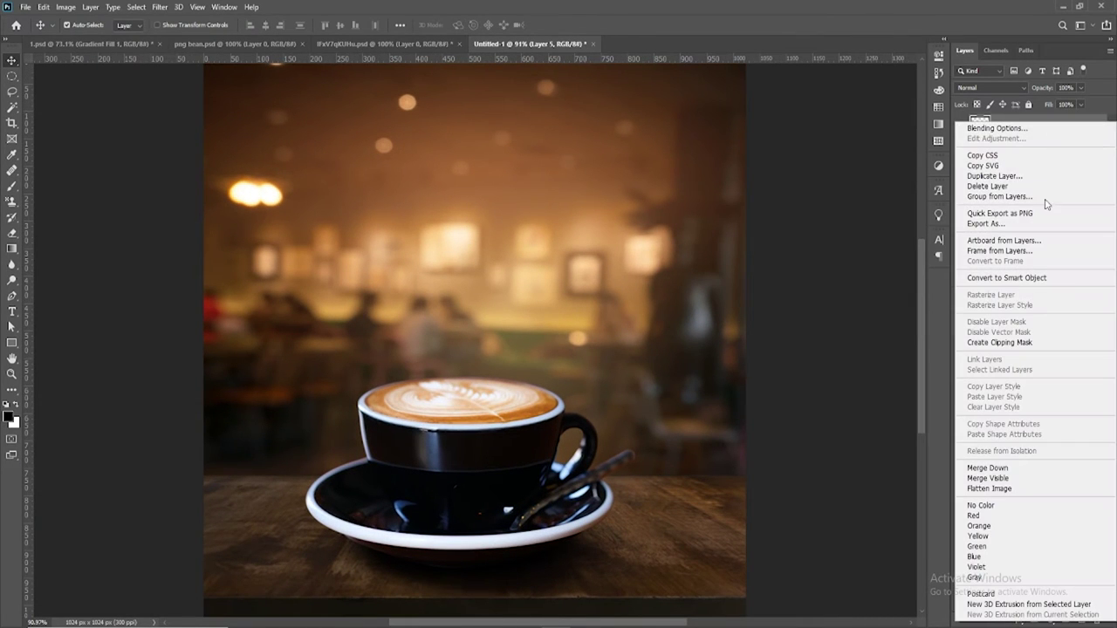
pyautogui.click(1007, 277)
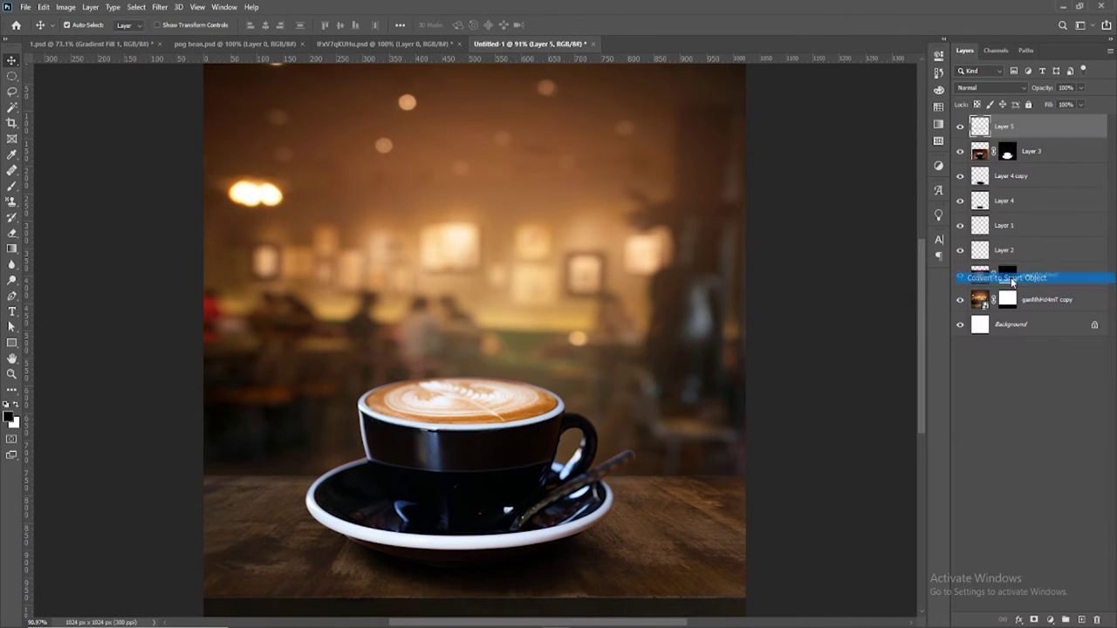
# Add a Camera Raw smart filter raising the foam's Whites to +48
pyautogui.click(167, 7)
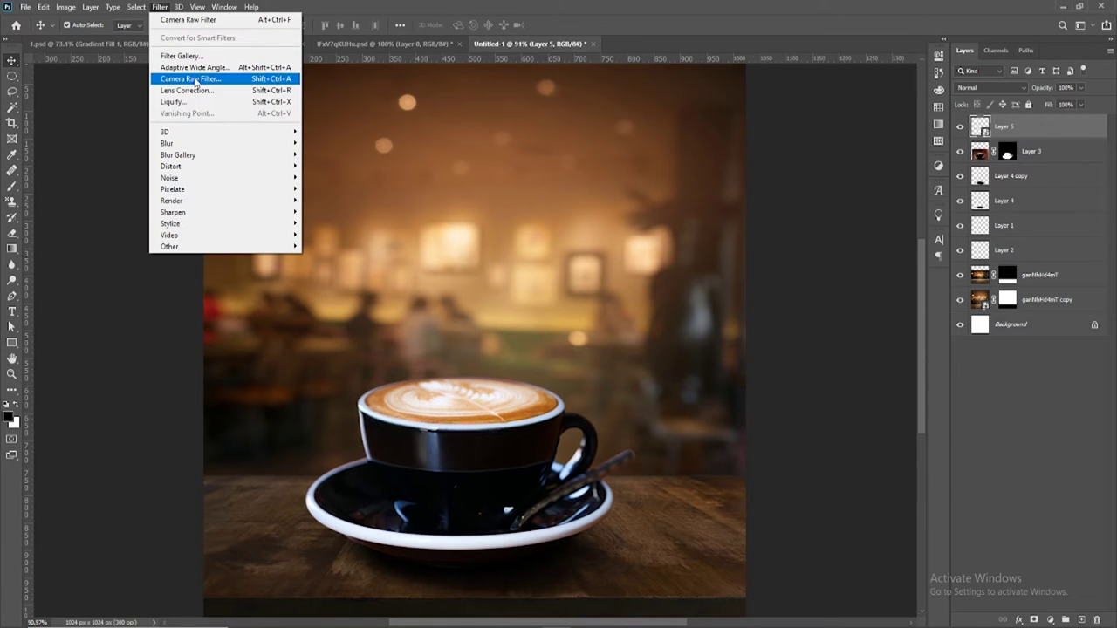
pyautogui.click(185, 79)
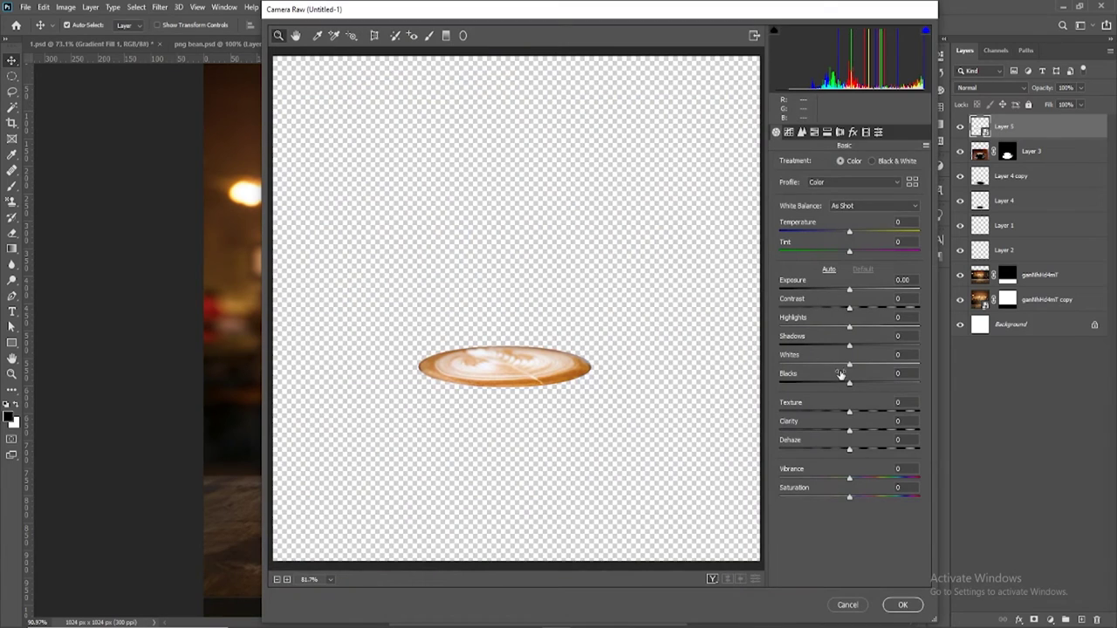
pyautogui.moveTo(850, 365); pyautogui.dragTo(885, 365)
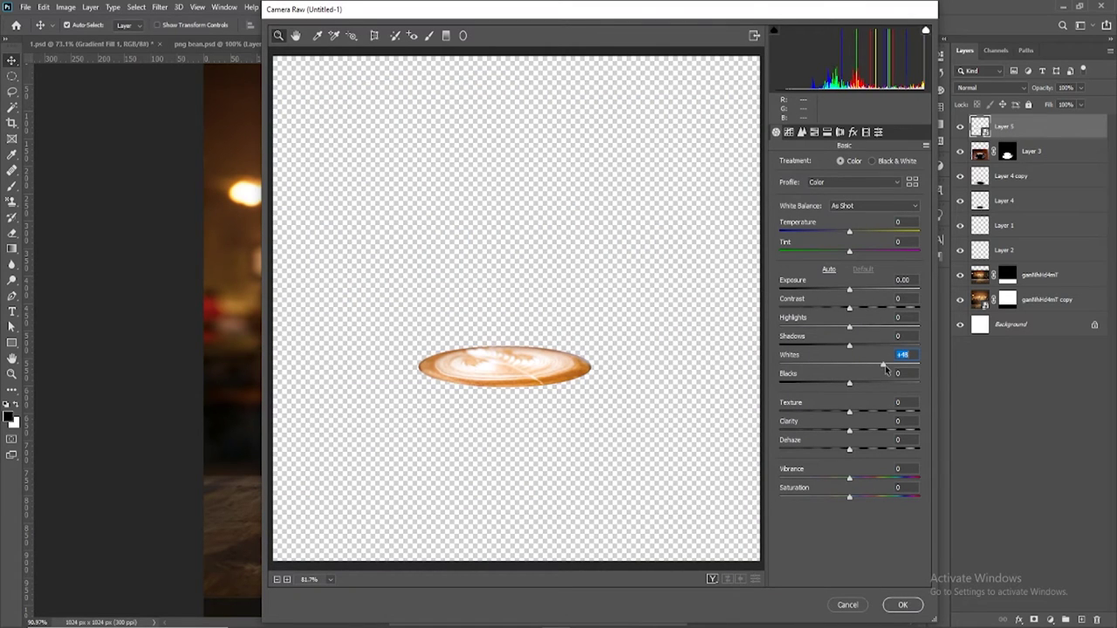
pyautogui.click(903, 605)
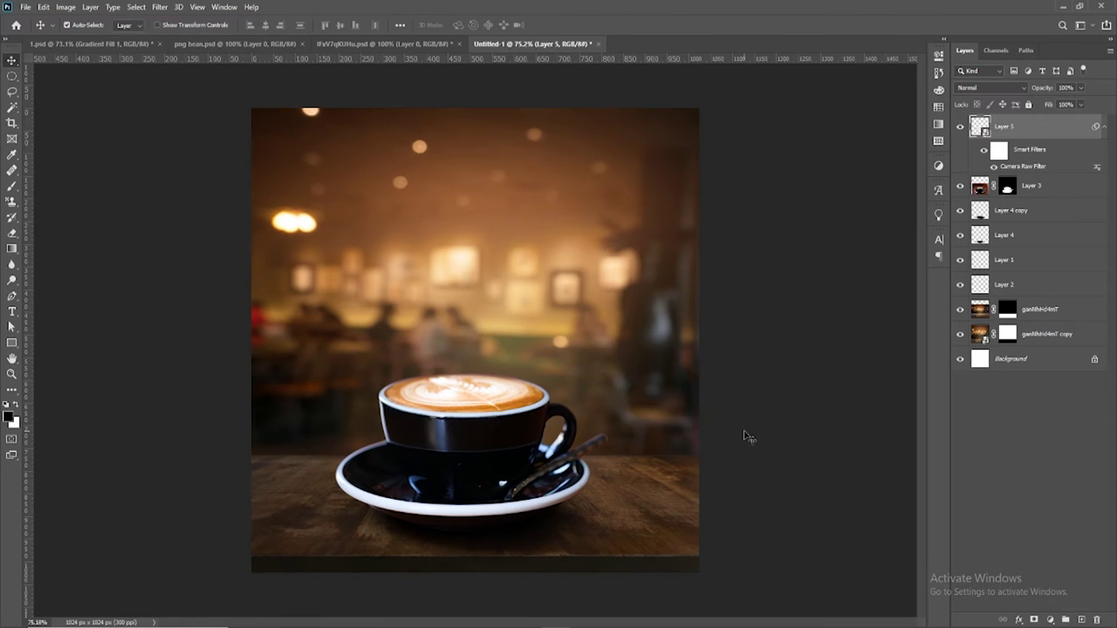
pyautogui.click(746, 434)
pyautogui.scroll(-2, 749, 432)
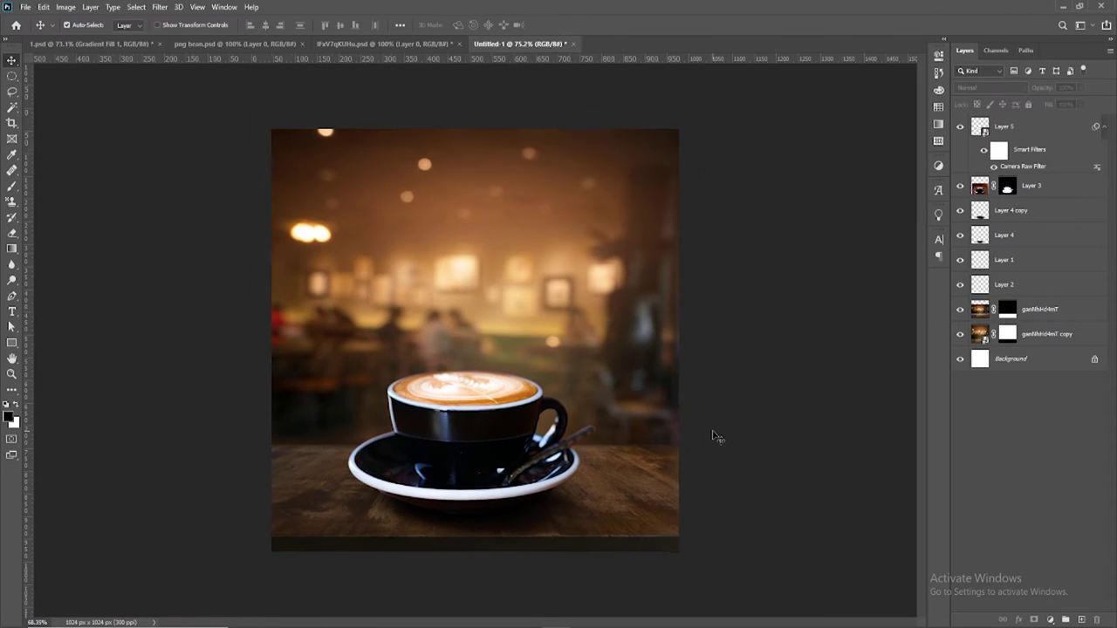
pyautogui.scroll(-1, 751, 432)
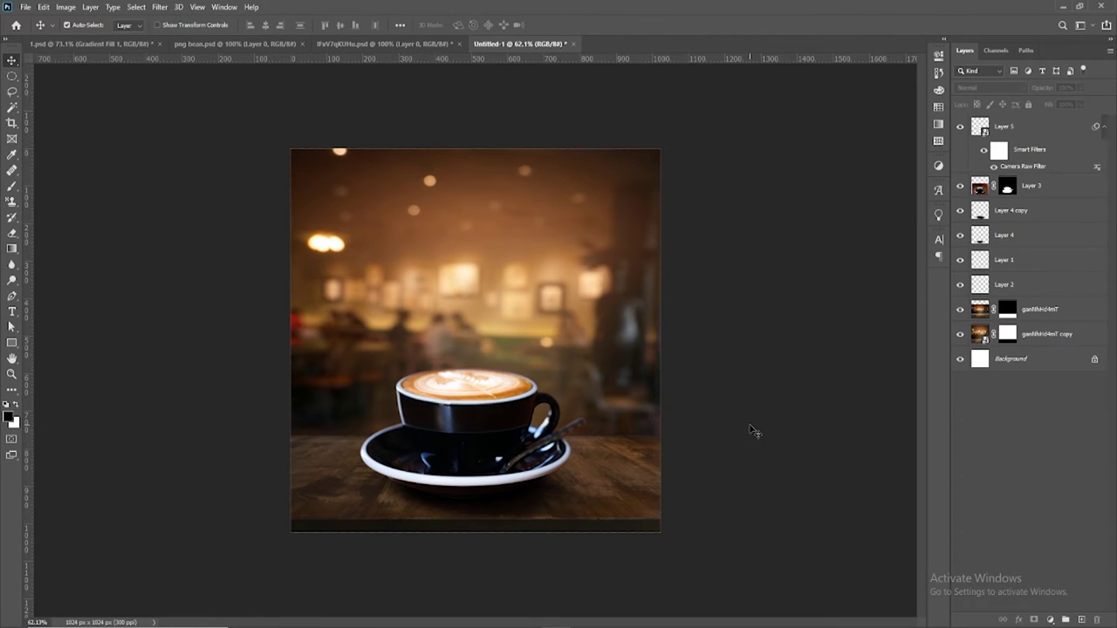
# Add a Levels adjustment above Layer 3 with the black input slider moved right
pyautogui.click(521, 422)
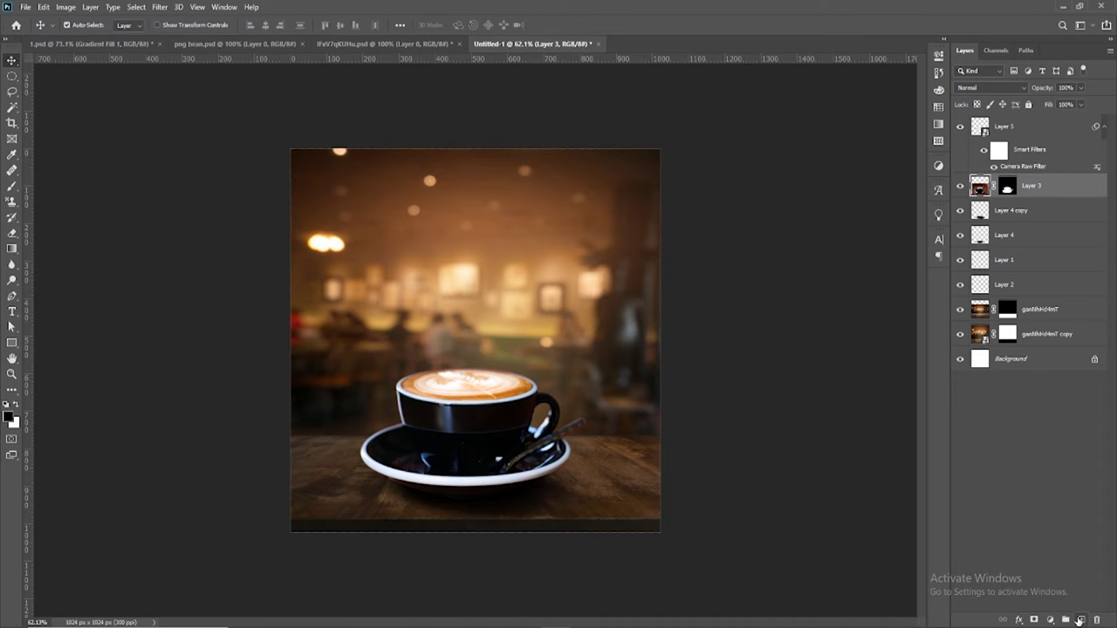
pyautogui.click(1050, 619)
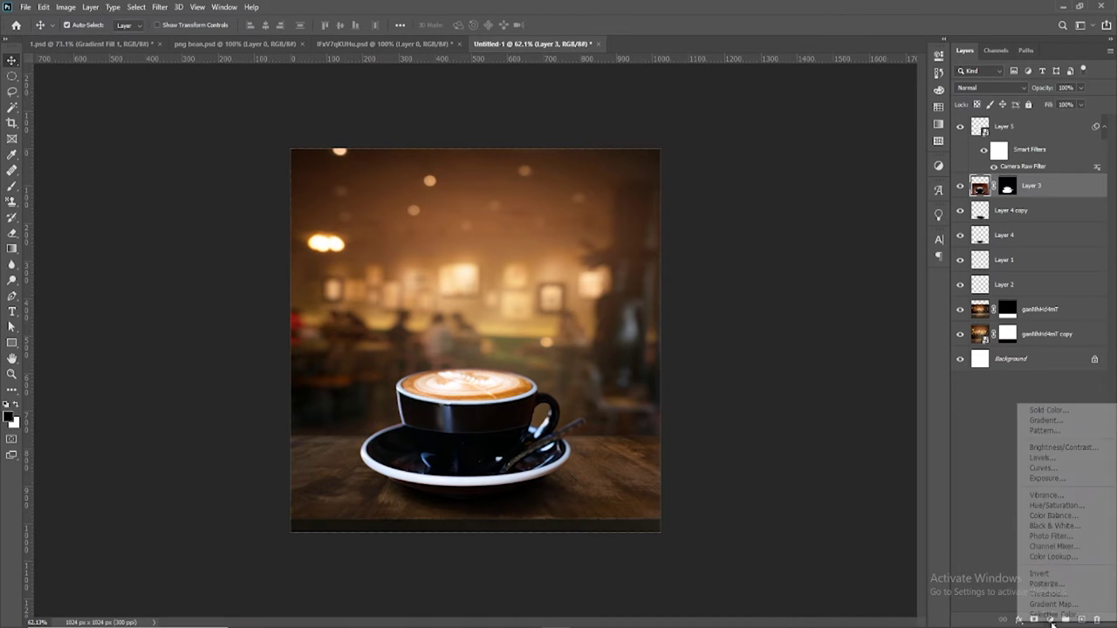
pyautogui.click(1058, 460)
pyautogui.moveTo(819, 180); pyautogui.dragTo(829, 179)
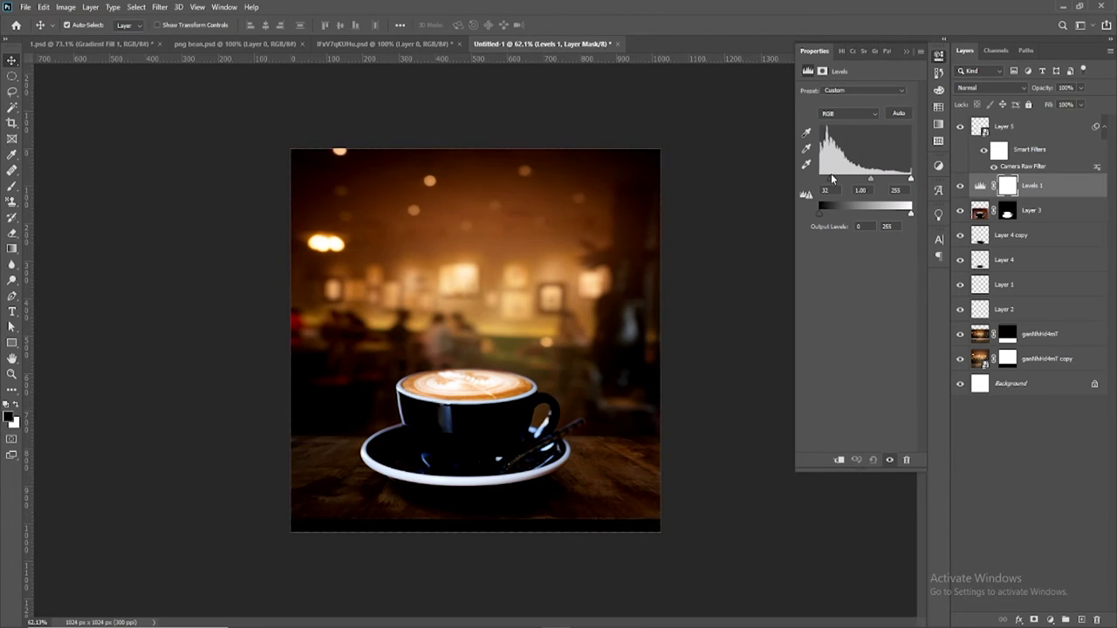
pyautogui.click(904, 53)
# Clip Levels 1 to the cup layer and ease back its dark input, midtones at 1.24
pyautogui.rightClick(1049, 188)
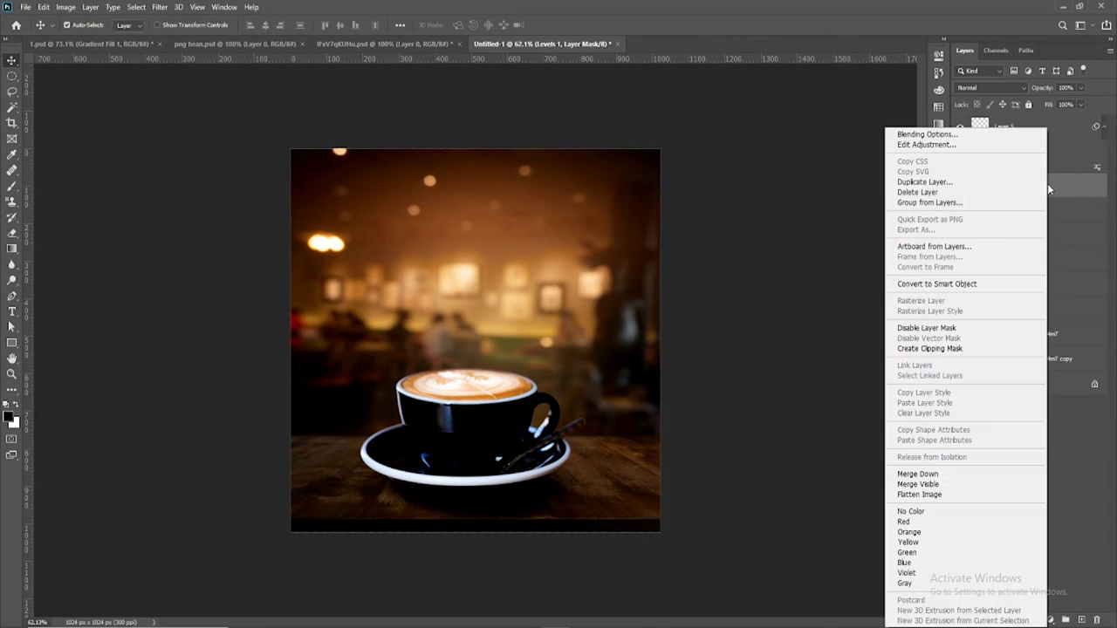
pyautogui.click(930, 349)
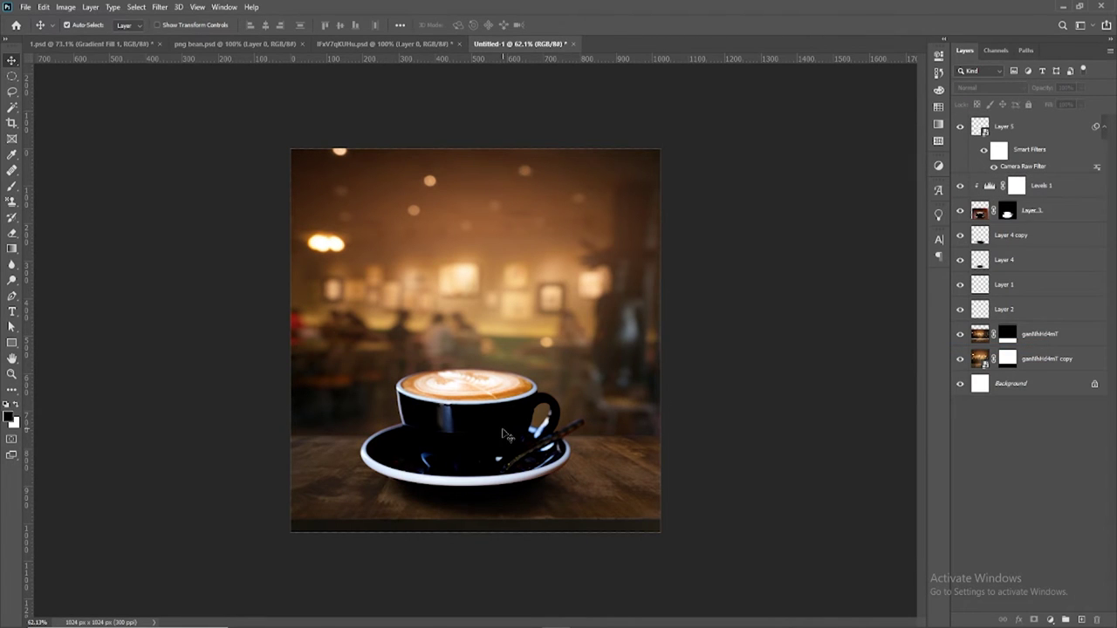
pyautogui.hotkey('ctrl', '+')
pyautogui.click(1034, 210)
pyautogui.click(1013, 188)
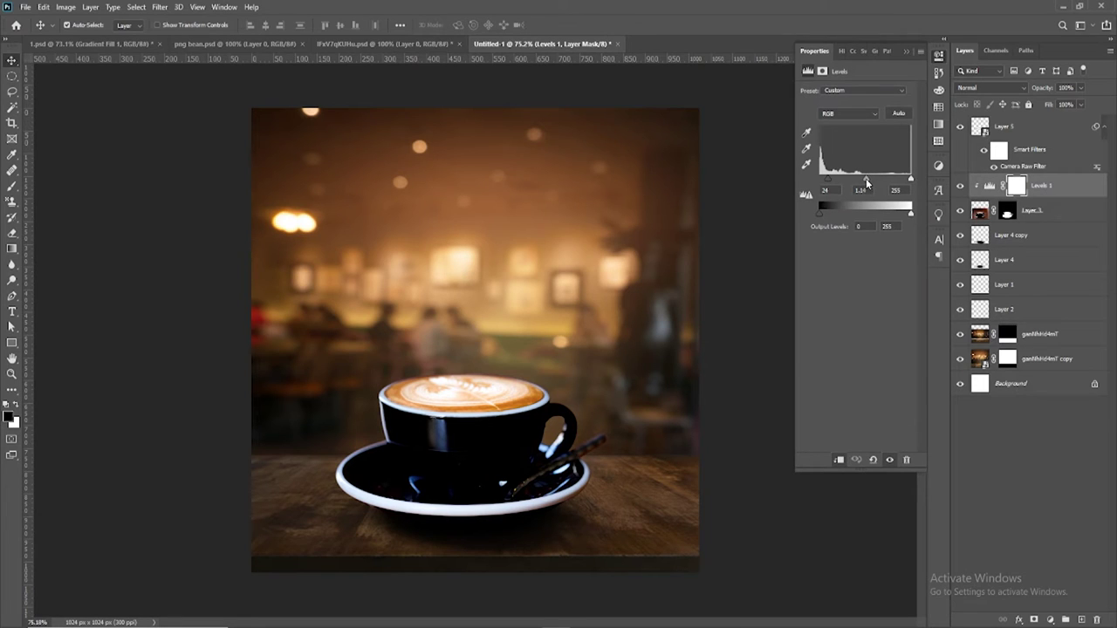
pyautogui.moveTo(836, 181); pyautogui.dragTo(821, 181)
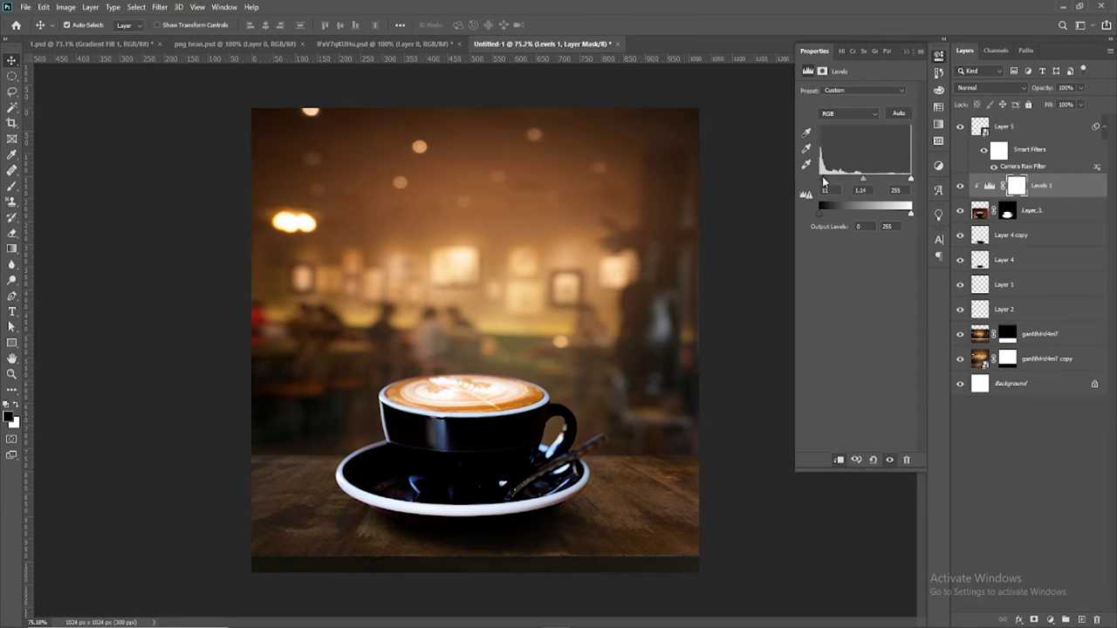
# Duplicate Layer 3 and apply a light Gaussian Blur to the original beneath the copy
pyautogui.click(791, 215)
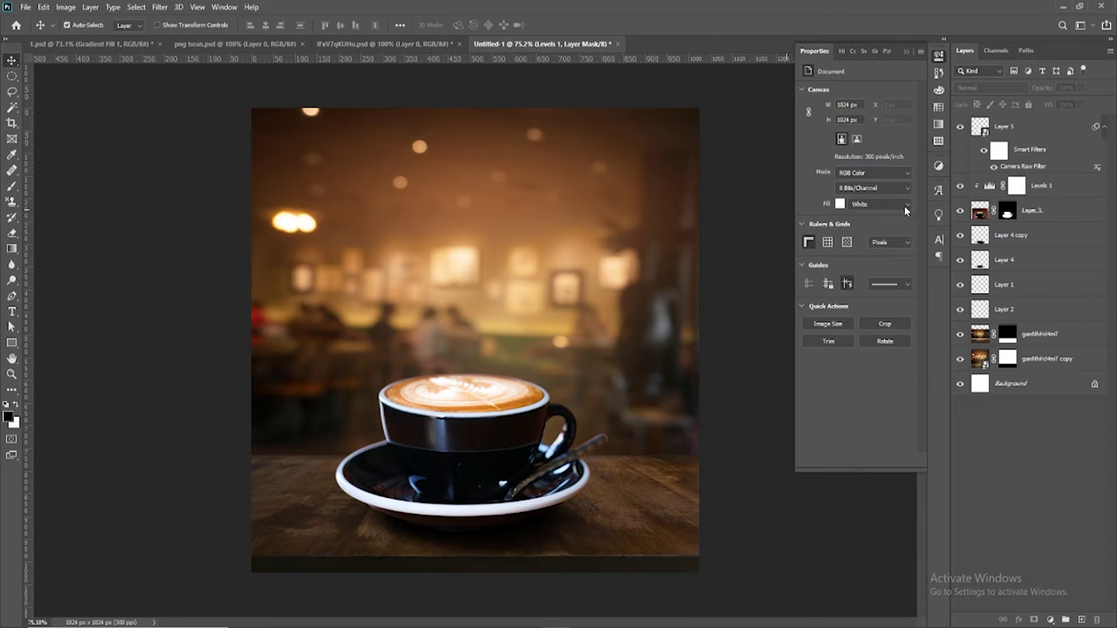
pyautogui.moveTo(1026, 215); pyautogui.dragTo(1082, 619)
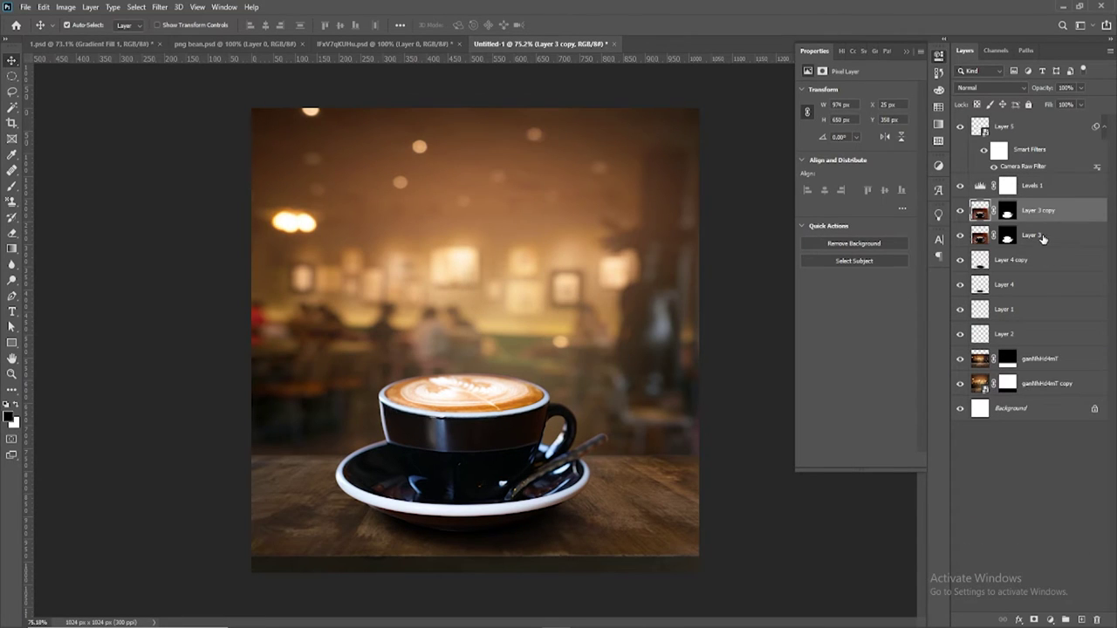
pyautogui.click(1043, 237)
pyautogui.click(158, 7)
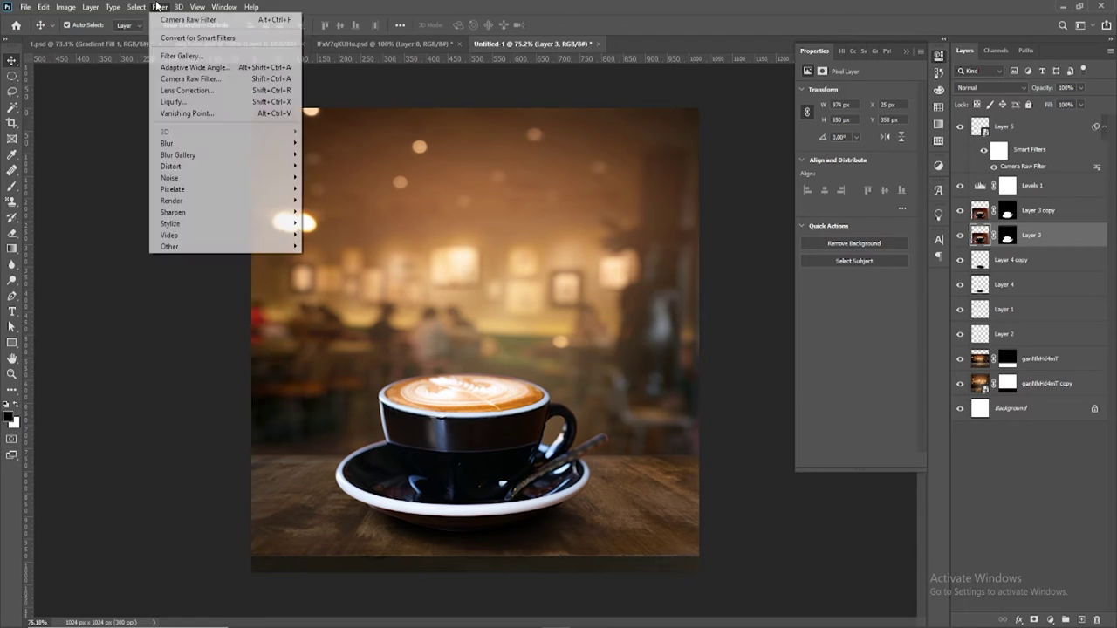
pyautogui.moveTo(166, 143)
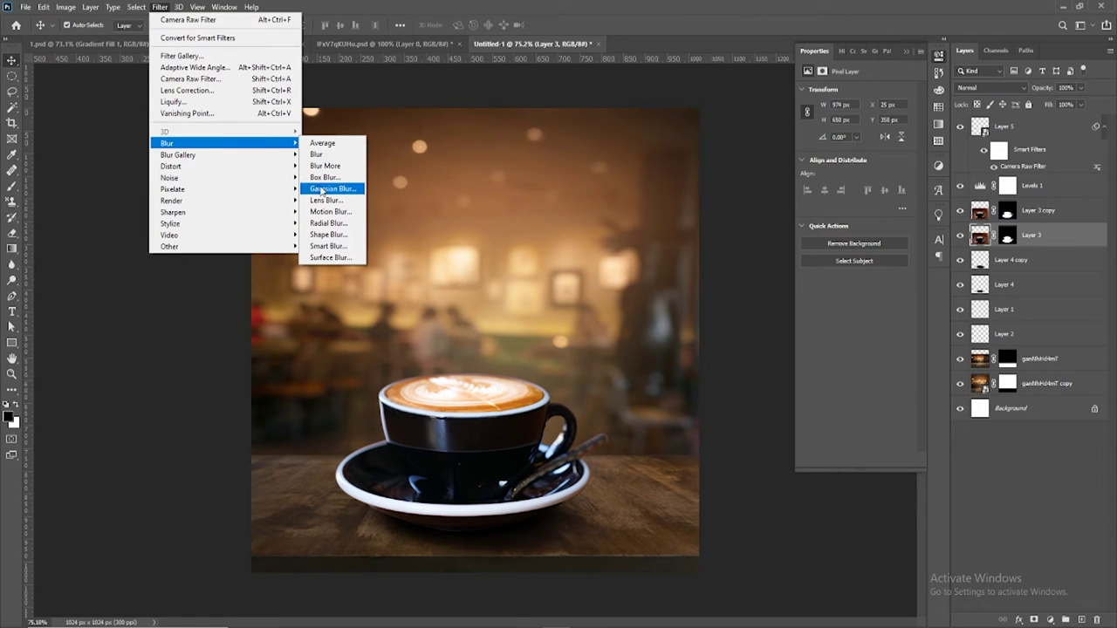
pyautogui.click(323, 190)
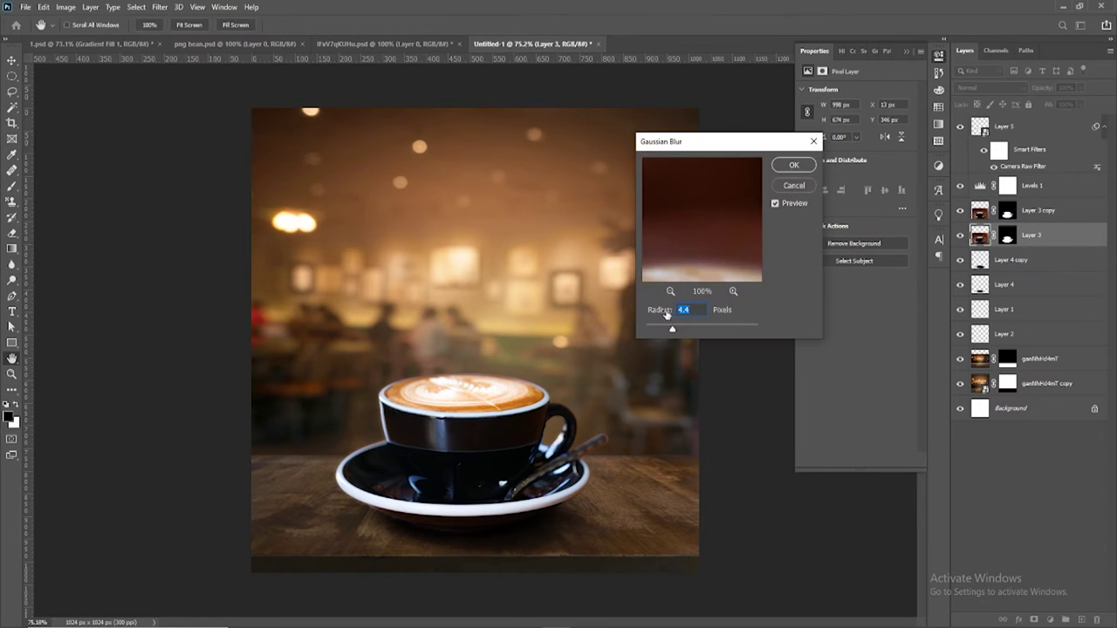
pyautogui.moveTo(673, 332); pyautogui.dragTo(675, 331)
pyautogui.click(789, 166)
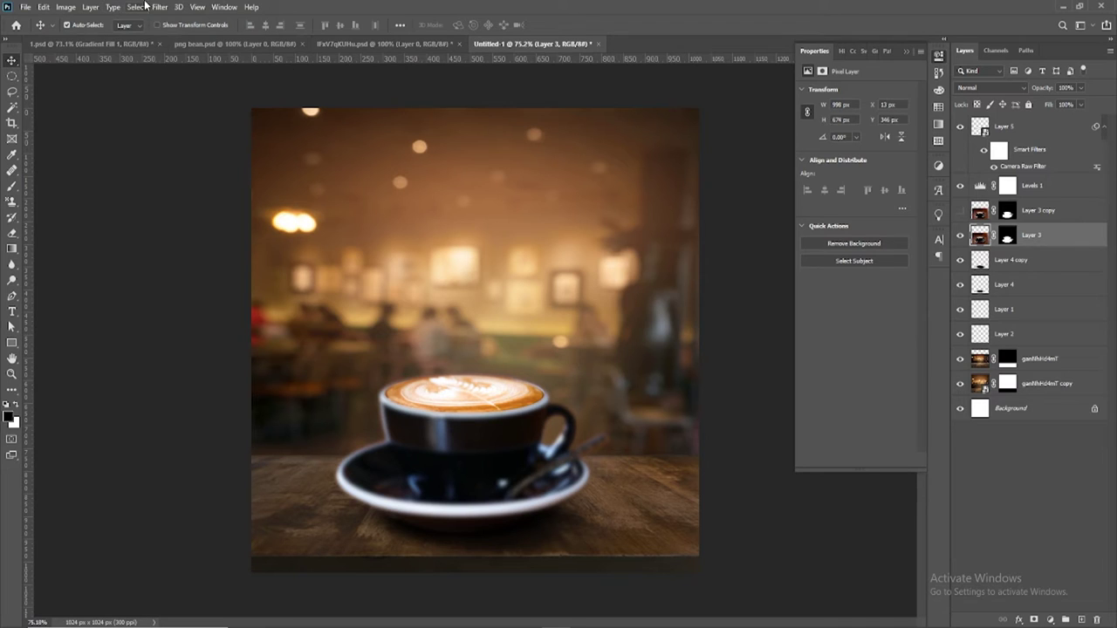
# Re-run Gaussian Blur on Layer 3 with a moderate radius
pyautogui.click(163, 7)
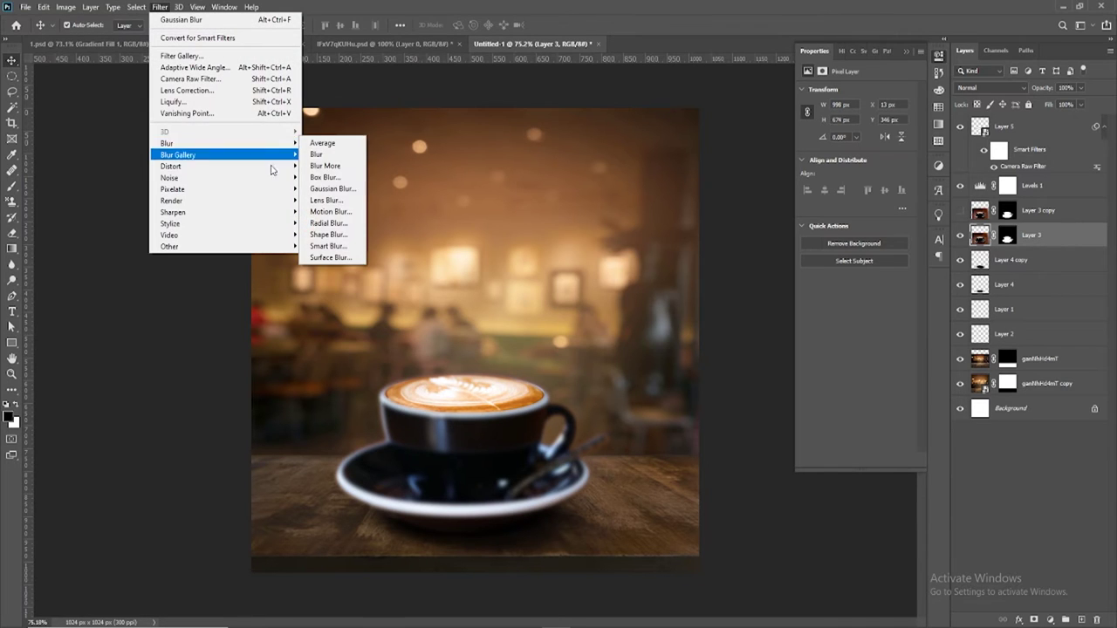
pyautogui.click(330, 192)
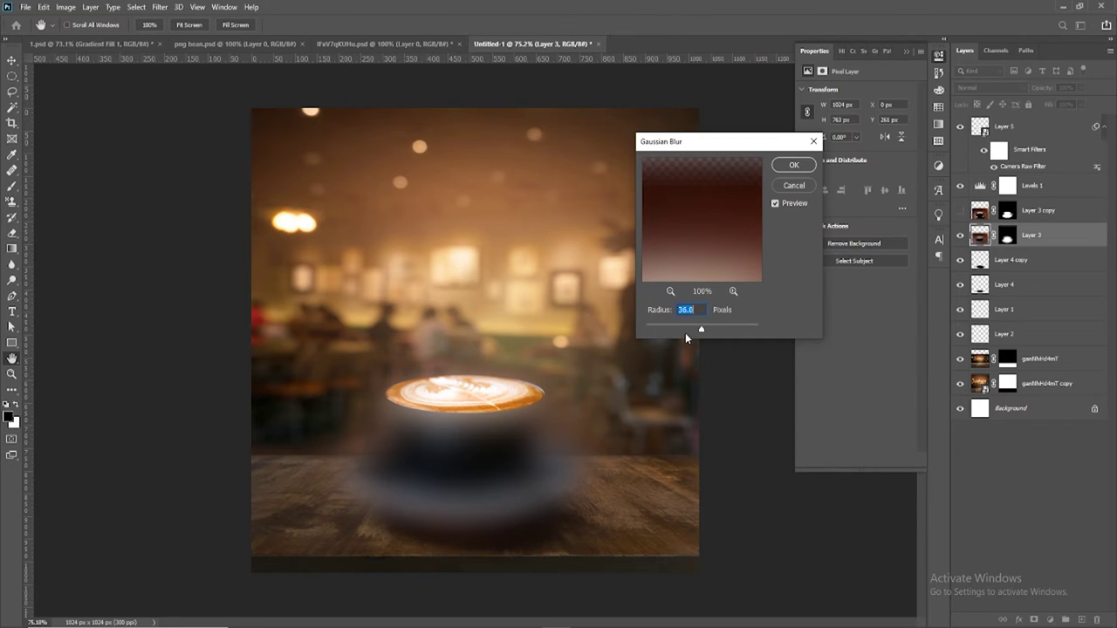
pyautogui.moveTo(701, 330); pyautogui.dragTo(685, 334)
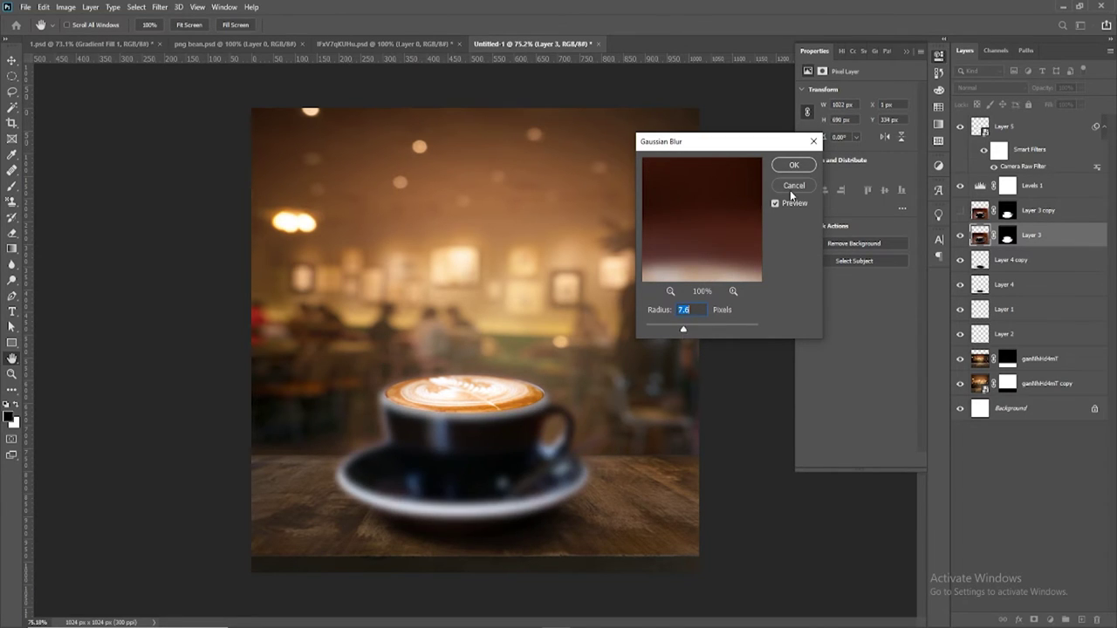
pyautogui.click(794, 165)
pyautogui.click(960, 211)
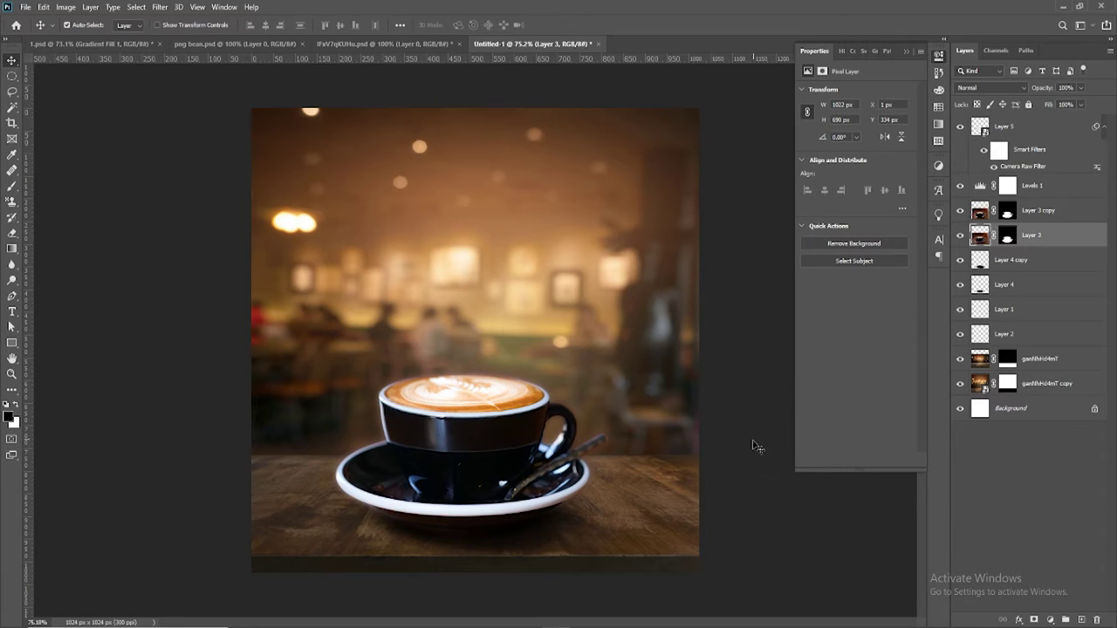
pyautogui.click(751, 447)
# Inspect the blurred glow behind the sharp cup copy
pyautogui.scroll(-1, 711, 404)
pyautogui.scroll(-1, 711, 406)
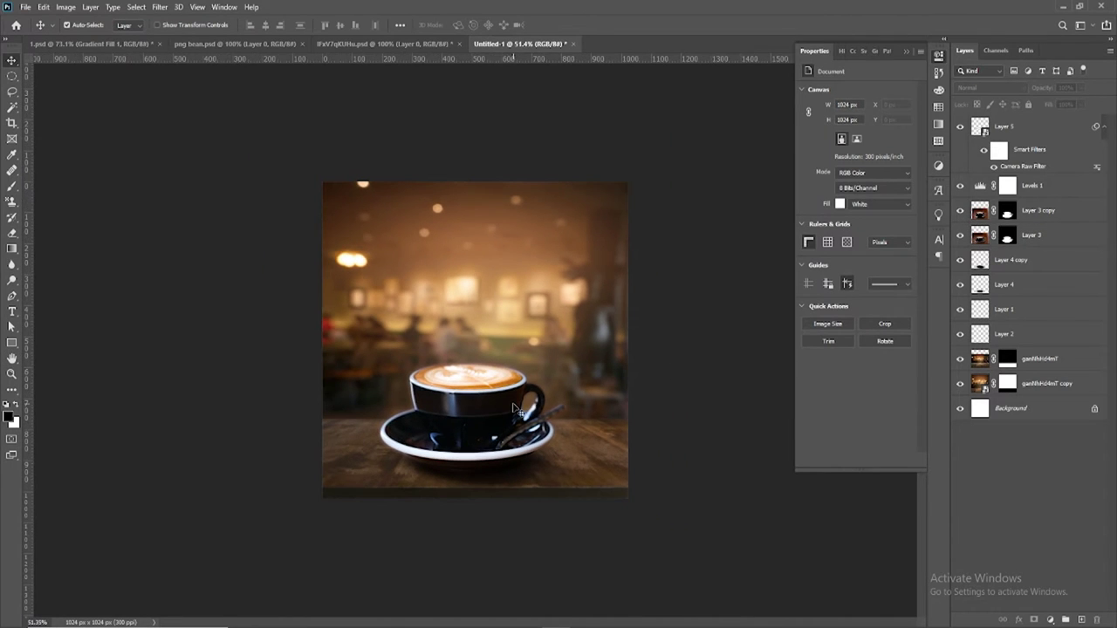
pyautogui.scroll(1, 520, 412)
pyautogui.click(991, 234)
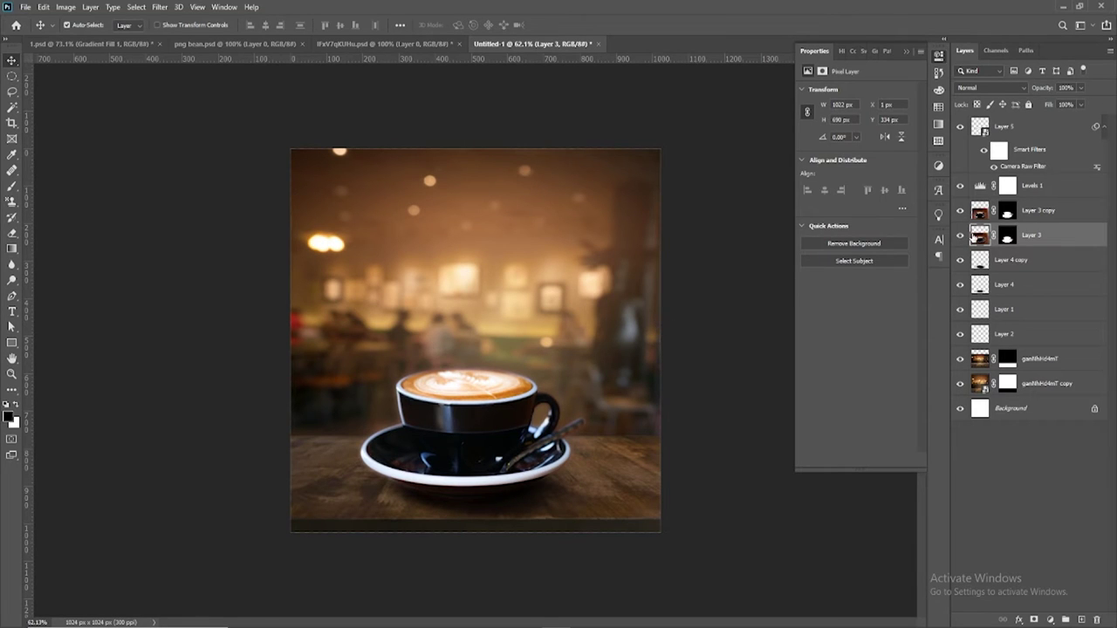
pyautogui.click(741, 288)
pyautogui.scroll(-2, 619, 321)
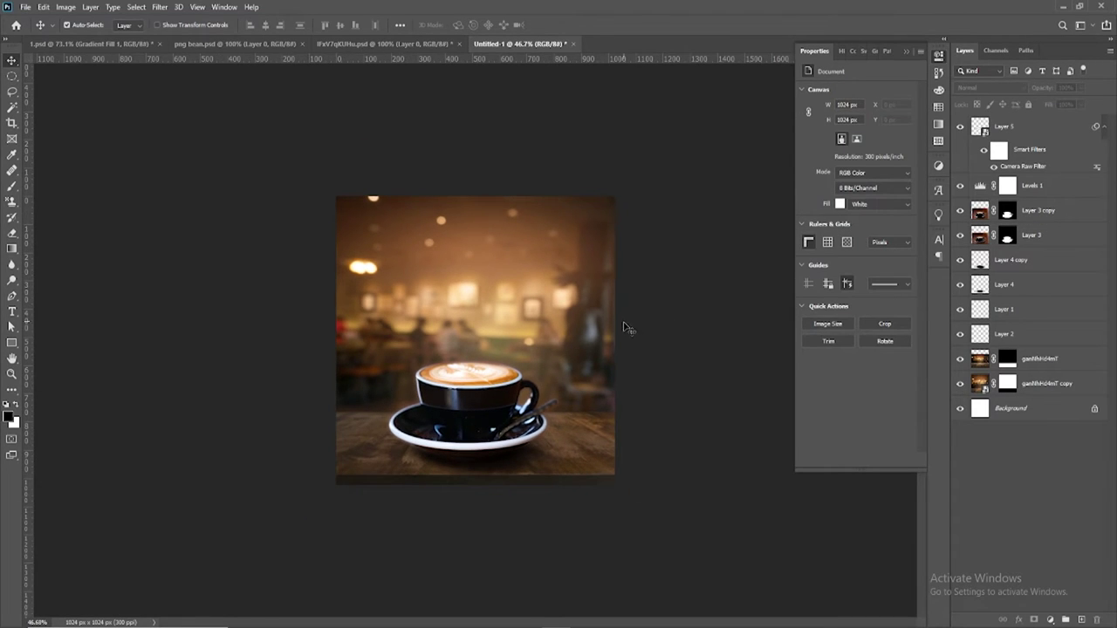
pyautogui.scroll(2, 487, 410)
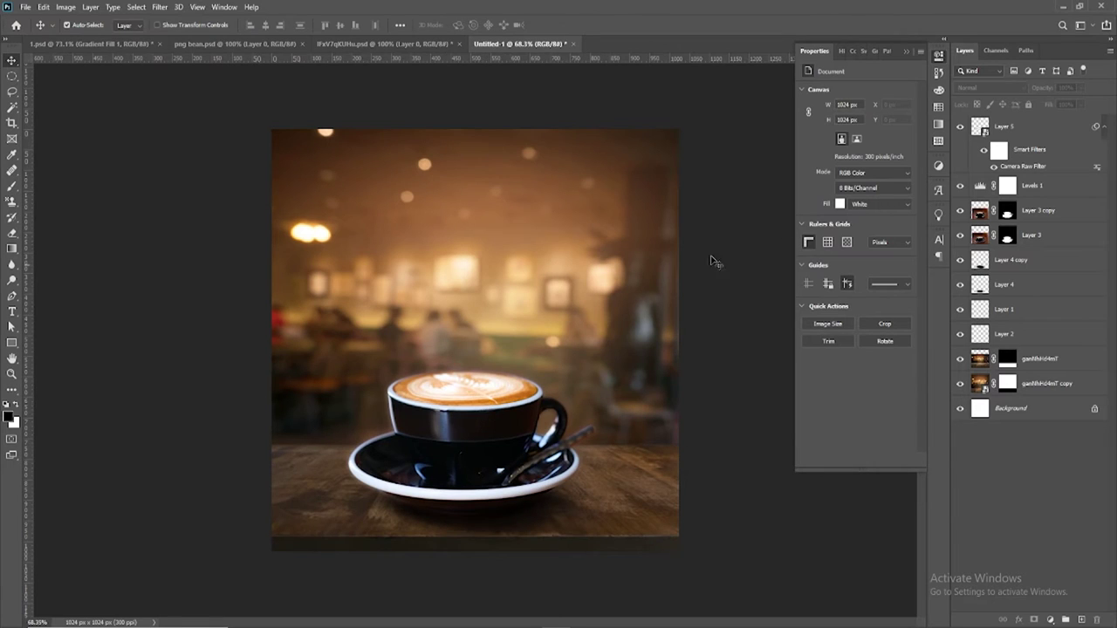
pyautogui.click(907, 51)
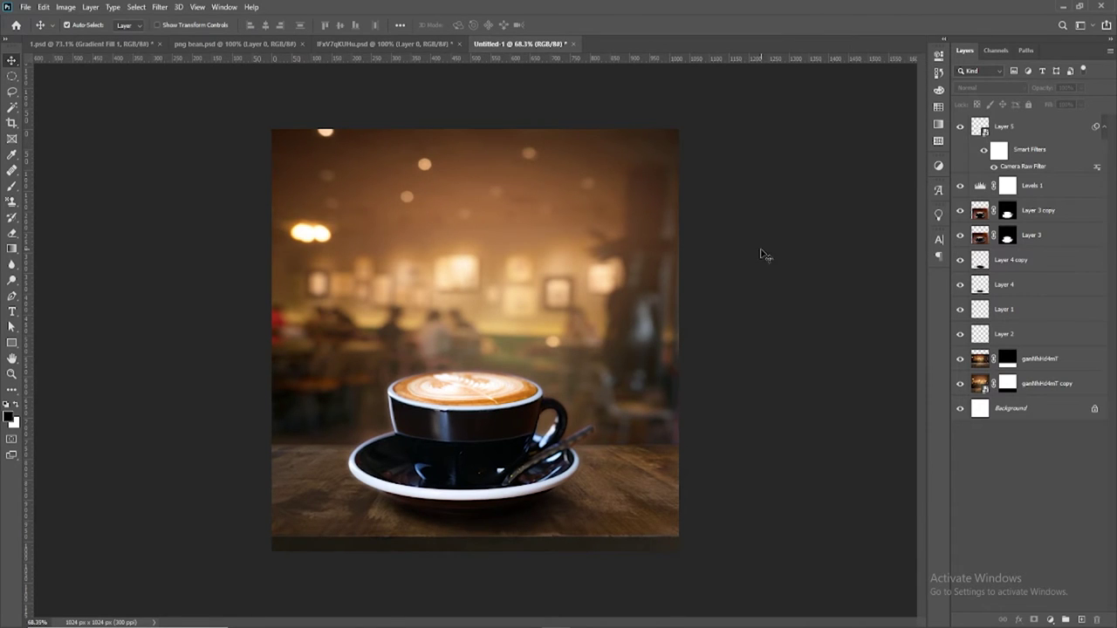
pyautogui.scroll(-1, 566, 321)
# Add a Color Lookup adjustment layer using the 3Strip.look 3D LUT
pyautogui.click(568, 322)
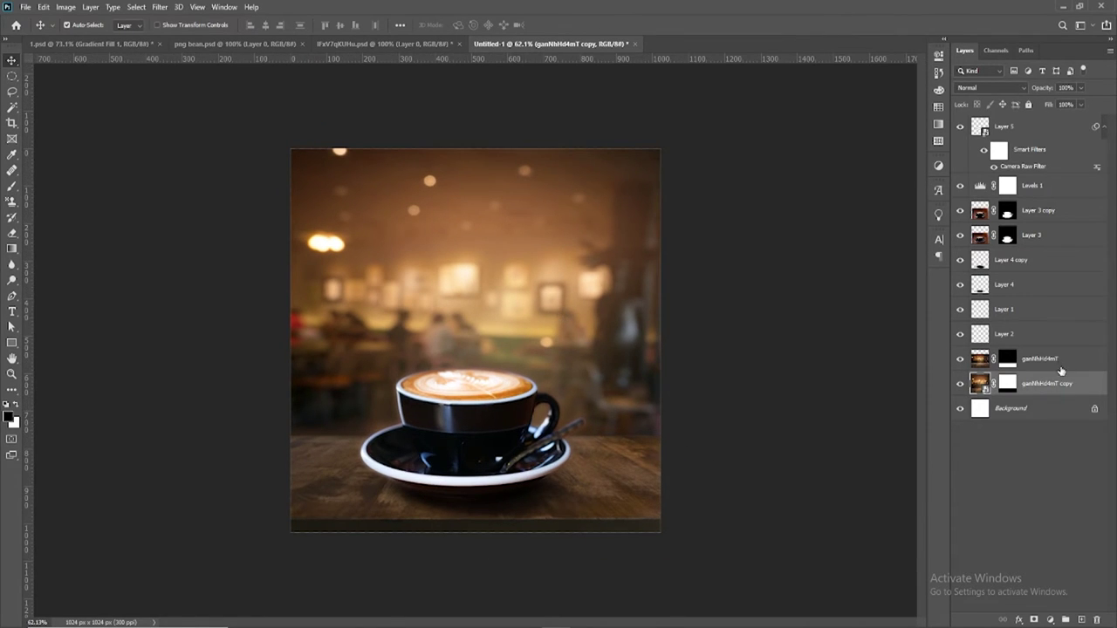
pyautogui.click(1055, 360)
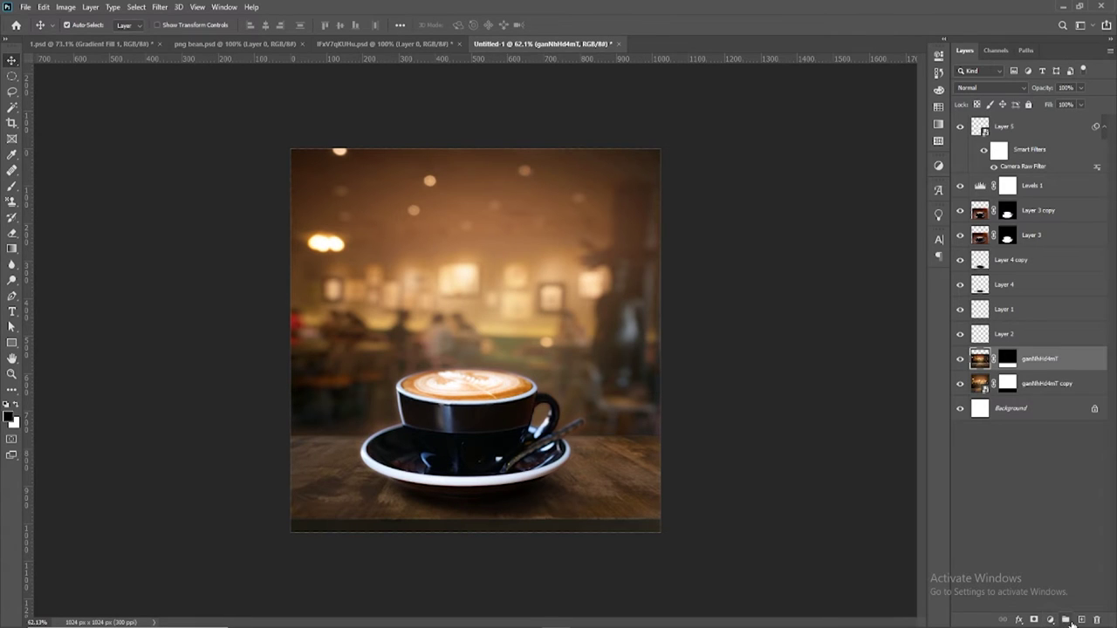
pyautogui.click(1052, 619)
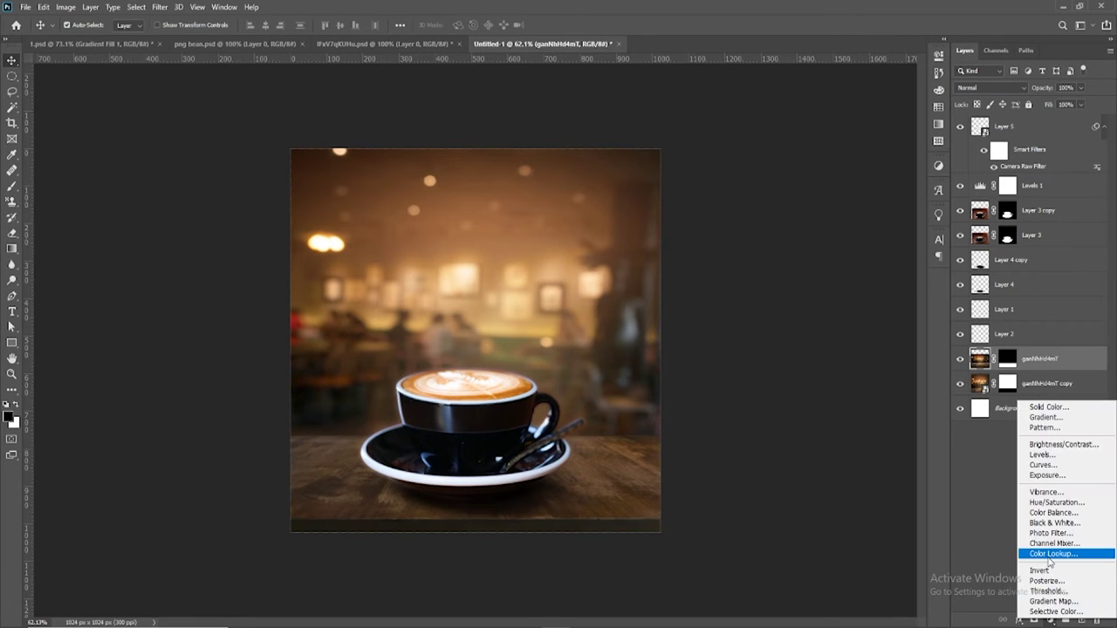
pyautogui.click(1051, 555)
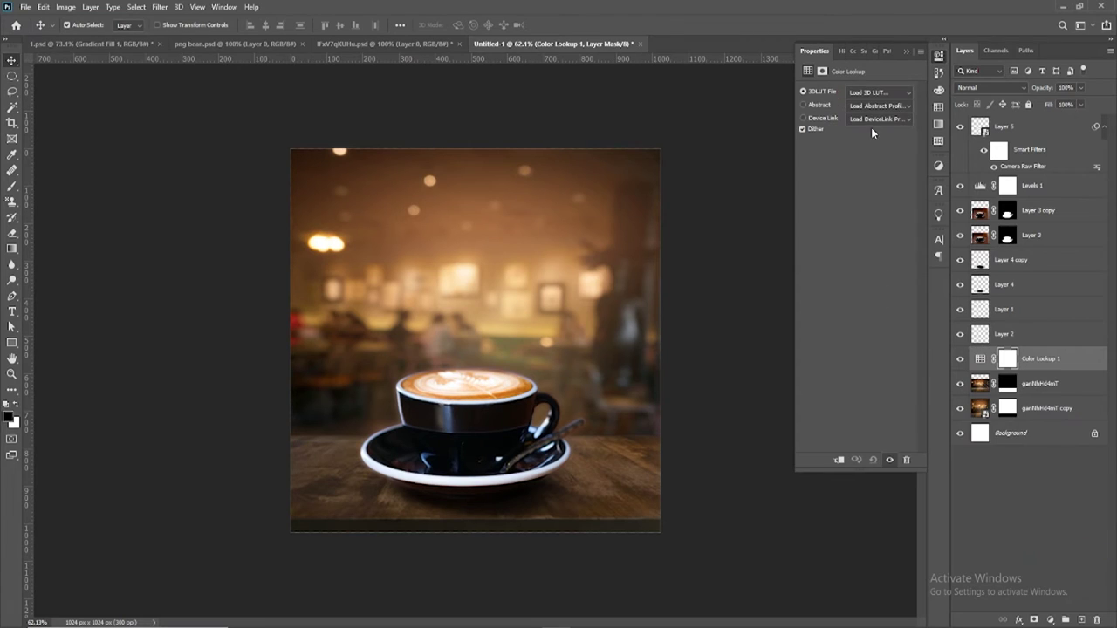
pyautogui.click(872, 97)
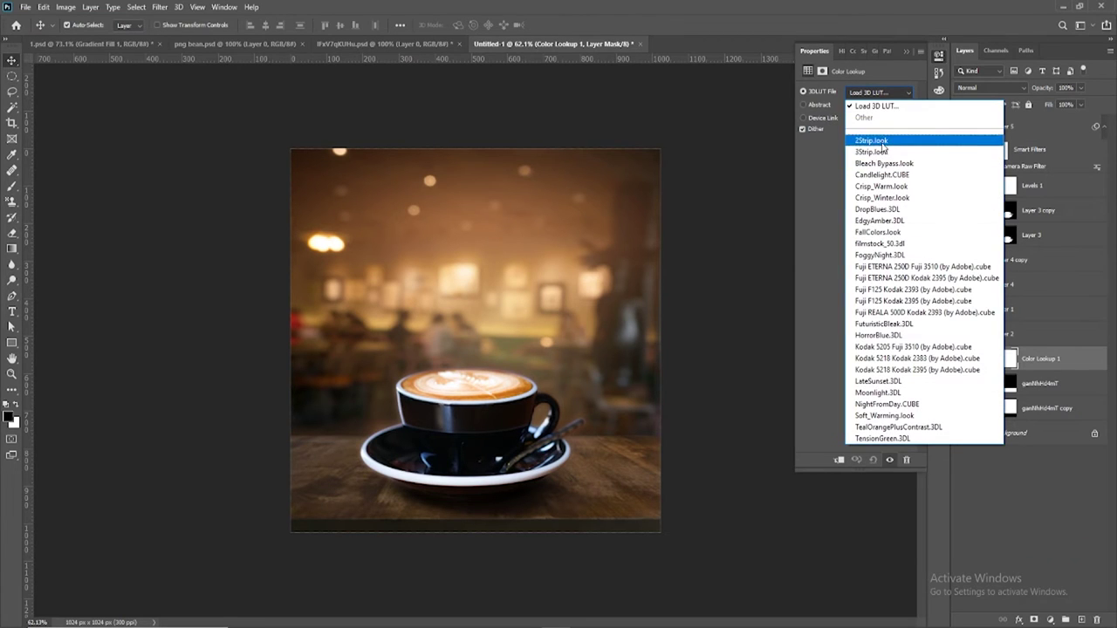
pyautogui.click(881, 142)
pyautogui.press('Down')
pyautogui.press('Down')
pyautogui.press('Up')
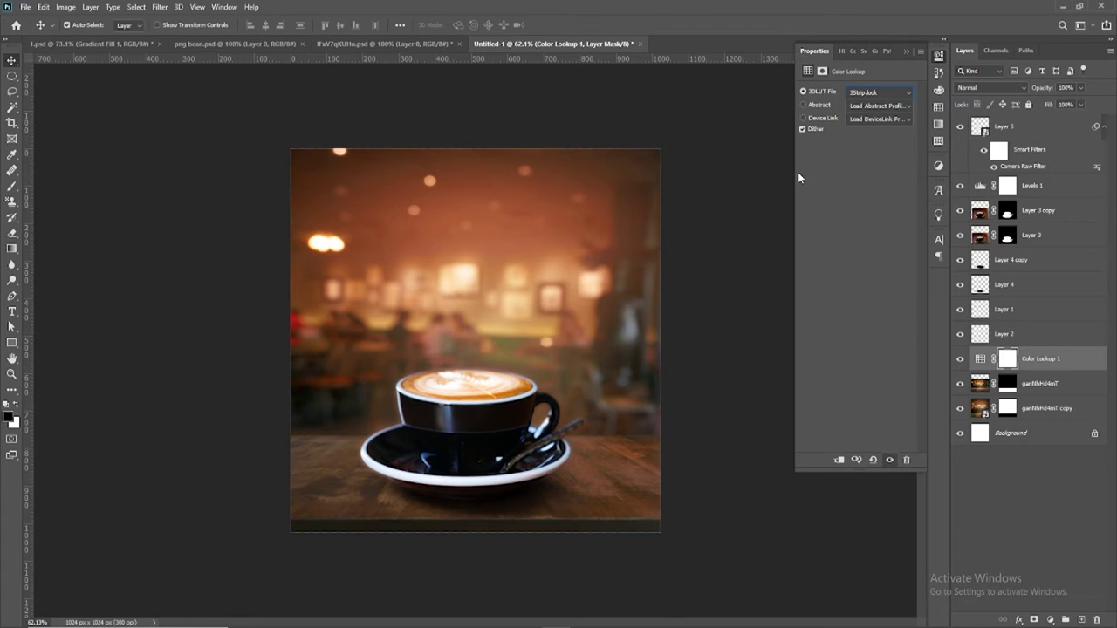
pyautogui.click(749, 195)
# Move Color Lookup 1 below the upper café layer and lower its fill to about 23%
pyautogui.moveTo(1030, 405)
pyautogui.mouseDown()
pyautogui.moveTo(1034, 397)
pyautogui.moveTo(992, 371)
pyautogui.mouseUp()
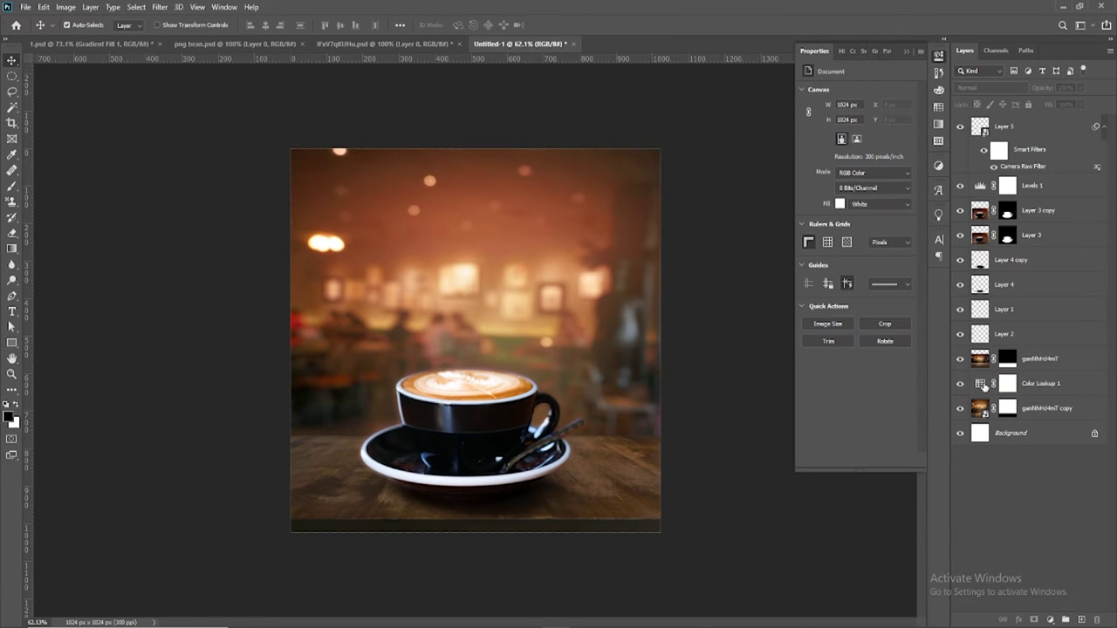
pyautogui.click(985, 386)
pyautogui.click(1080, 106)
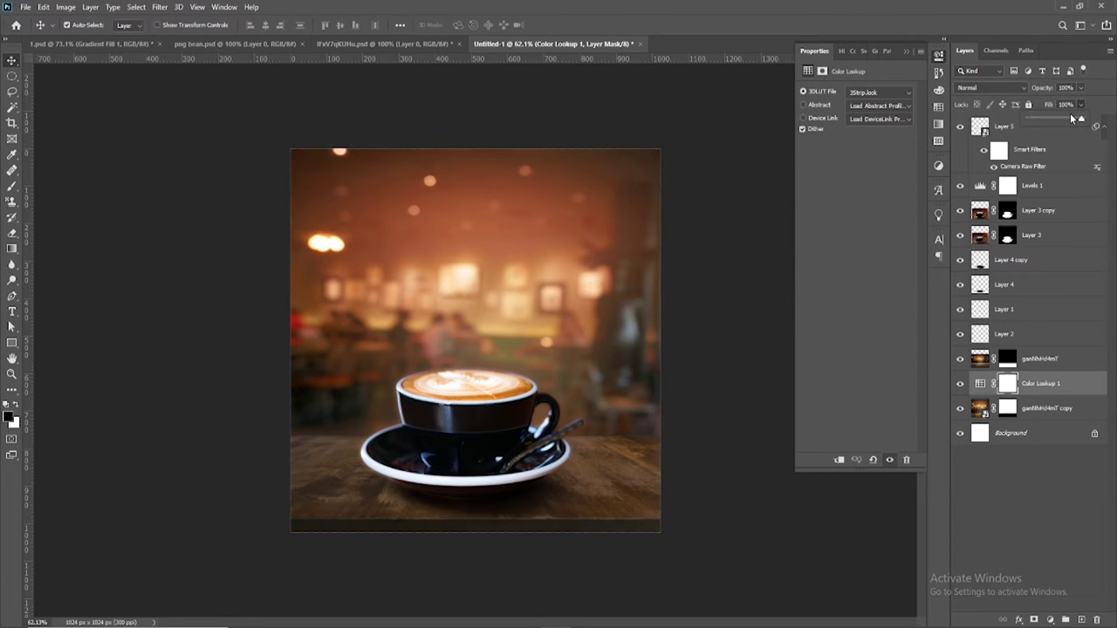
pyautogui.moveTo(1055, 122); pyautogui.dragTo(1050, 121)
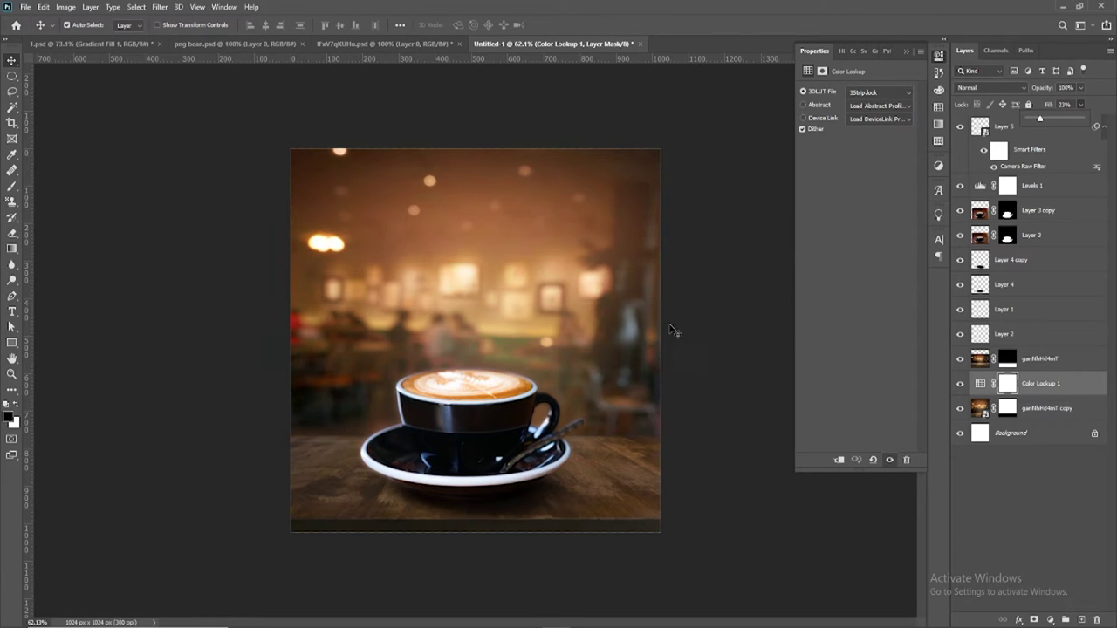
pyautogui.click(1043, 357)
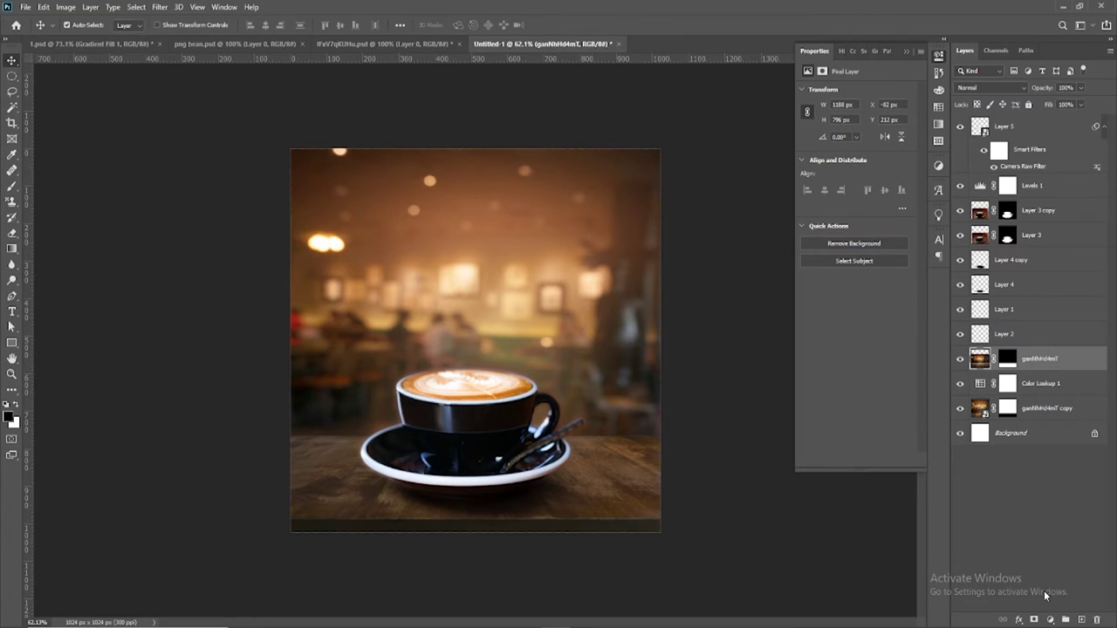
pyautogui.click(1050, 619)
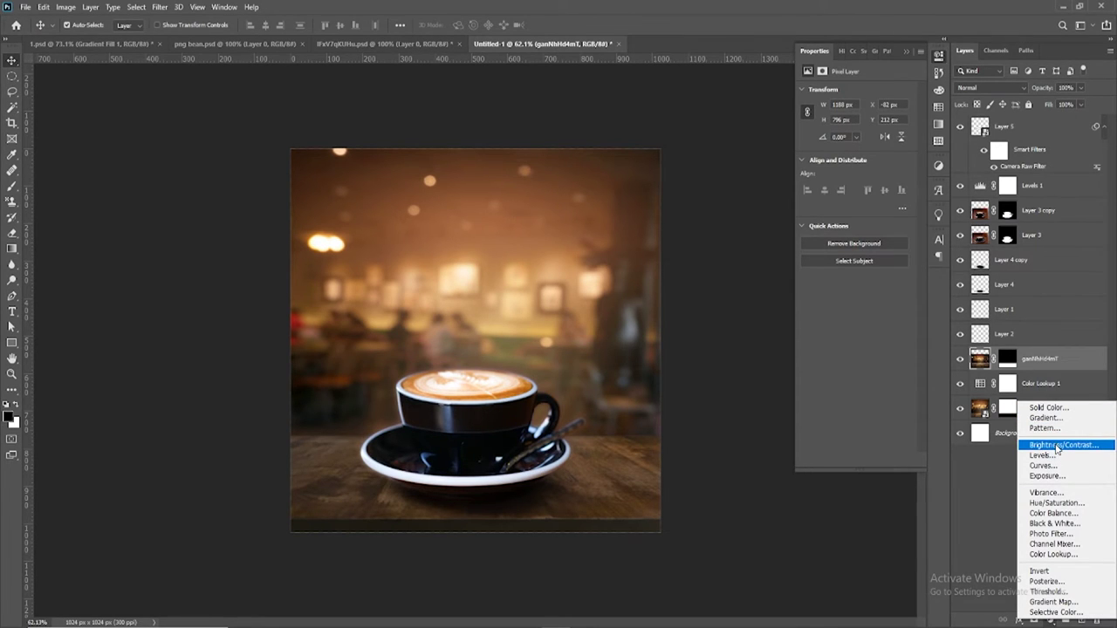
# Add a Gradient Fill layer with Radial style, Reverse checked and Scale 253%
pyautogui.click(1045, 418)
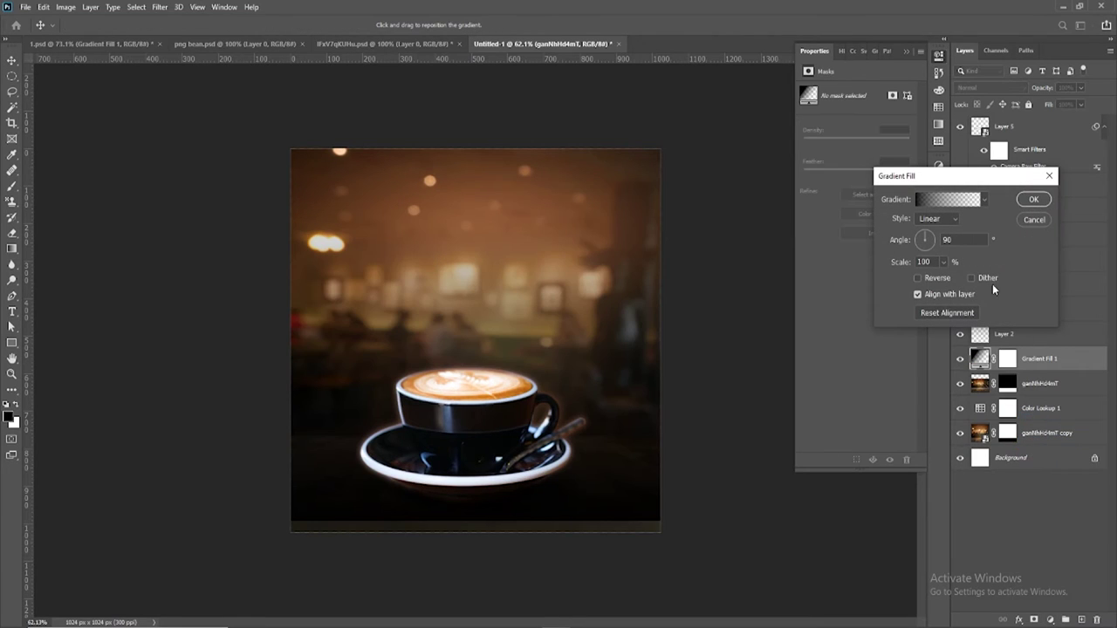
pyautogui.click(936, 219)
pyautogui.click(940, 251)
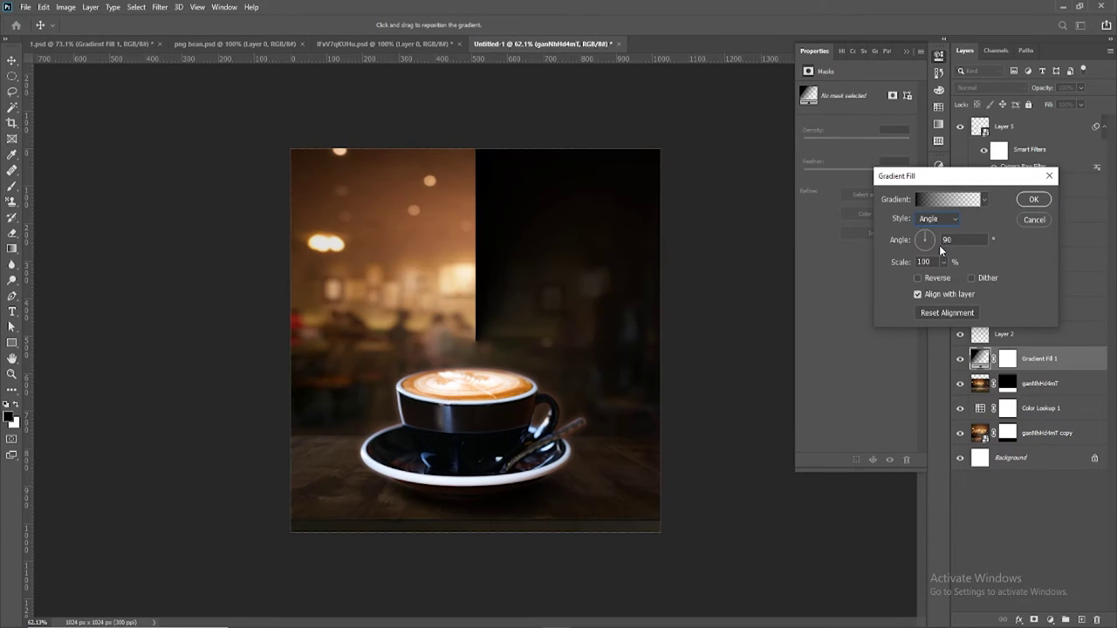
pyautogui.click(941, 223)
pyautogui.click(939, 231)
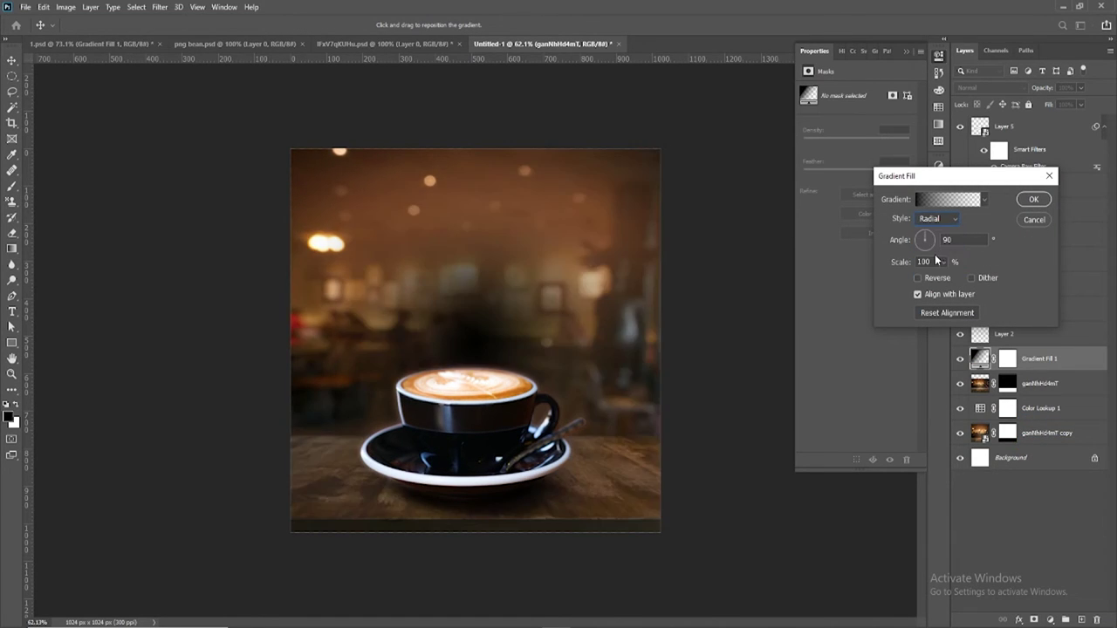
pyautogui.click(918, 277)
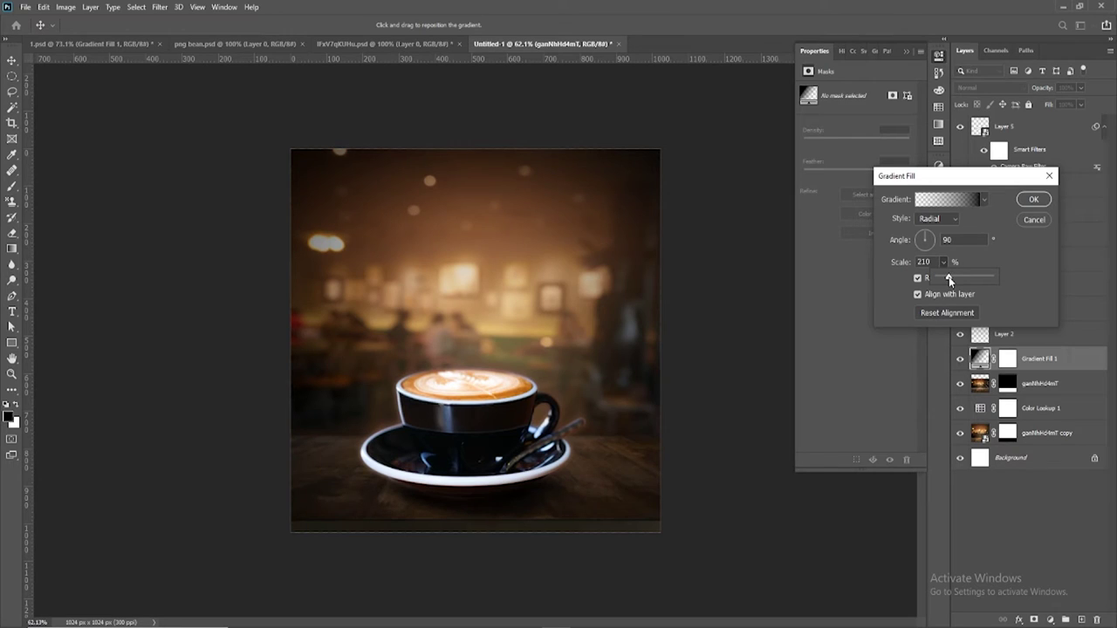
pyautogui.moveTo(951, 279); pyautogui.dragTo(952, 281)
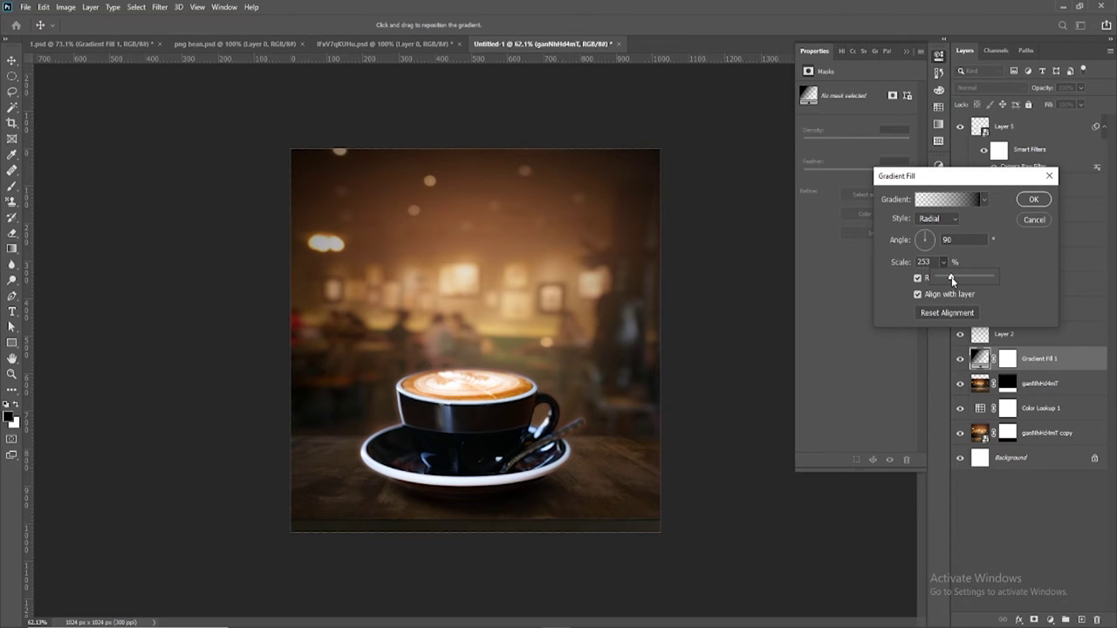
pyautogui.click(1030, 200)
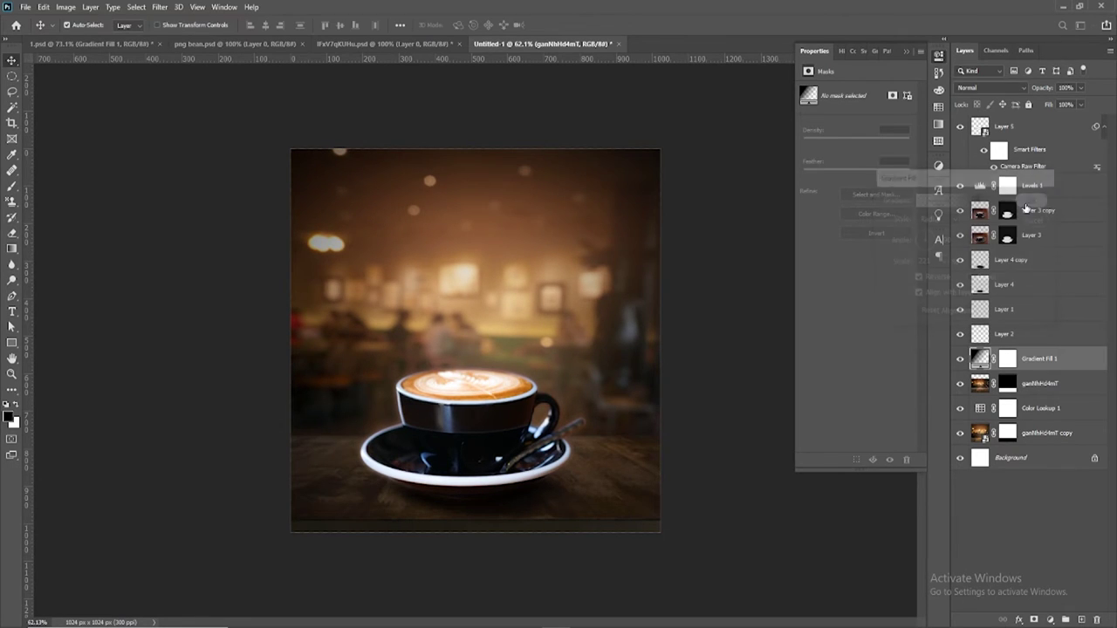
# Lower Gradient Fill 1 opacity to about 53% and place it just below Levels 1
pyautogui.click(1080, 88)
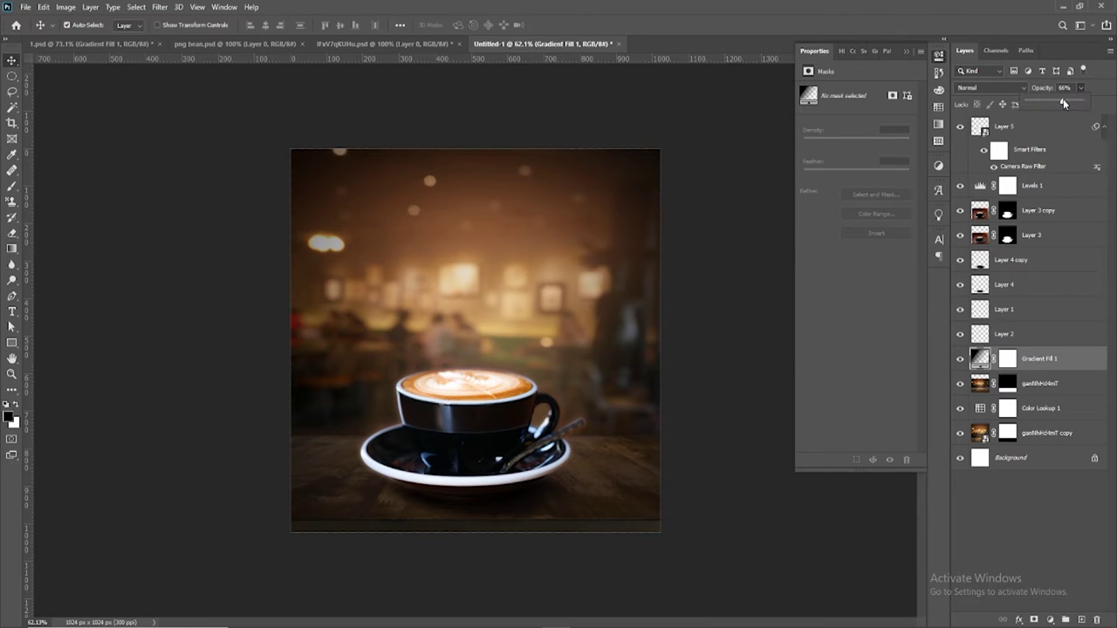
pyautogui.moveTo(1082, 373); pyautogui.dragTo(1069, 212)
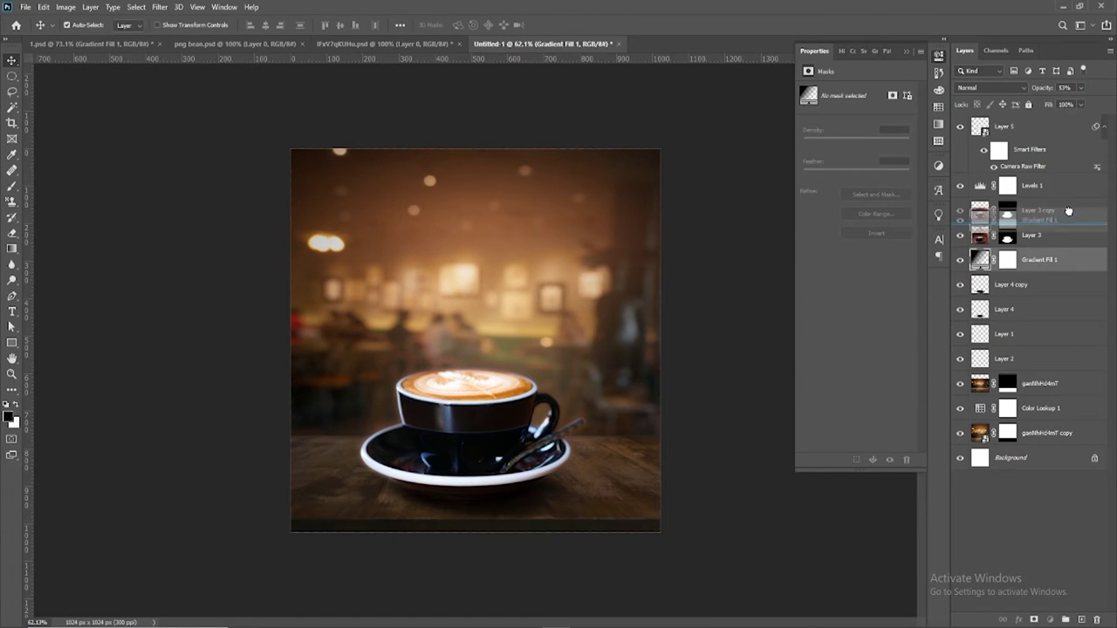
pyautogui.click(766, 388)
pyautogui.scroll(-2, 673, 399)
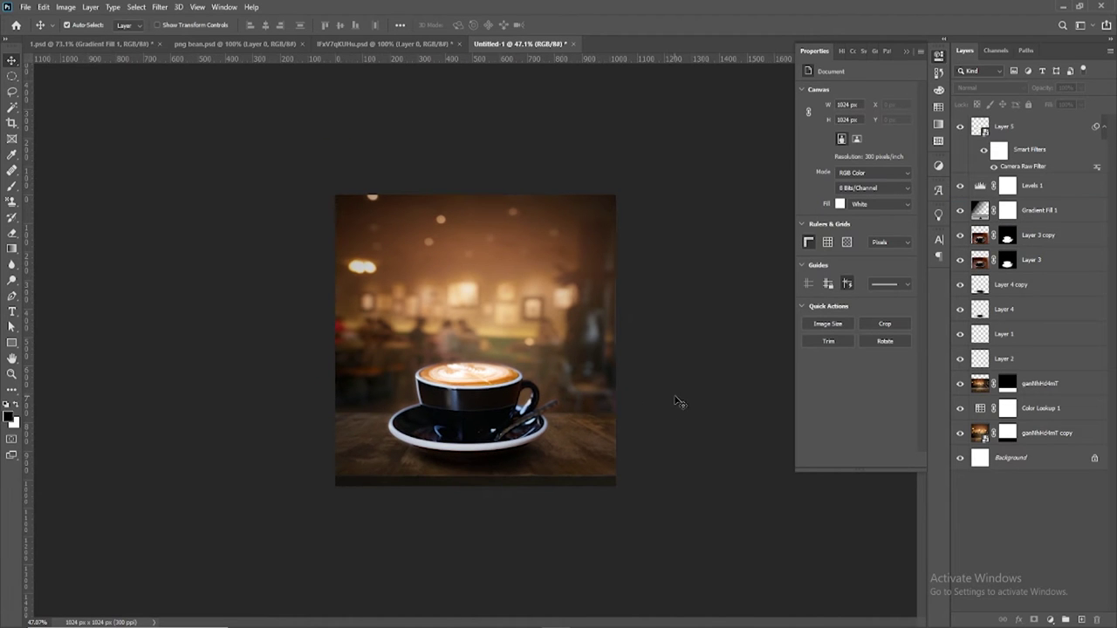
pyautogui.scroll(1, 644, 395)
pyautogui.scroll(2, 550, 366)
pyautogui.scroll(2, 561, 363)
pyautogui.scroll(1, 561, 362)
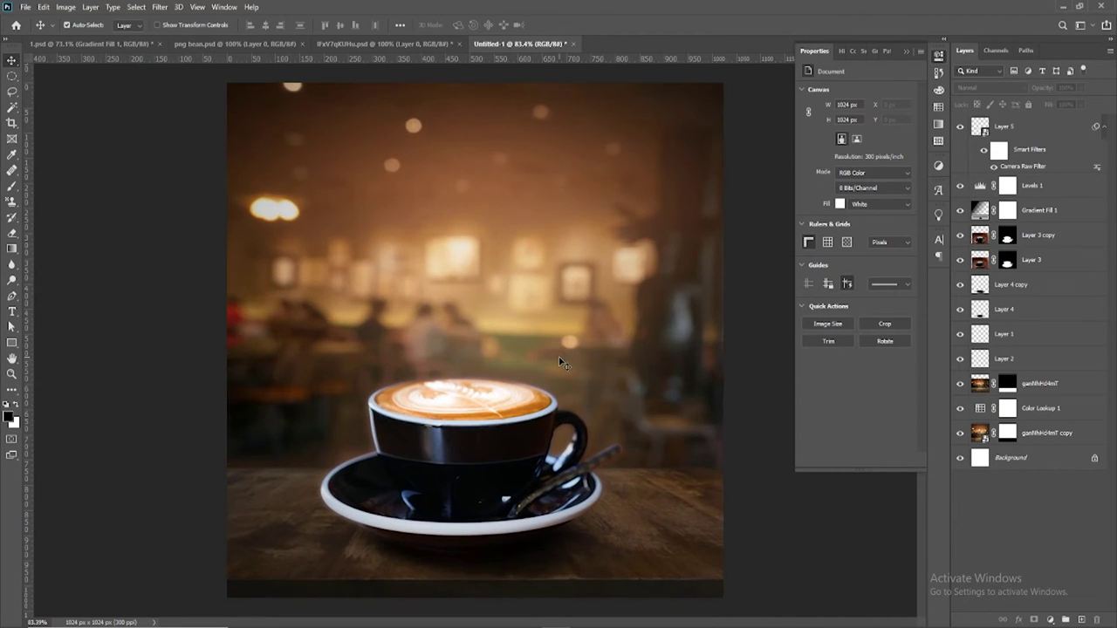
pyautogui.scroll(-1, 562, 368)
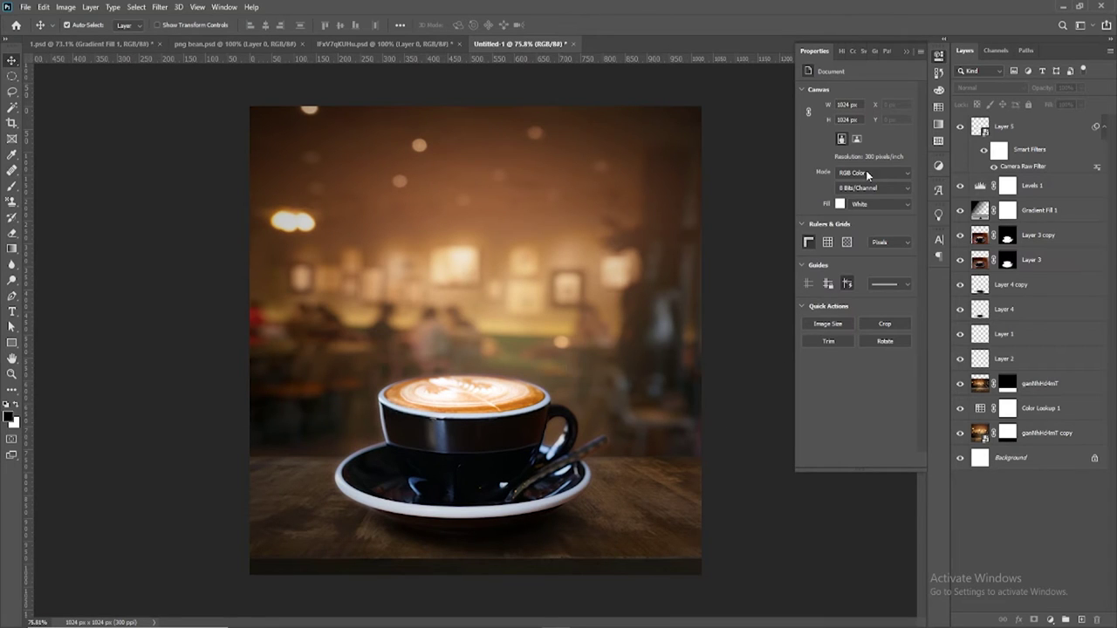
pyautogui.click(916, 52)
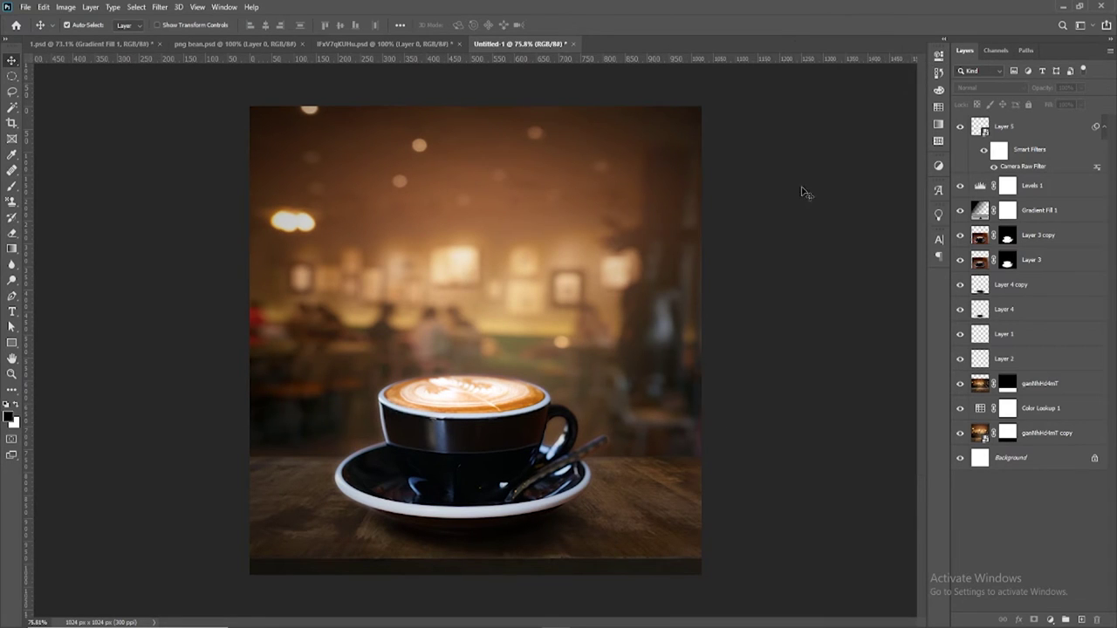
# Drag the coffee beans from the png bean document into the banner as a new layer
pyautogui.click(234, 44)
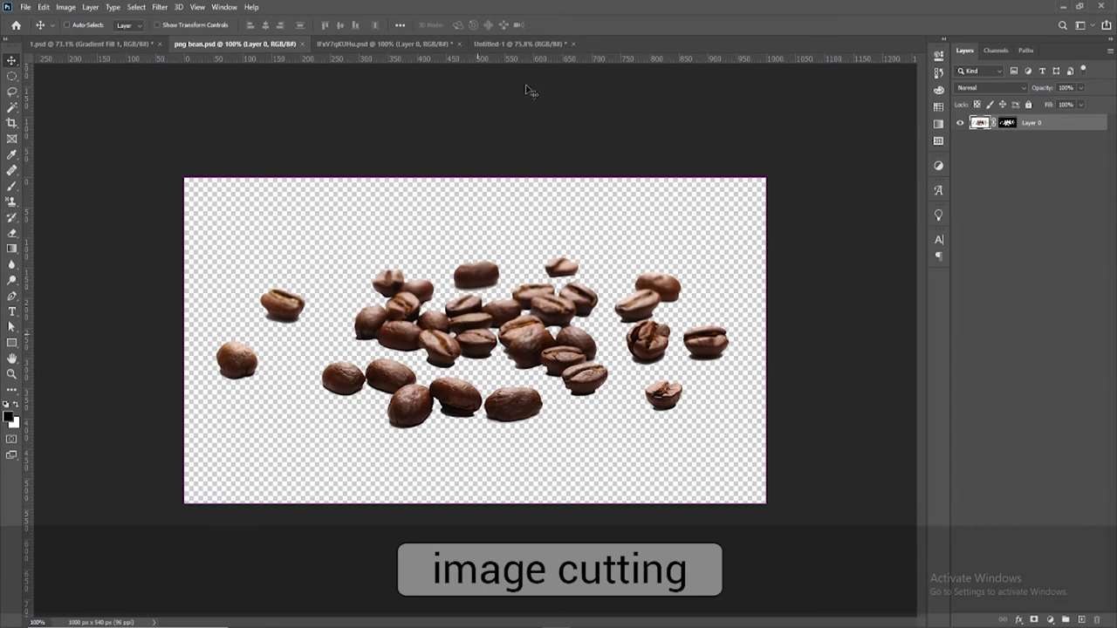
pyautogui.click(519, 44)
pyautogui.moveTo(491, 274); pyautogui.dragTo(492, 279)
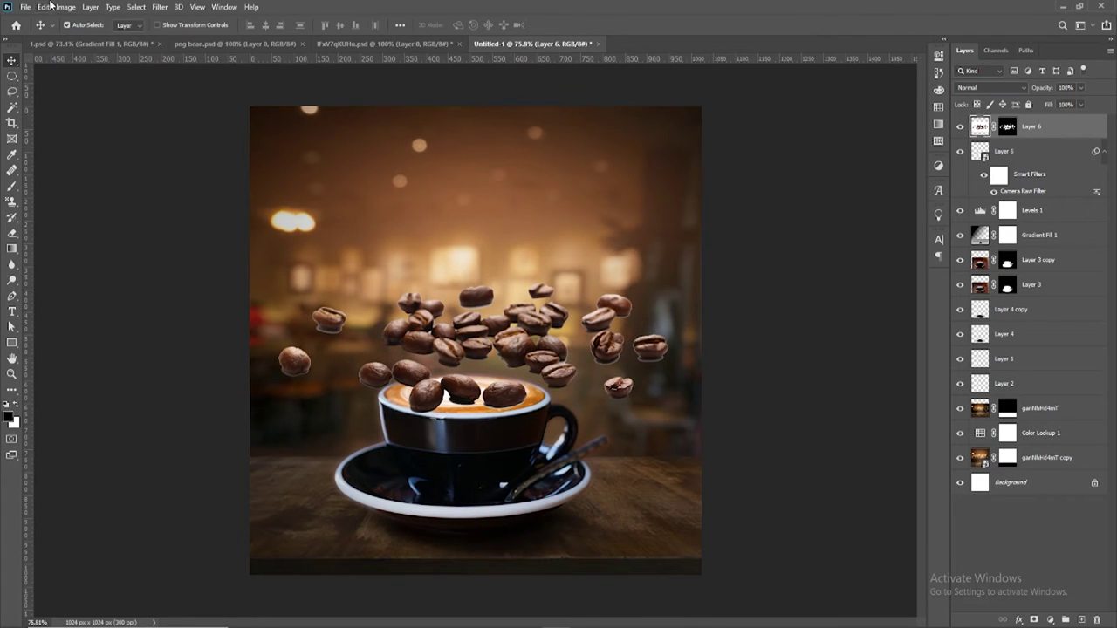
# Scale the beans to about 54% on the lower-left tabletop, then move Layer 6 beneath the cup layers
pyautogui.click(43, 7)
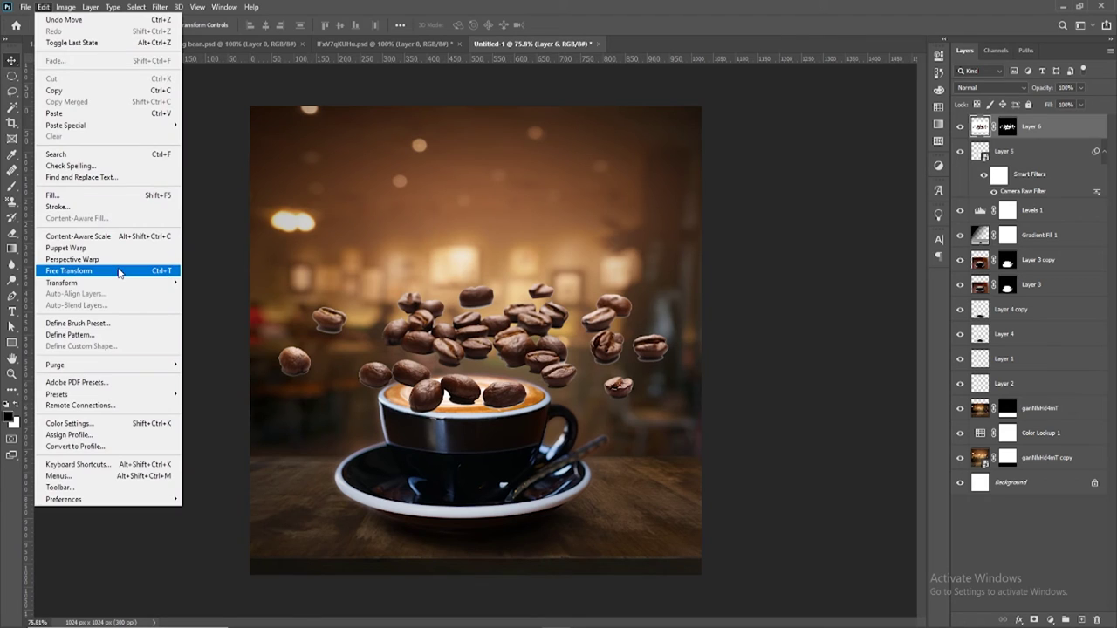
pyautogui.click(120, 272)
pyautogui.moveTo(695, 222); pyautogui.dragTo(511, 320)
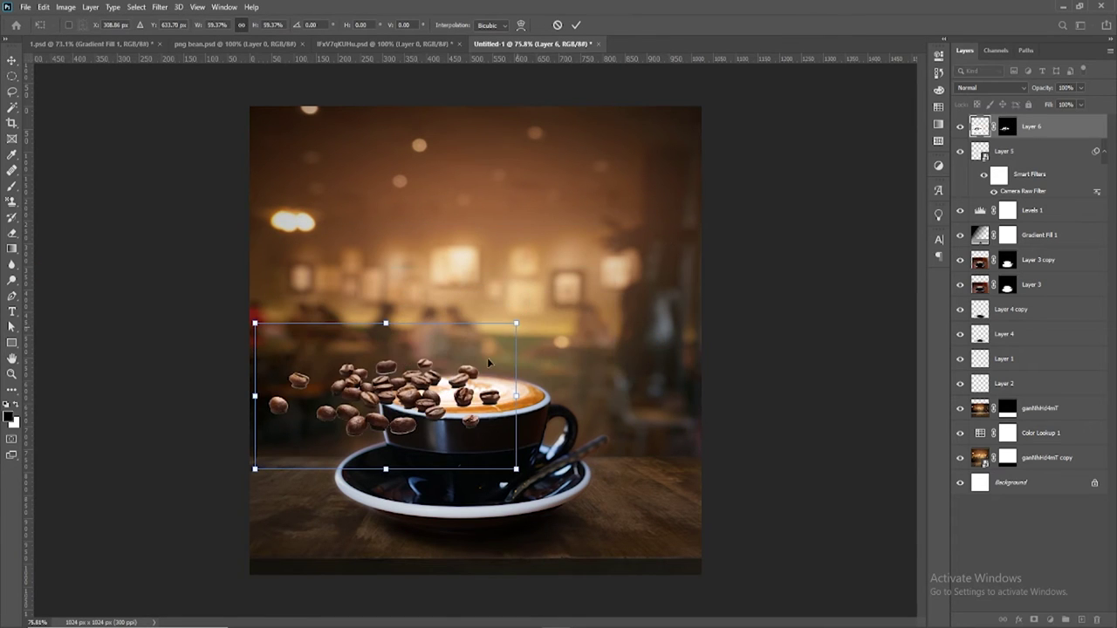
pyautogui.moveTo(393, 393); pyautogui.dragTo(397, 519)
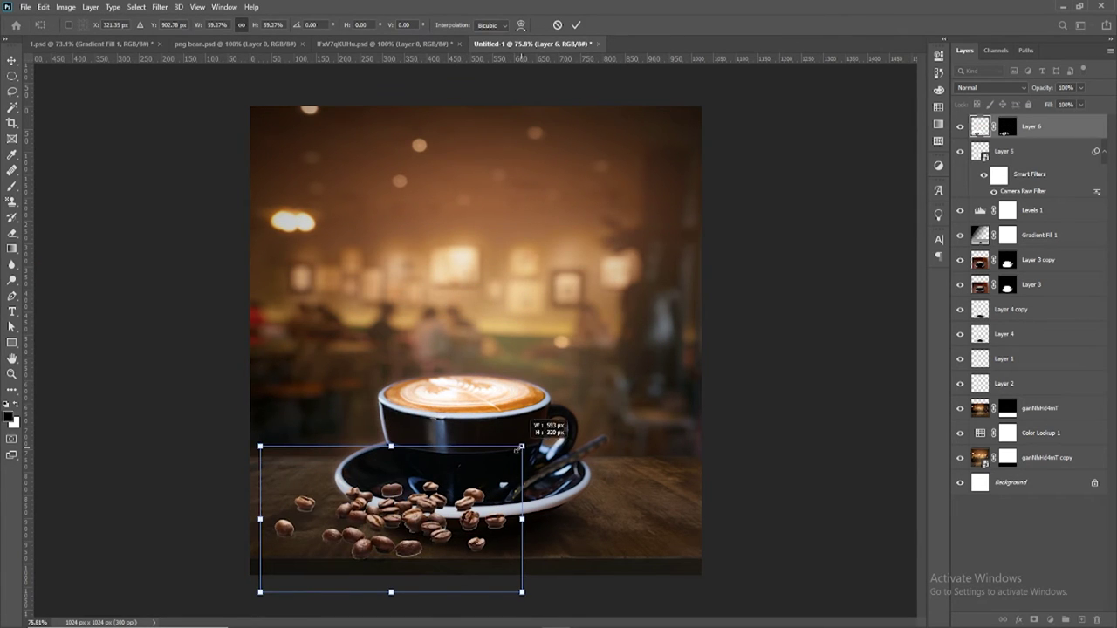
pyautogui.moveTo(521, 446); pyautogui.dragTo(445, 458)
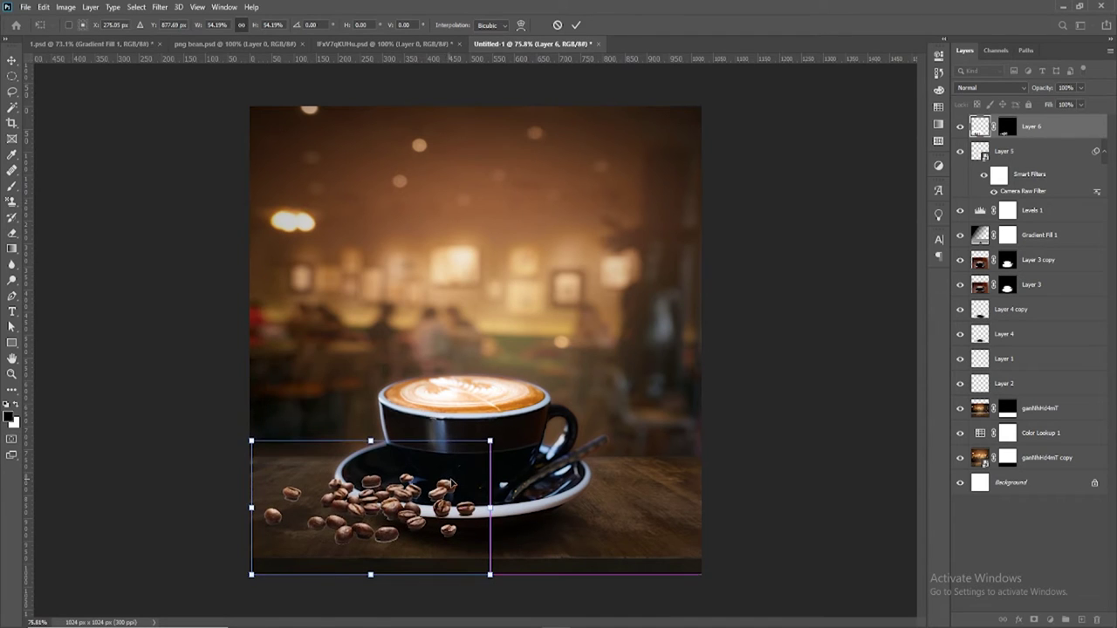
pyautogui.scroll(2, 445, 458)
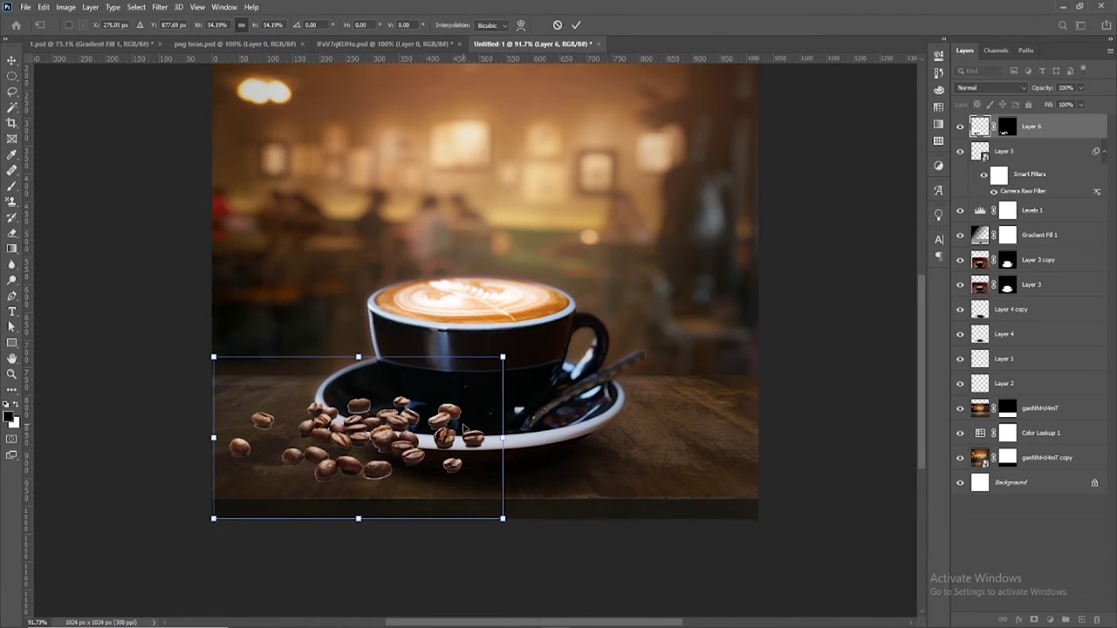
pyautogui.moveTo(456, 424); pyautogui.dragTo(450, 427)
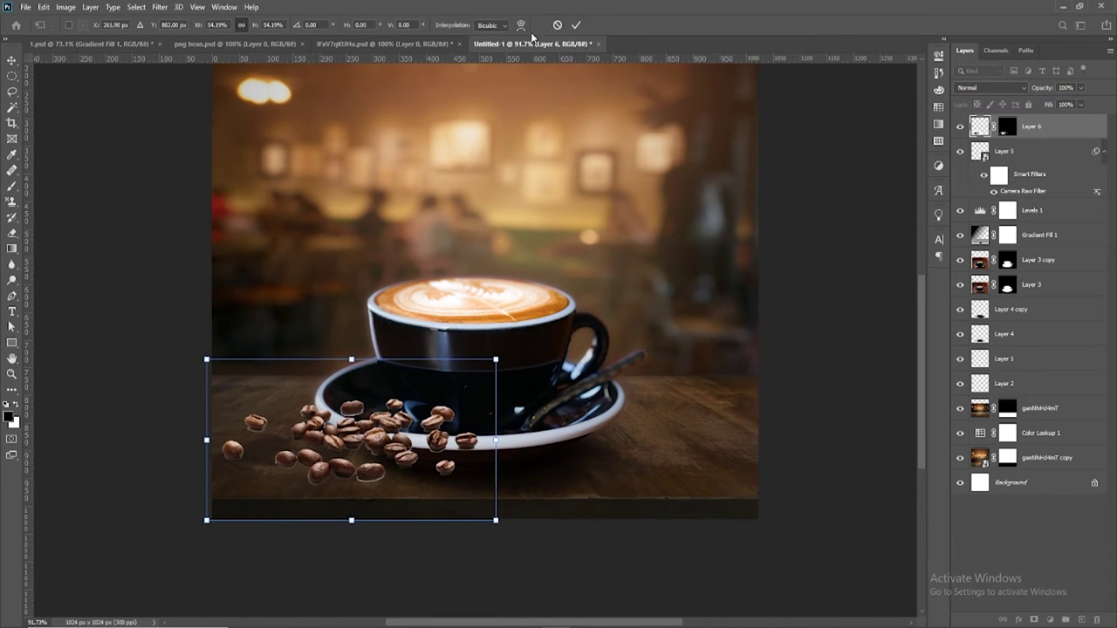
pyautogui.click(576, 25)
pyautogui.moveTo(1023, 129)
pyautogui.mouseDown()
pyautogui.moveTo(1063, 389)
pyautogui.moveTo(1061, 347)
pyautogui.mouseUp()
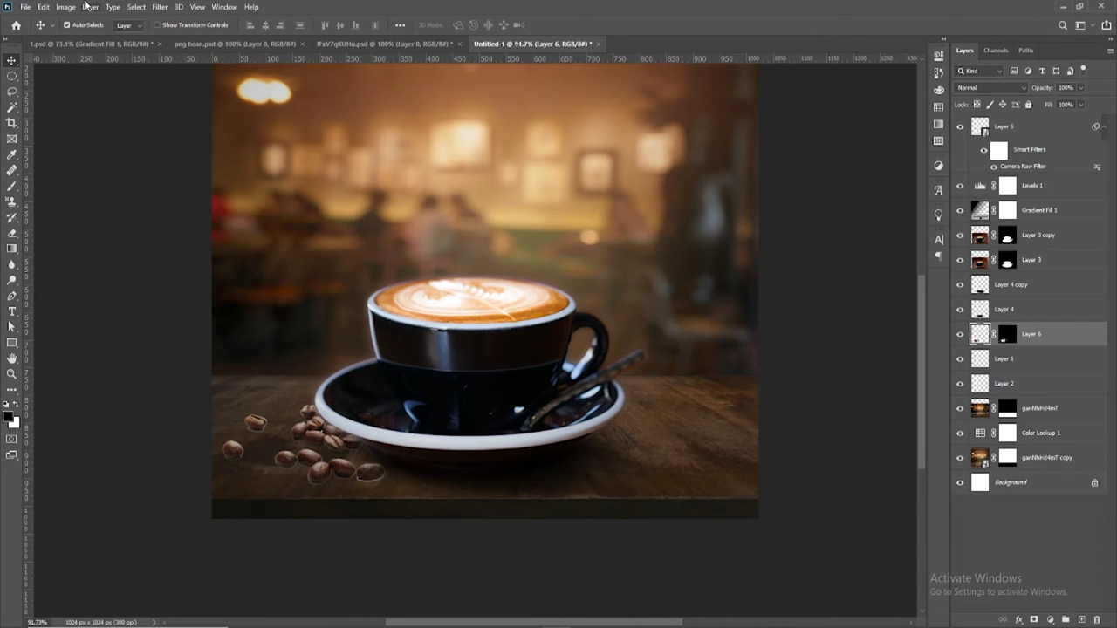
pyautogui.click(43, 7)
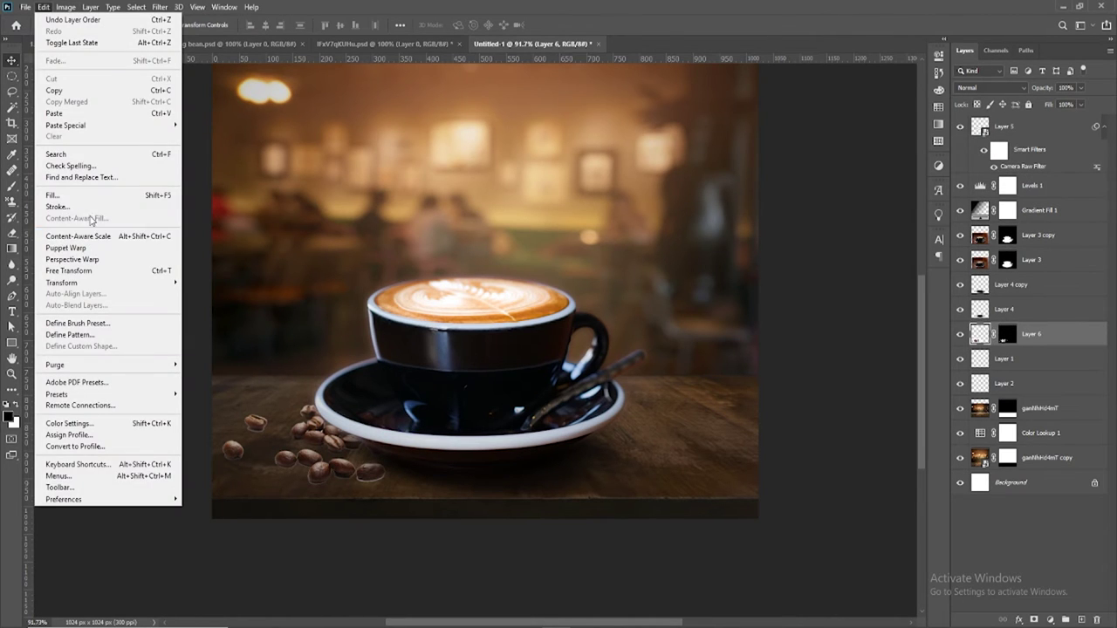
pyautogui.click(91, 197)
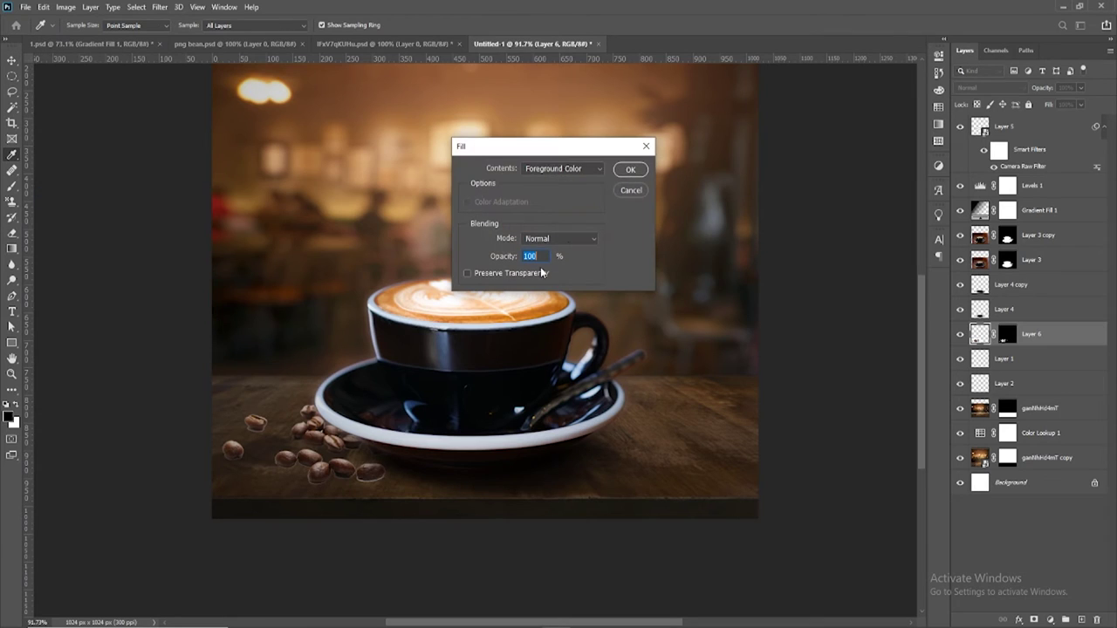
pyautogui.click(632, 189)
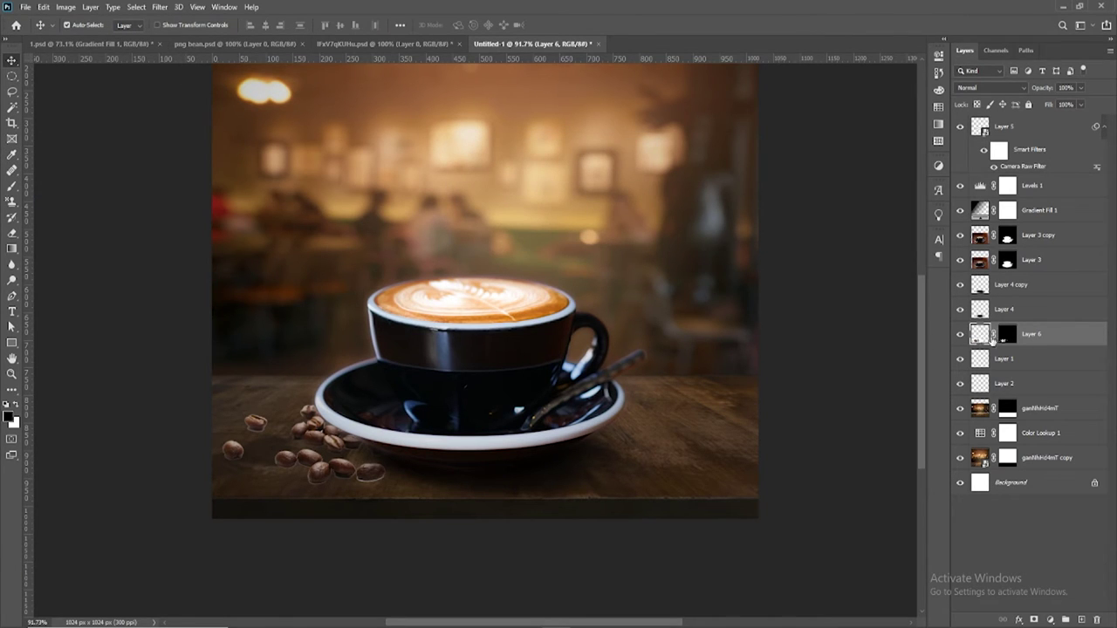
pyautogui.rightClick(1049, 344)
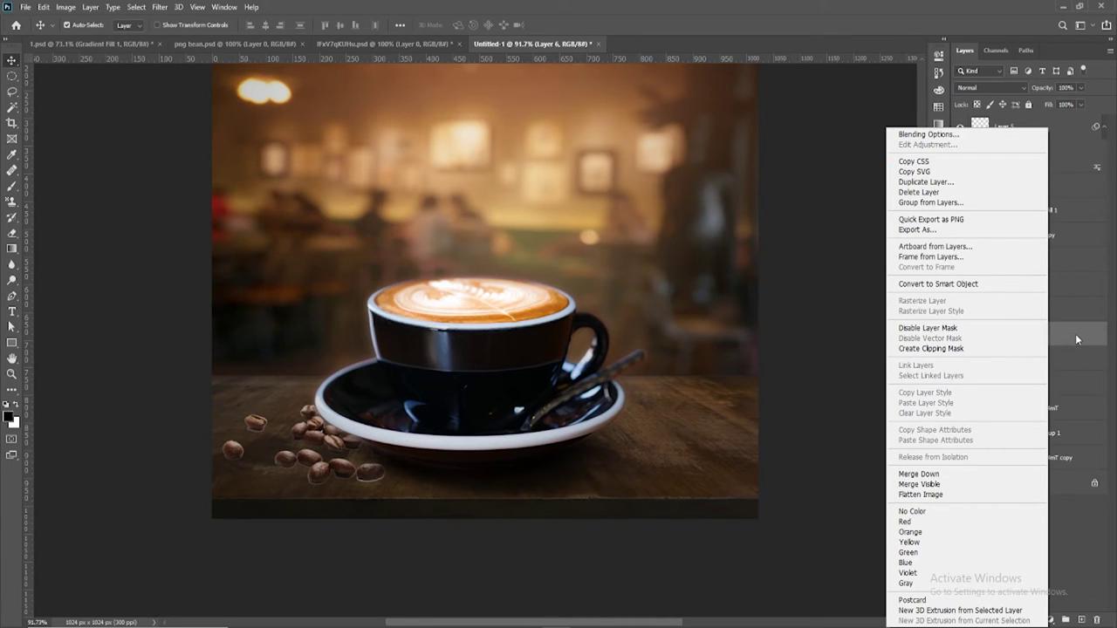
pyautogui.click(1075, 339)
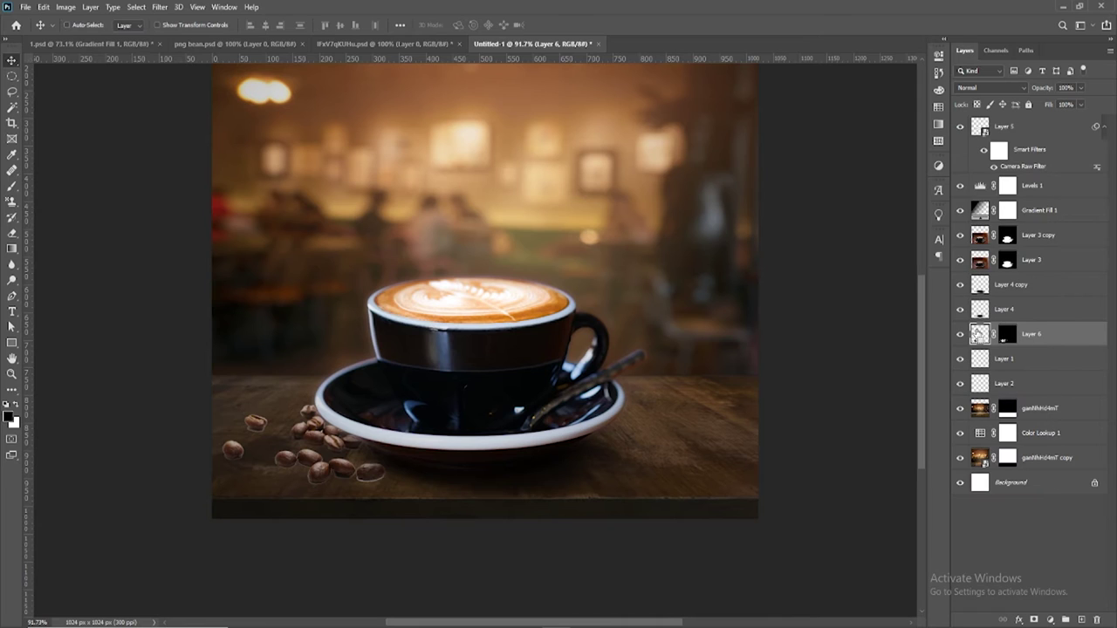
pyautogui.keyDown('ctrl'); pyautogui.click(979, 334); pyautogui.keyUp('ctrl')
# Clear the old selection and load Layer 6's mask outline as a selection, zoomed on the beans
pyautogui.hotkey('ctrl', 'd')
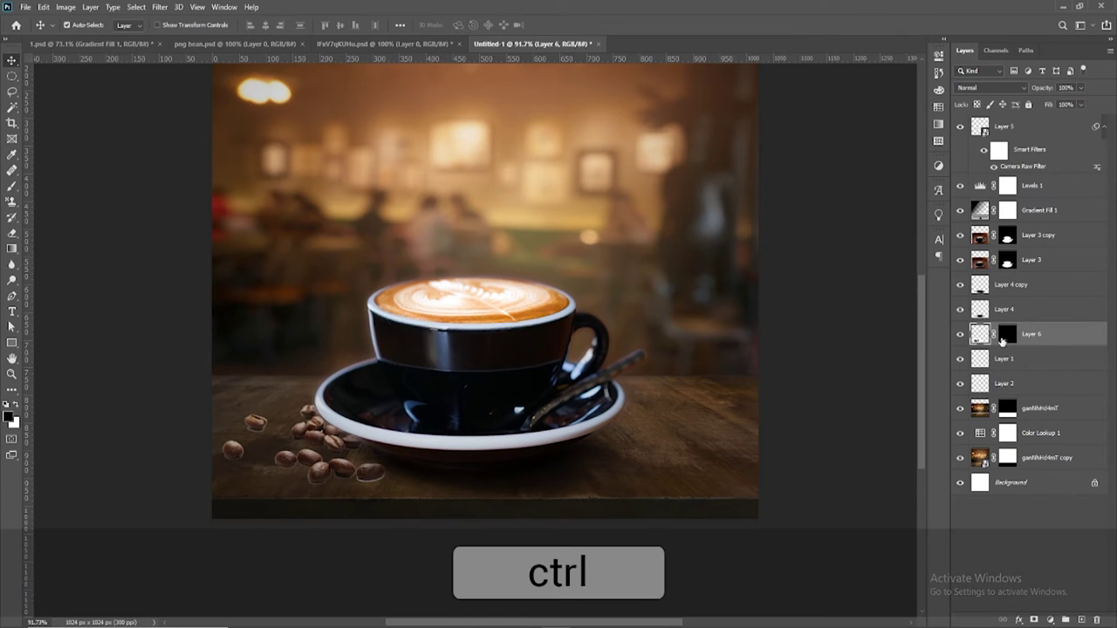
pyautogui.keyDown('ctrl'); pyautogui.click(1010, 339); pyautogui.keyUp('ctrl')
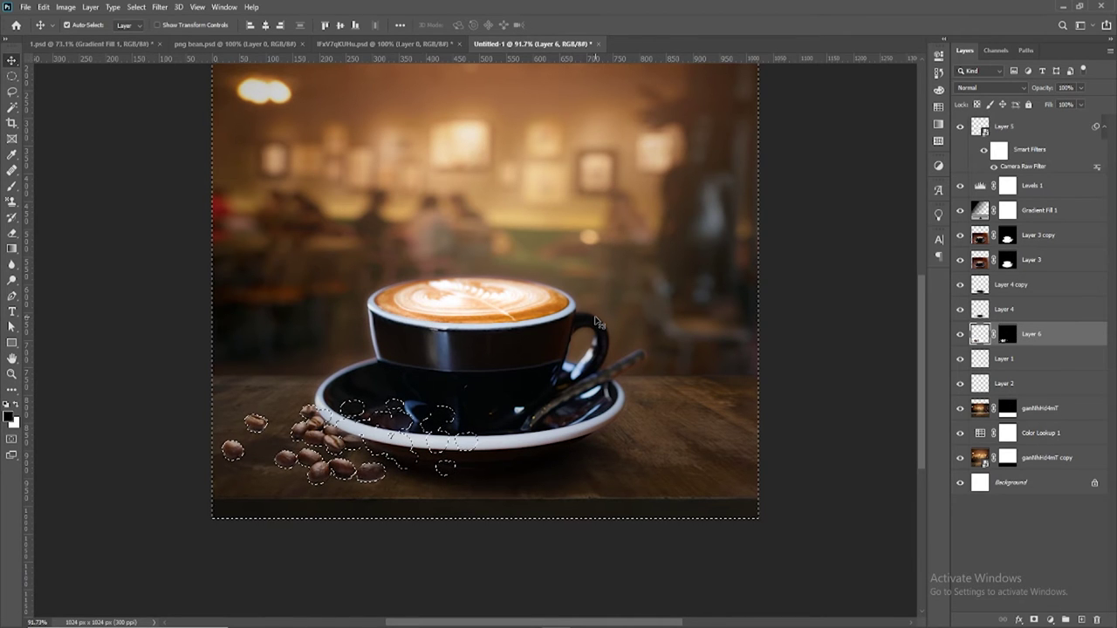
pyautogui.scroll(2, 288, 453)
pyautogui.scroll(2, 288, 454)
pyautogui.moveTo(314, 460); pyautogui.dragTo(318, 446)
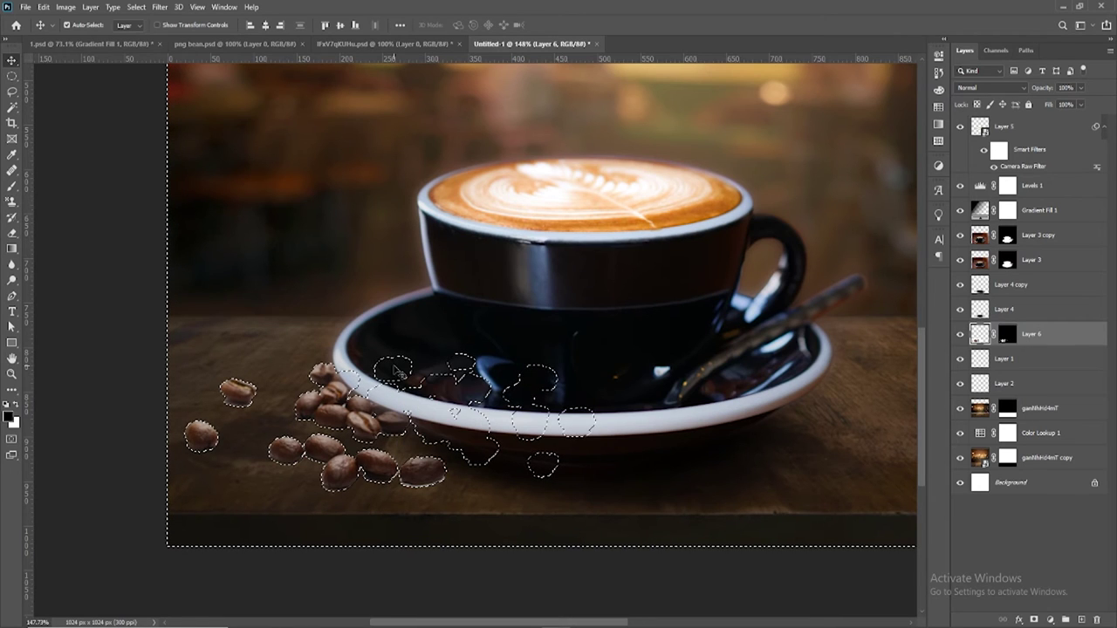
# Feather the bean selection by 4 pixels and target Layer 6's mask with the Brush tool
pyautogui.hotkey('shift', 'F6')
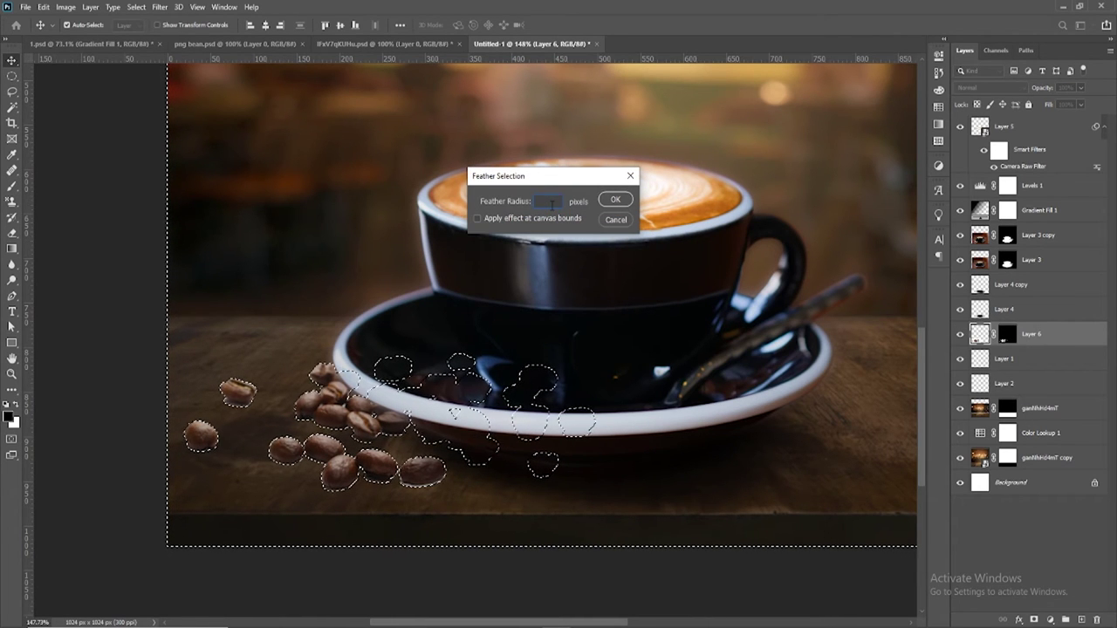
pyautogui.write('4')
pyautogui.press('Return')
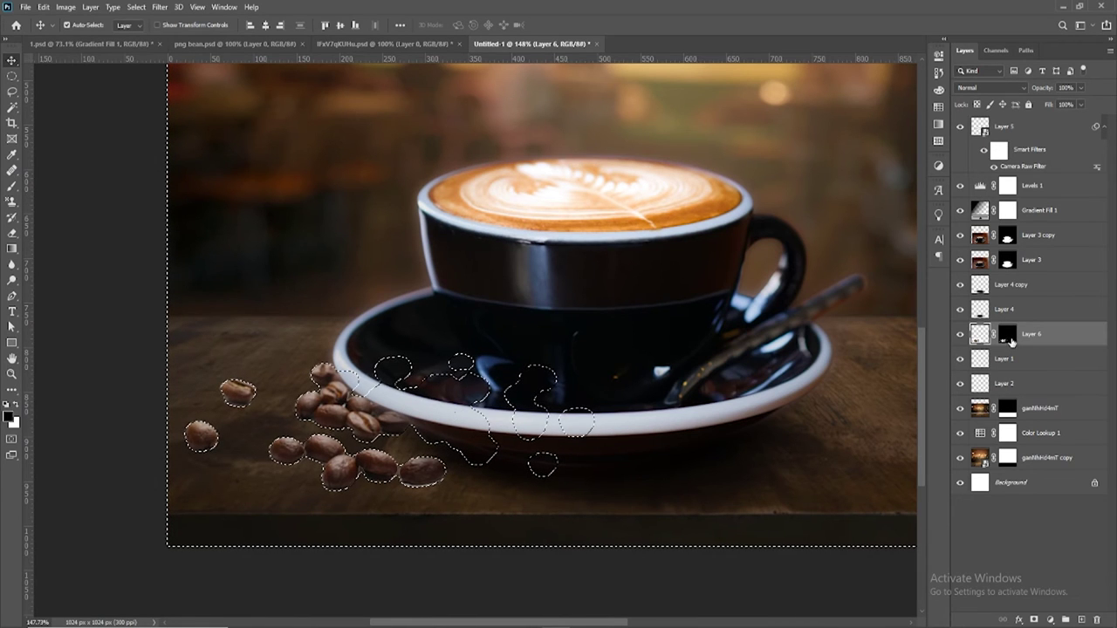
pyautogui.click(1008, 339)
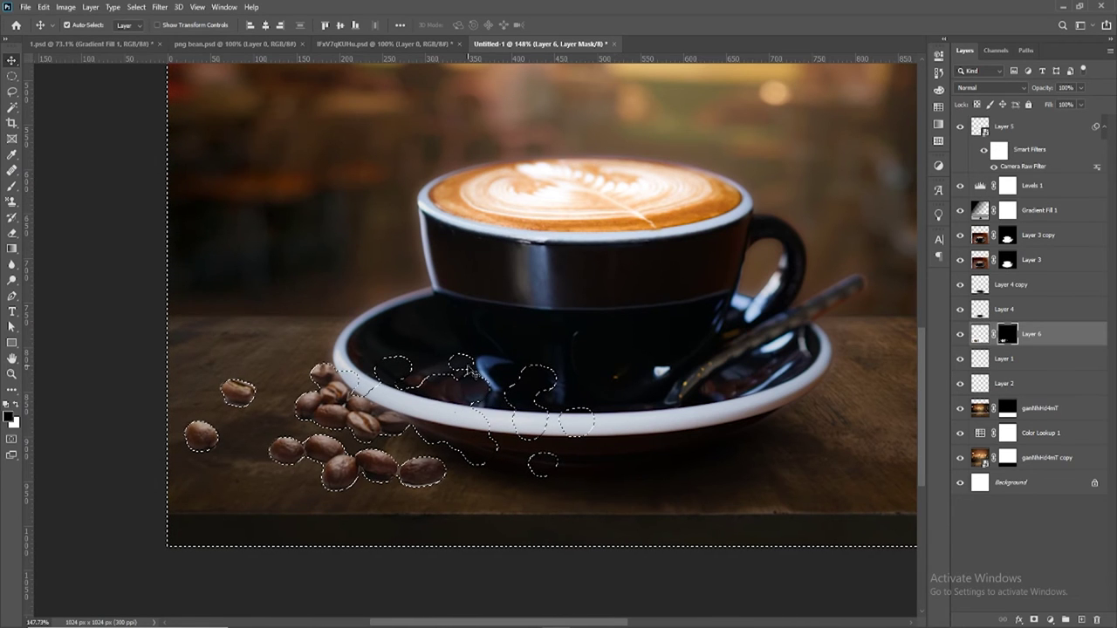
pyautogui.click(12, 186)
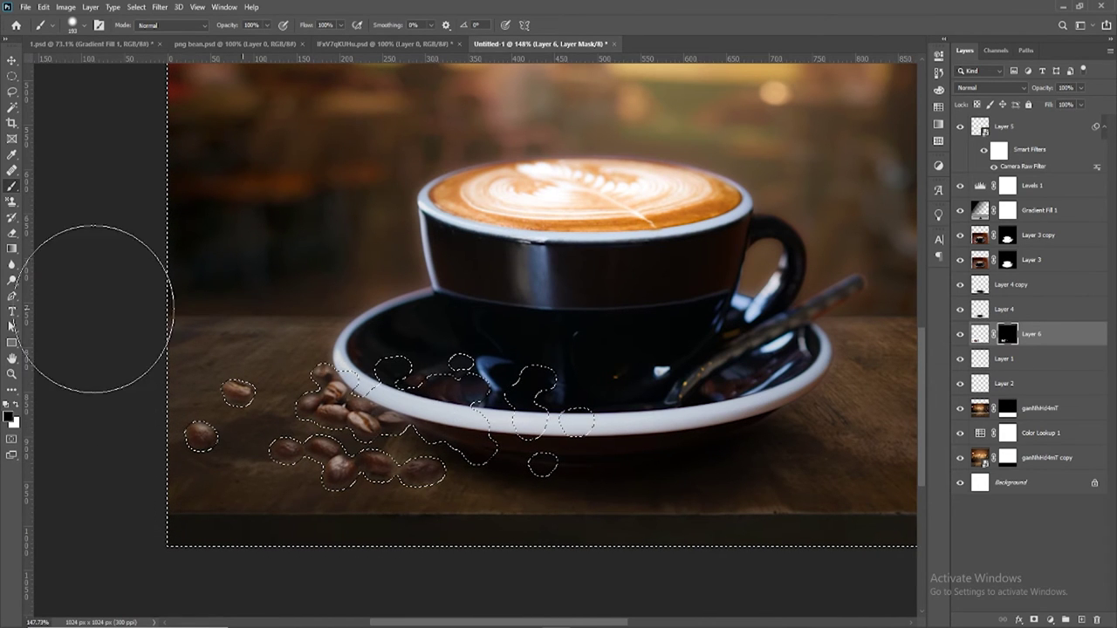
# Paint white with a 91 px brush over the left beans on Layer 6's mask, then deselect
pyautogui.click(77, 29)
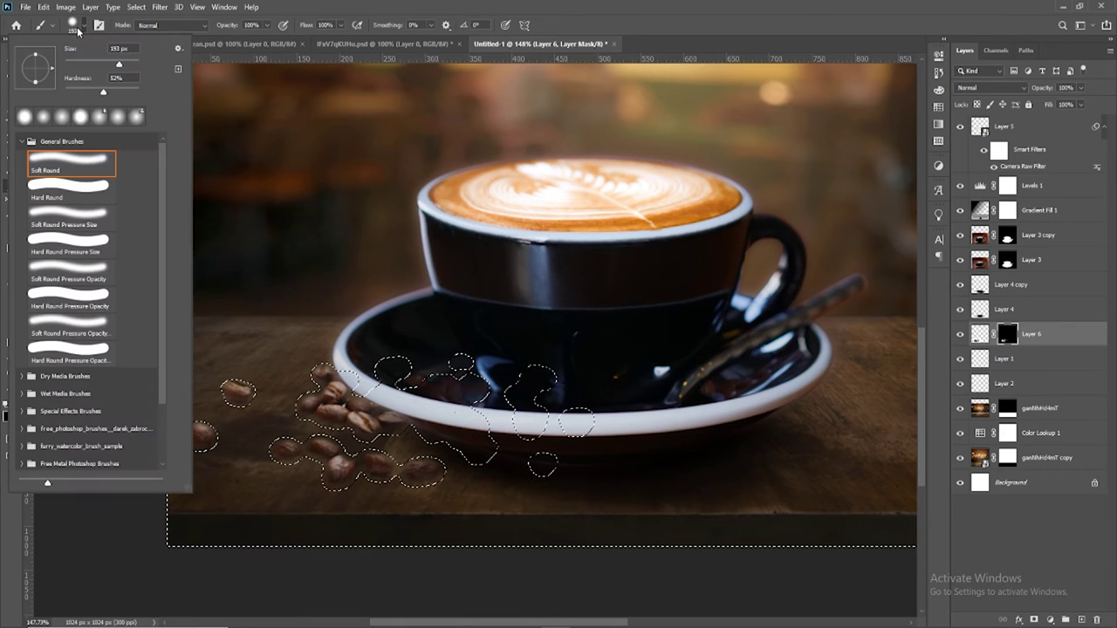
pyautogui.click(97, 64)
pyautogui.click(76, 33)
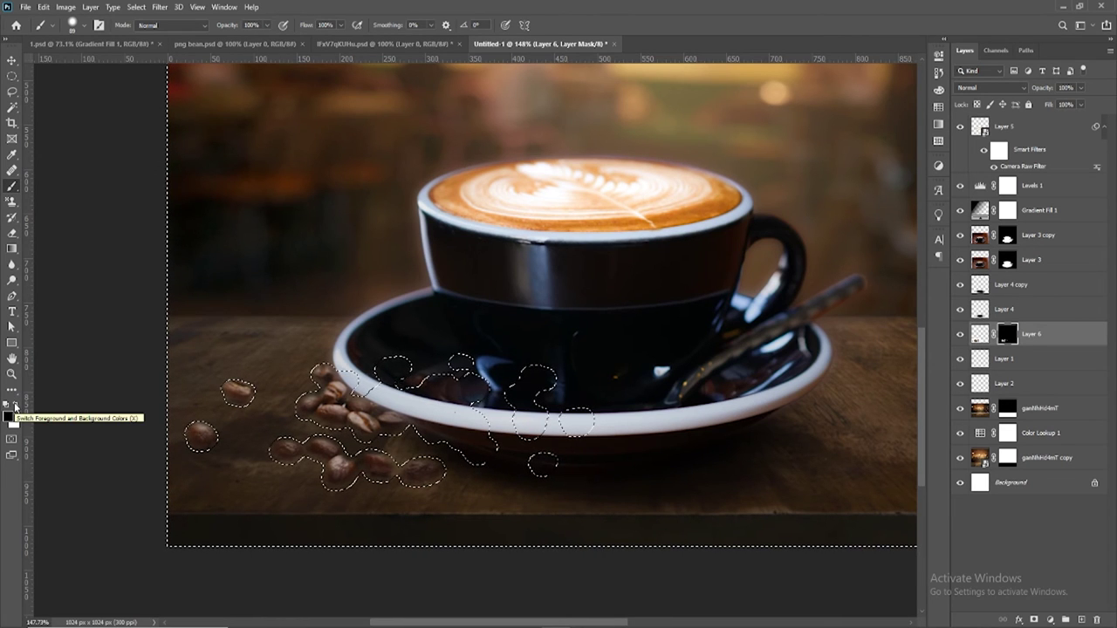
pyautogui.click(14, 407)
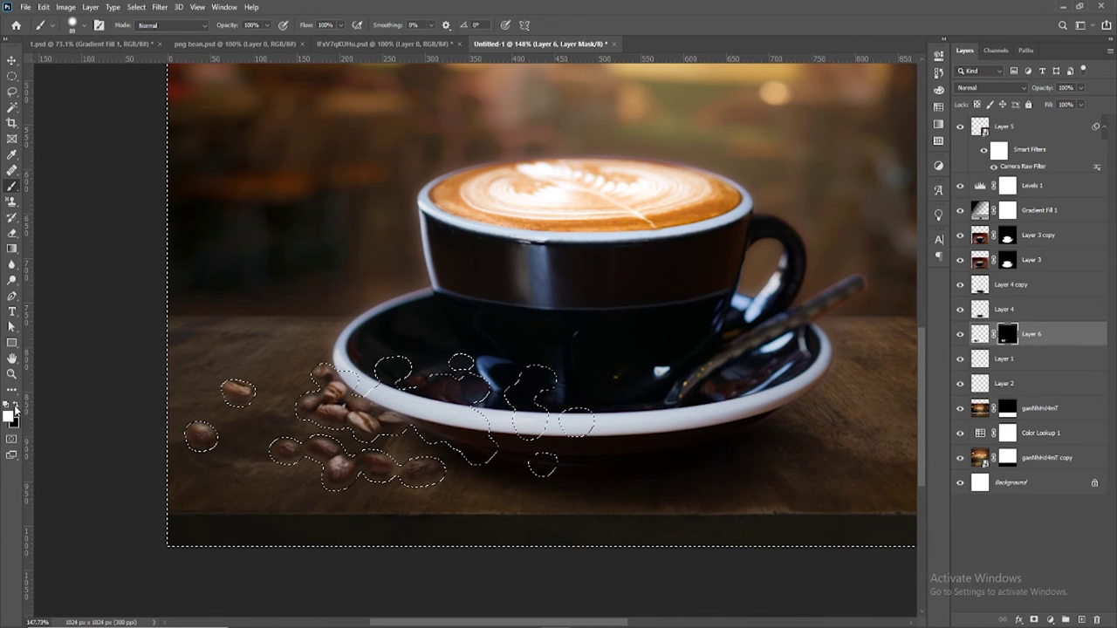
pyautogui.moveTo(205, 432)
pyautogui.mouseDown()
pyautogui.moveTo(229, 460)
pyautogui.moveTo(209, 454)
pyautogui.mouseUp()
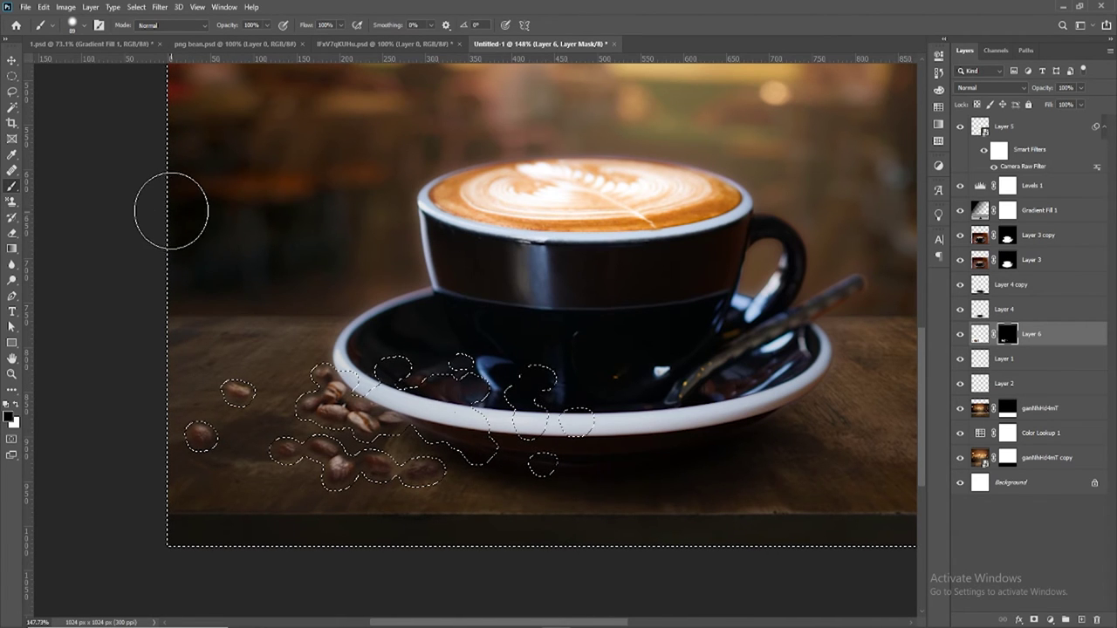
pyautogui.click(12, 62)
pyautogui.hotkey('ctrl', 'd')
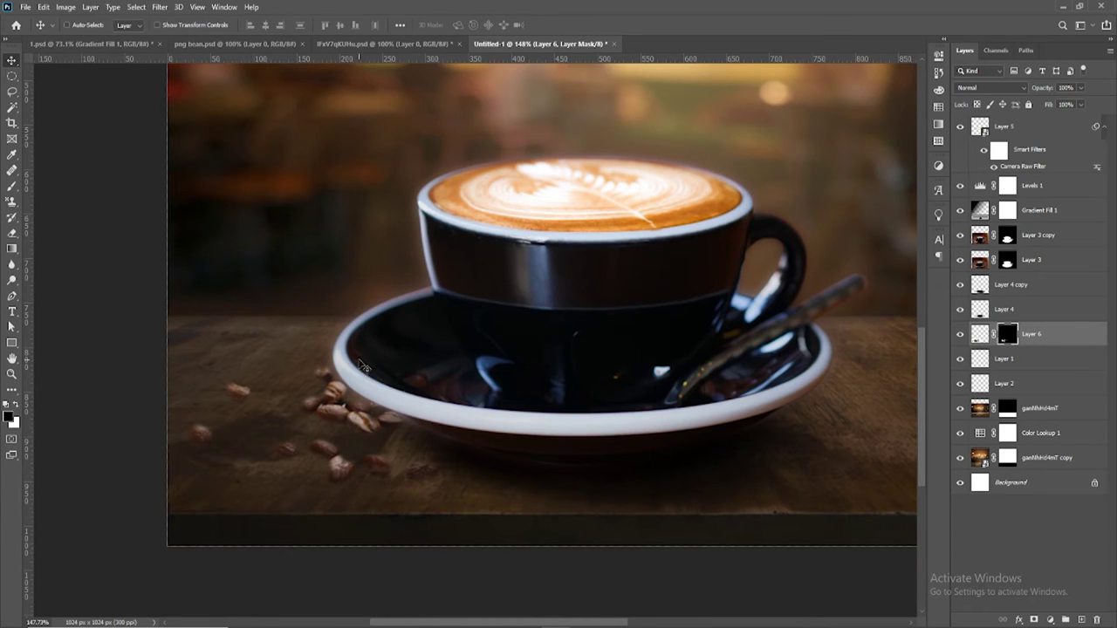
# Delete the old Layer 6 and drag a fresh copy of the beans from png bean into the banner
pyautogui.keyDown('alt'); pyautogui.scroll(-3, 412, 359); pyautogui.keyUp('alt')
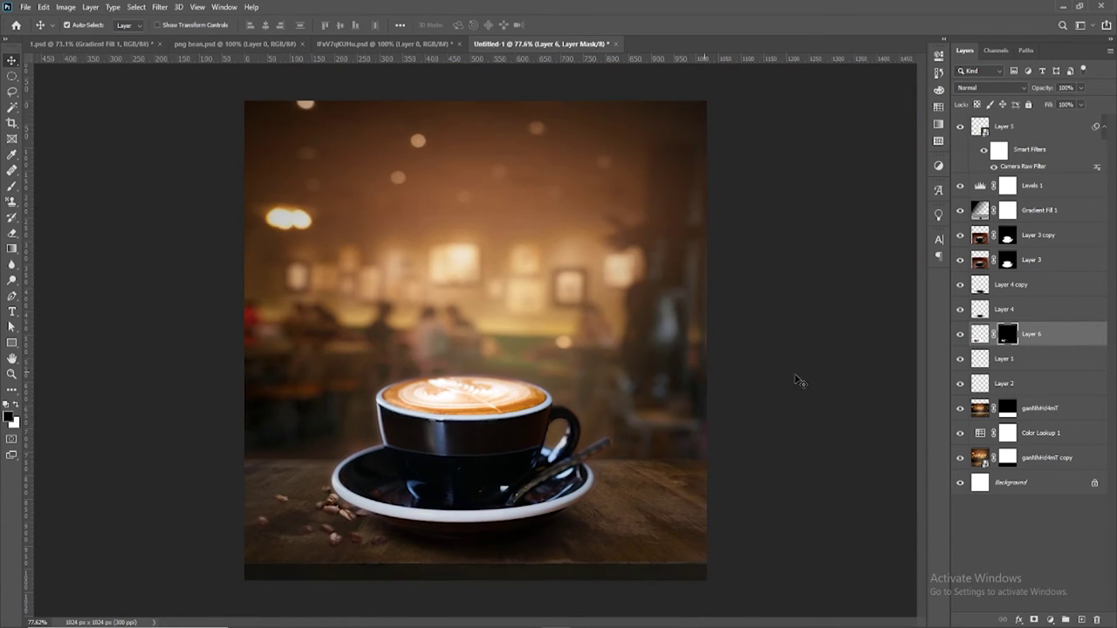
pyautogui.moveTo(1068, 342); pyautogui.dragTo(1098, 619)
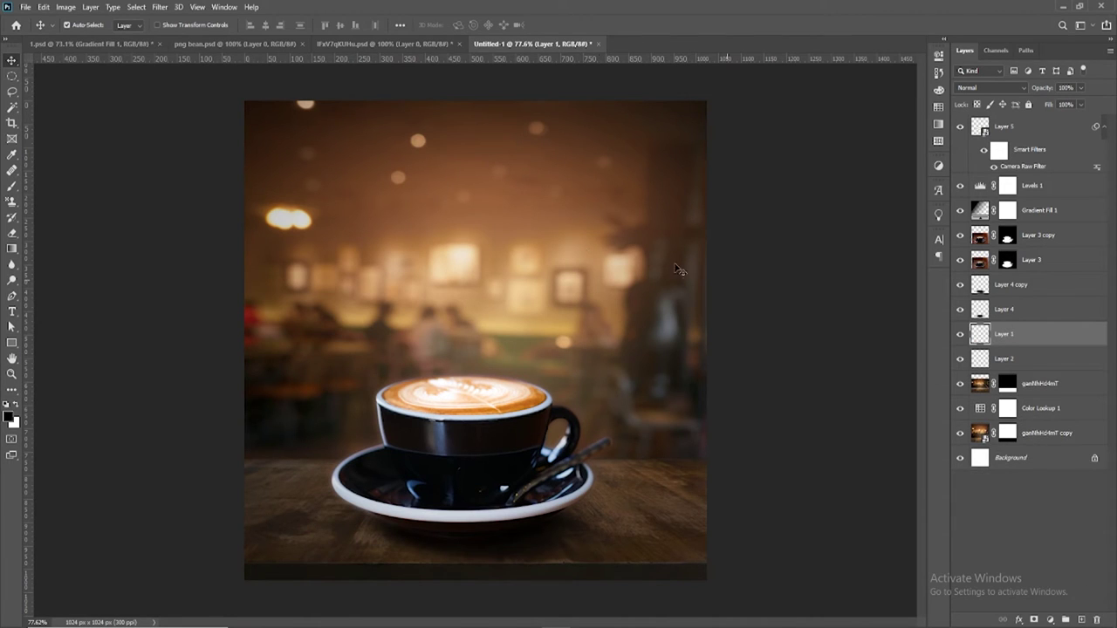
pyautogui.click(255, 44)
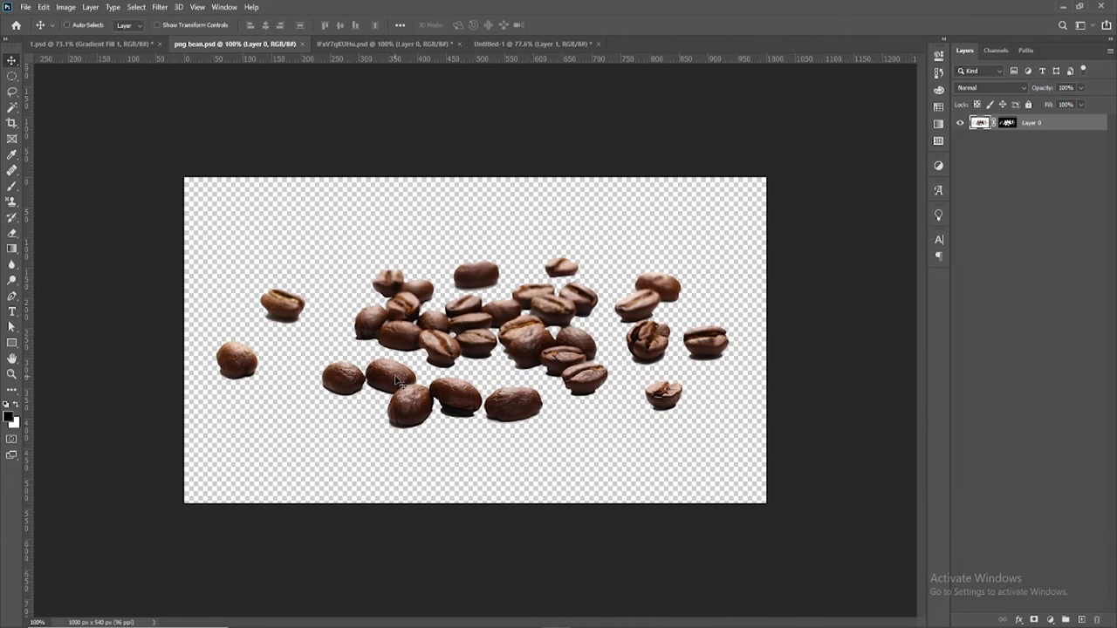
pyautogui.moveTo(397, 380); pyautogui.dragTo(415, 458)
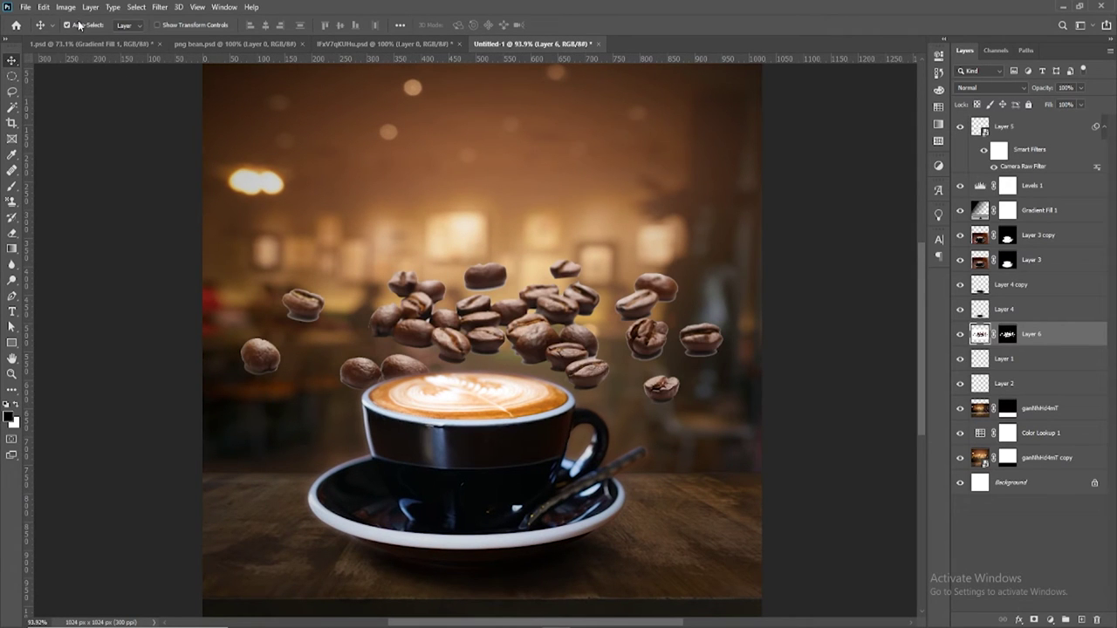
# Free-transform the new beans smaller beside the saucer and confirm the transform
pyautogui.click(43, 7)
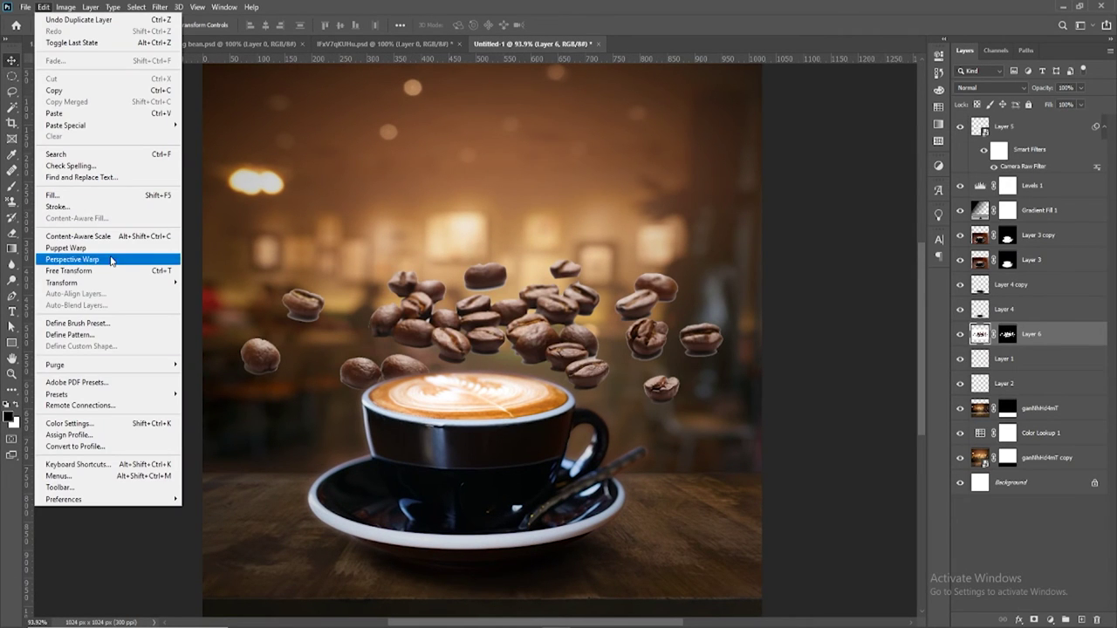
pyautogui.click(121, 271)
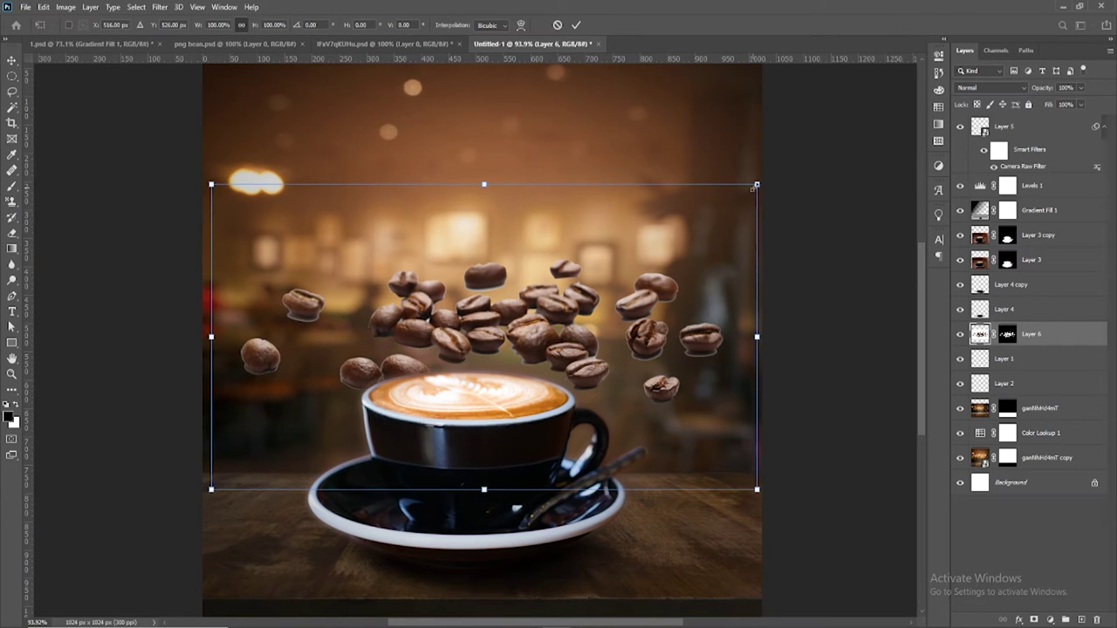
pyautogui.moveTo(756, 186); pyautogui.dragTo(517, 319)
pyautogui.moveTo(457, 329); pyautogui.dragTo(439, 538)
pyautogui.moveTo(500, 457); pyautogui.dragTo(481, 458)
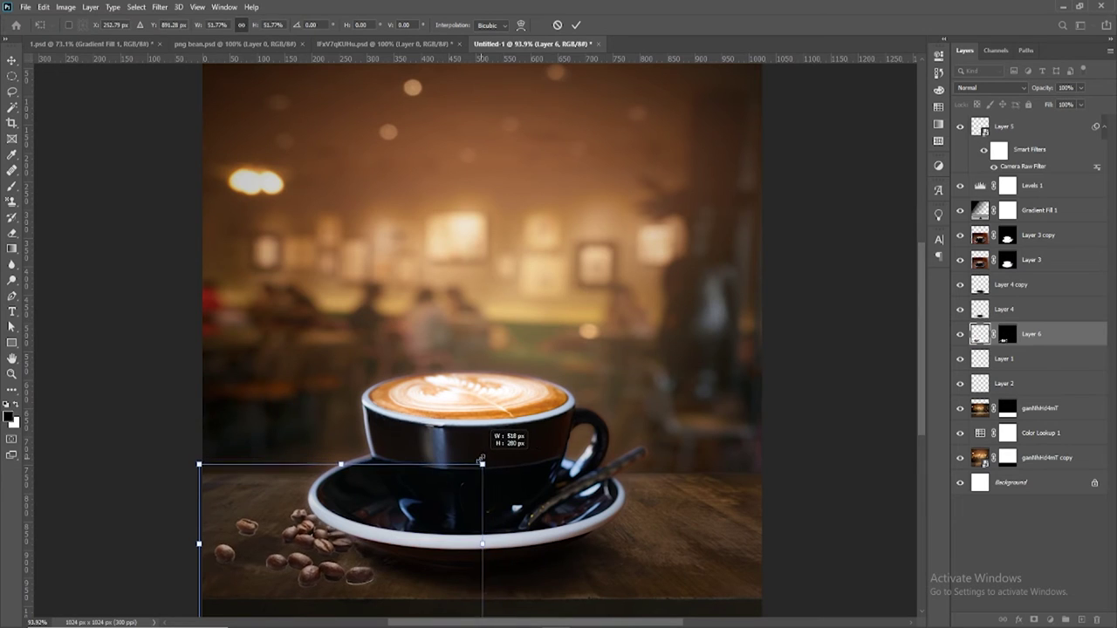
pyautogui.press('Return')
pyautogui.scroll(1, 394, 435)
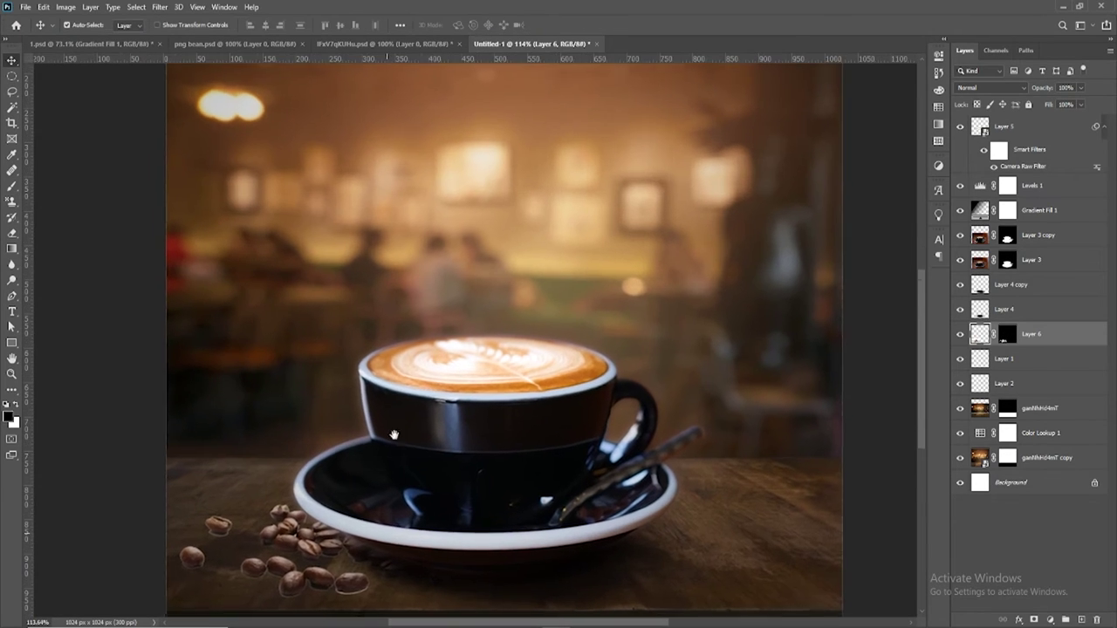
pyautogui.scroll(-3, 393, 435)
pyautogui.click(290, 437)
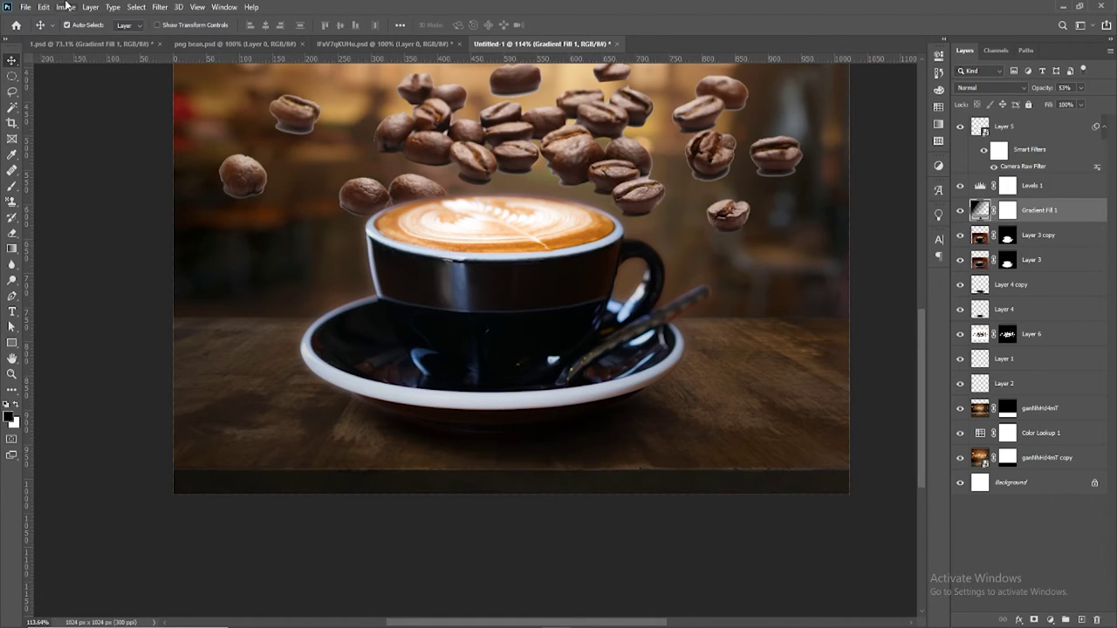
# Dismiss the transform error on Gradient Fill 1 and start Free Transform on Layer 6 instead
pyautogui.click(43, 7)
pyautogui.moveTo(63, 282)
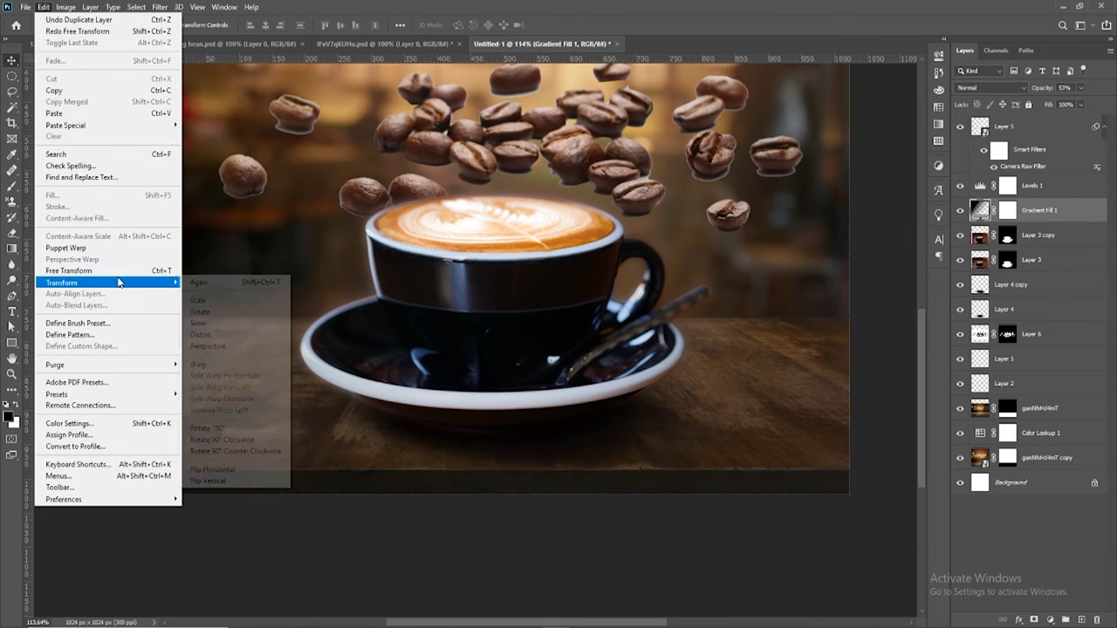
pyautogui.click(119, 282)
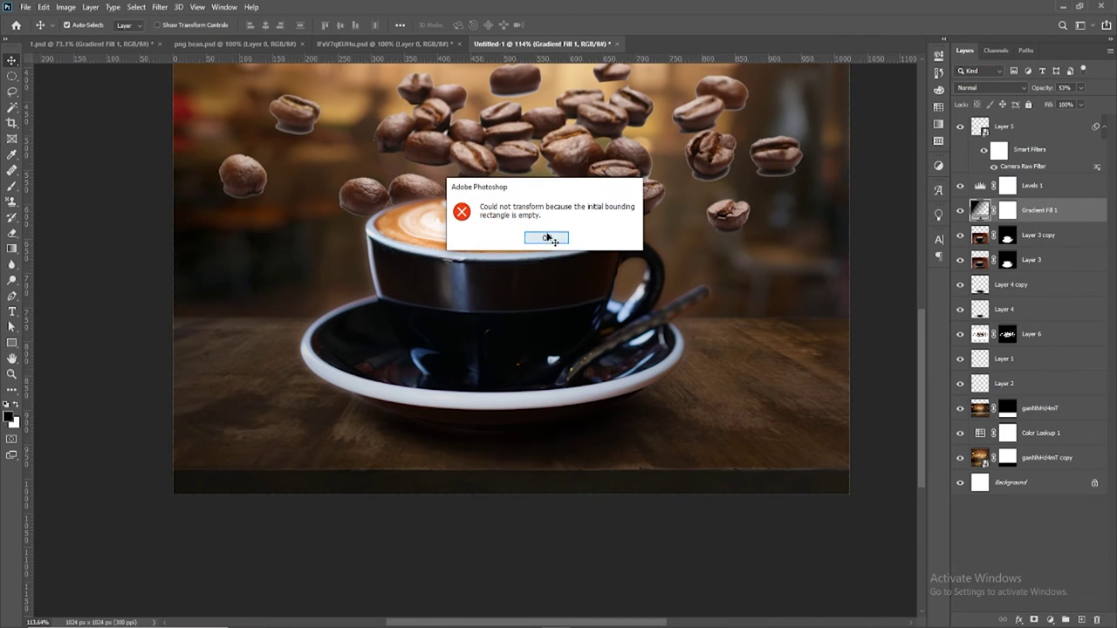
pyautogui.click(548, 238)
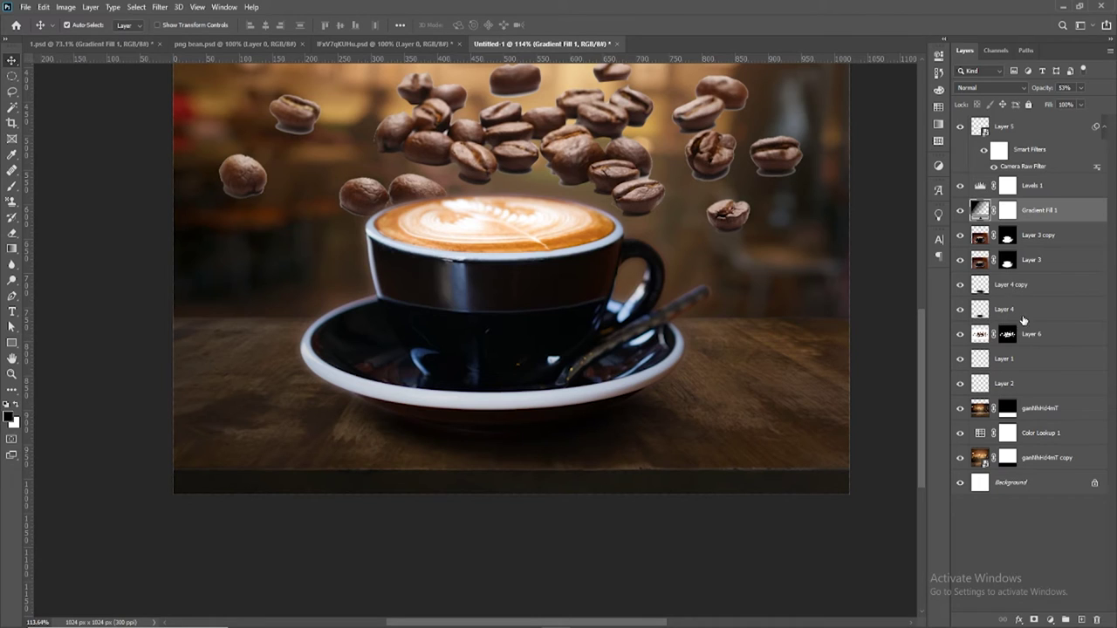
pyautogui.click(1030, 334)
pyautogui.click(46, 7)
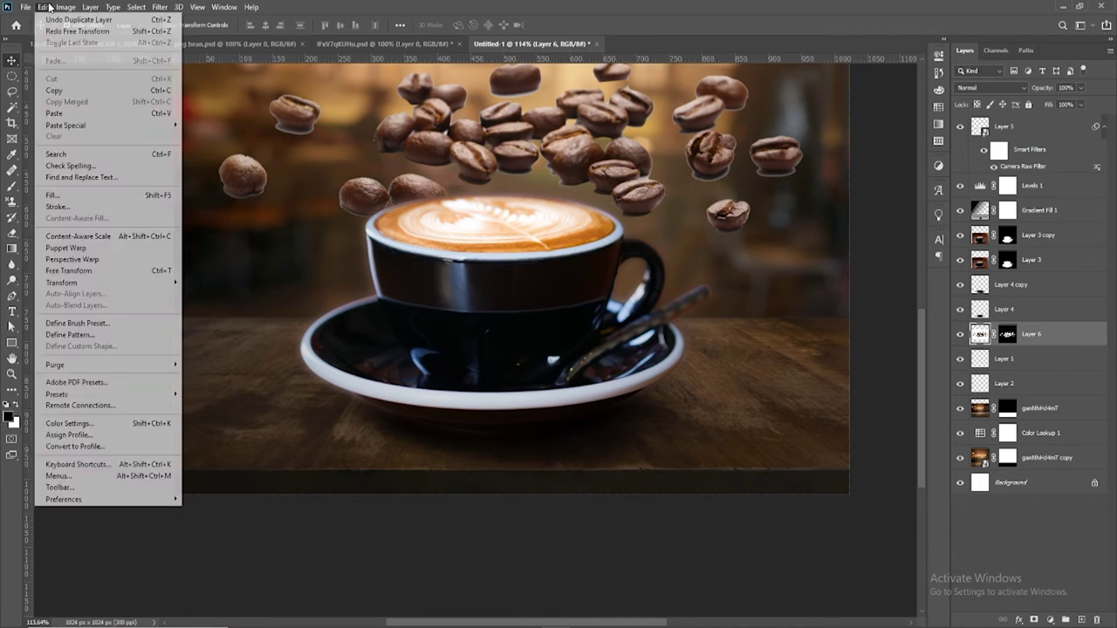
pyautogui.click(137, 272)
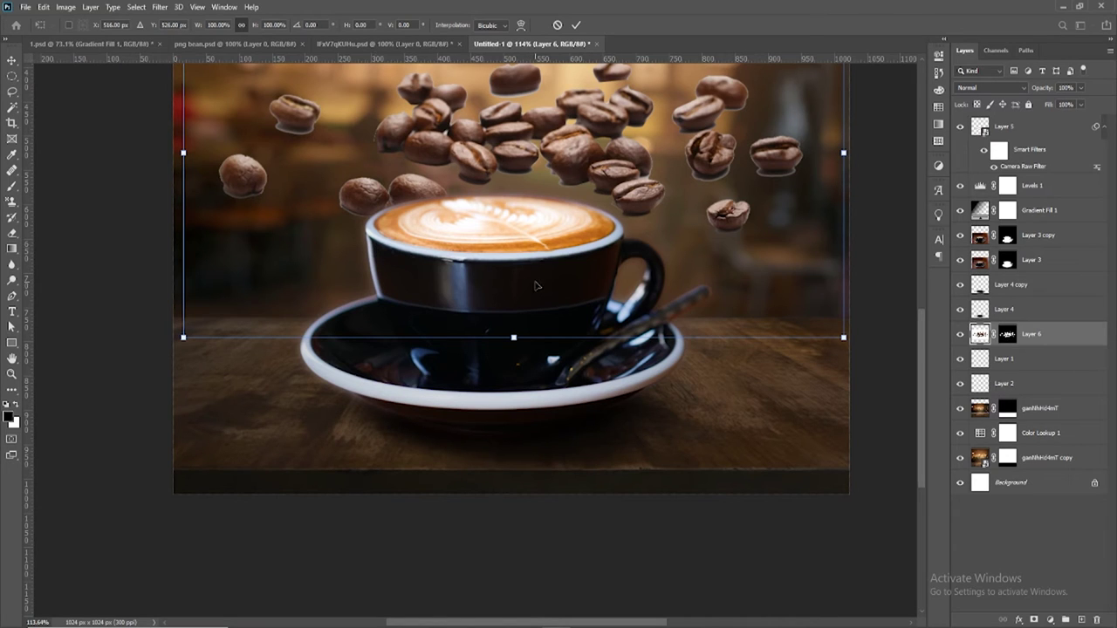
# Scale the beans to about 49% and place them on the lower-left tabletop beside the saucer
pyautogui.moveTo(856, 342)
pyautogui.mouseDown()
pyautogui.moveTo(516, 369)
pyautogui.moveTo(502, 454)
pyautogui.mouseUp()
pyautogui.scroll(-1, 499, 376)
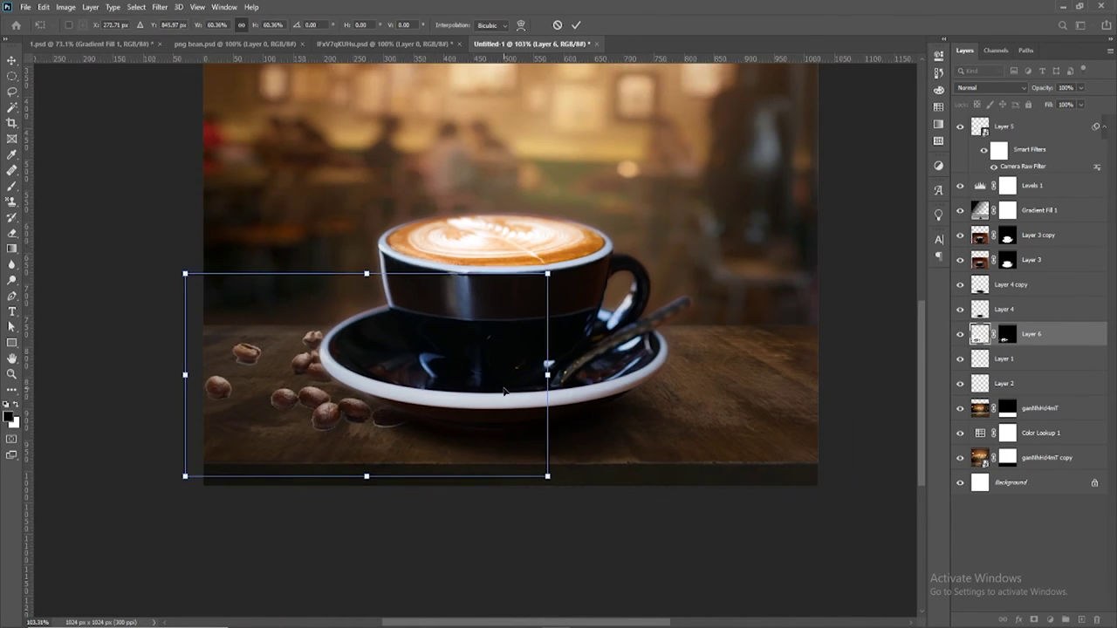
pyautogui.scroll(-1, 498, 376)
pyautogui.scroll(-1, 498, 376)
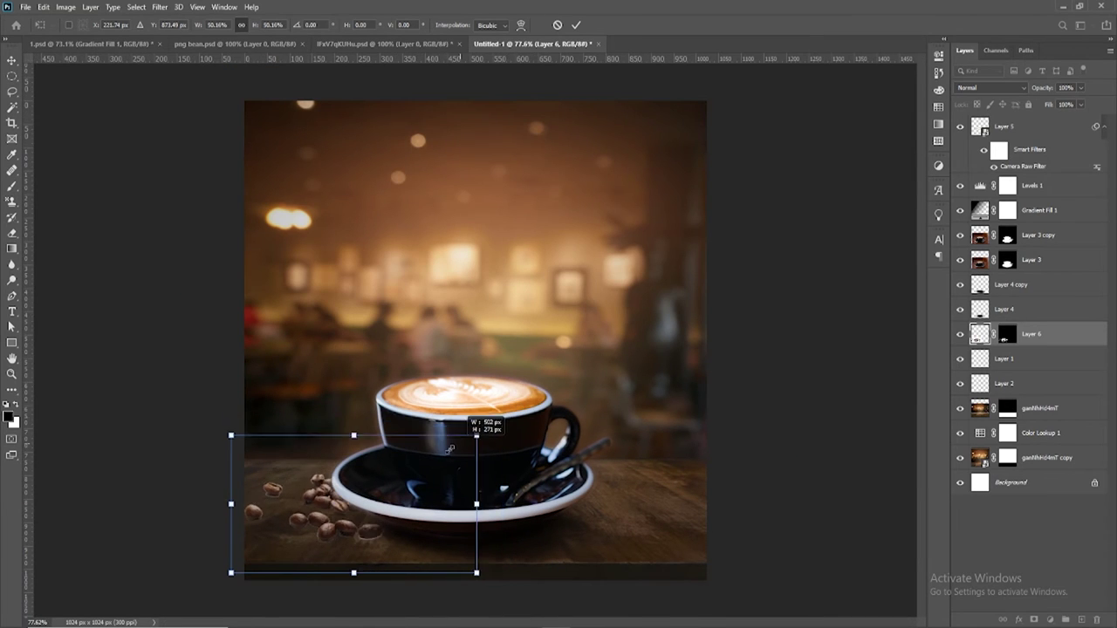
pyautogui.moveTo(504, 420)
pyautogui.mouseDown()
pyautogui.moveTo(446, 456)
pyautogui.moveTo(439, 496)
pyautogui.mouseUp()
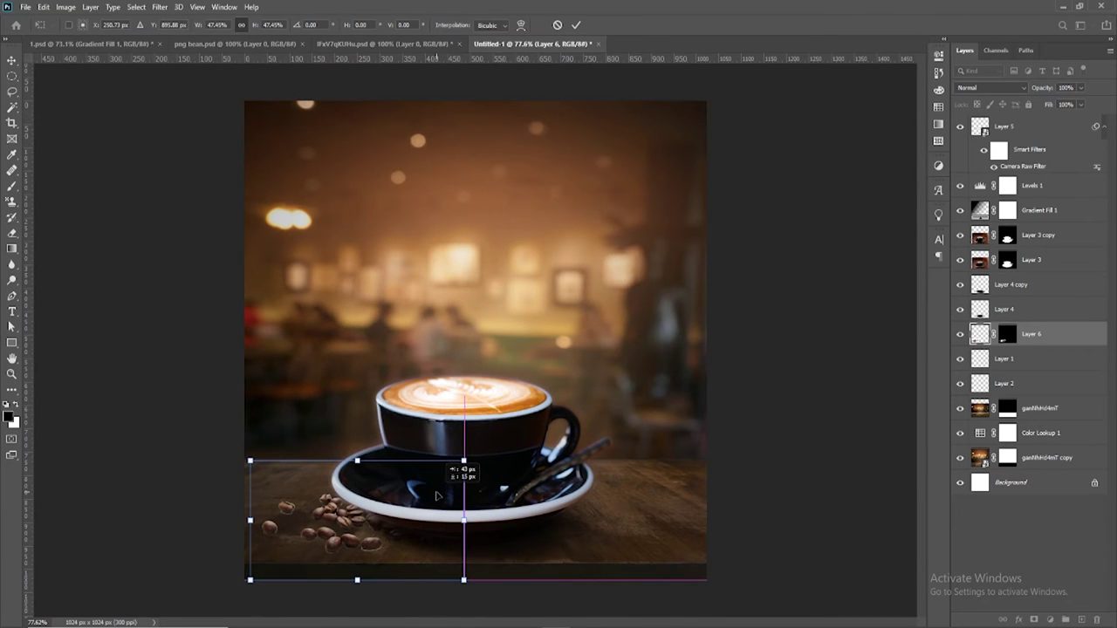
pyautogui.moveTo(458, 460)
pyautogui.mouseDown()
pyautogui.moveTo(516, 445)
pyautogui.moveTo(464, 483)
pyautogui.moveTo(464, 459)
pyautogui.moveTo(415, 482)
pyautogui.mouseUp()
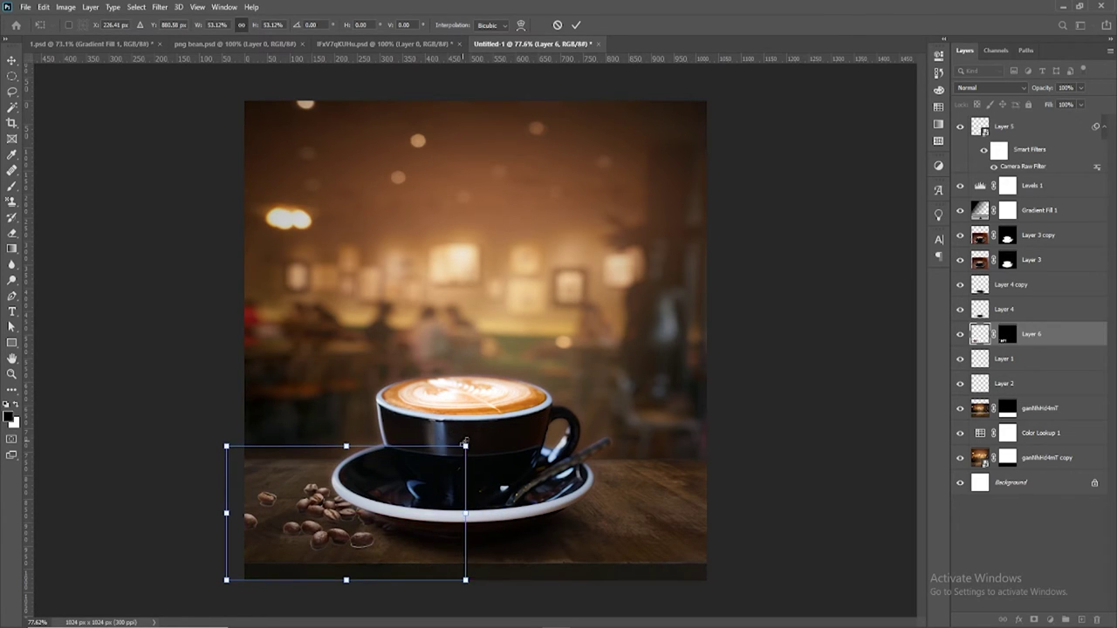
pyautogui.moveTo(464, 455); pyautogui.dragTo(427, 478)
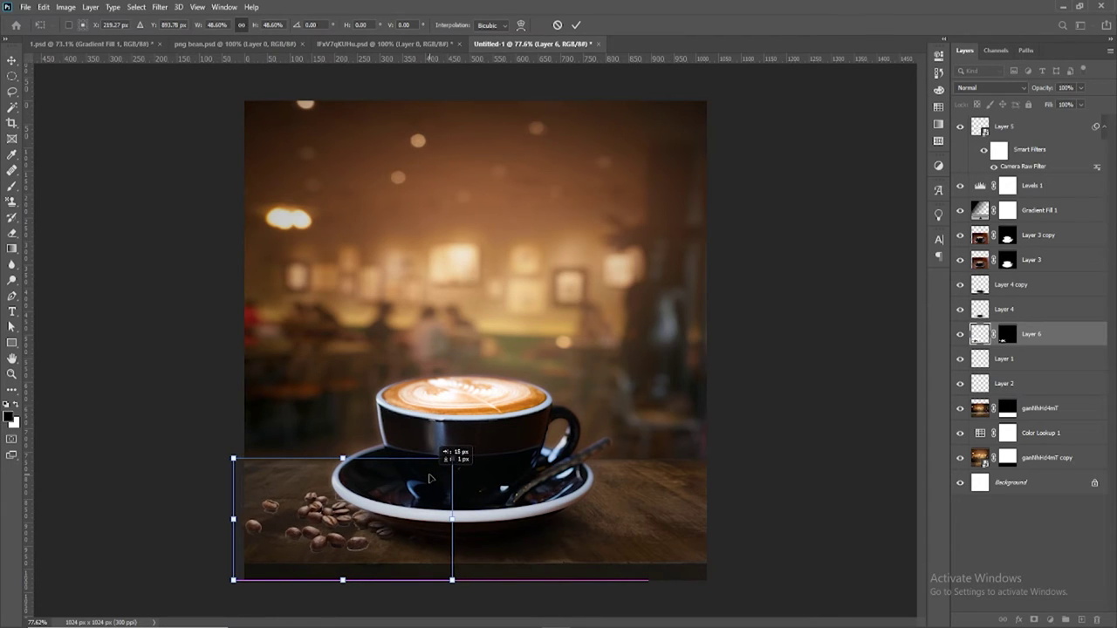
pyautogui.click(577, 23)
pyautogui.scroll(4, 420, 375)
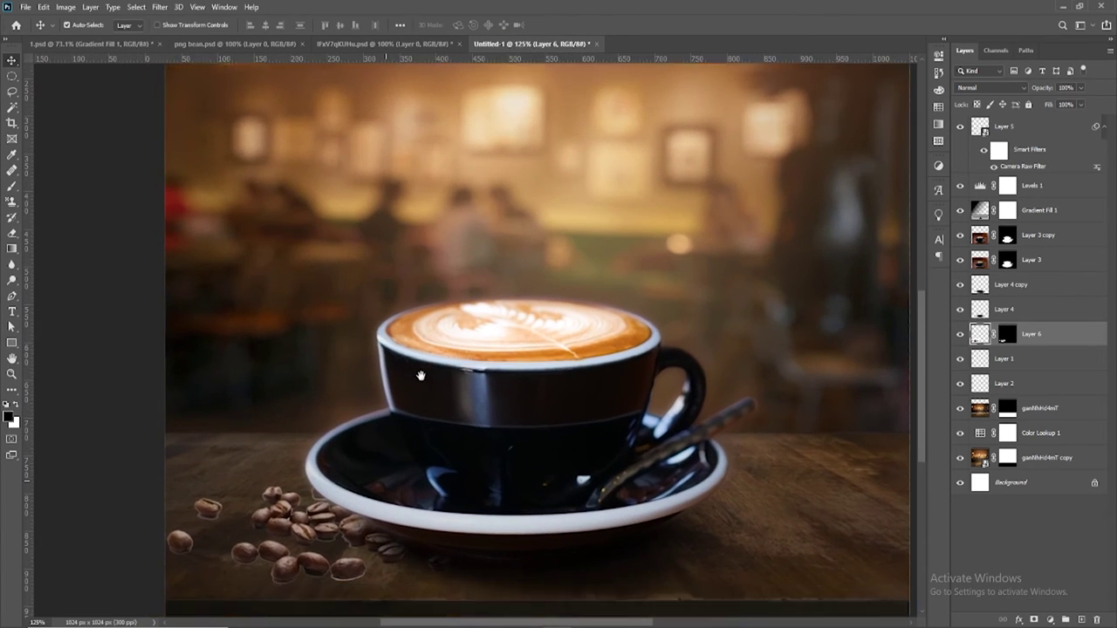
# Target Layer 6's mask and load the beans' outline as a selection
pyautogui.moveTo(419, 375); pyautogui.dragTo(435, 292)
pyautogui.click(1038, 211)
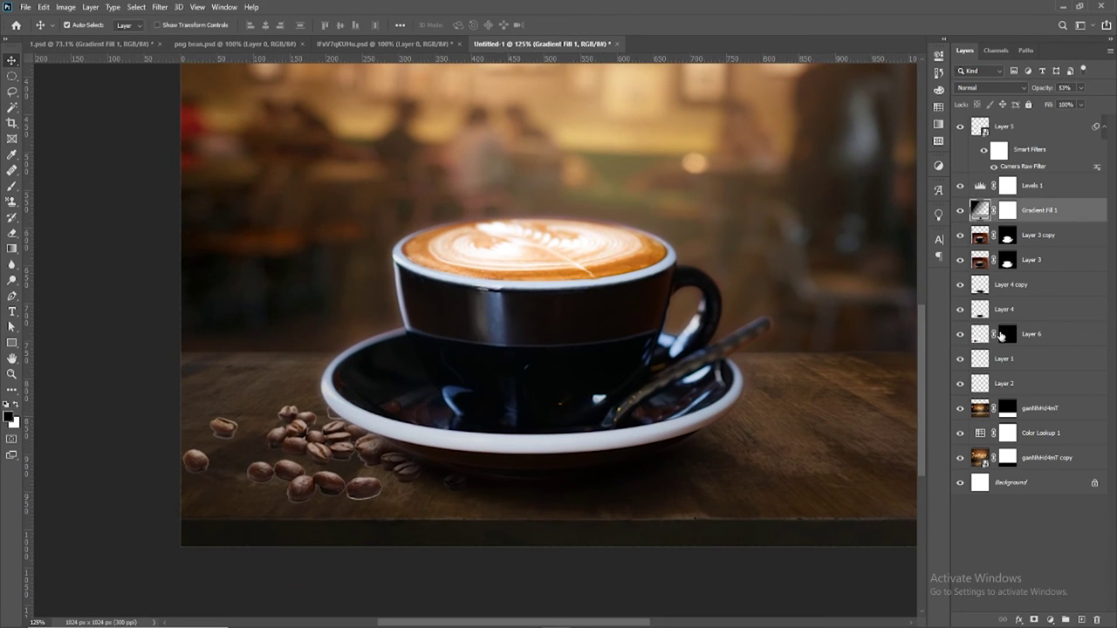
pyautogui.click(1005, 334)
pyautogui.keyDown('ctrl'); pyautogui.click(981, 339); pyautogui.keyUp('ctrl')
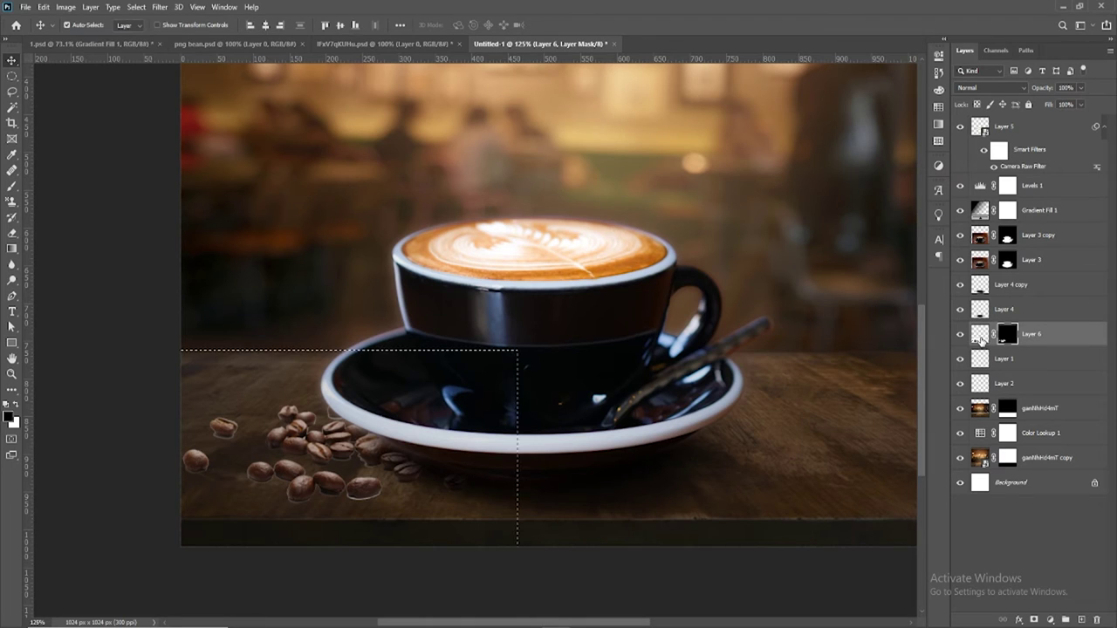
pyautogui.keyDown('ctrl'); pyautogui.click(1006, 336); pyautogui.keyUp('ctrl')
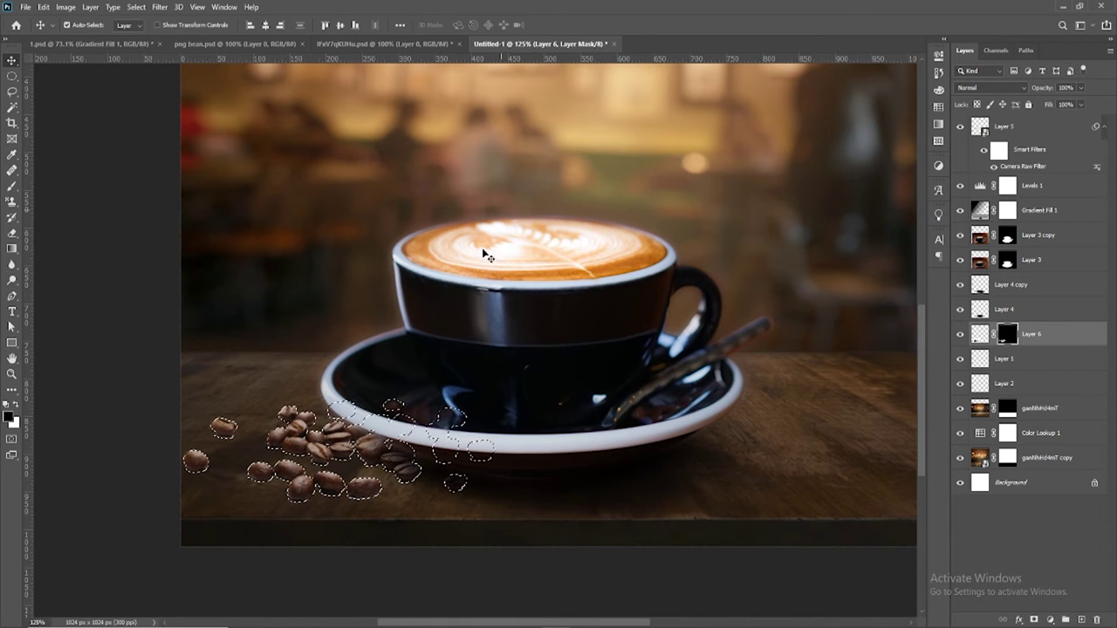
# Invert the selection to everything outside the beans, feather it 4 pixels, and pick the Brush
pyautogui.scroll(-3, 442, 301)
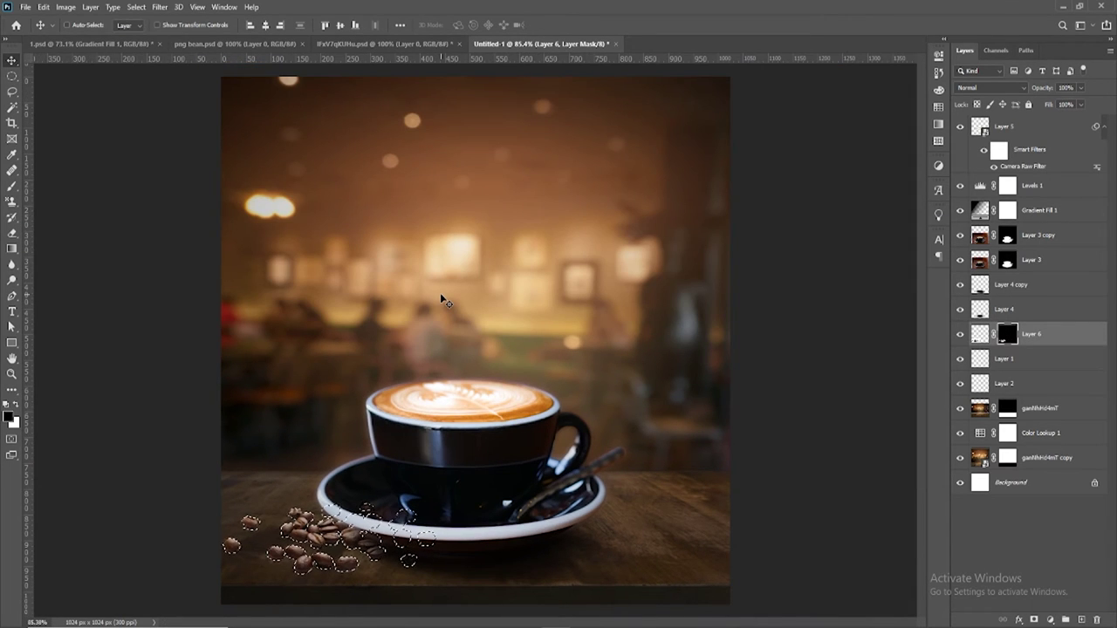
pyautogui.hotkey('ctrl', 'shift', 'i')
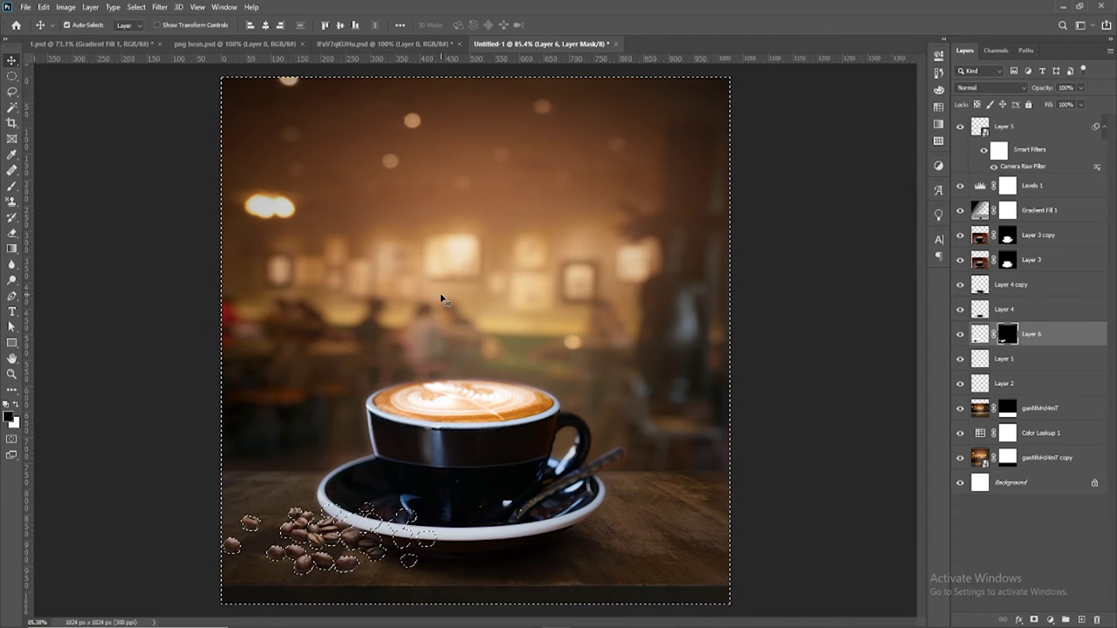
pyautogui.hotkey('shift', 'F6')
pyautogui.press('Return')
pyautogui.press('b')
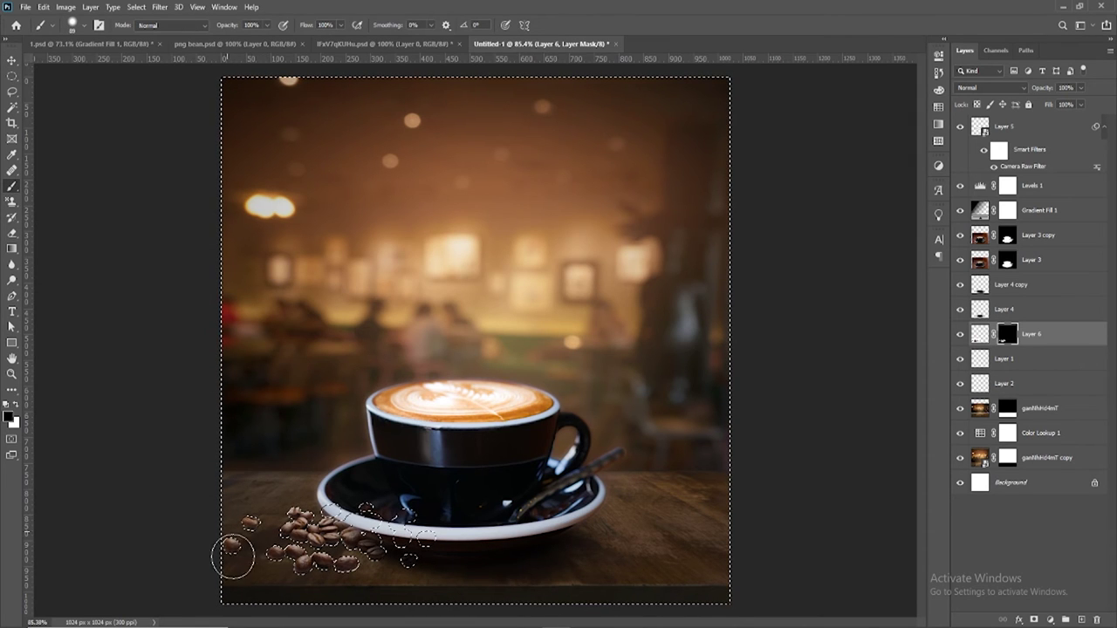
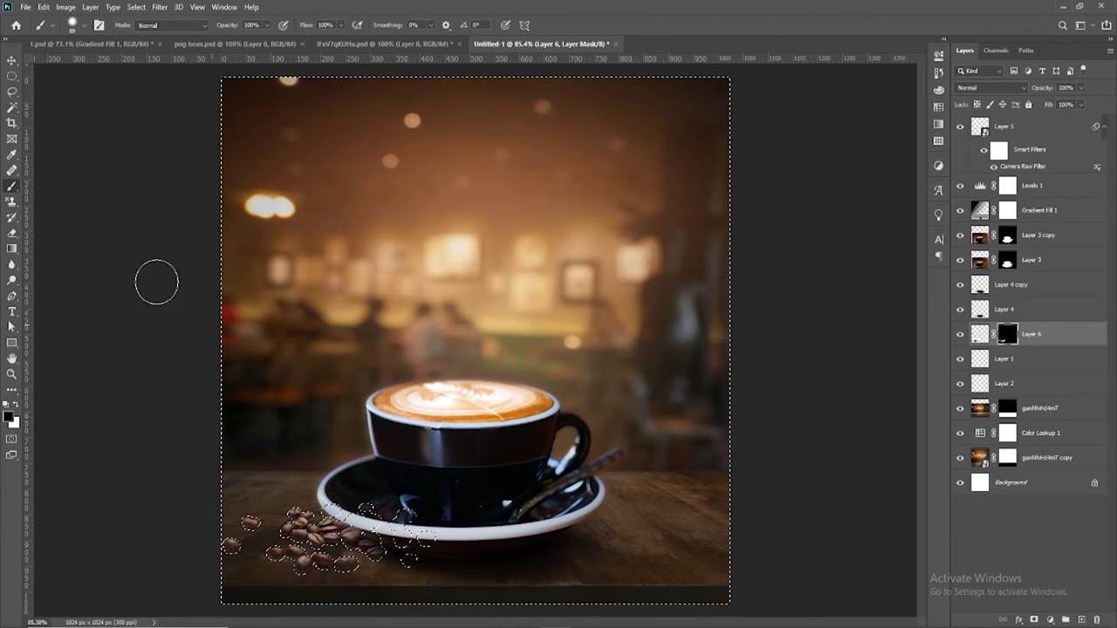
# Duplicate the Layer 6 coffee beans, move the copy right of the saucer, and flip it horizontally
pyautogui.press('v')
pyautogui.hotkey('ctrl', 'd')
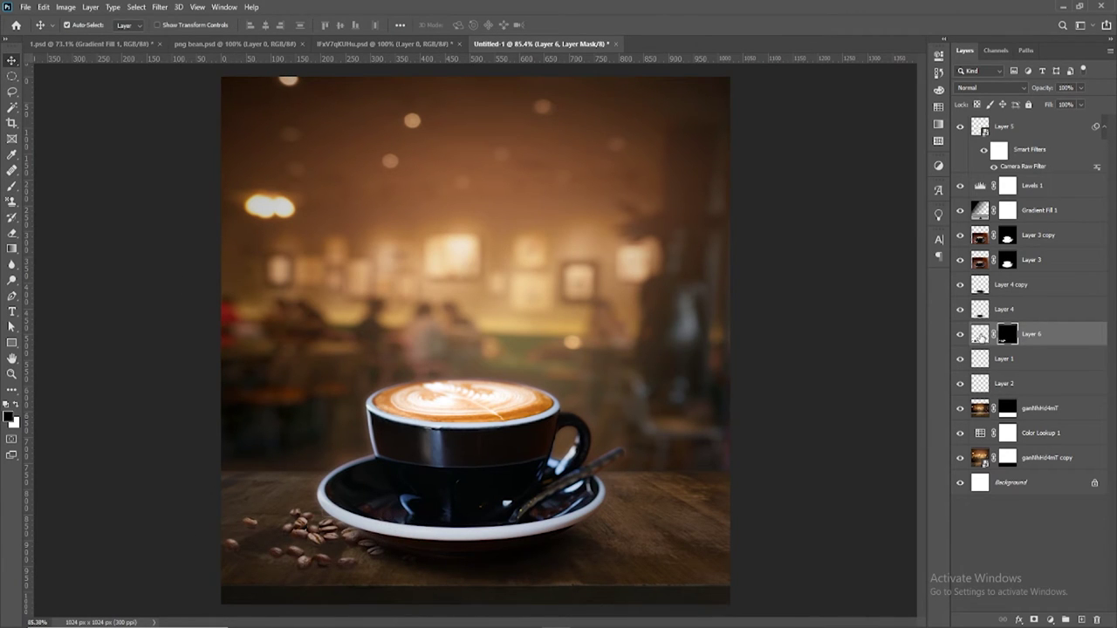
pyautogui.moveTo(1048, 334)
pyautogui.mouseDown()
pyautogui.moveTo(1071, 614)
pyautogui.moveTo(1082, 619)
pyautogui.mouseUp()
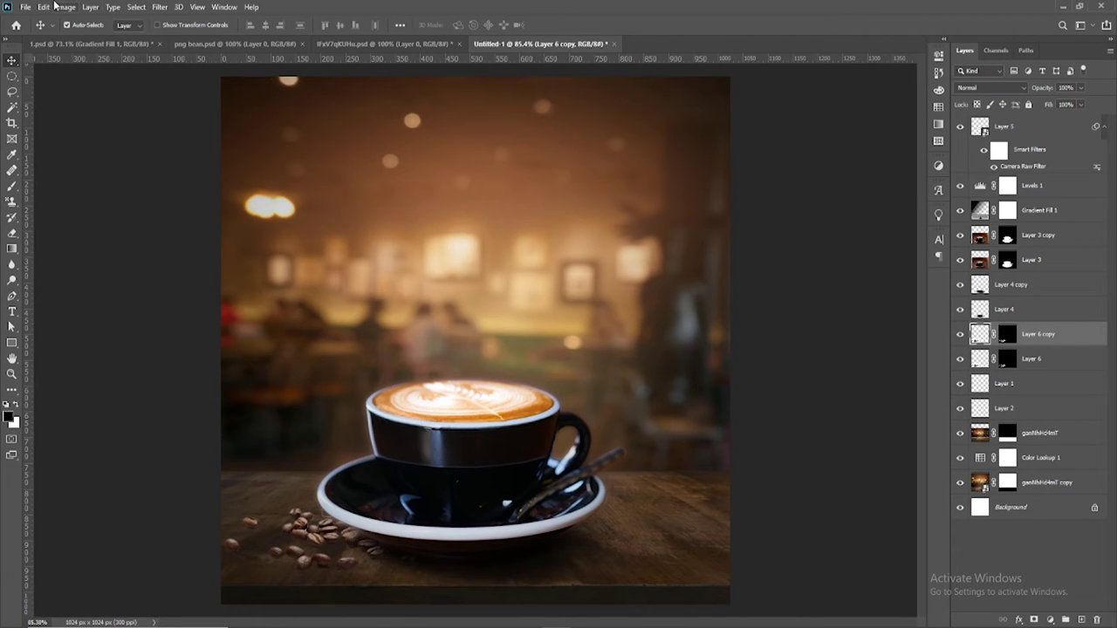
pyautogui.click(43, 7)
pyautogui.click(99, 272)
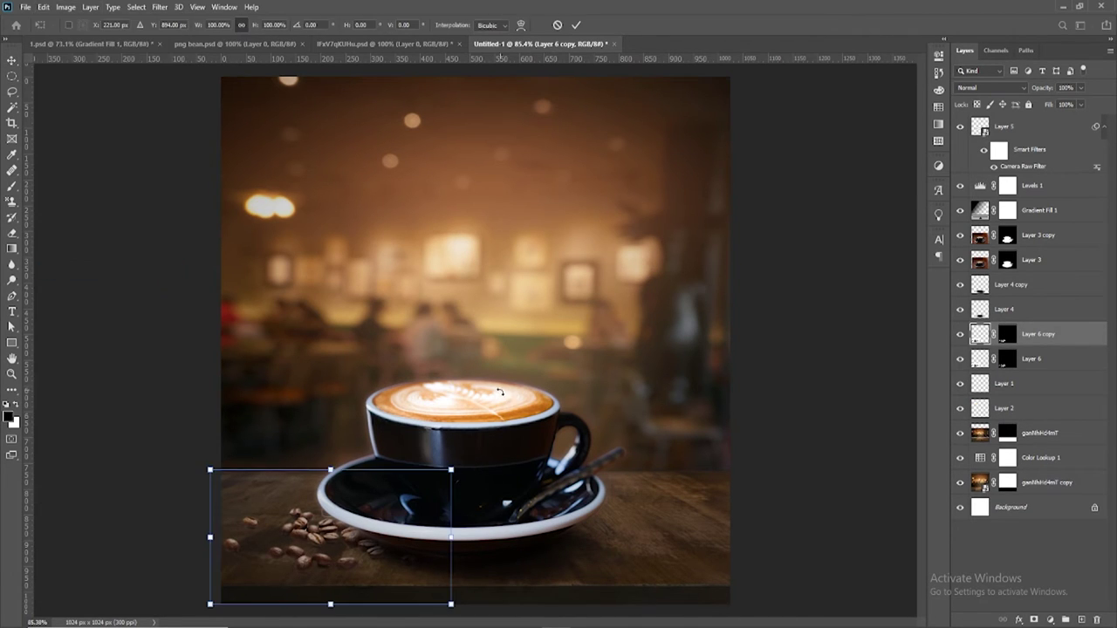
pyautogui.moveTo(378, 542)
pyautogui.mouseDown()
pyautogui.moveTo(643, 536)
pyautogui.moveTo(664, 506)
pyautogui.moveTo(677, 522)
pyautogui.moveTo(681, 506)
pyautogui.moveTo(693, 529)
pyautogui.mouseUp()
pyautogui.rightClick(679, 523)
pyautogui.click(722, 503)
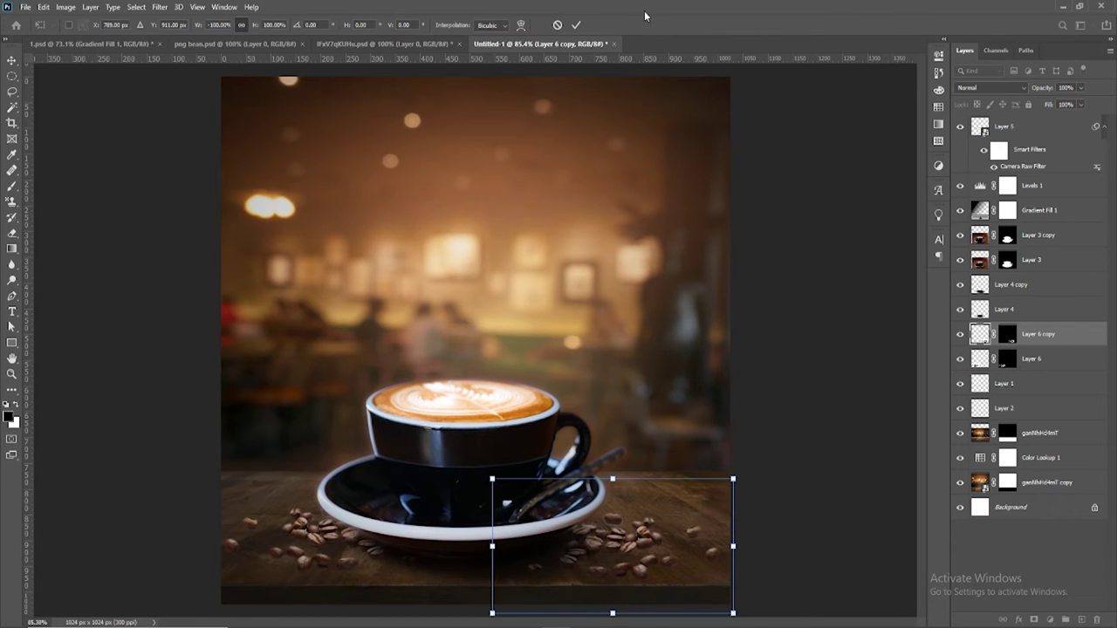
pyautogui.click(575, 25)
pyautogui.scroll(2, 574, 357)
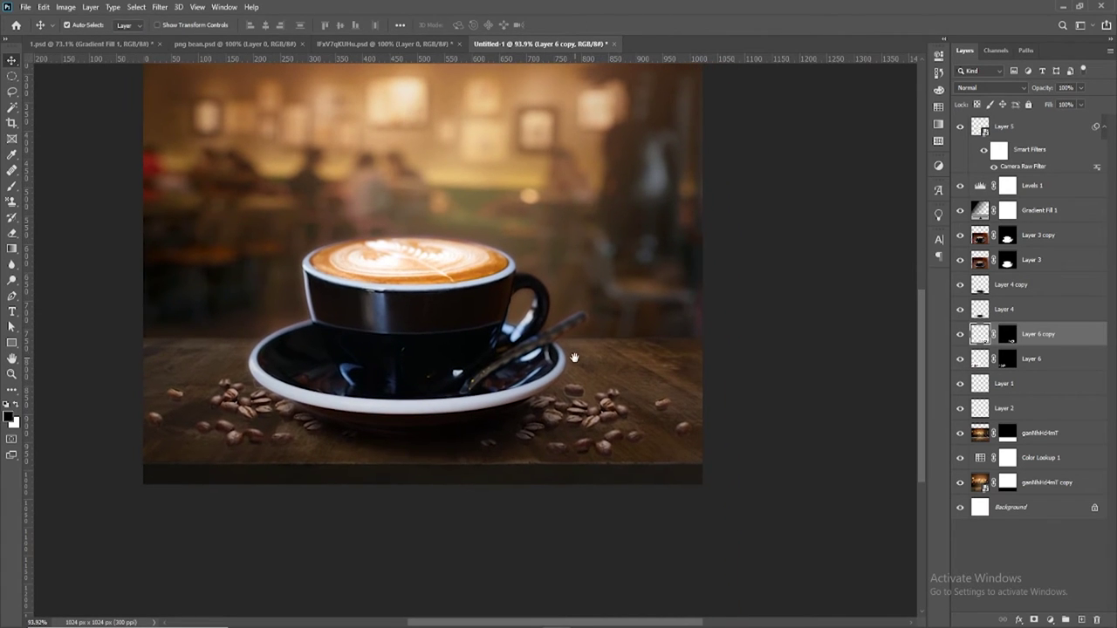
# Fill a 2 px feathered bean-shaped selection with black on Layer 7, placed below Layer 6
pyautogui.keyDown('ctrl'); pyautogui.click(1008, 338); pyautogui.keyUp('ctrl')
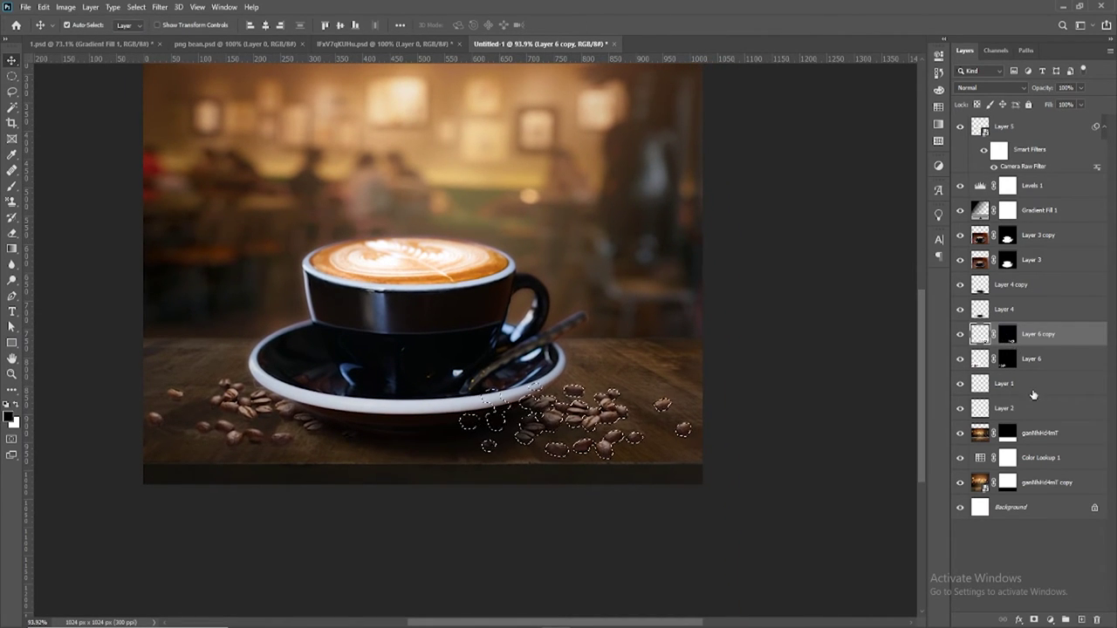
pyautogui.click(1082, 621)
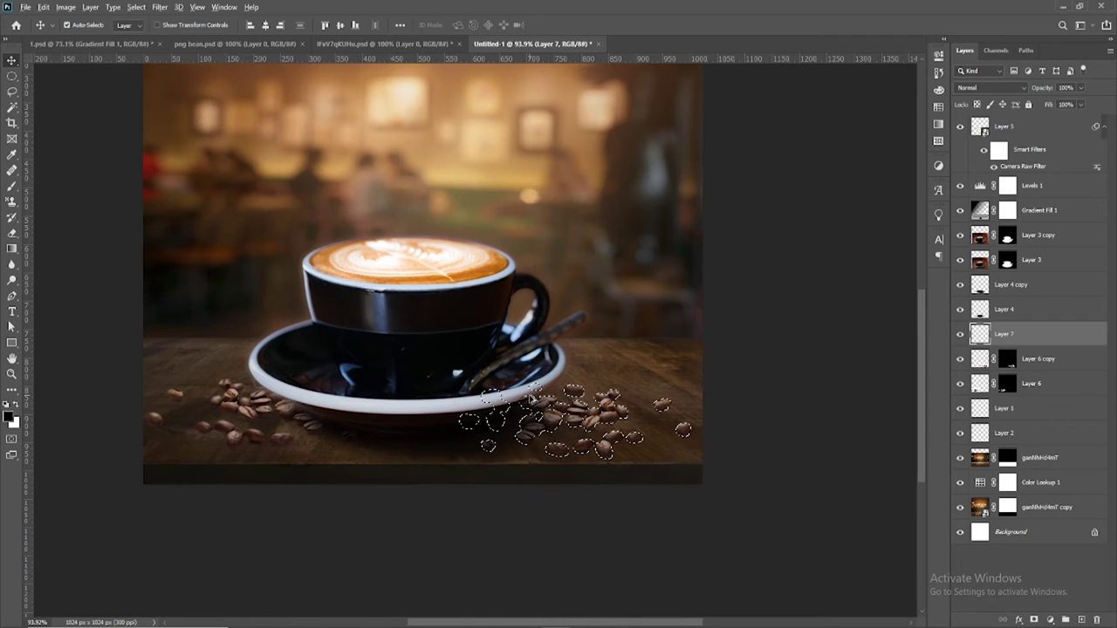
pyautogui.hotkey('shift', 'F6')
pyautogui.press('Return')
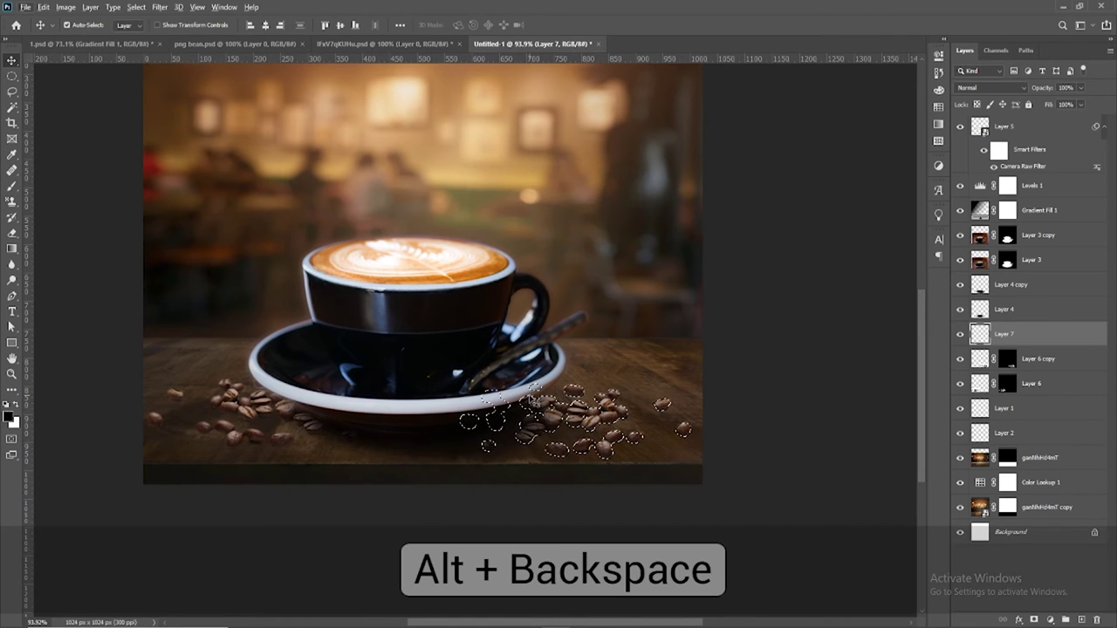
pyautogui.hotkey('alt', 'BackSpace')
pyautogui.hotkey('ctrl', 'd')
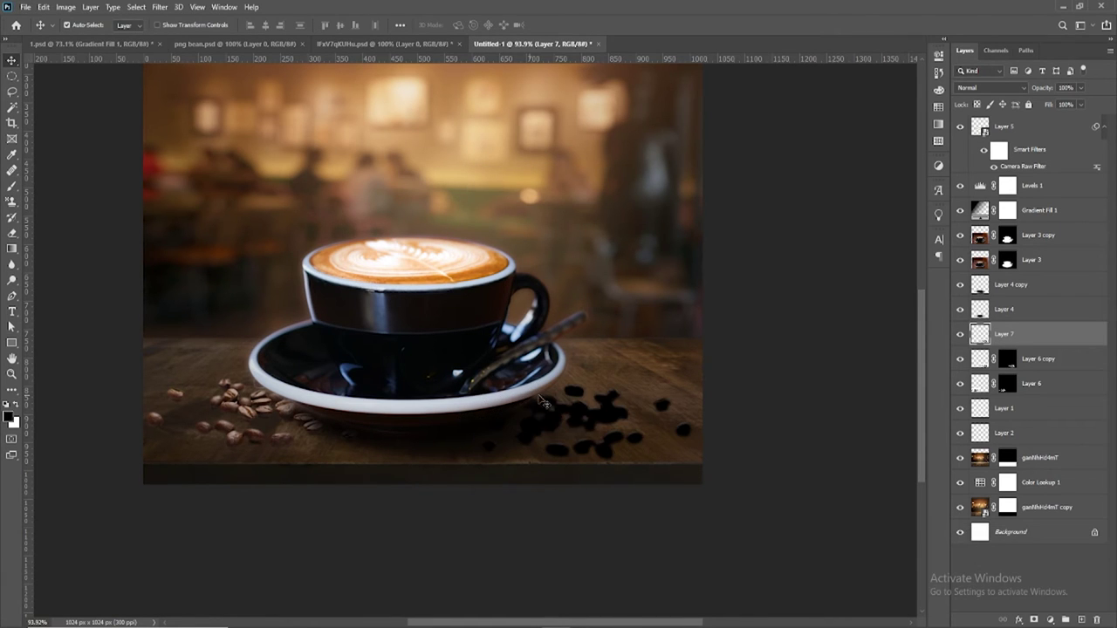
pyautogui.moveTo(1032, 331); pyautogui.dragTo(1035, 393)
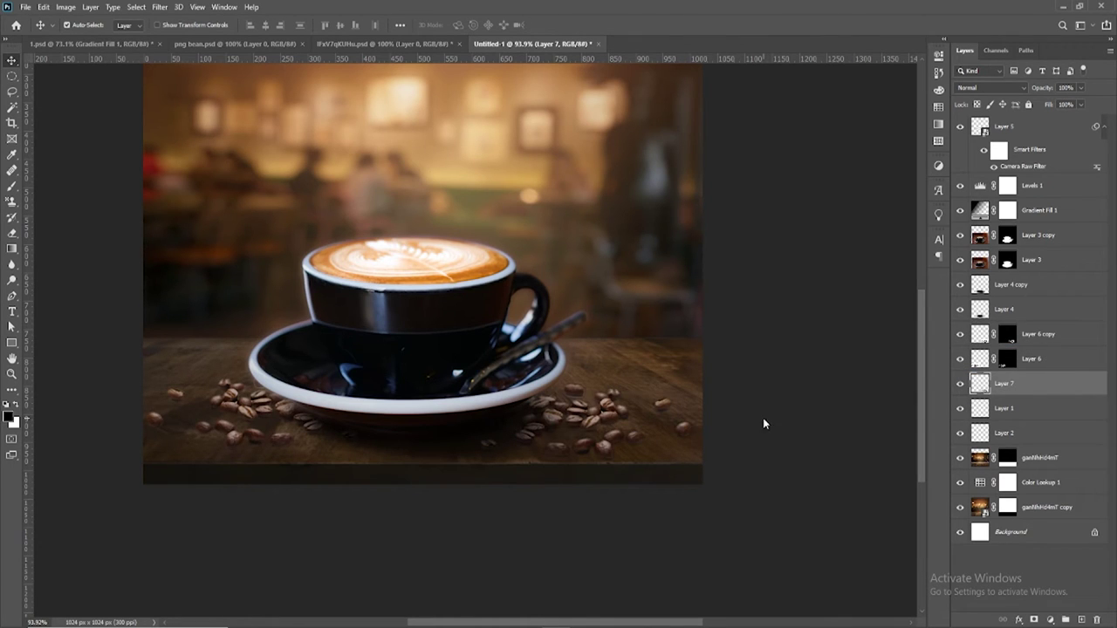
pyautogui.scroll(-2, 763, 423)
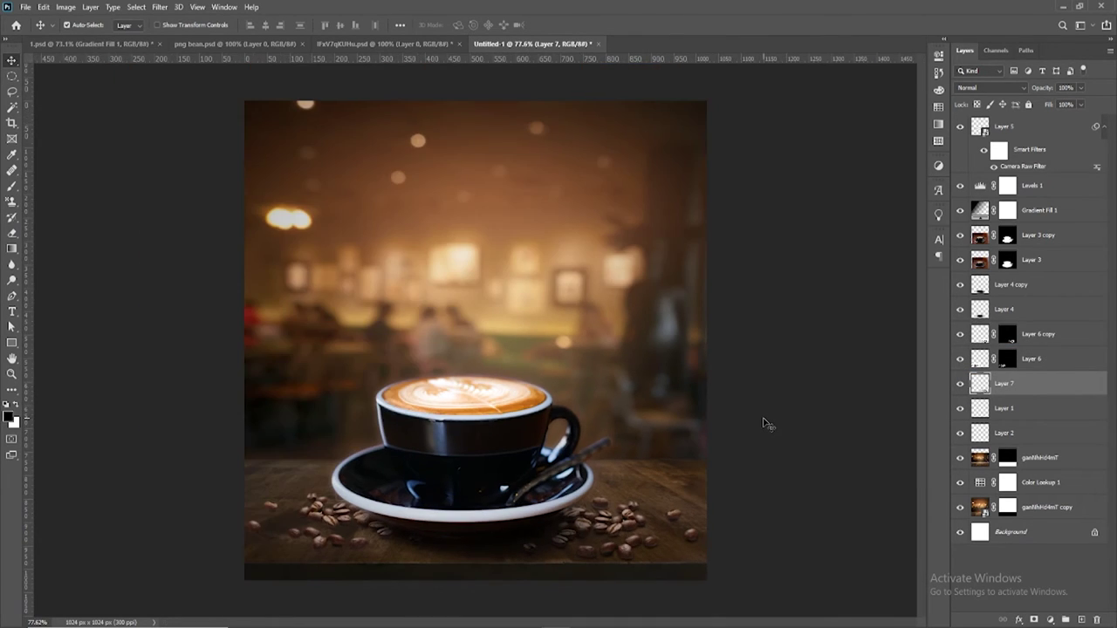
# Fill a 2 px feathered selection of the left beans with black on new Layer 8
pyautogui.keyDown('ctrl'); pyautogui.click(1008, 338); pyautogui.keyUp('ctrl')
pyautogui.keyDown('ctrl'); pyautogui.click(1012, 356); pyautogui.keyUp('ctrl')
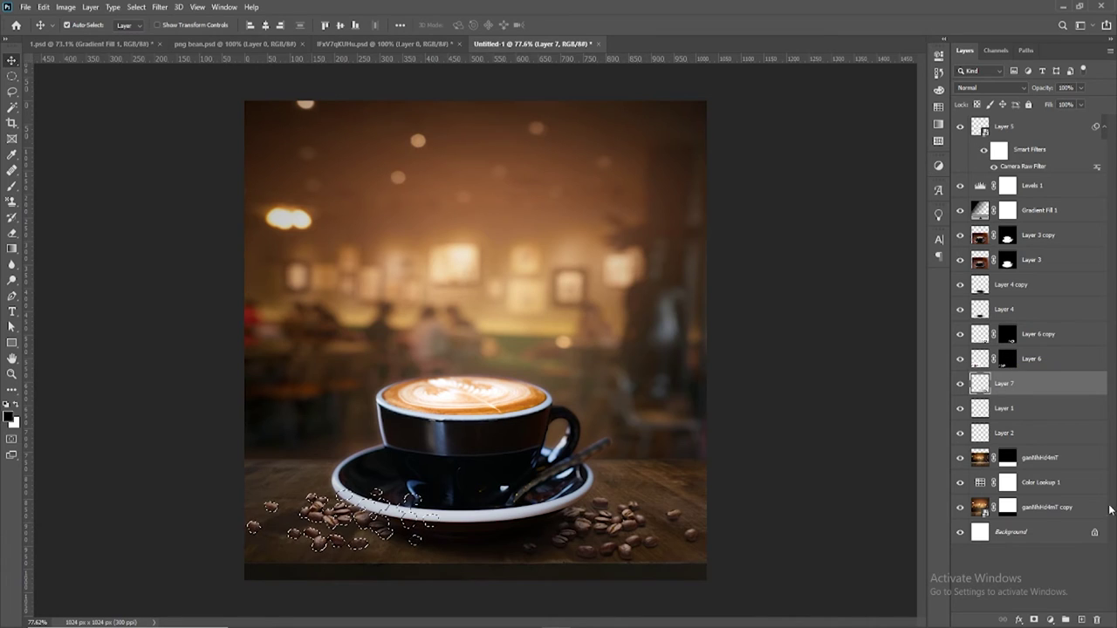
pyautogui.click(1081, 619)
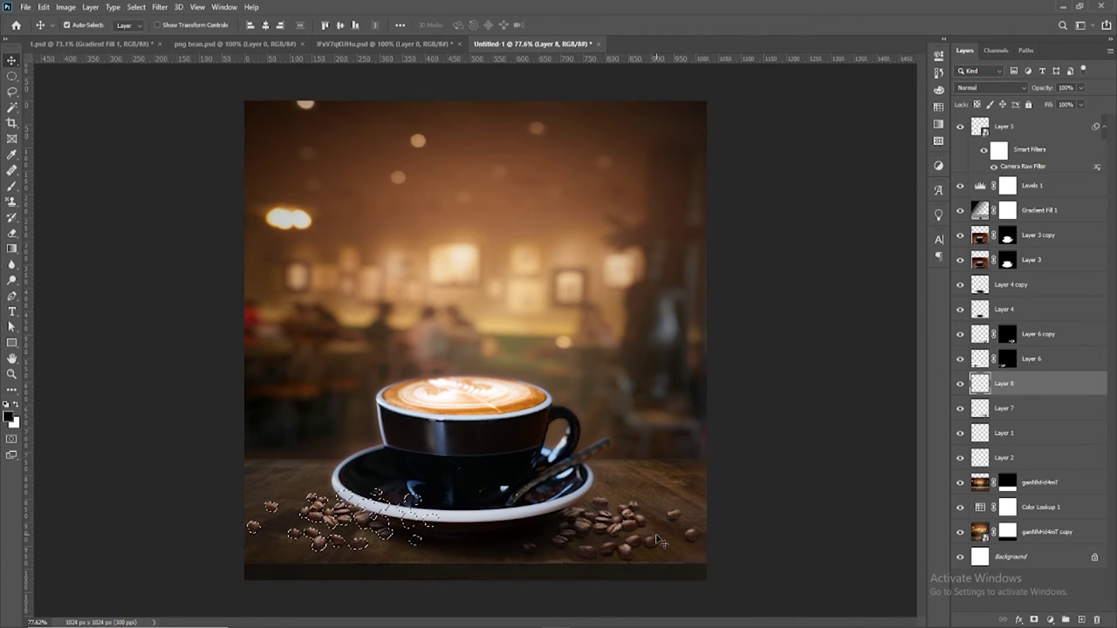
pyautogui.hotkey('shift', 'F6')
pyautogui.press('Return')
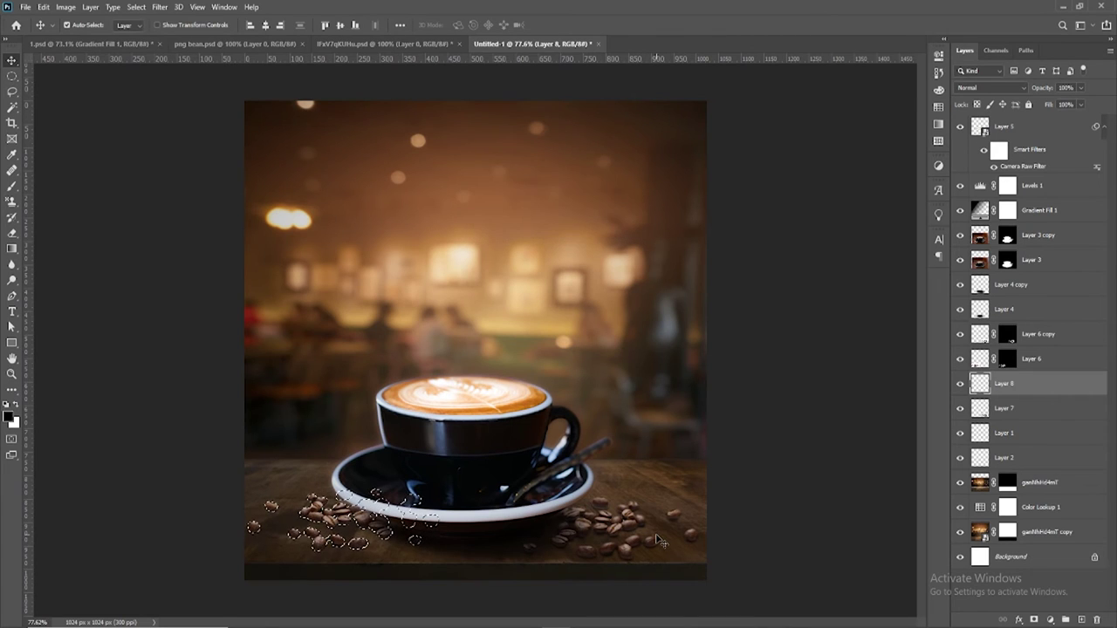
pyautogui.hotkey('alt', 'BackSpace')
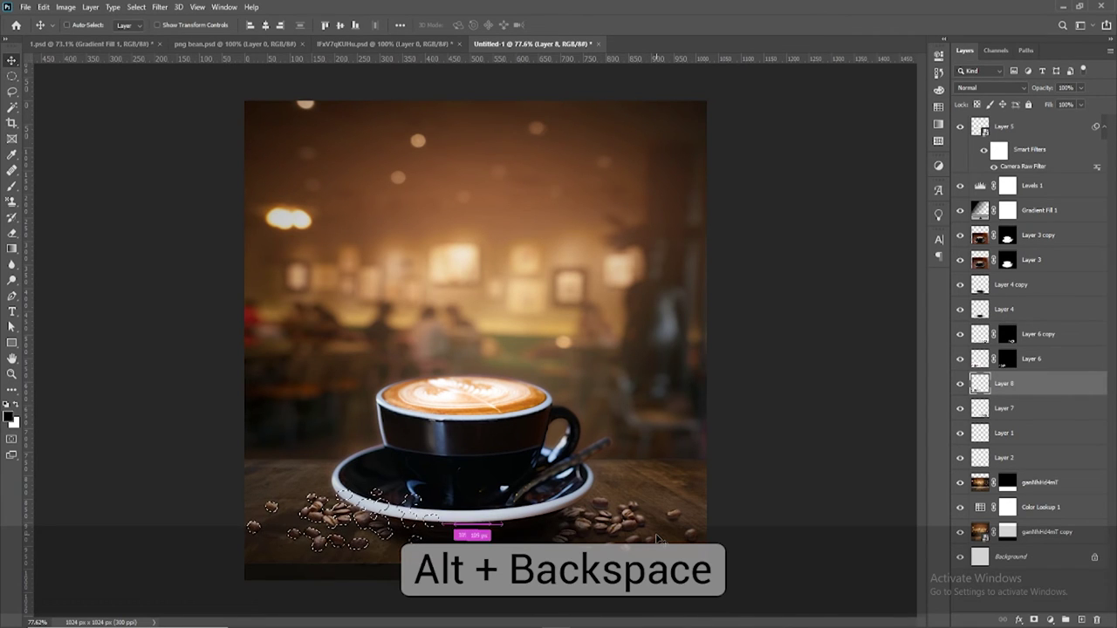
pyautogui.hotkey('ctrl', 'd')
# Scroll the Layers panel and select Gradient Fill 1, then Layer 3 copy
pyautogui.scroll(1, 428, 558)
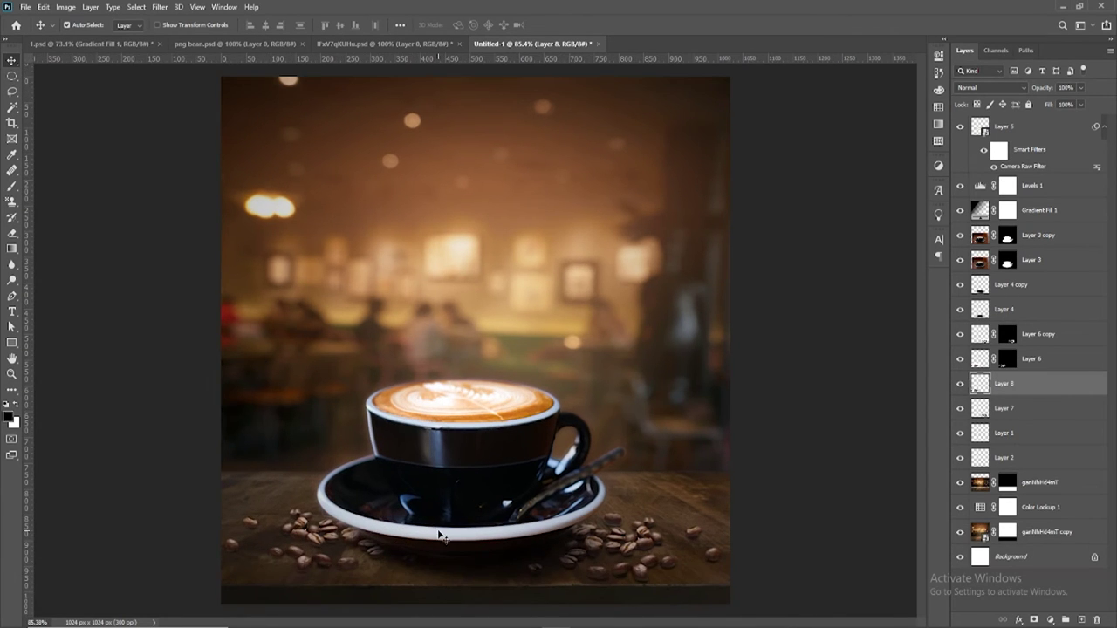
pyautogui.scroll(-1, 428, 556)
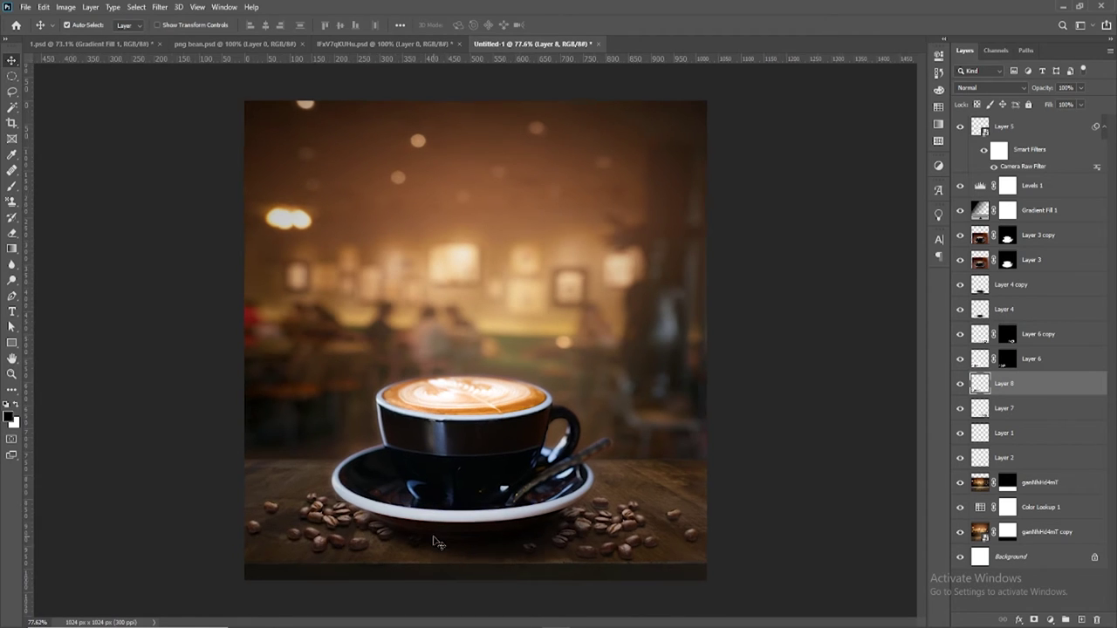
pyautogui.scroll(-1, 428, 555)
pyautogui.click(745, 429)
pyautogui.scroll(-1, 621, 411)
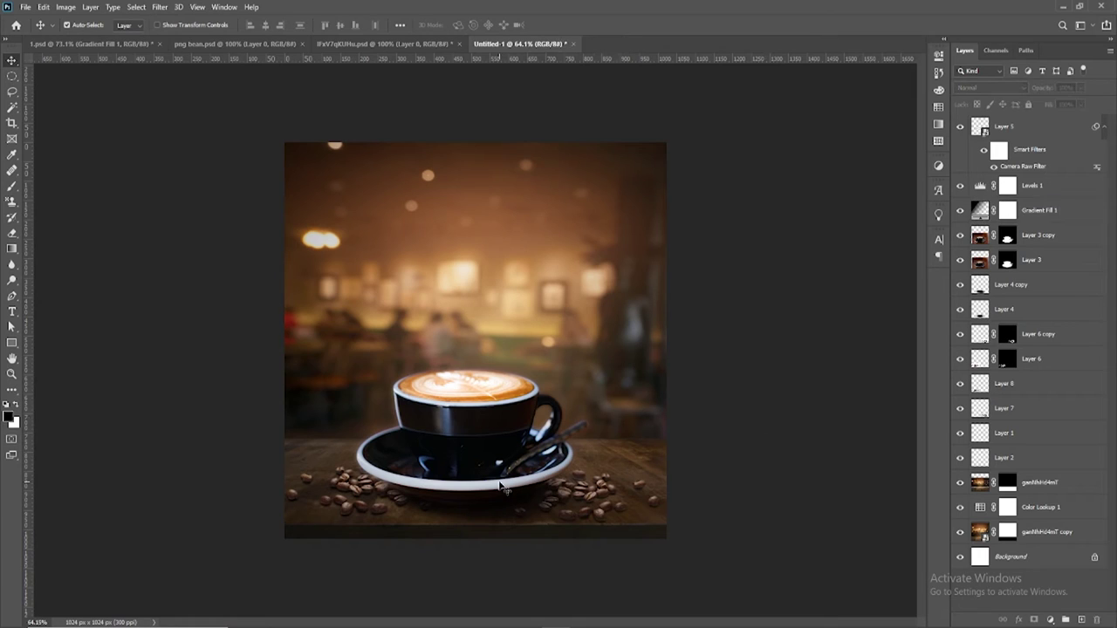
pyautogui.click(1034, 213)
pyautogui.click(1038, 246)
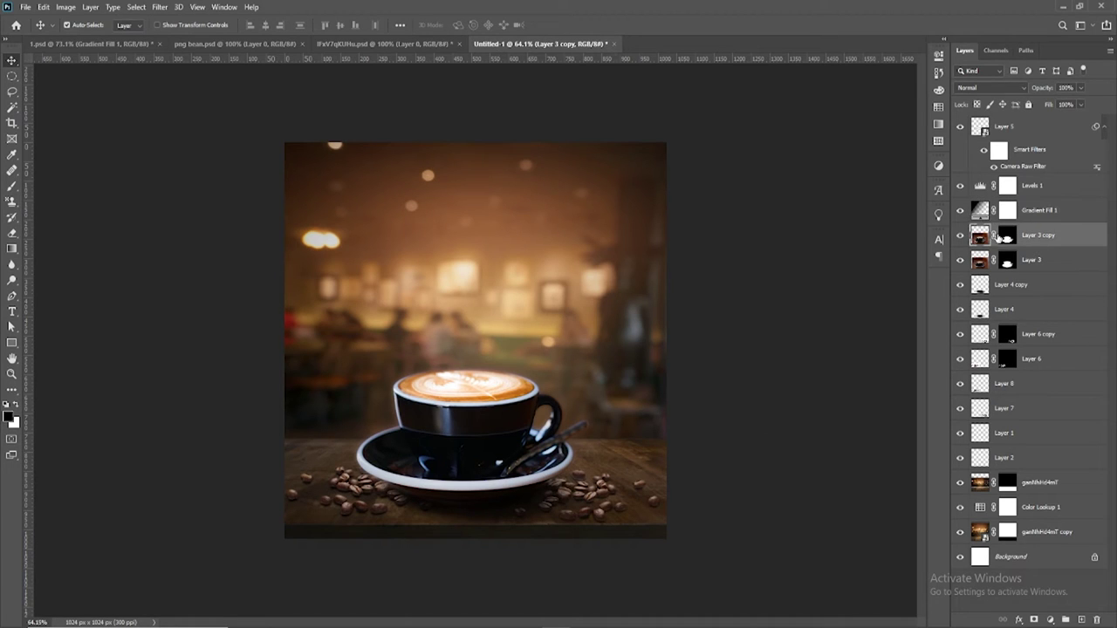
# Add Layer 9 above Layer 3 copy and draw a dark gradient across the image bottom
pyautogui.click(961, 235)
pyautogui.click(961, 236)
pyautogui.click(1080, 621)
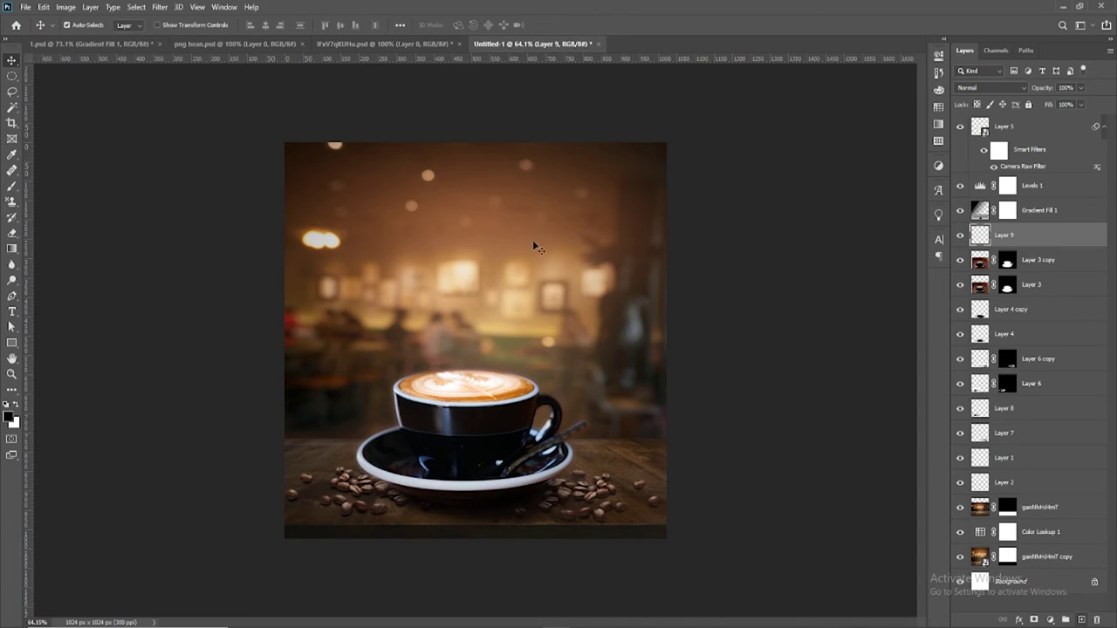
pyautogui.click(9, 250)
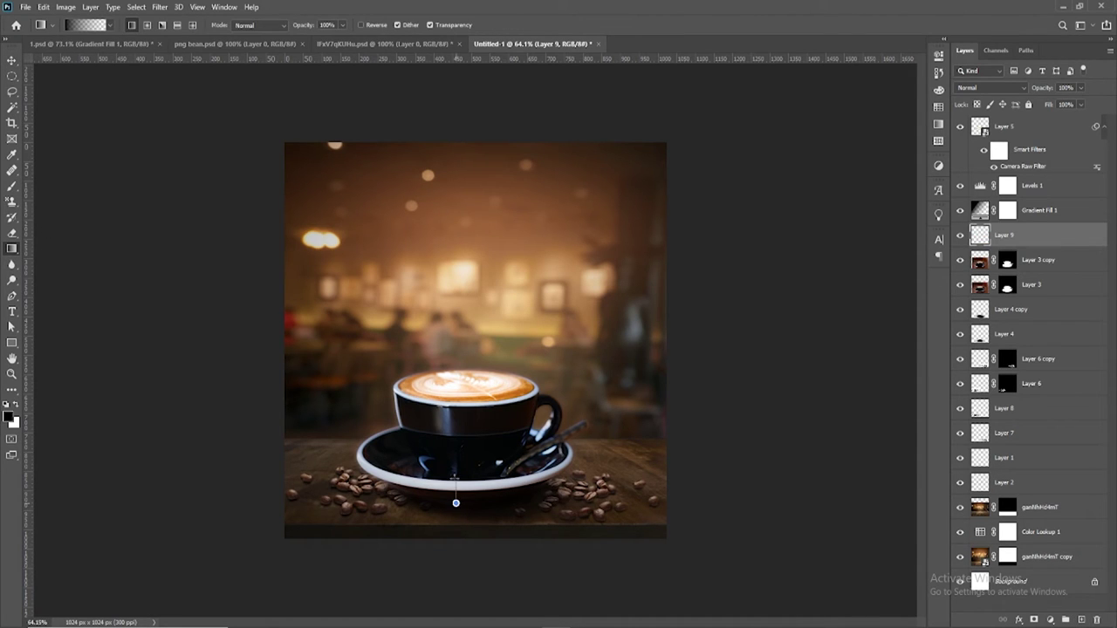
pyautogui.moveTo(452, 468); pyautogui.dragTo(452, 470)
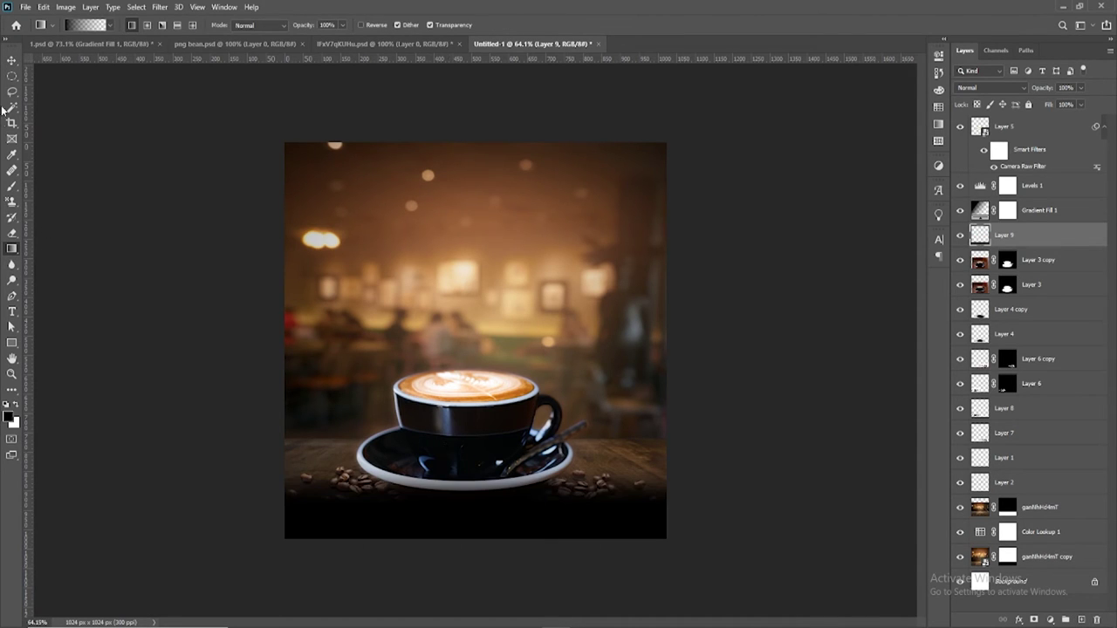
pyautogui.click(12, 60)
# Hide Gradient Fill 1, shift Layer 9's gradient upward, and clip it to the layer below at 45% opacity
pyautogui.click(519, 505)
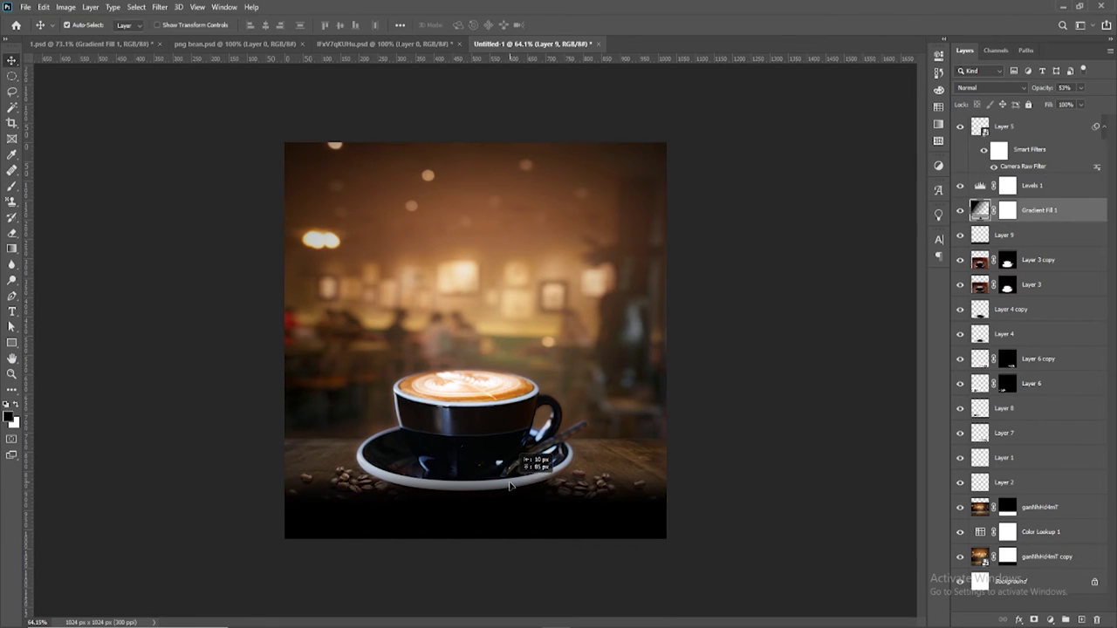
pyautogui.click(961, 211)
pyautogui.click(982, 237)
pyautogui.moveTo(519, 539); pyautogui.dragTo(500, 508)
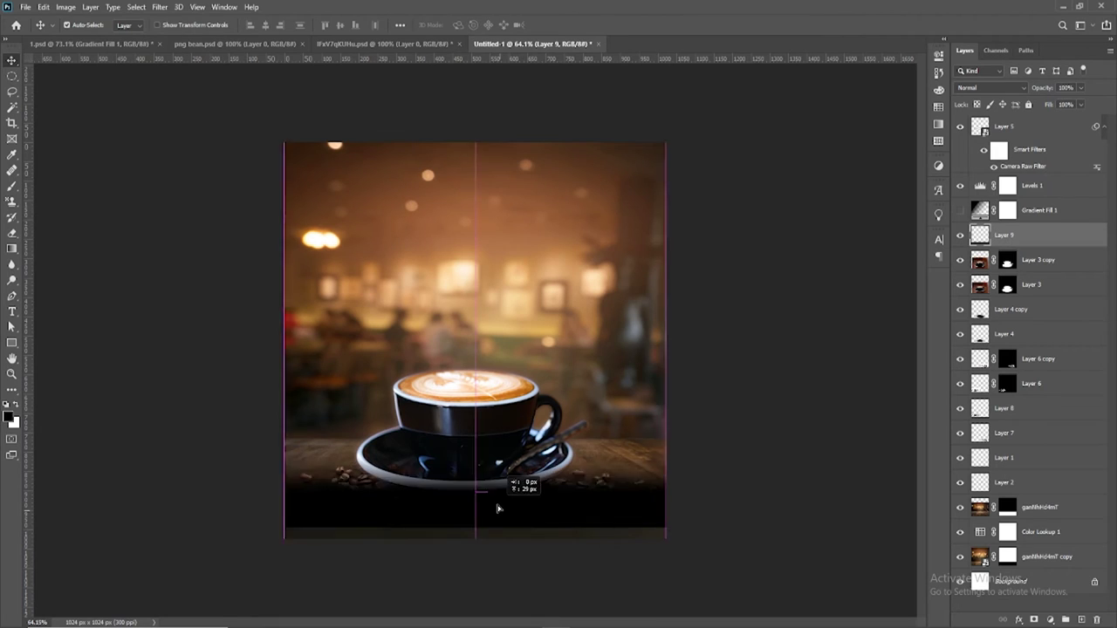
pyautogui.rightClick(1026, 237)
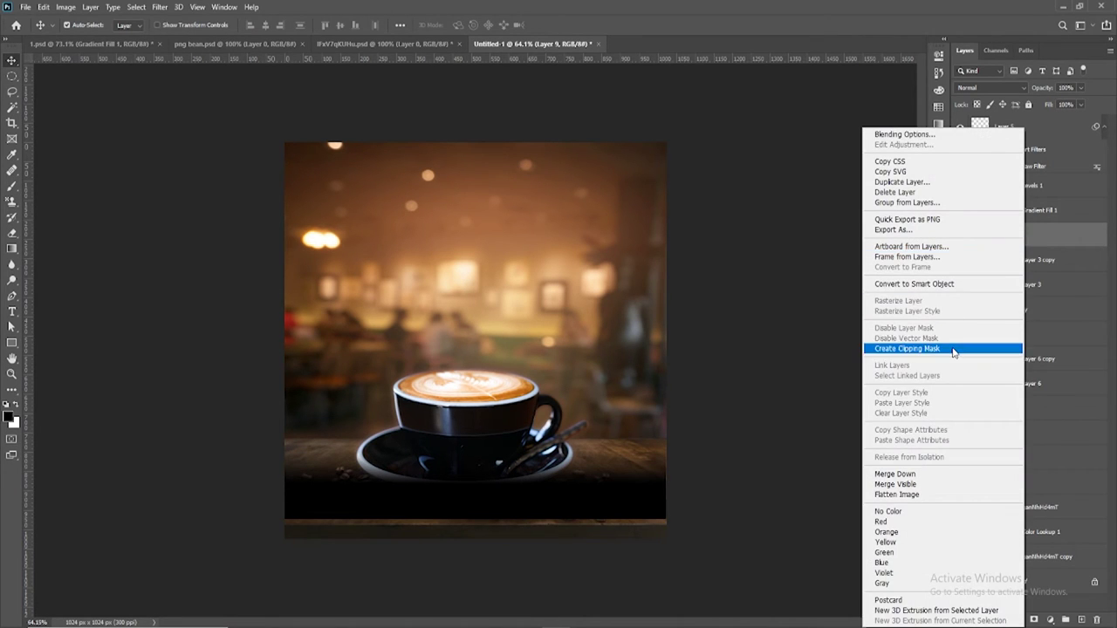
pyautogui.click(908, 349)
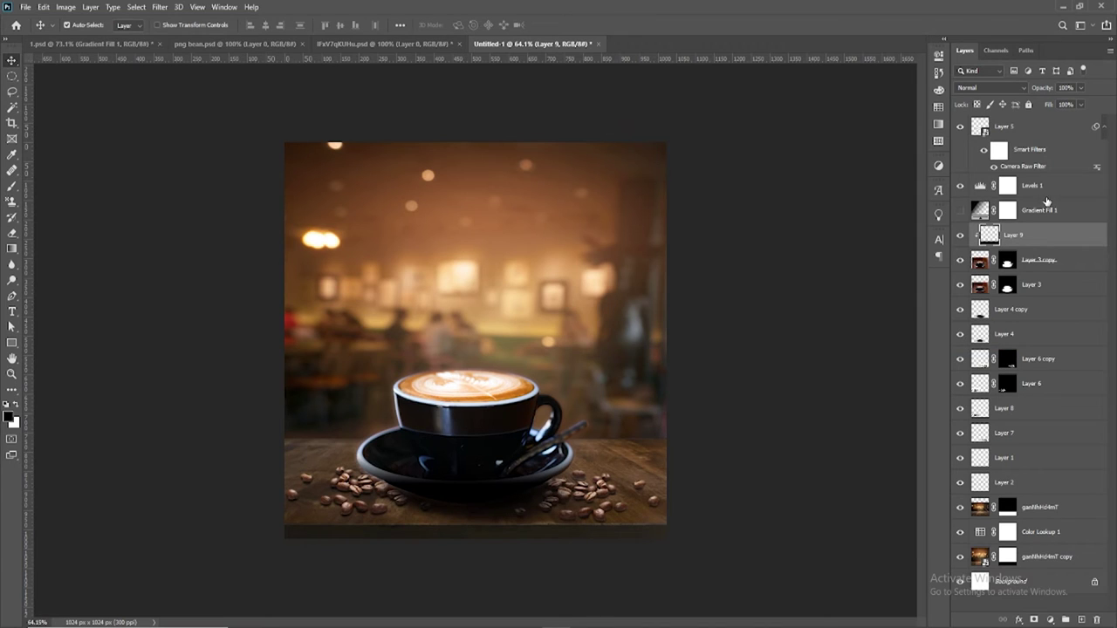
pyautogui.click(1080, 89)
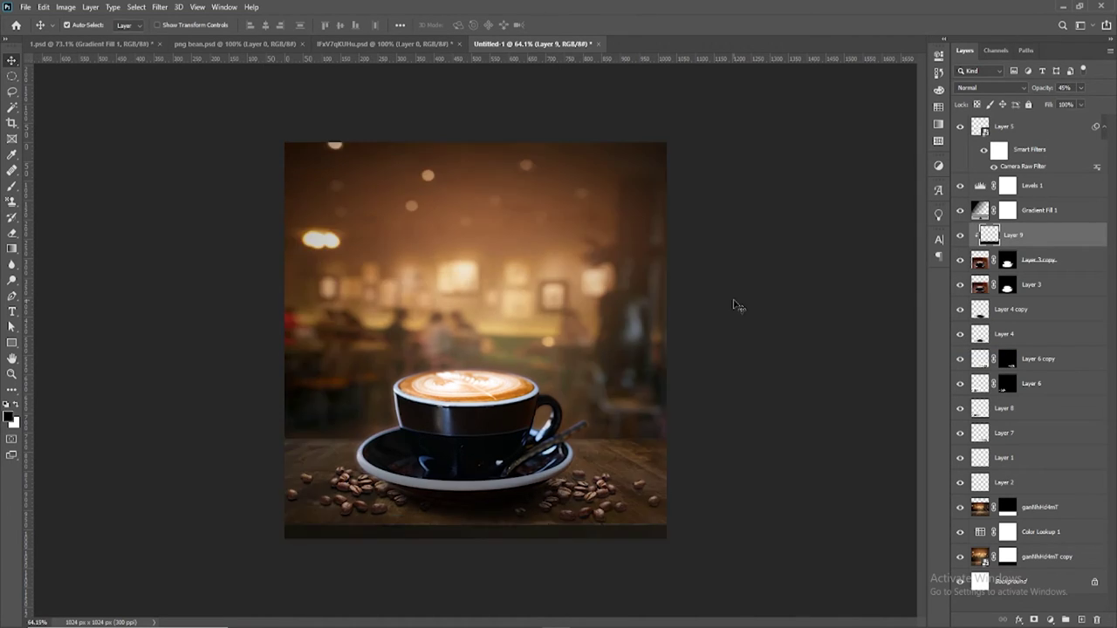
pyautogui.click(736, 305)
# Set Gradient Fill 1 opacity to 73% and duplicate the ganNhHd4mT café background layer
pyautogui.scroll(1, 764, 293)
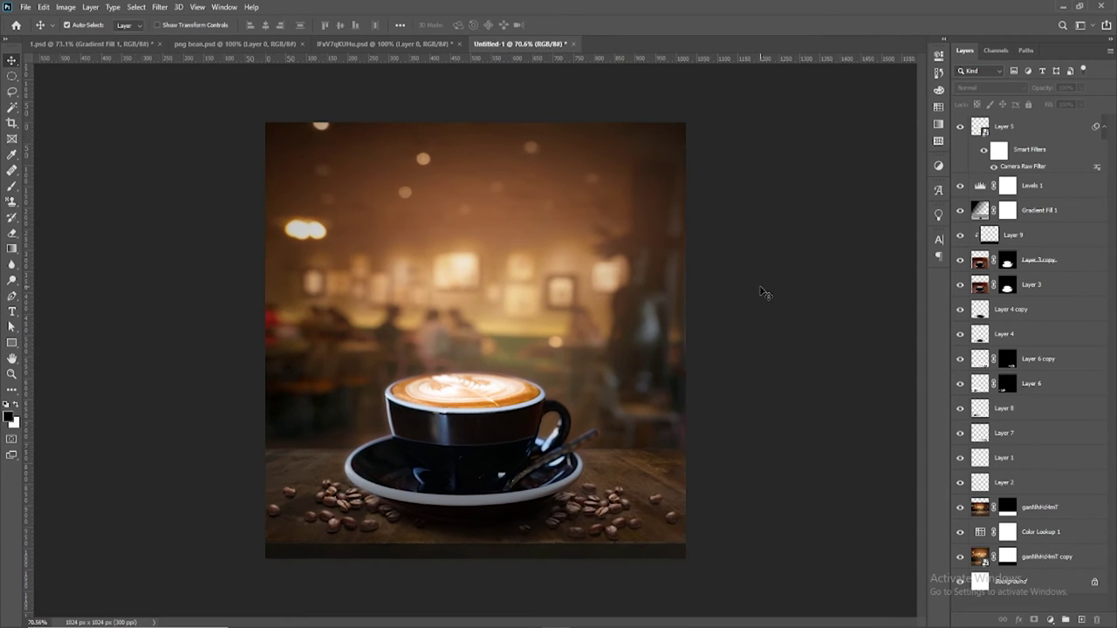
pyautogui.click(1014, 221)
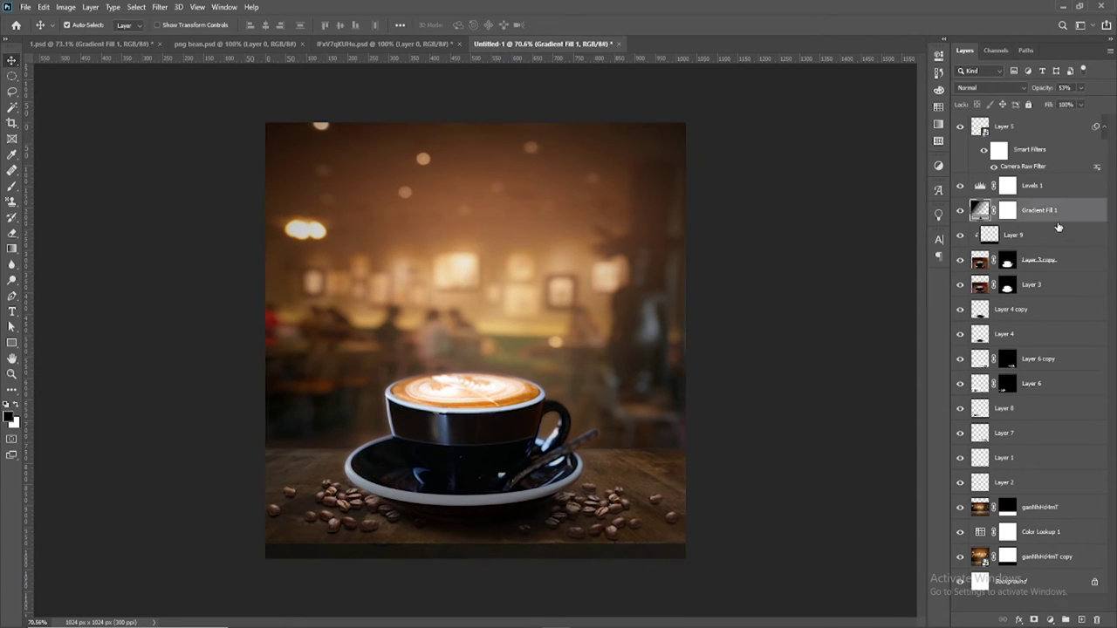
pyautogui.click(1060, 235)
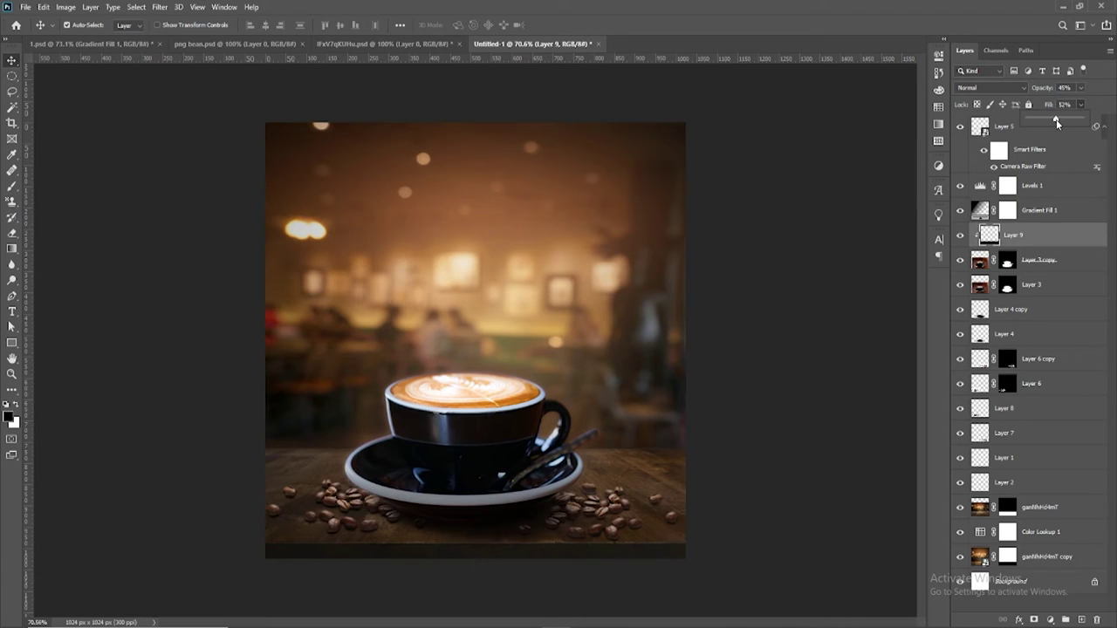
pyautogui.click(740, 312)
pyautogui.click(740, 311)
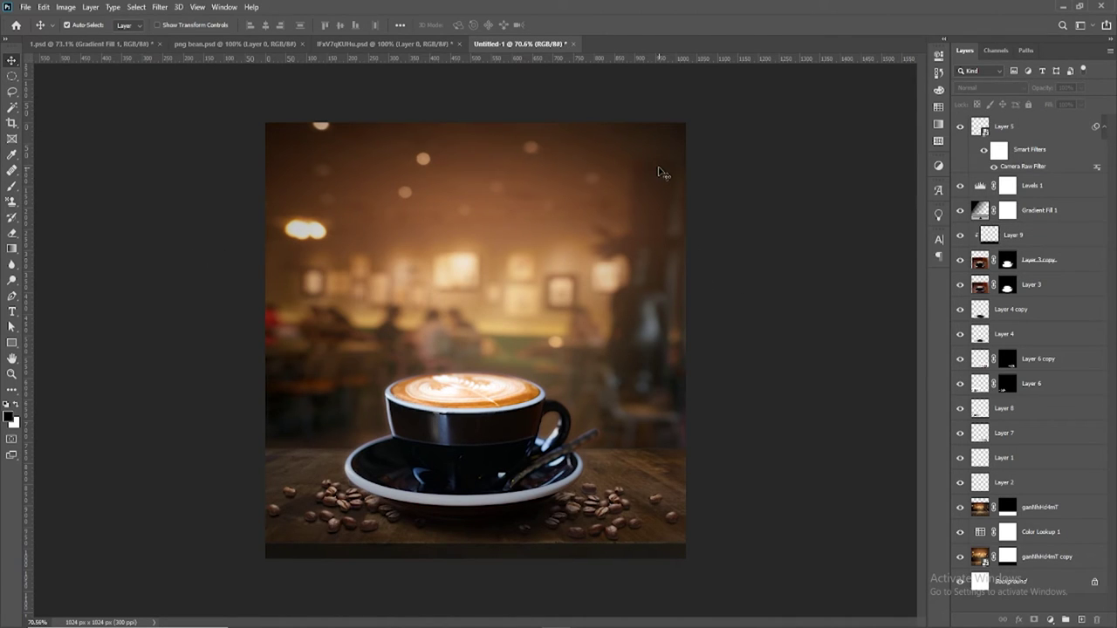
pyautogui.click(1038, 211)
pyautogui.click(1080, 89)
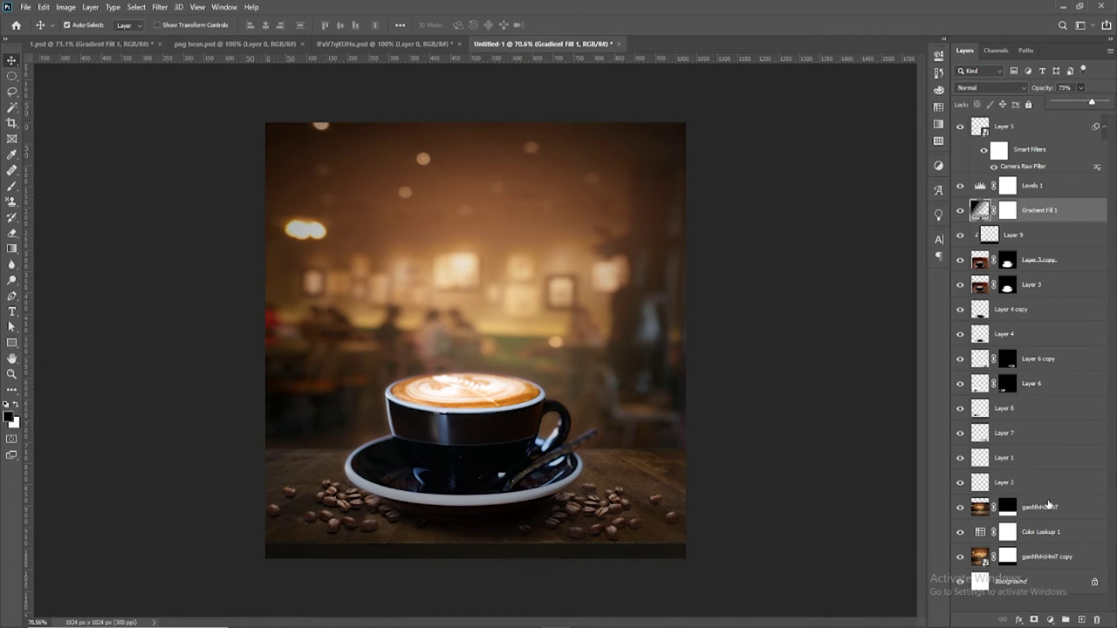
pyautogui.moveTo(1048, 504); pyautogui.dragTo(1083, 621)
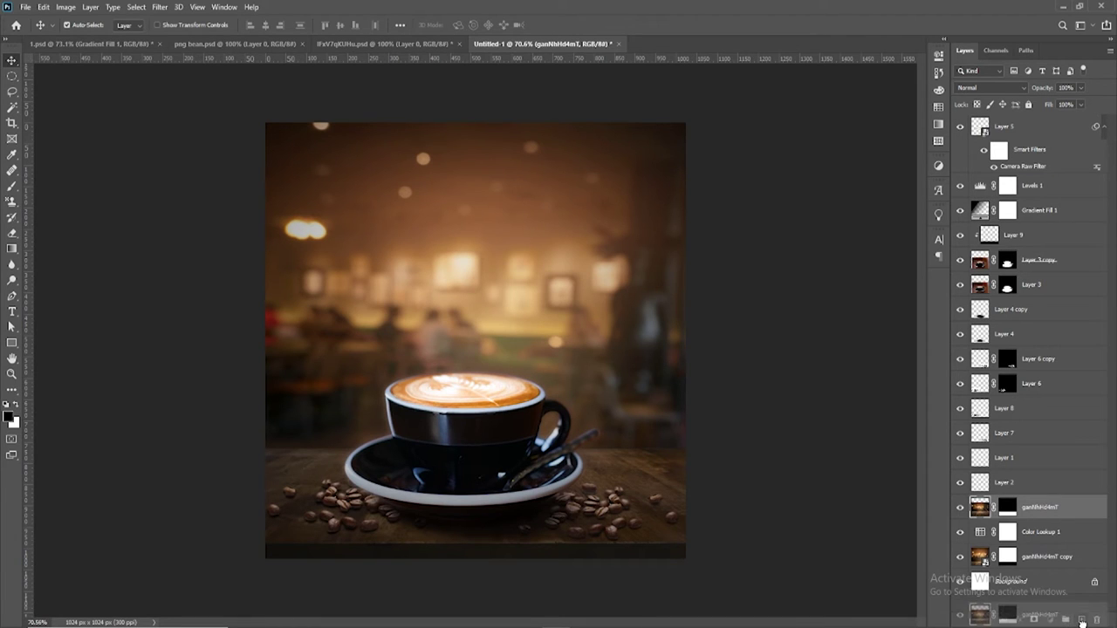
# Convert the background copy to a smart object, then duplicate the ganNhHd4mT layer again
pyautogui.click(144, 6)
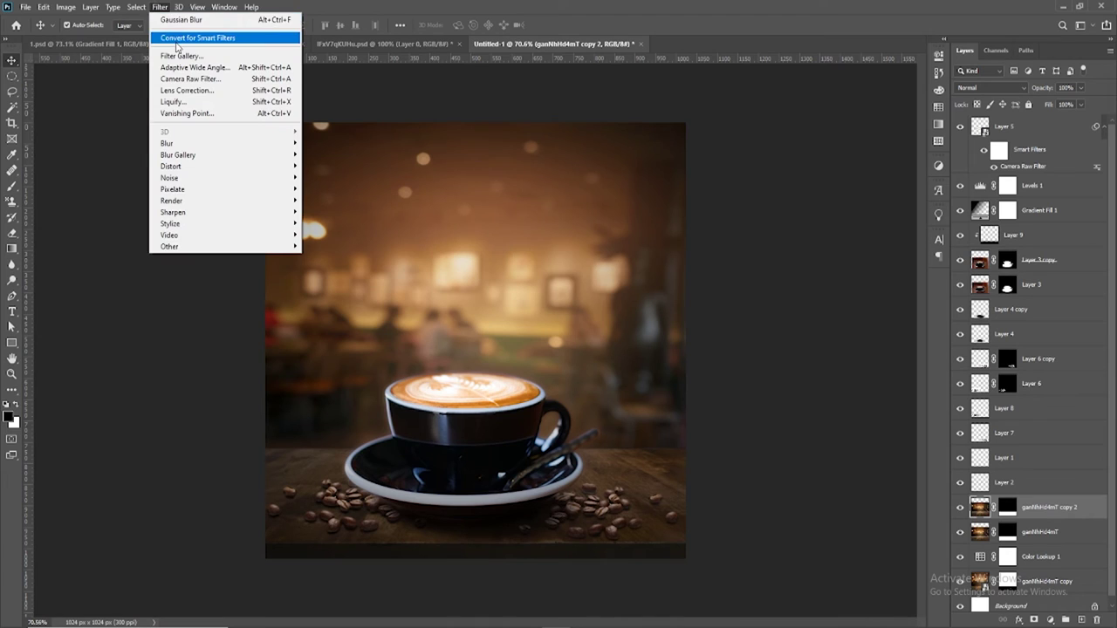
pyautogui.click(197, 38)
pyautogui.click(547, 243)
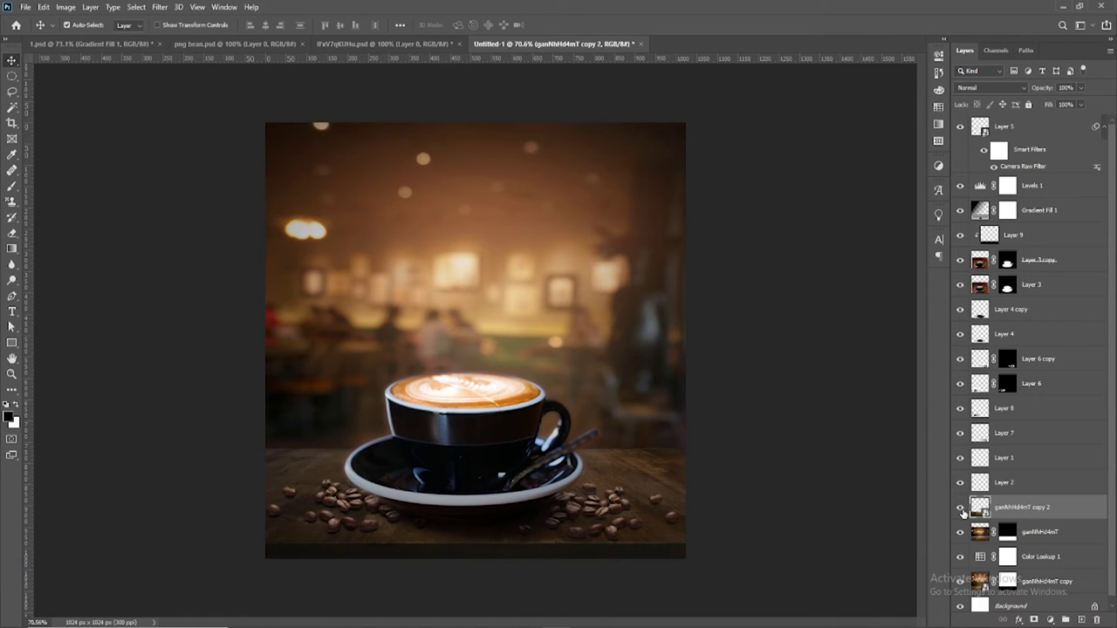
pyautogui.scroll(-1, 1000, 541)
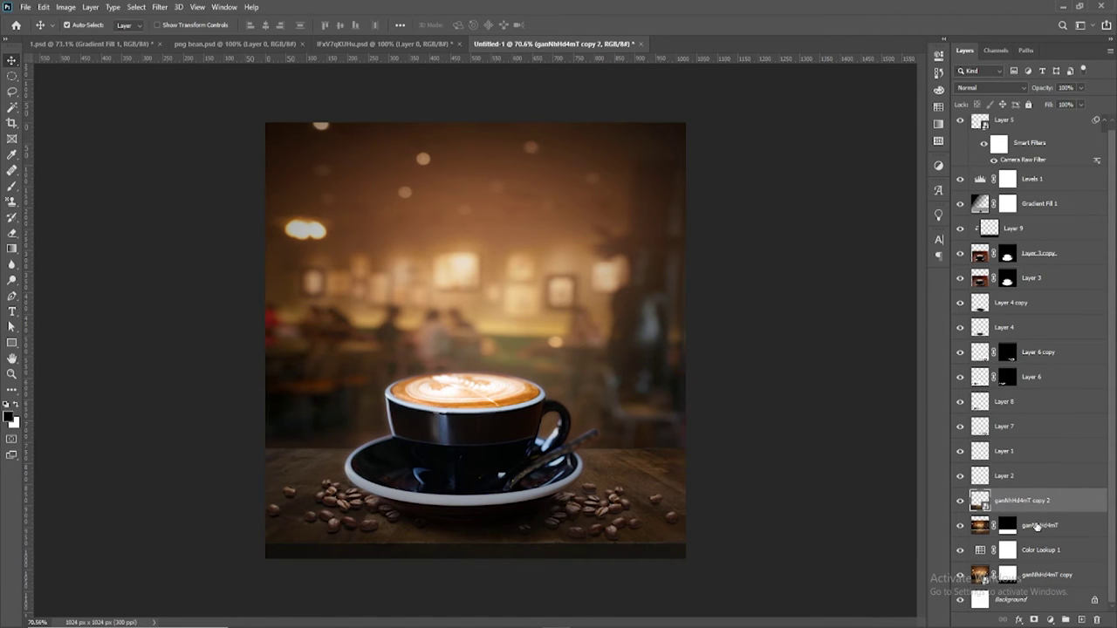
pyautogui.click(1036, 525)
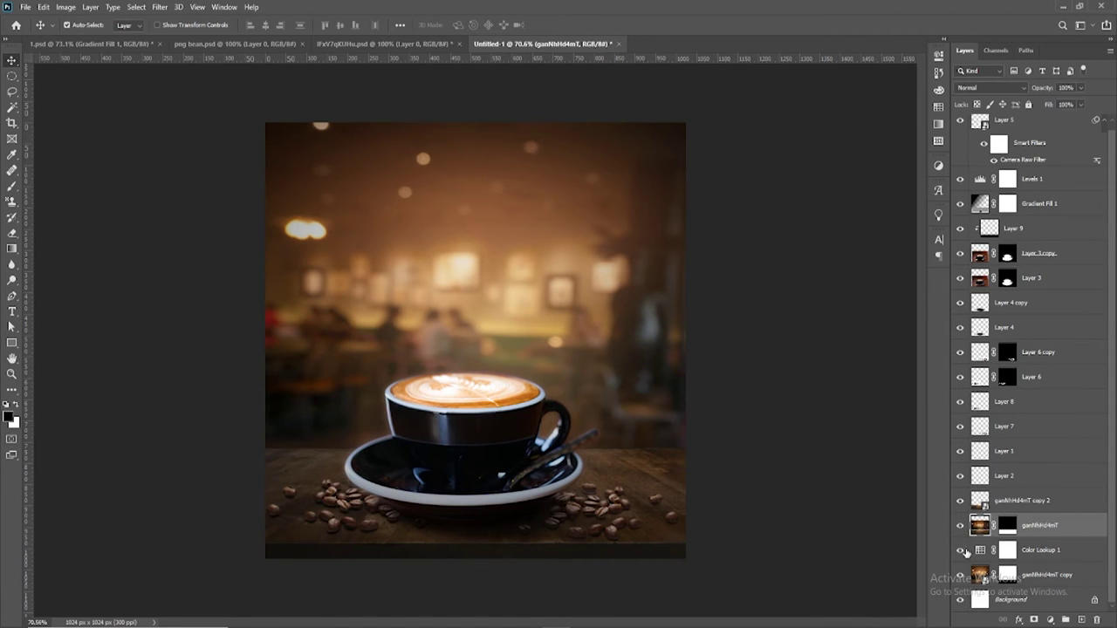
pyautogui.moveTo(1053, 581); pyautogui.dragTo(1079, 619)
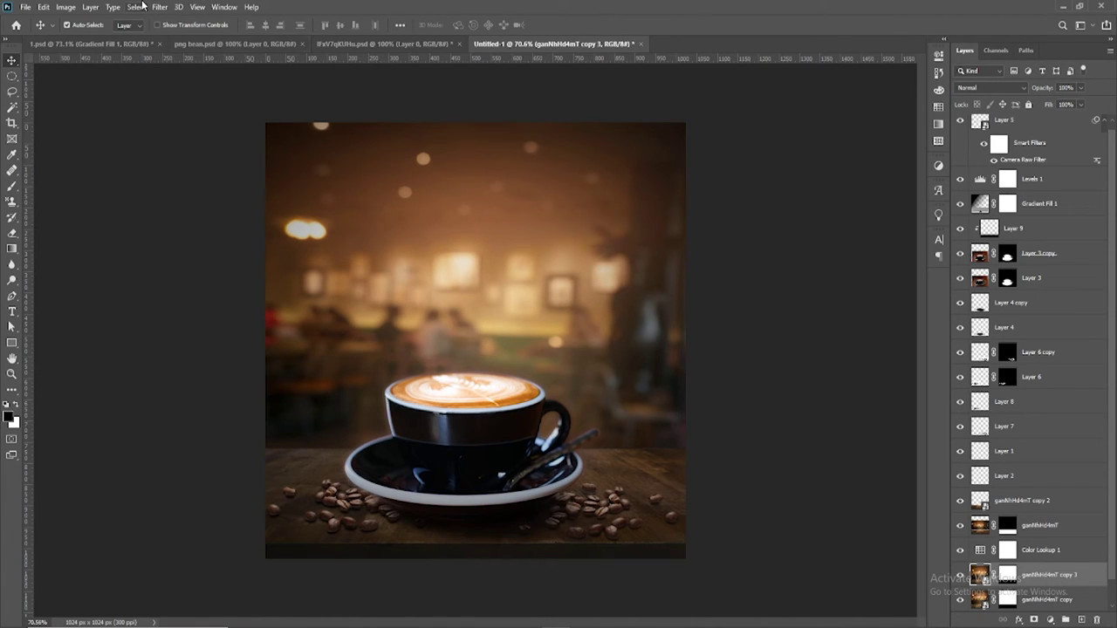
# Browse the menus to reach Gaussian Blur for ganNhHd4mT copy 3
pyautogui.click(137, 7)
pyautogui.click(144, 7)
pyautogui.click(159, 7)
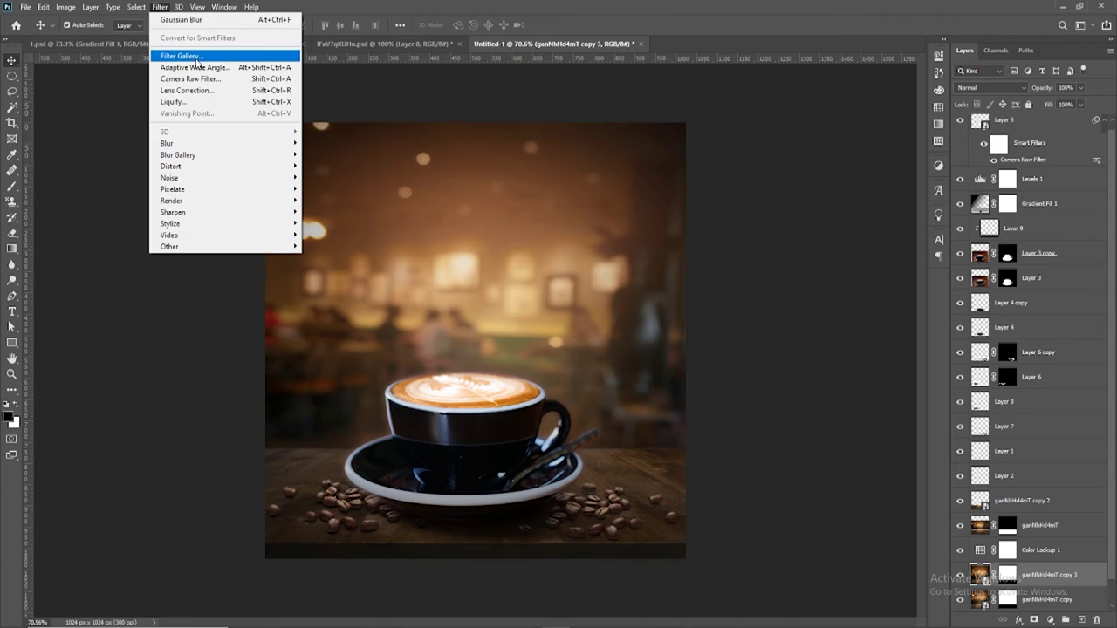
pyautogui.click(1047, 573)
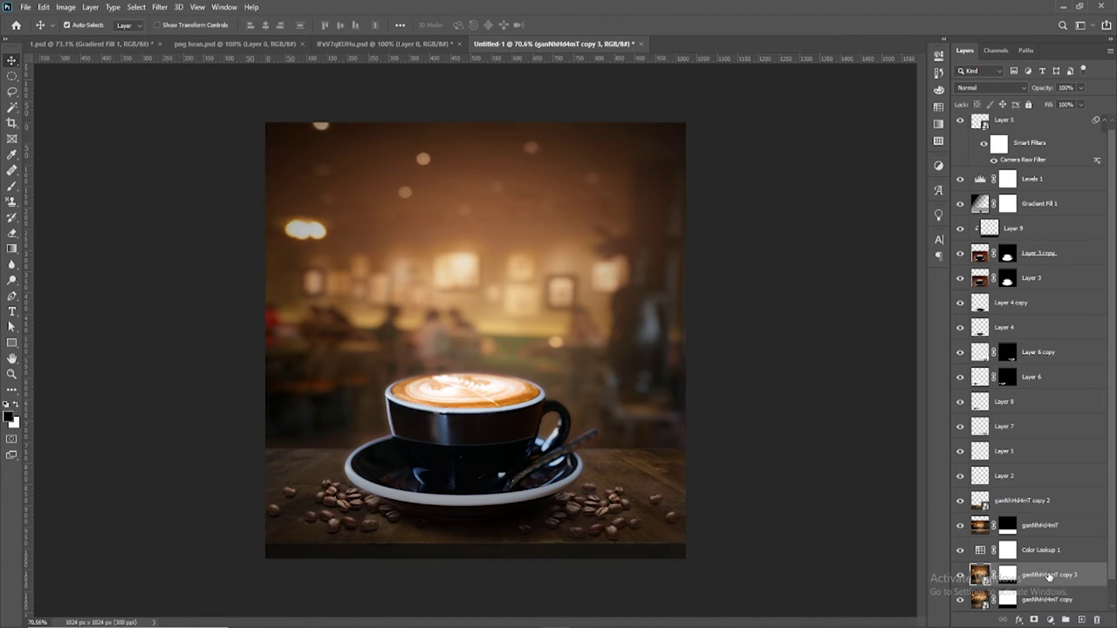
pyautogui.click(135, 7)
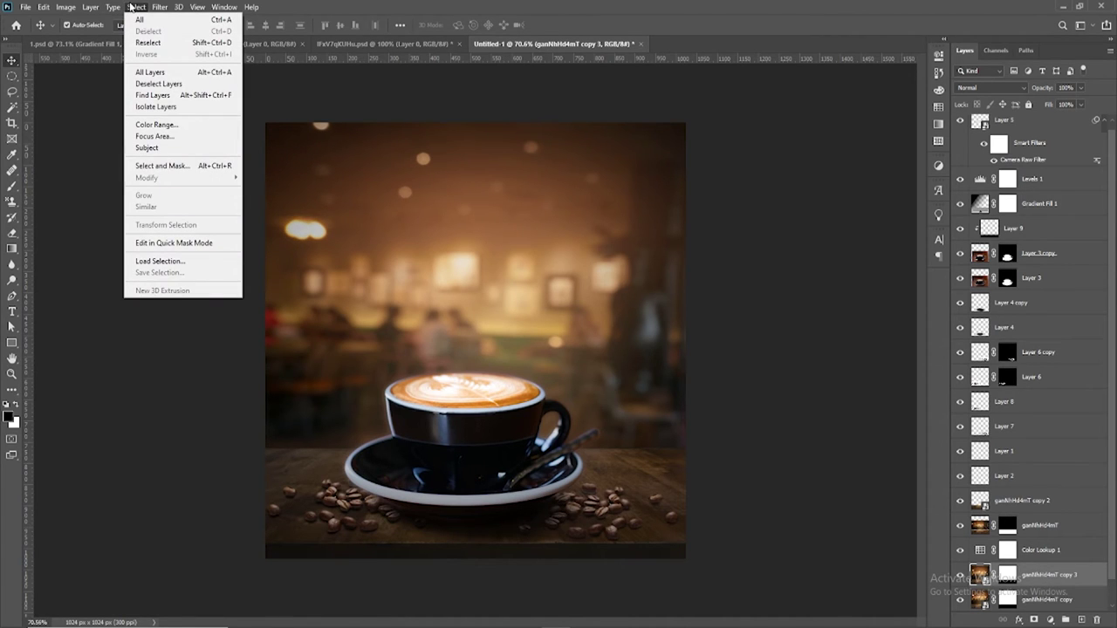
pyautogui.click(135, 7)
pyautogui.click(161, 7)
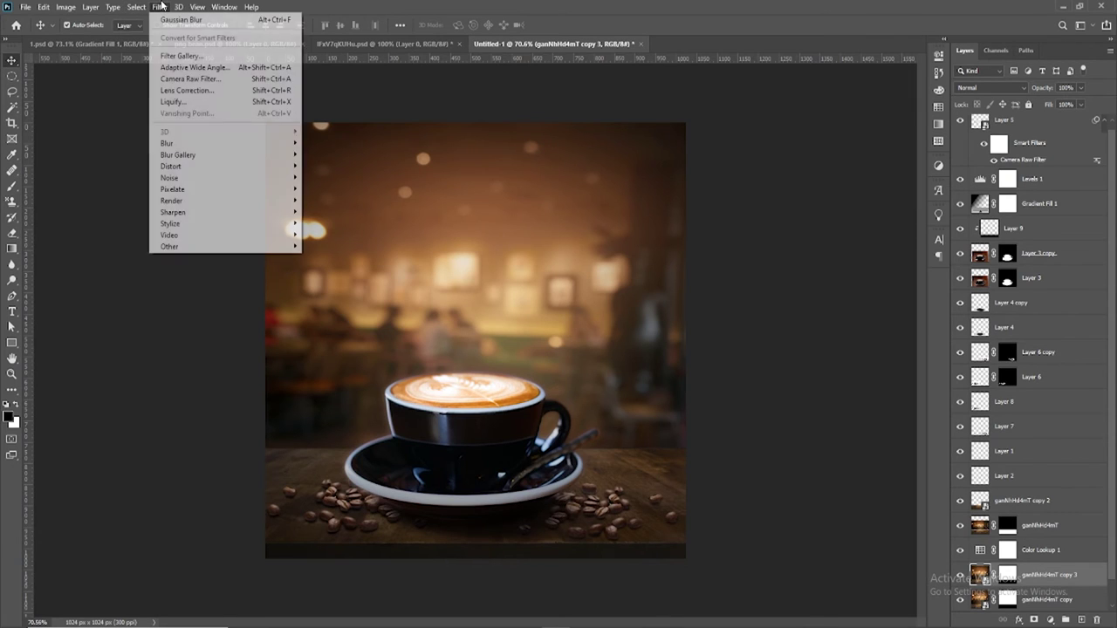
# Apply a 3.2-pixel Gaussian Blur smart filter to ganNhHd4mT copy 3 and hide Gradient Fill 1
pyautogui.moveTo(167, 143)
pyautogui.click(343, 191)
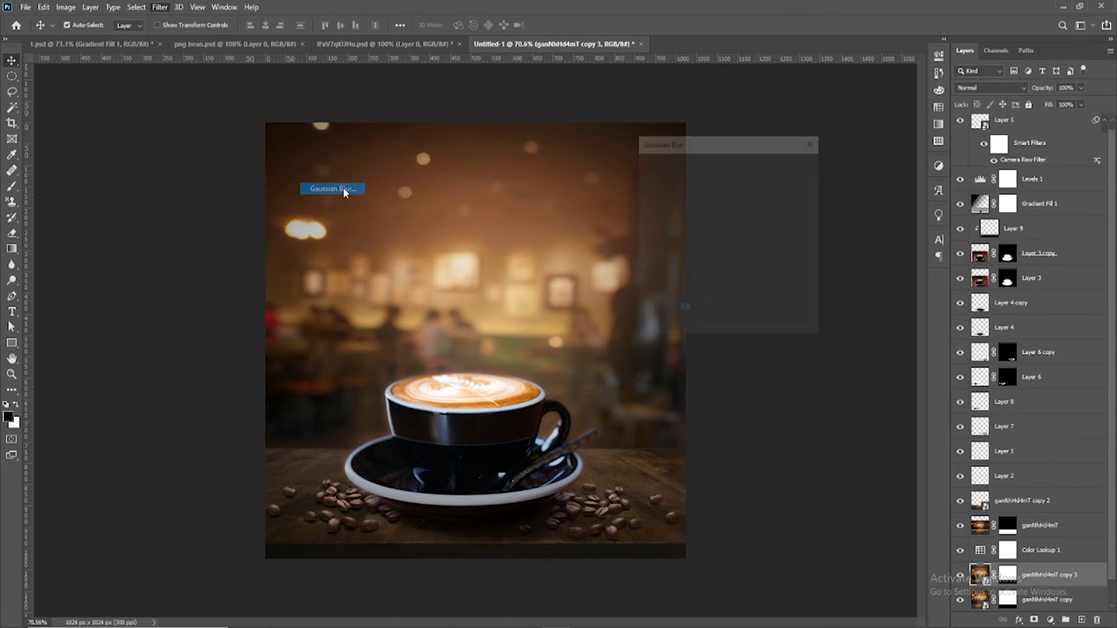
pyautogui.moveTo(685, 333); pyautogui.dragTo(665, 333)
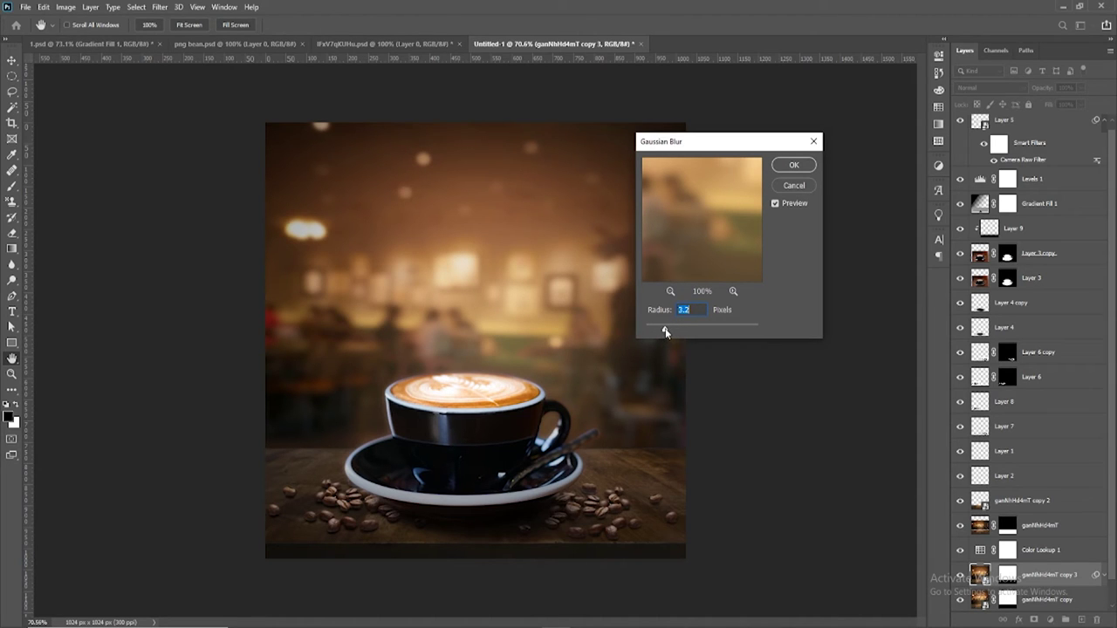
pyautogui.click(793, 166)
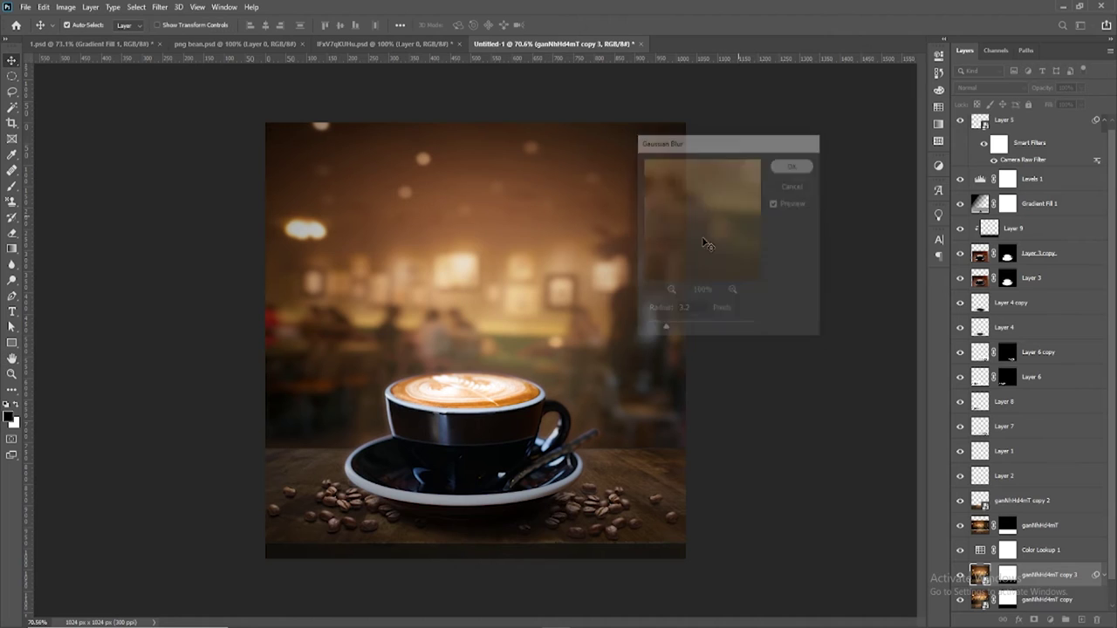
pyautogui.scroll(-2, 1002, 546)
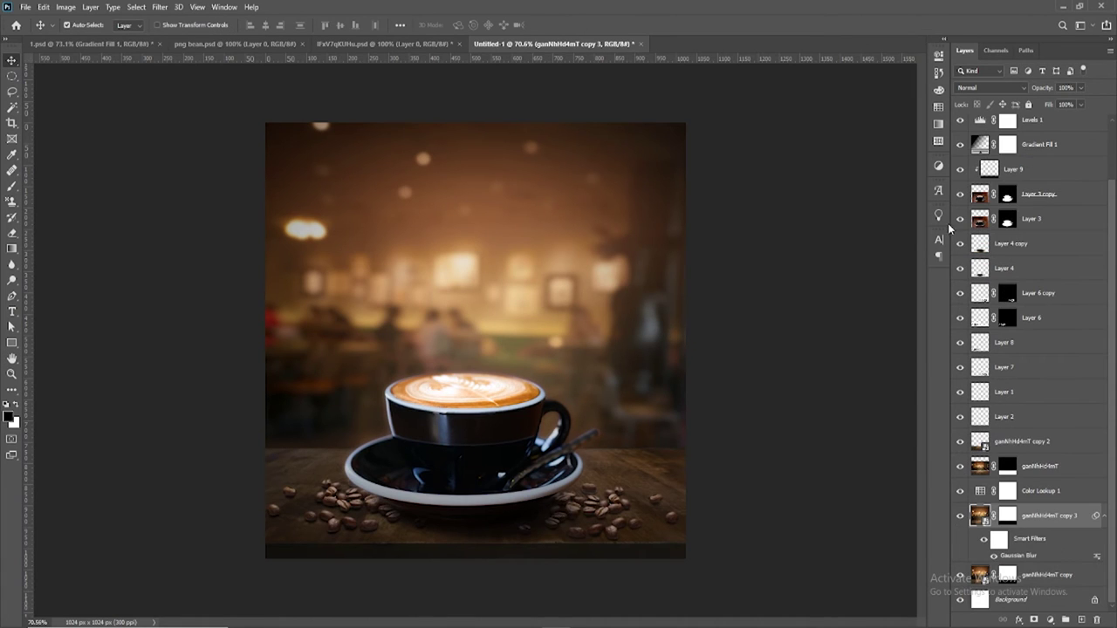
pyautogui.click(960, 144)
pyautogui.moveTo(532, 268); pyautogui.dragTo(540, 272)
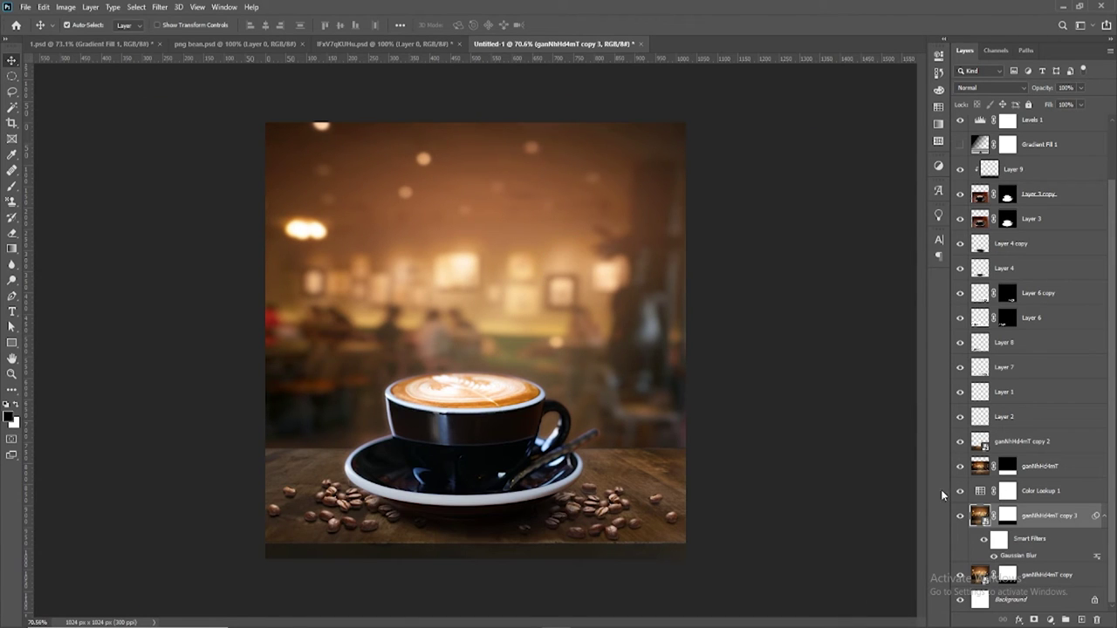
# Rasterize ganNhHd4mT copy 3 and heal the small bokeh spots in its upper background
pyautogui.click(12, 170)
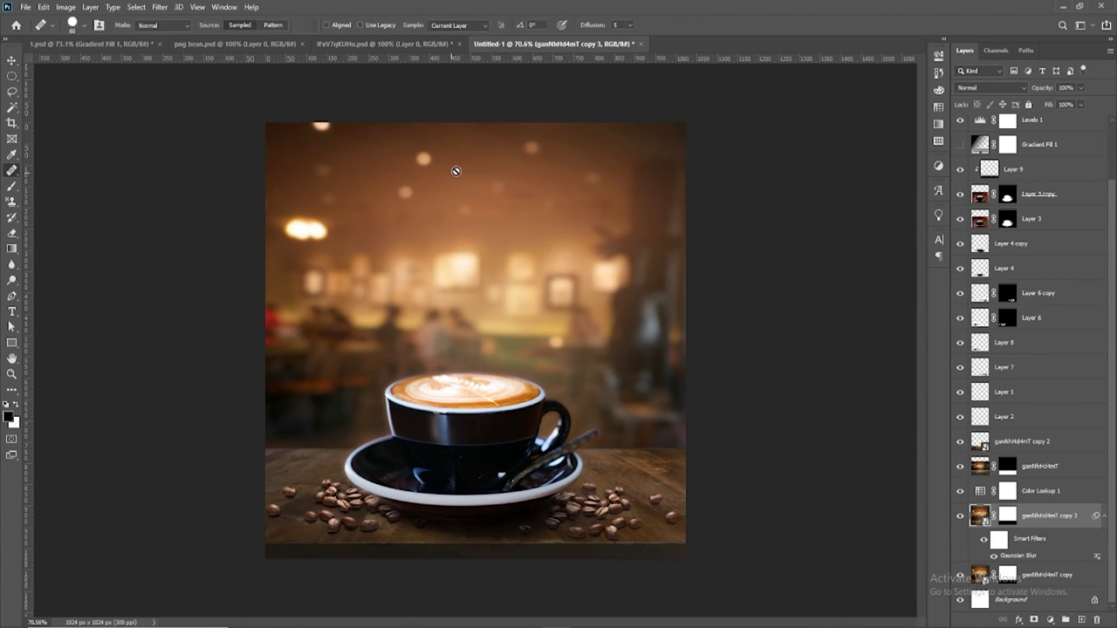
pyautogui.click(481, 166)
pyautogui.click(543, 238)
pyautogui.click(537, 164)
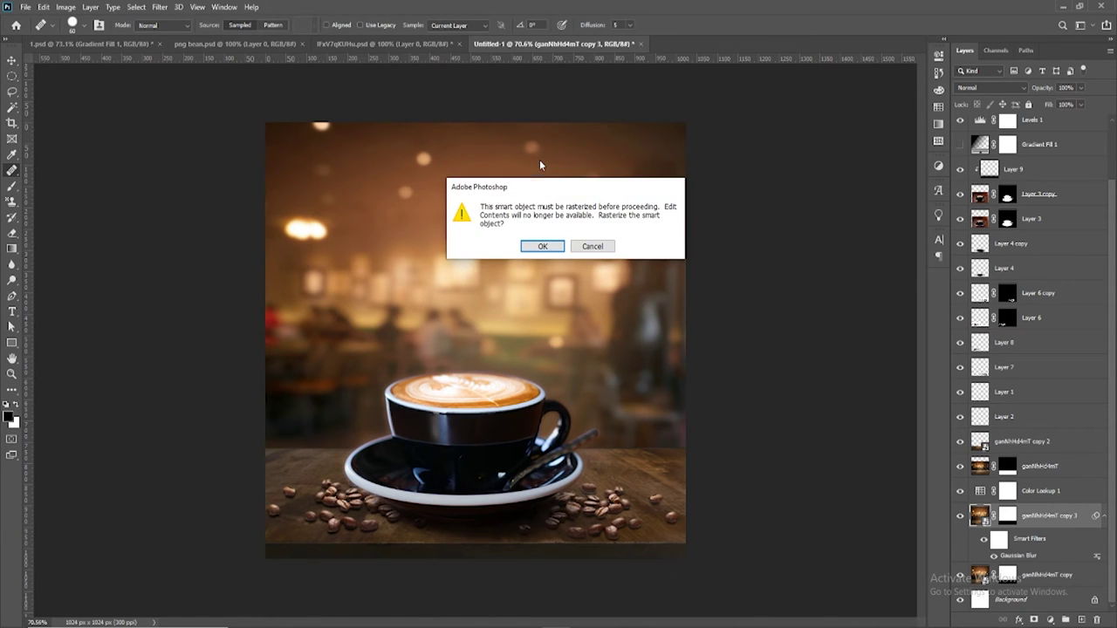
pyautogui.click(545, 246)
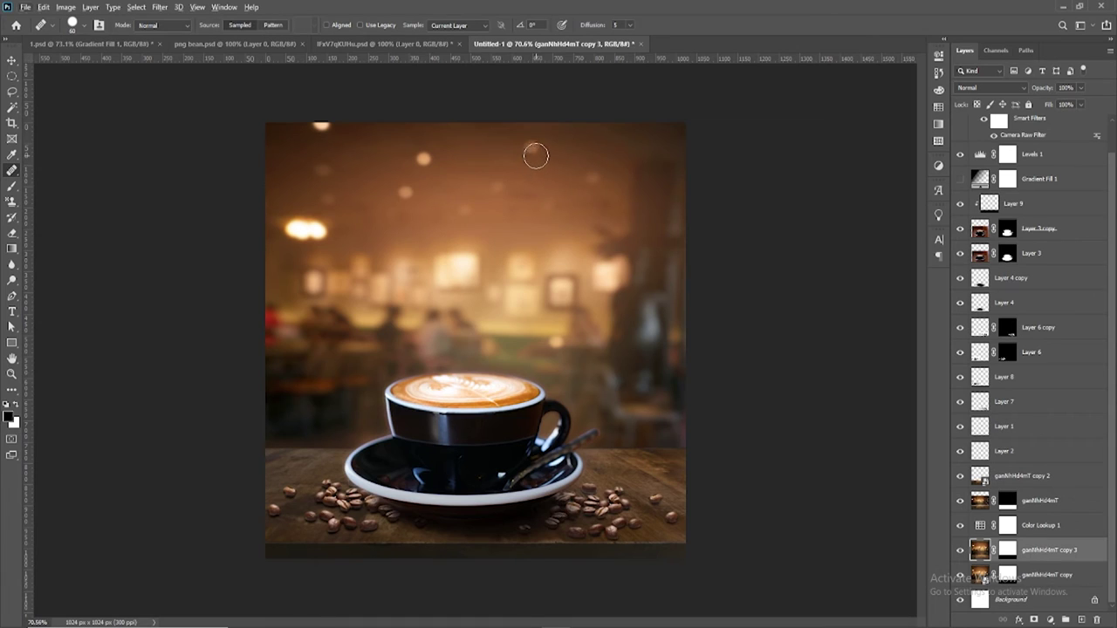
pyautogui.click(510, 174)
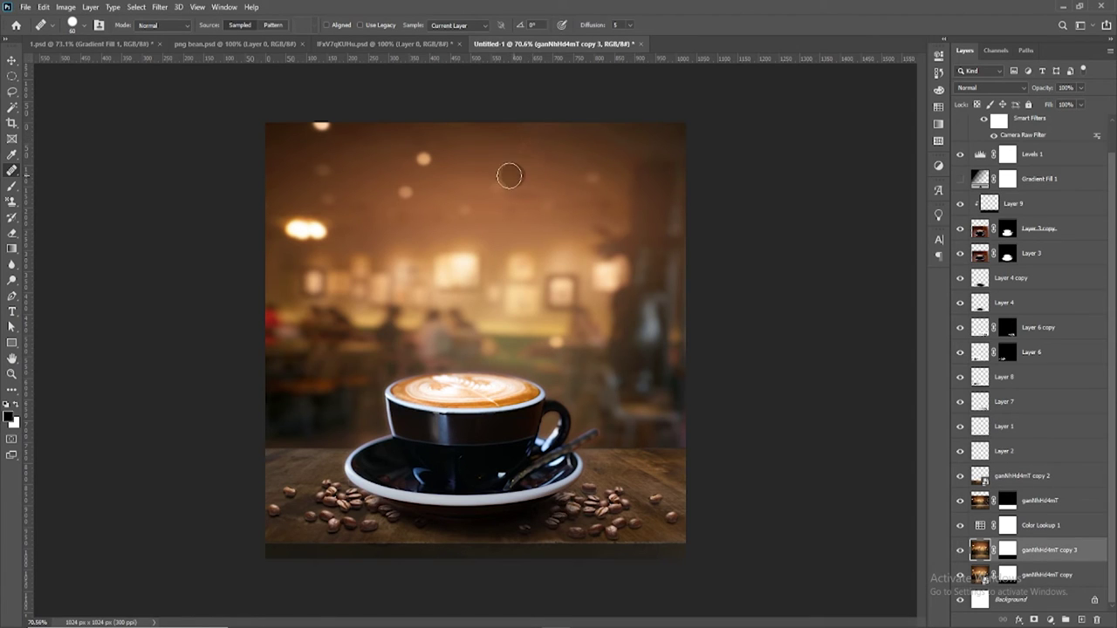
pyautogui.click(425, 158)
pyautogui.click(407, 187)
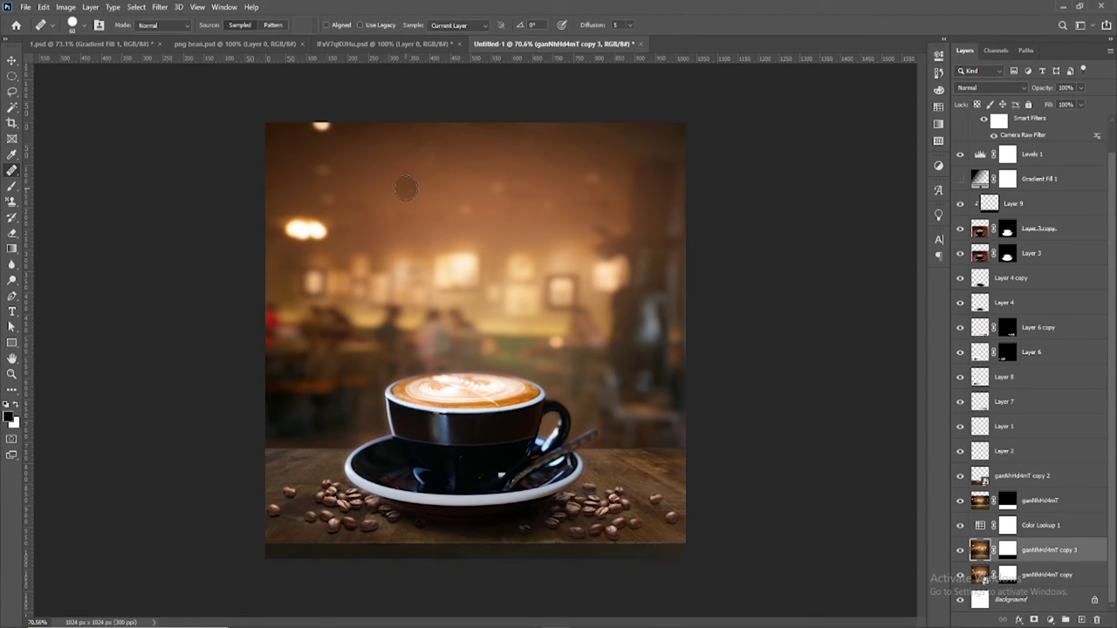
pyautogui.moveTo(476, 188); pyautogui.dragTo(492, 185)
pyautogui.click(462, 200)
pyautogui.click(12, 61)
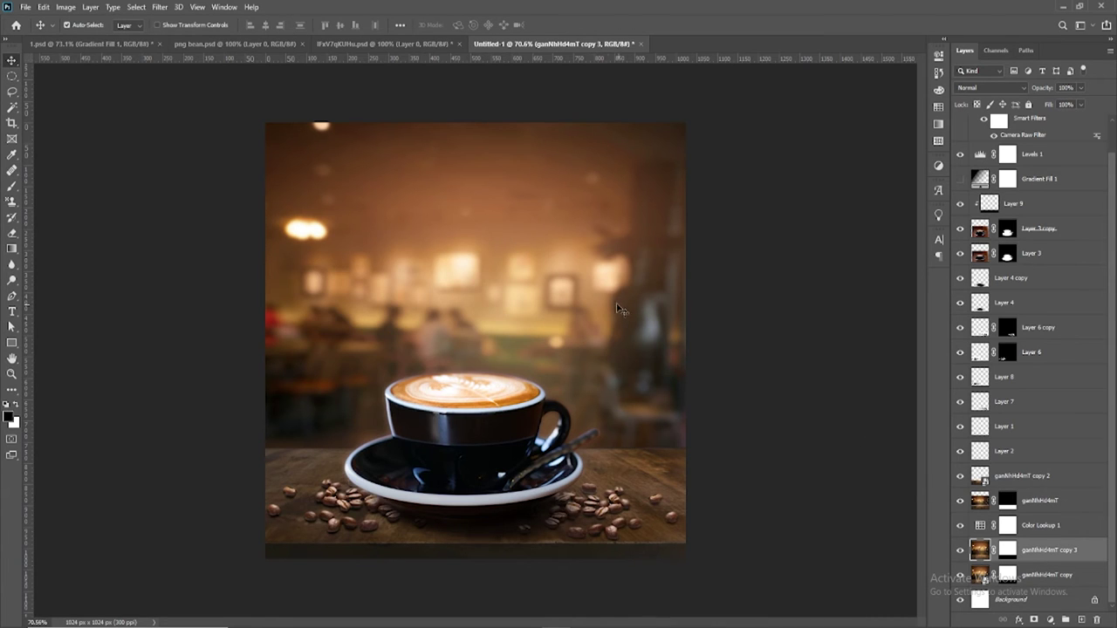
# Nudge ganNhHd4mT copy 3 slightly downward, toggling its visibility to compare placement
pyautogui.moveTo(607, 293)
pyautogui.mouseDown()
pyautogui.moveTo(607, 312)
pyautogui.moveTo(660, 317)
pyautogui.mouseUp()
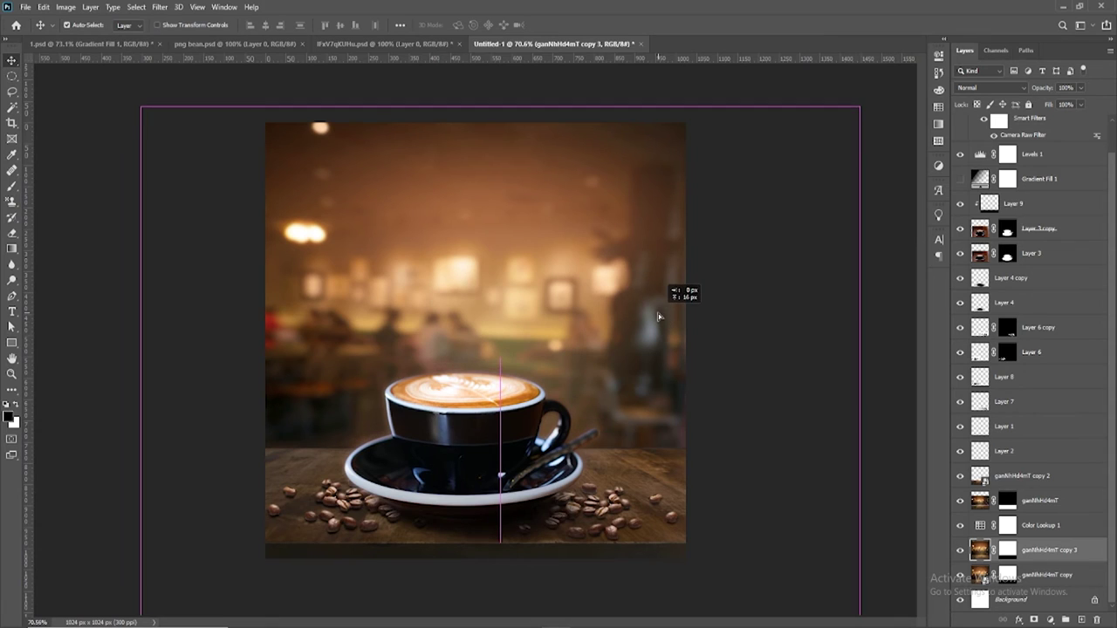
pyautogui.click(714, 317)
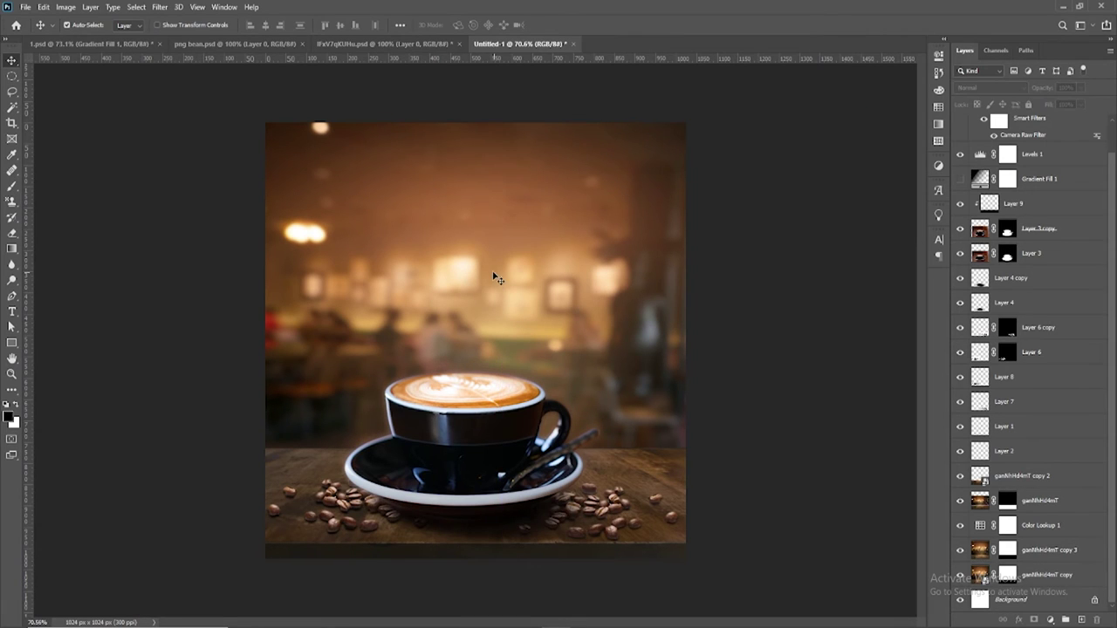
pyautogui.moveTo(538, 297); pyautogui.dragTo(550, 295)
pyautogui.moveTo(719, 306); pyautogui.dragTo(643, 305)
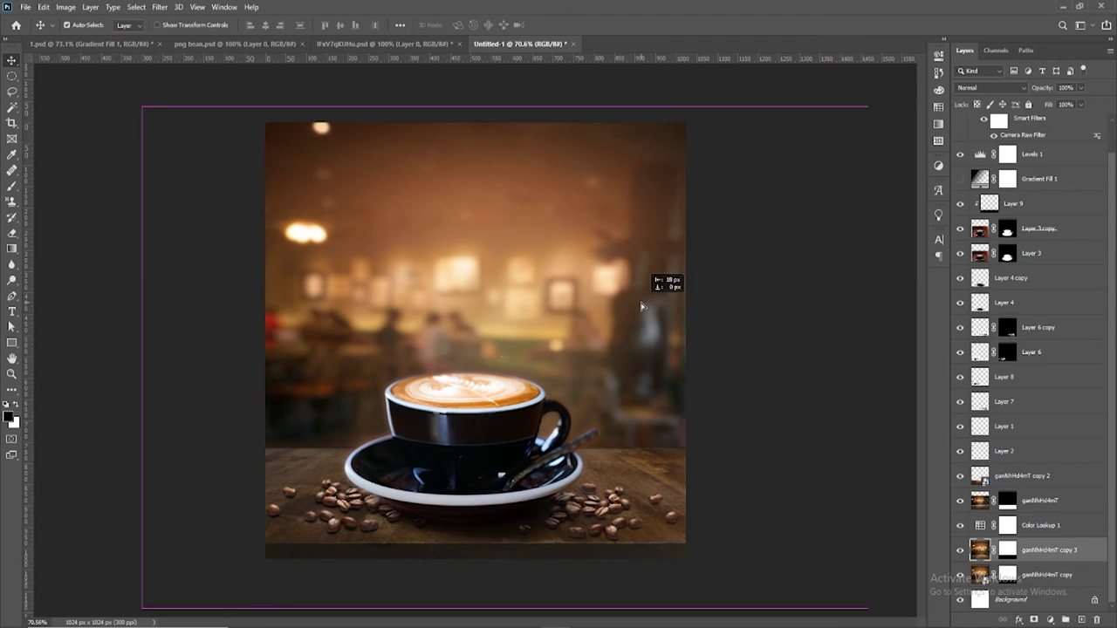
pyautogui.click(907, 539)
pyautogui.click(960, 551)
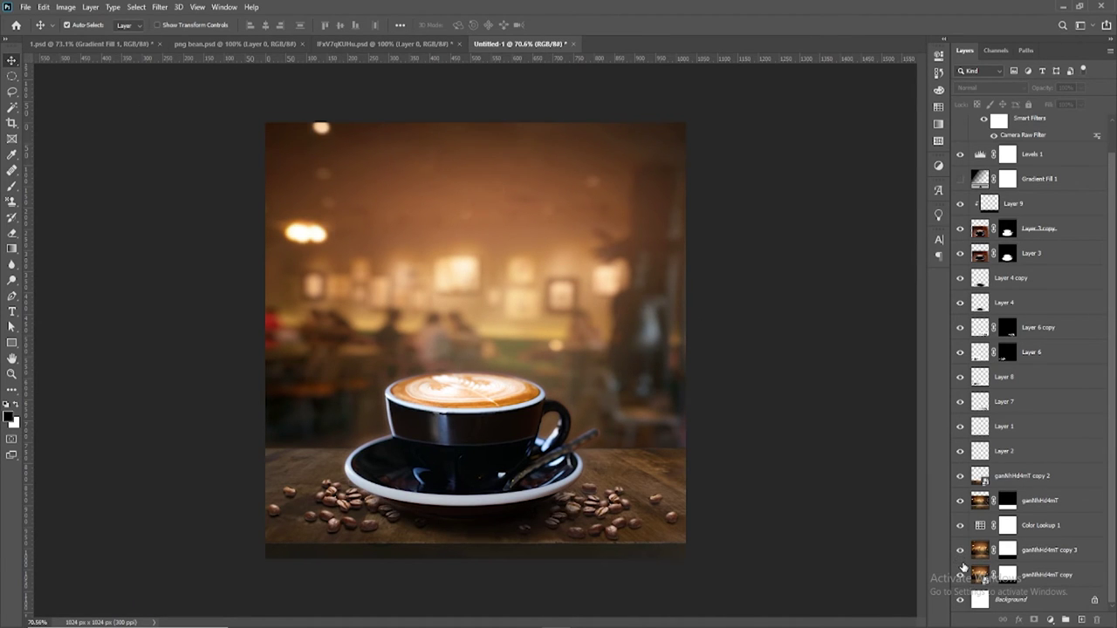
pyautogui.click(960, 550)
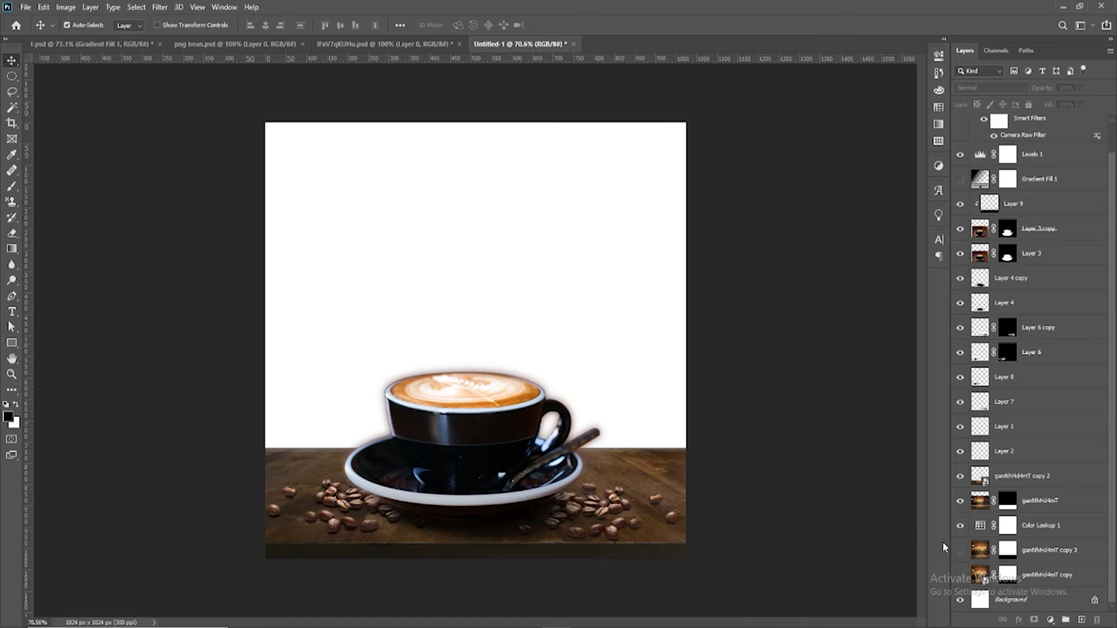
pyautogui.click(960, 551)
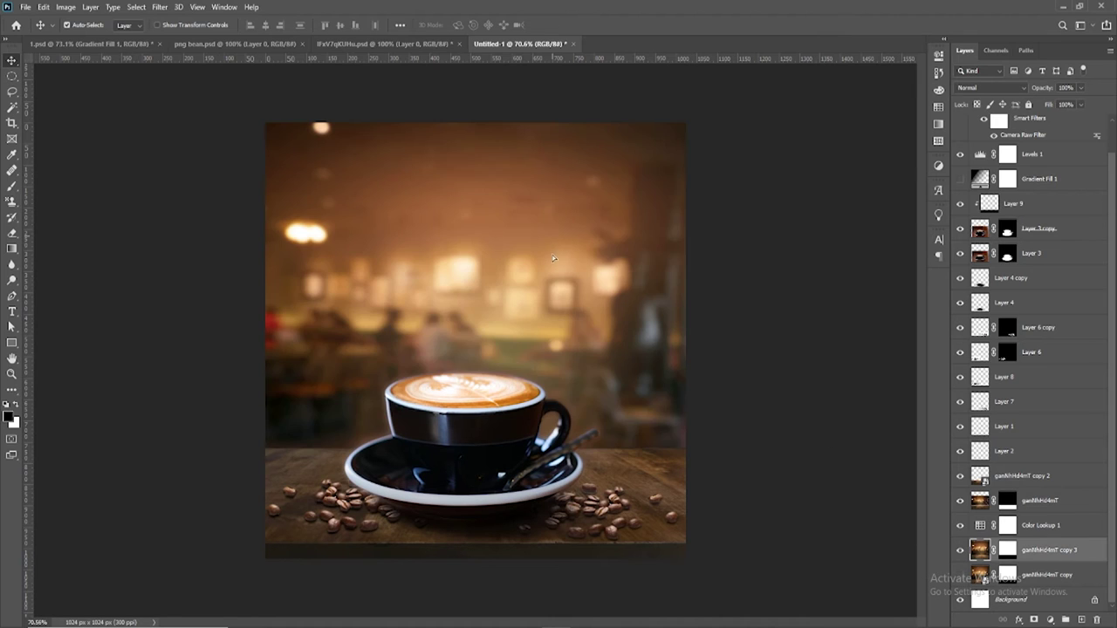
pyautogui.moveTo(548, 234); pyautogui.dragTo(550, 245)
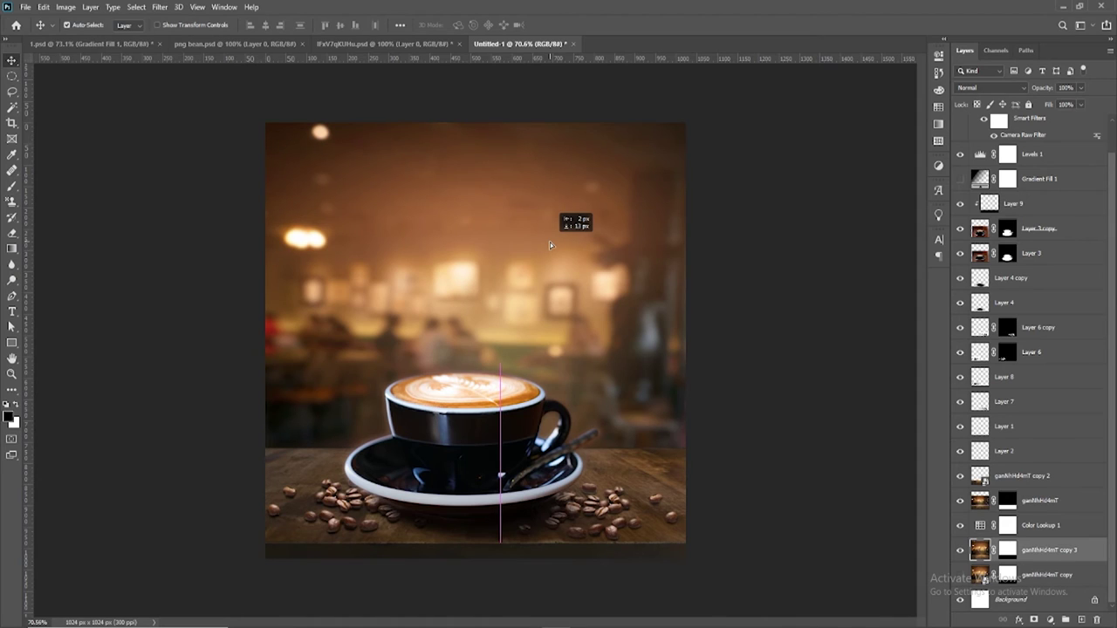
pyautogui.click(711, 280)
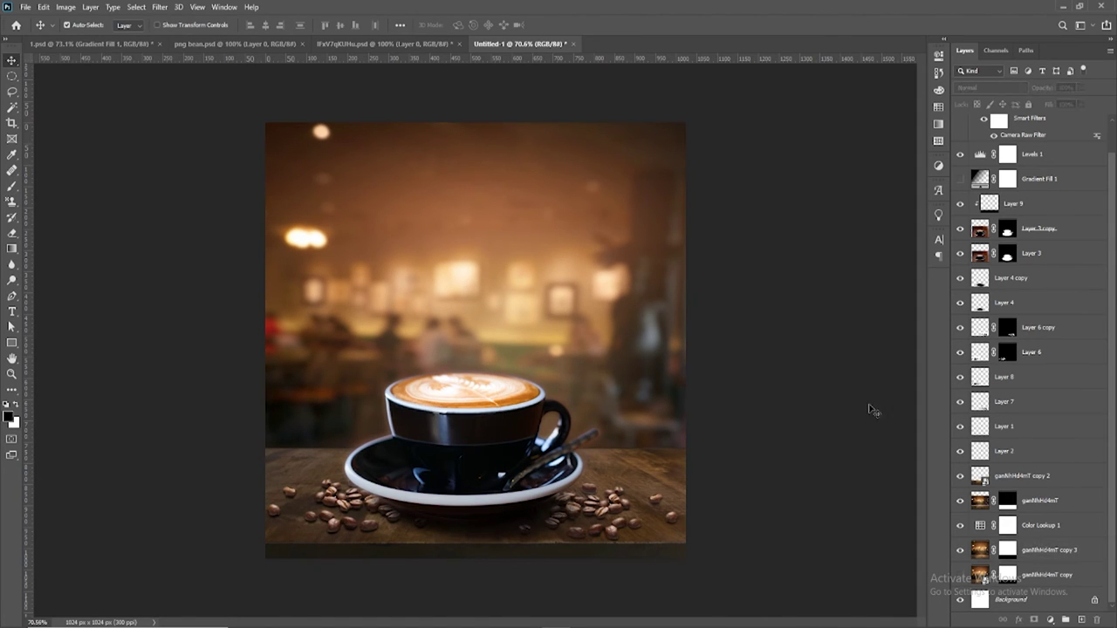
pyautogui.click(538, 252)
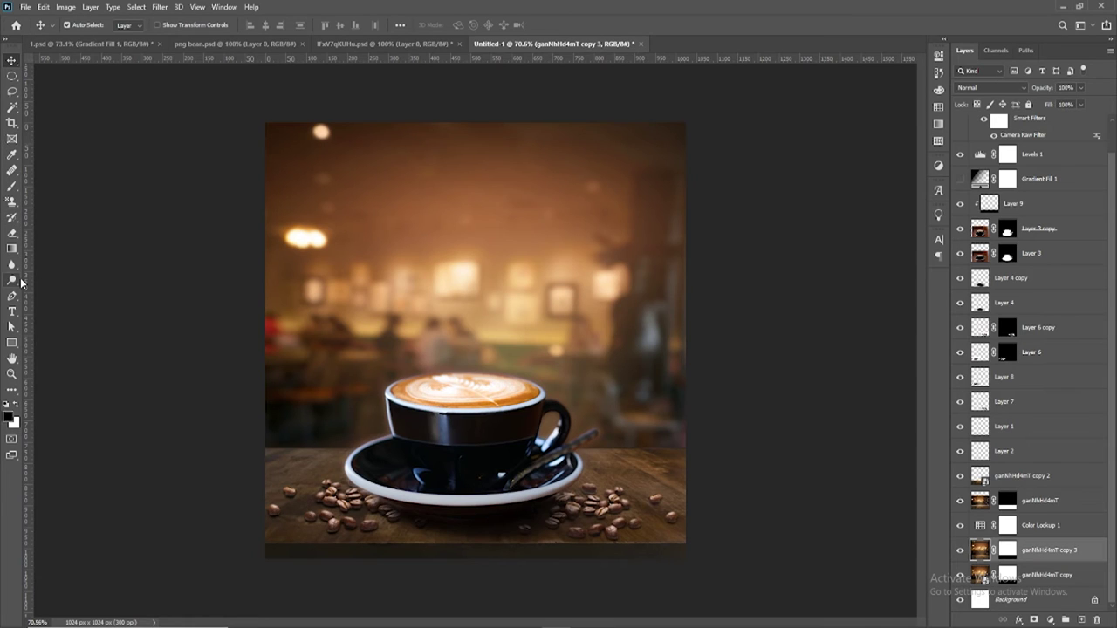
# Paste the tagline 'Good to the Last Drop!' from the notes as a new text layer
pyautogui.hotkey('alt', 'Tab')
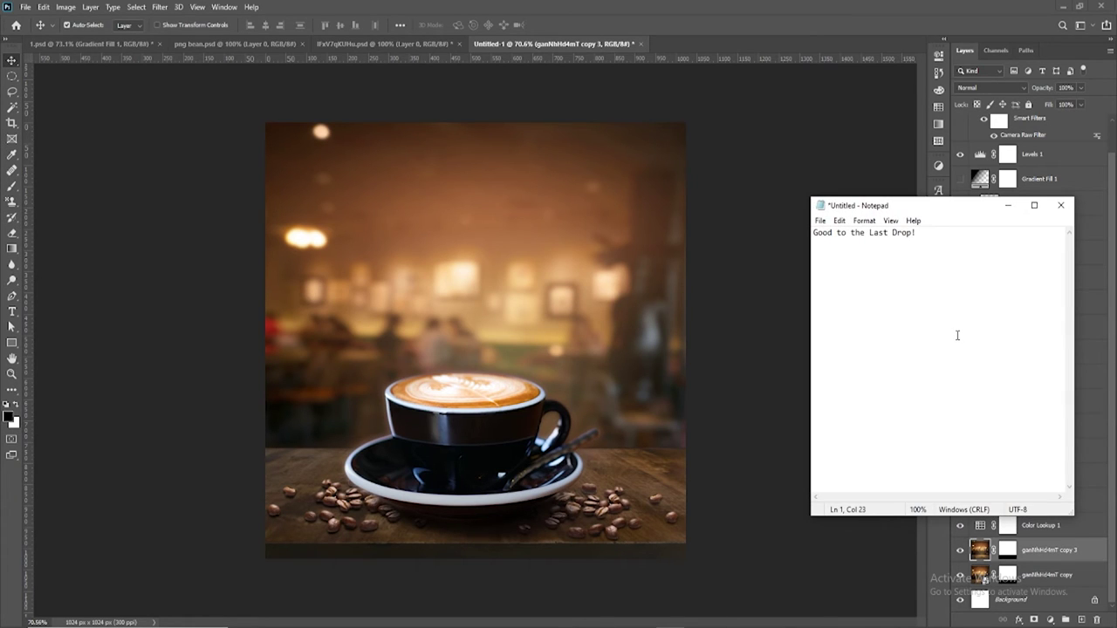
pyautogui.hotkey('ctrl', 'a')
pyautogui.click(1009, 206)
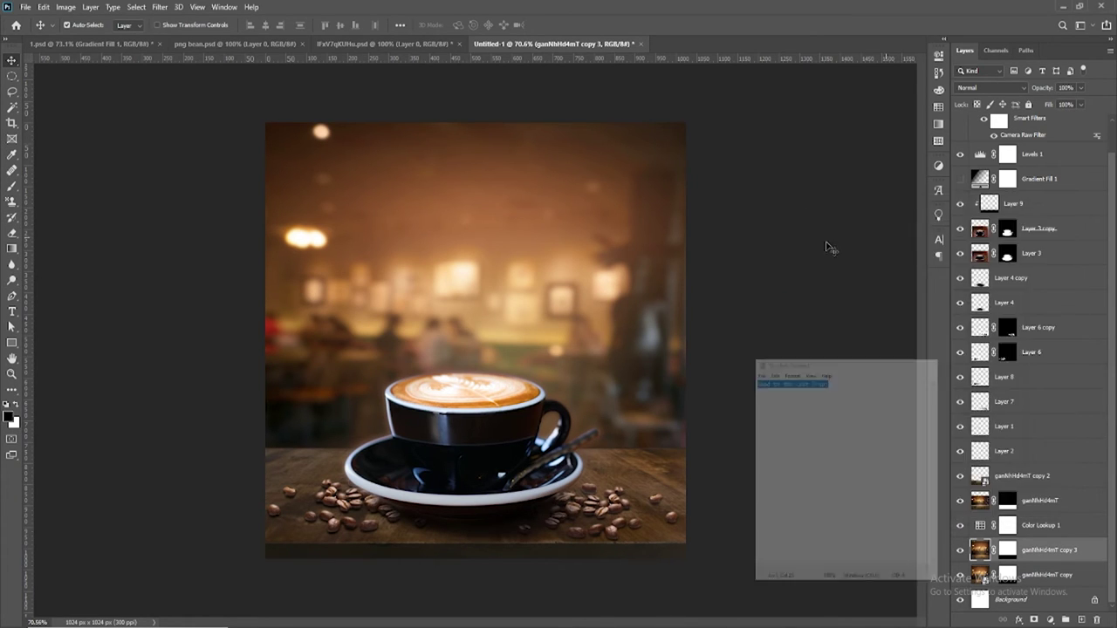
pyautogui.click(20, 310)
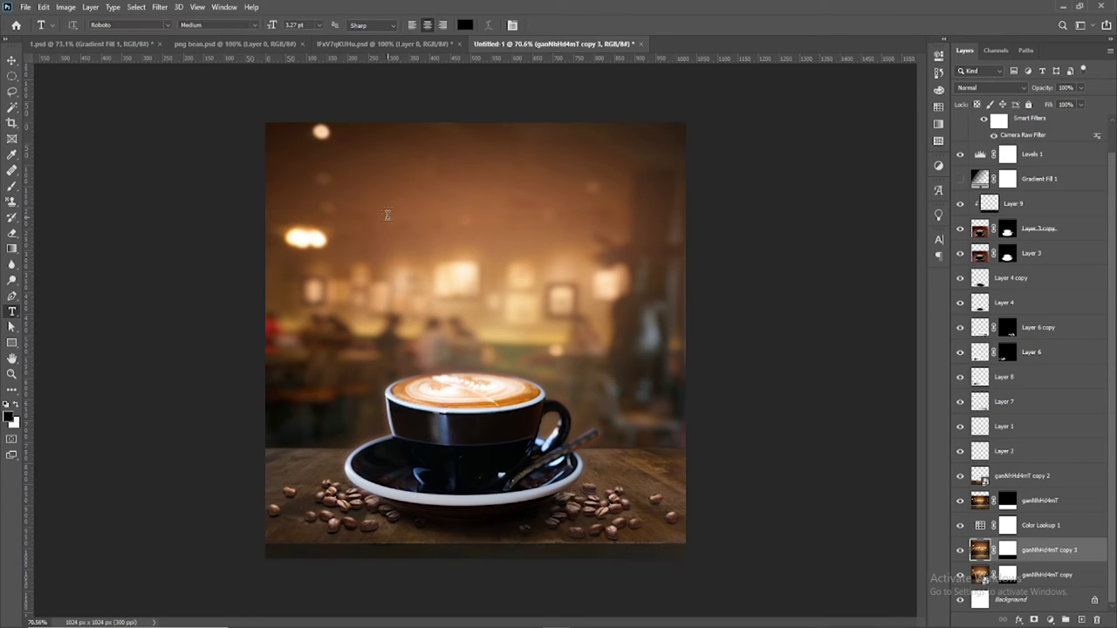
pyautogui.click(406, 229)
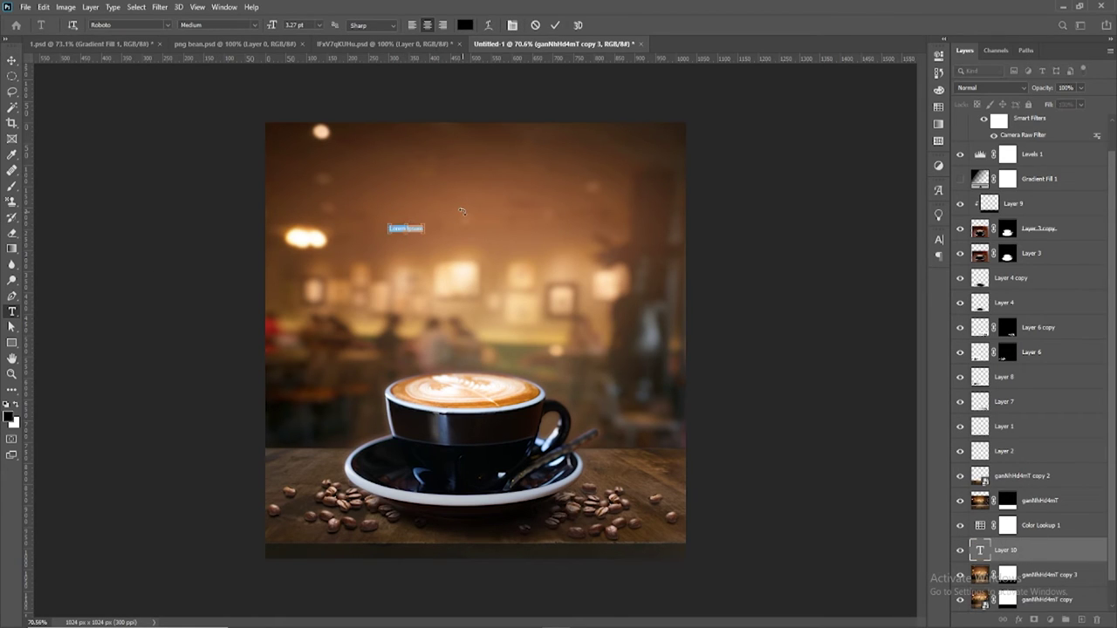
pyautogui.hotkey('ctrl', 'v')
pyautogui.click(553, 25)
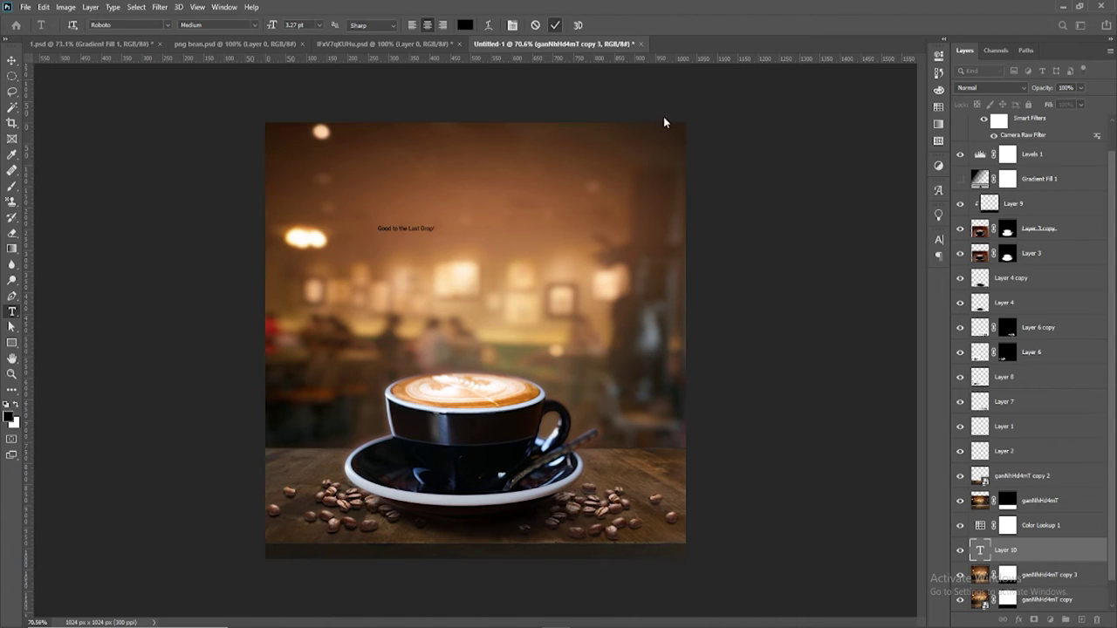
# Style the headline as white (#ffffff) Open Sans Regular at about 10 pt
pyautogui.click(939, 240)
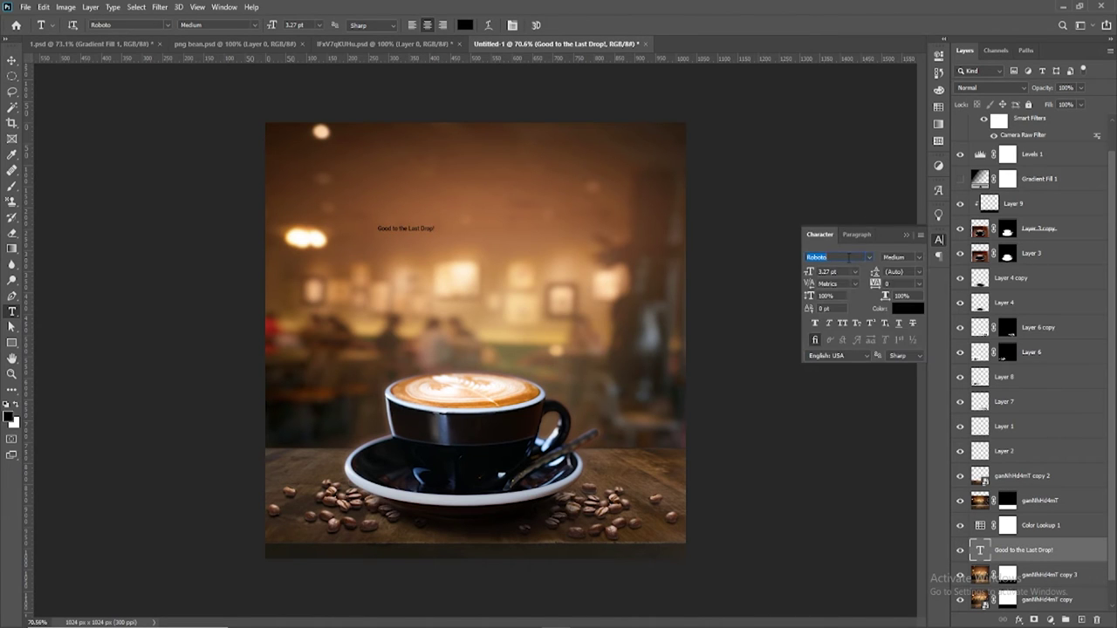
pyautogui.write('Open Sans')
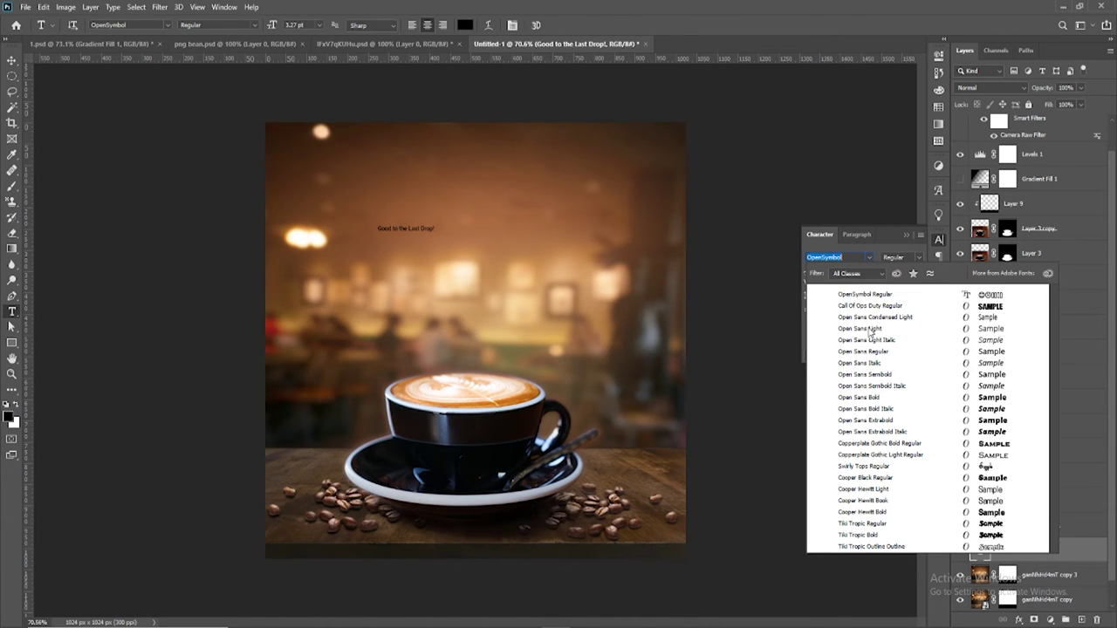
pyautogui.click(870, 351)
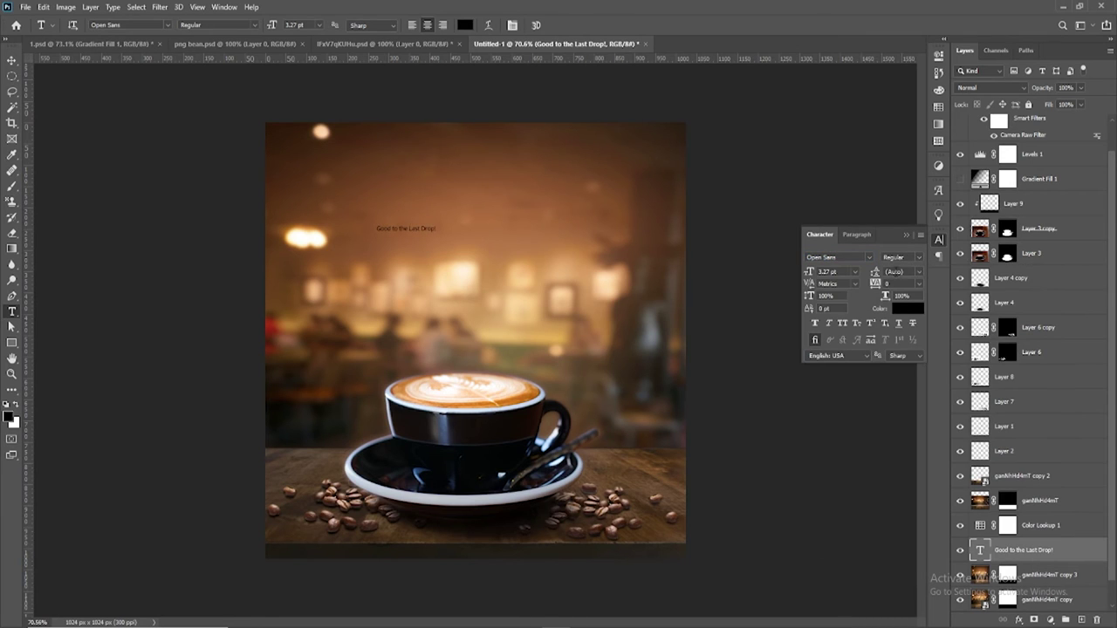
pyautogui.click(911, 310)
pyautogui.write('ffffff')
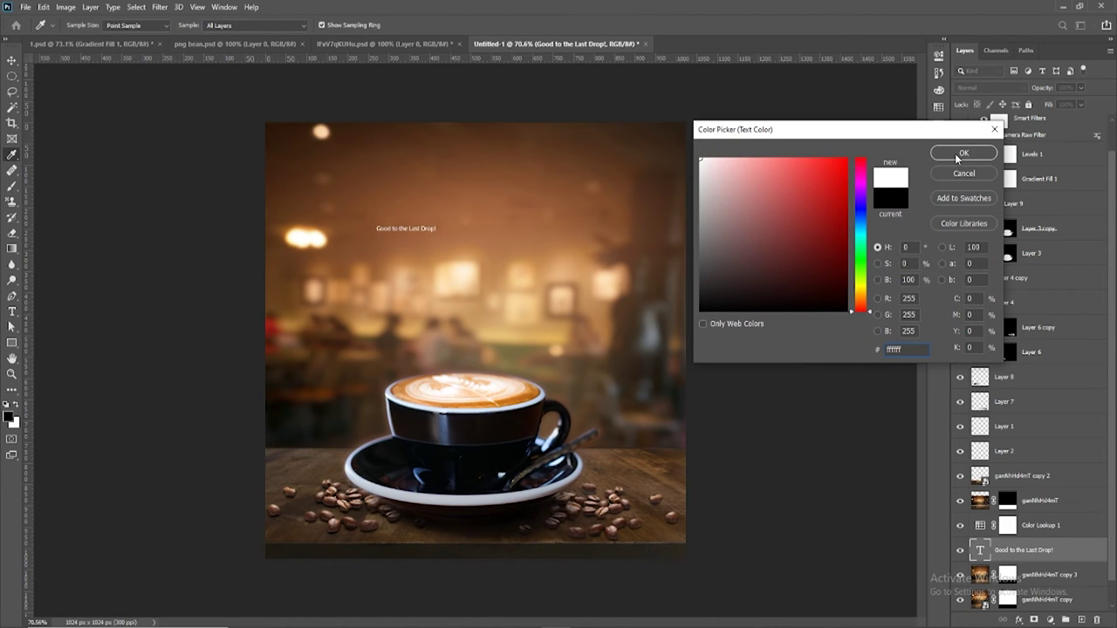
pyautogui.click(960, 155)
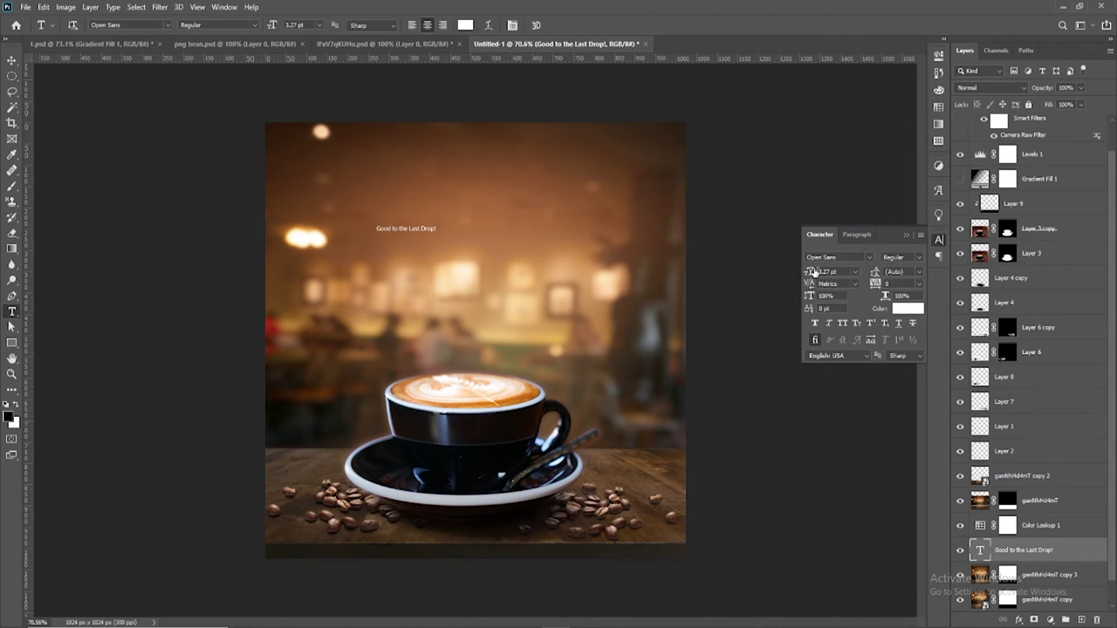
pyautogui.moveTo(812, 272); pyautogui.dragTo(818, 274)
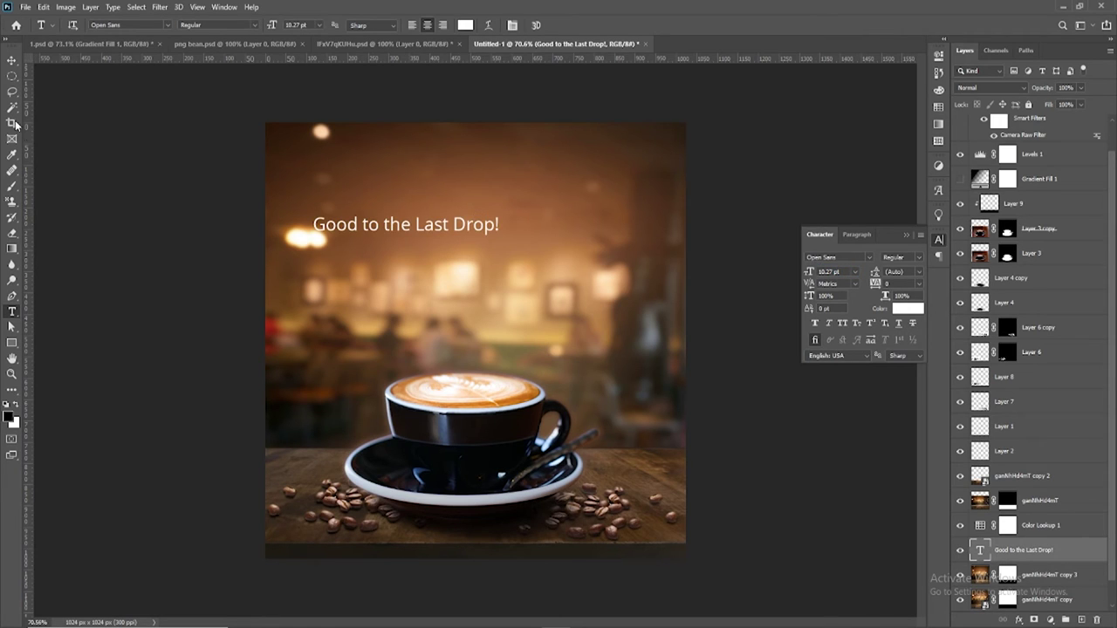
# Move the headline to the top centre of the poster and zoom in
pyautogui.click(12, 62)
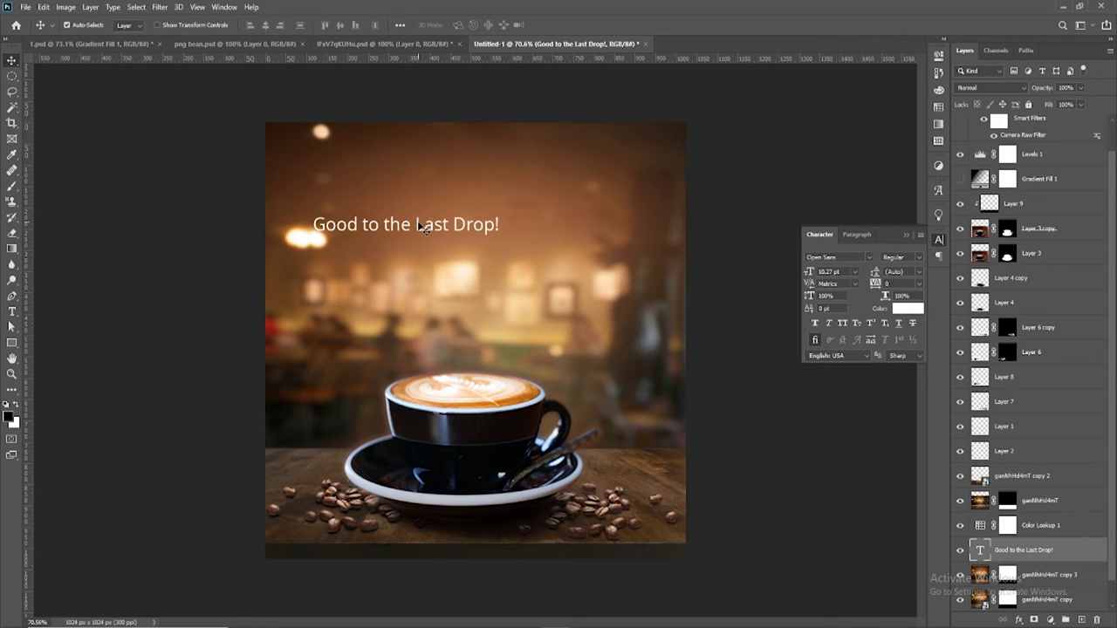
pyautogui.moveTo(420, 226)
pyautogui.mouseDown()
pyautogui.moveTo(480, 183)
pyautogui.moveTo(525, 174)
pyautogui.mouseUp()
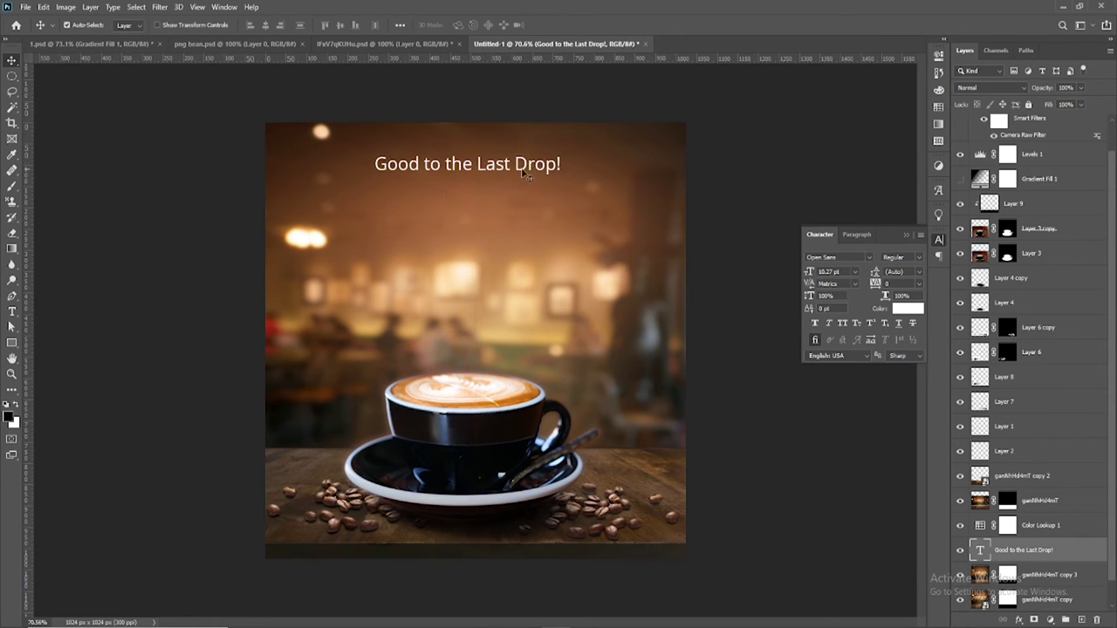
pyautogui.hotkey('ctrl', '+')
pyautogui.scroll(1, 544, 158)
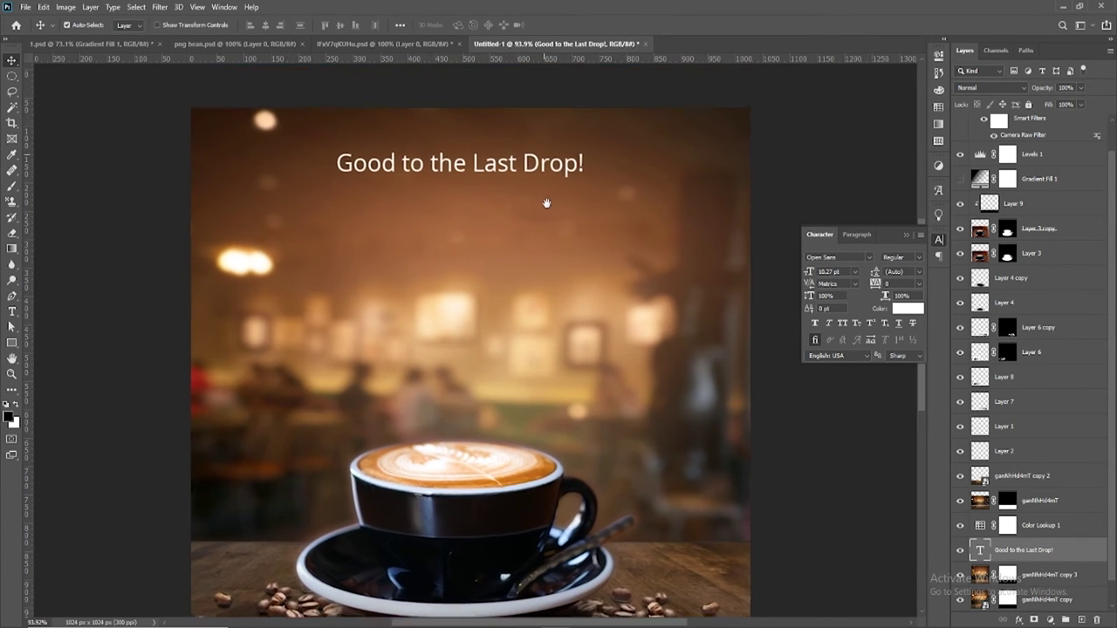
# Shrink the headline to about 9.15 pt and recentre it horizontally near the top
pyautogui.click(39, 7)
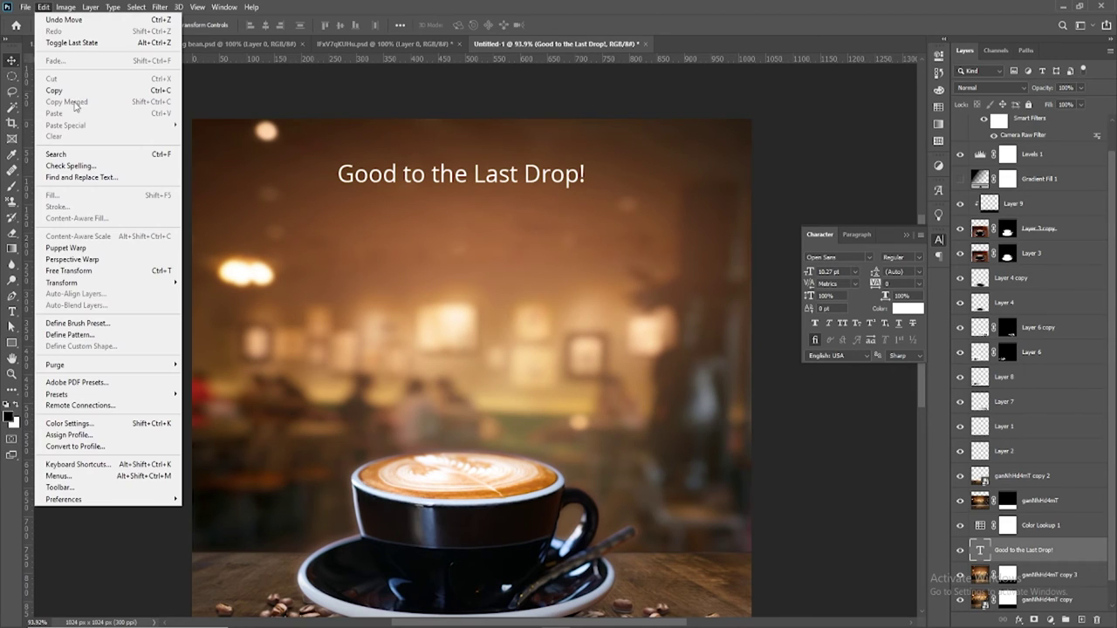
pyautogui.click(112, 271)
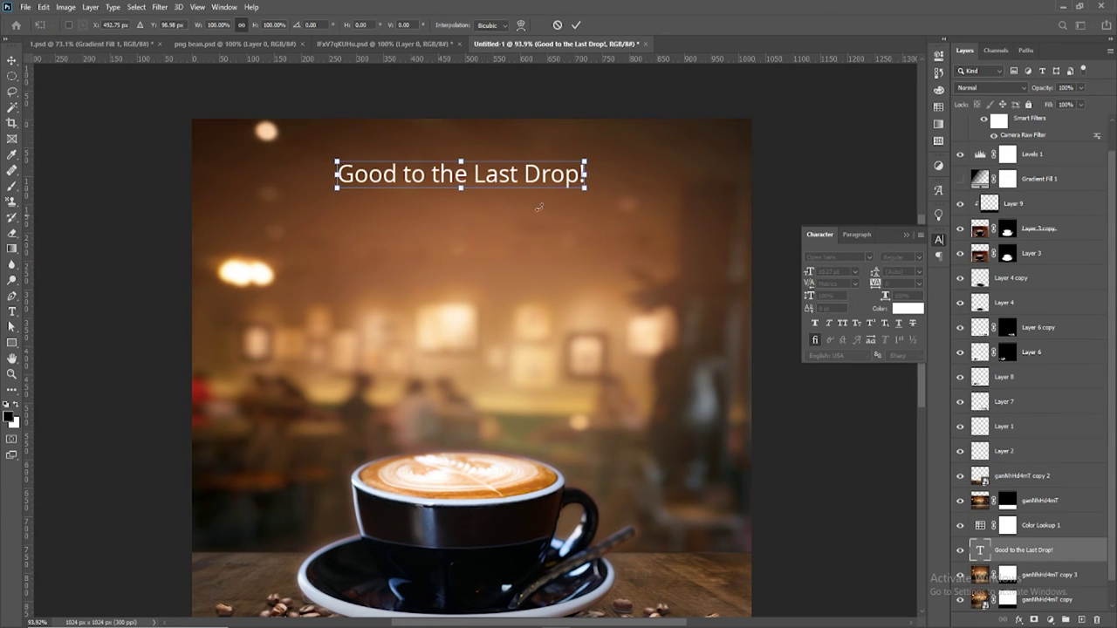
pyautogui.moveTo(584, 188); pyautogui.dragTo(537, 172)
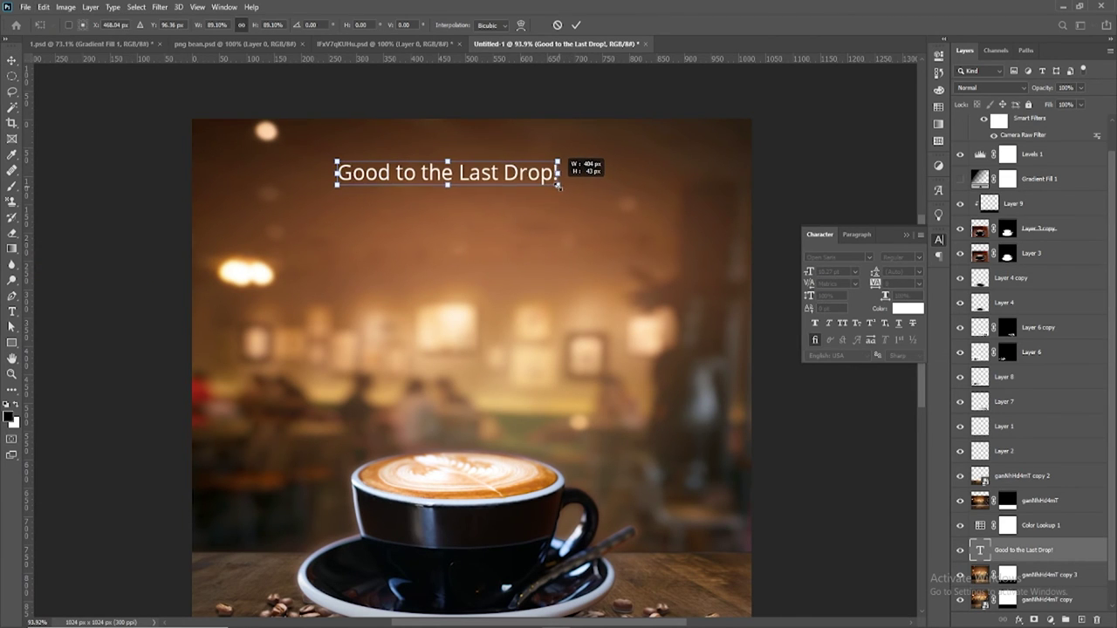
pyautogui.click(576, 25)
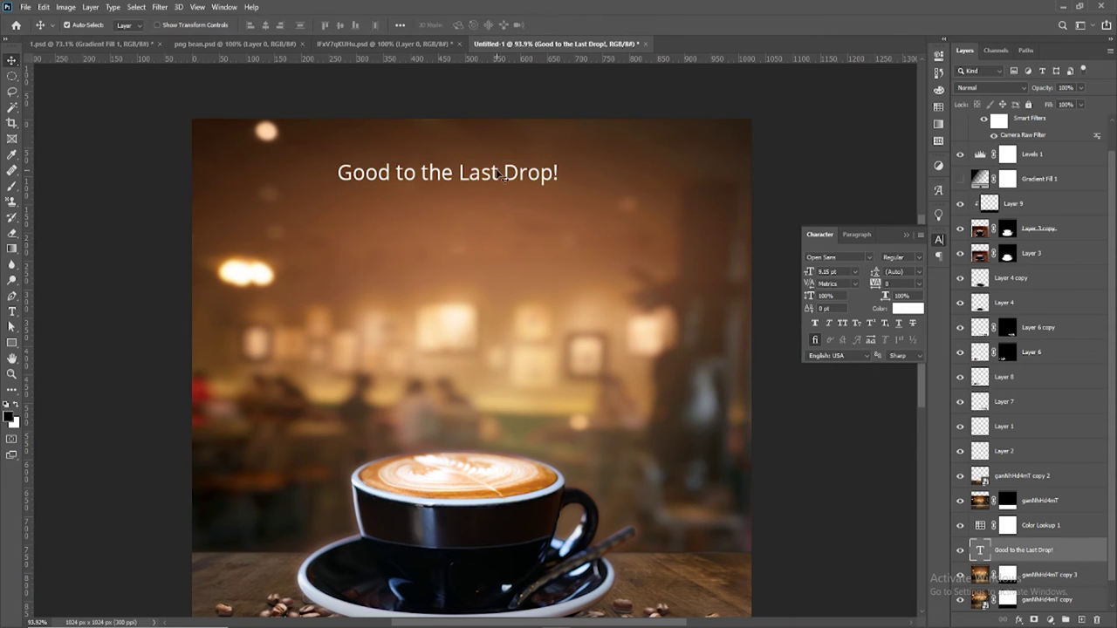
pyautogui.moveTo(495, 174); pyautogui.dragTo(506, 174)
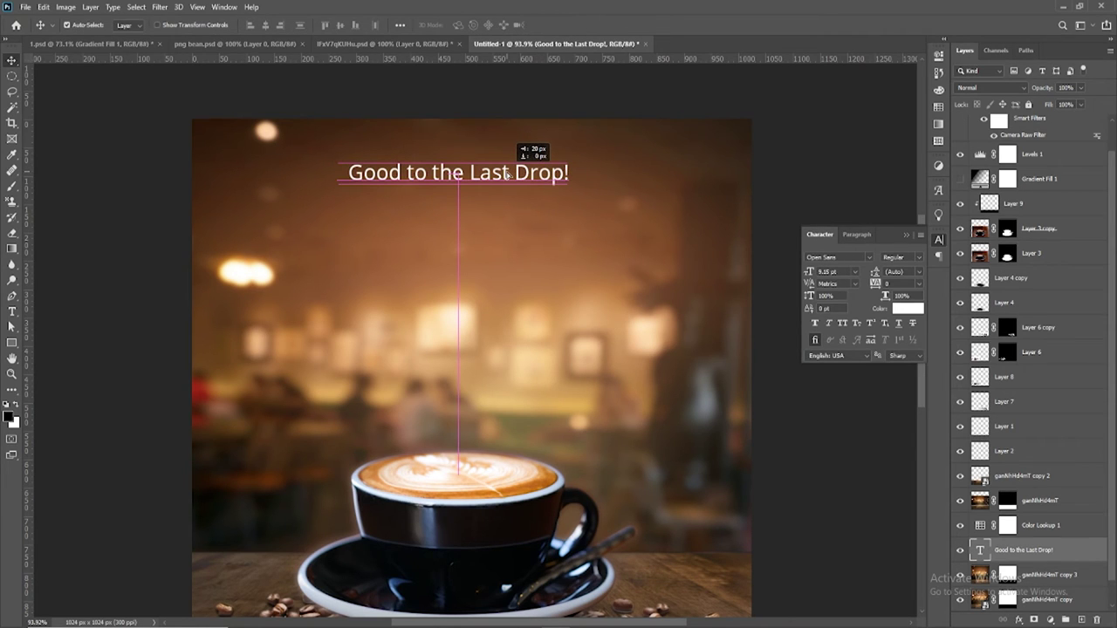
# Add a new text line reading 'Coffee' below the headline
pyautogui.click(32, 299)
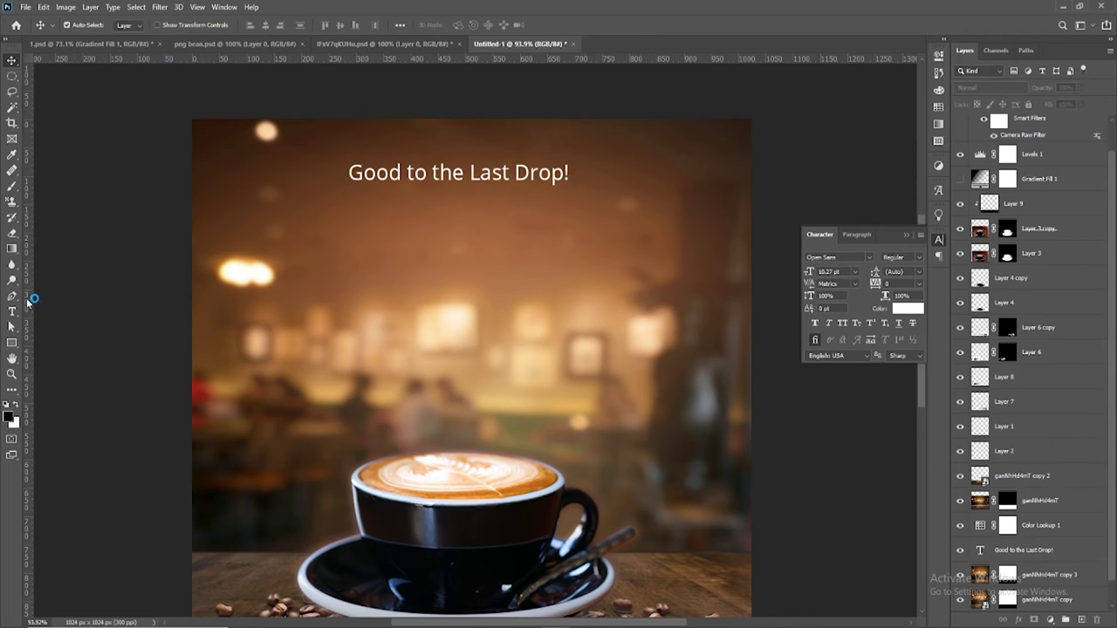
pyautogui.click(17, 312)
pyautogui.click(384, 245)
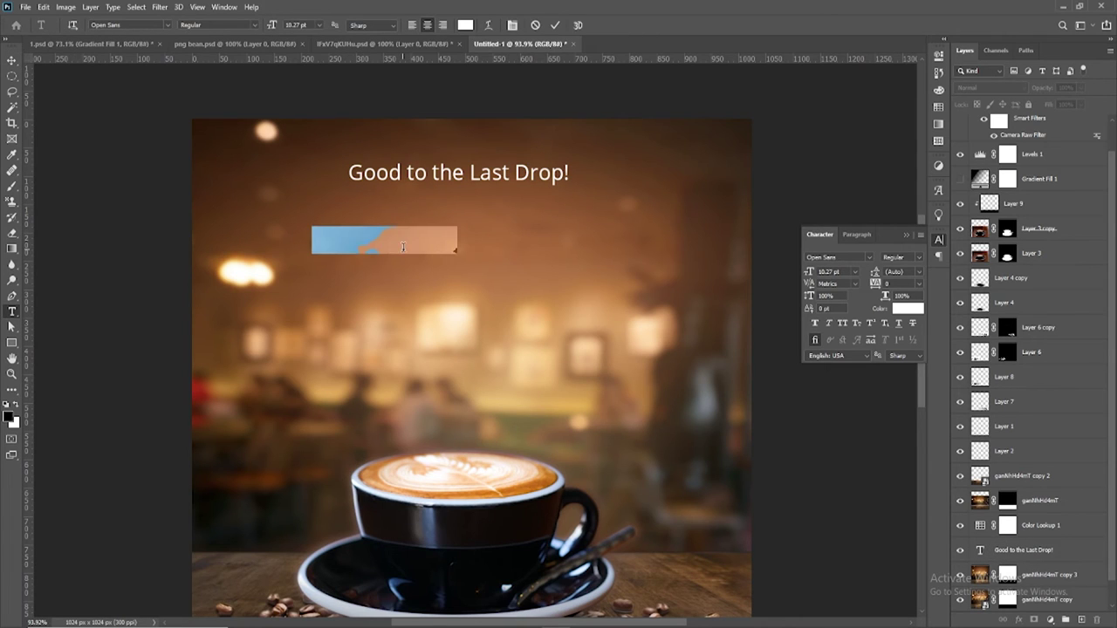
pyautogui.write('C')
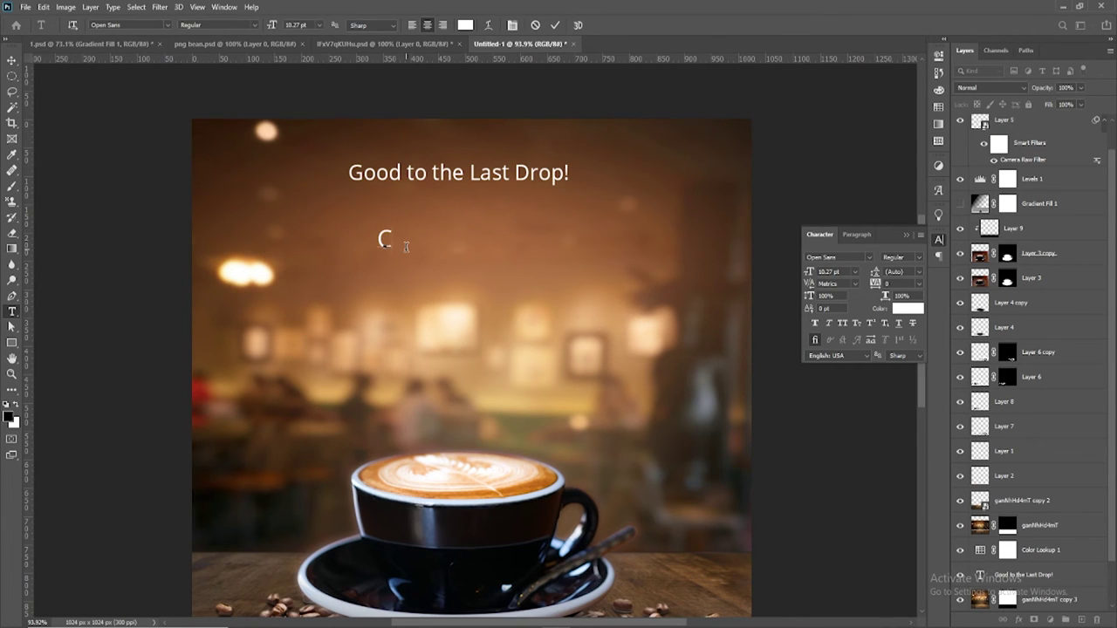
pyautogui.write('offe')
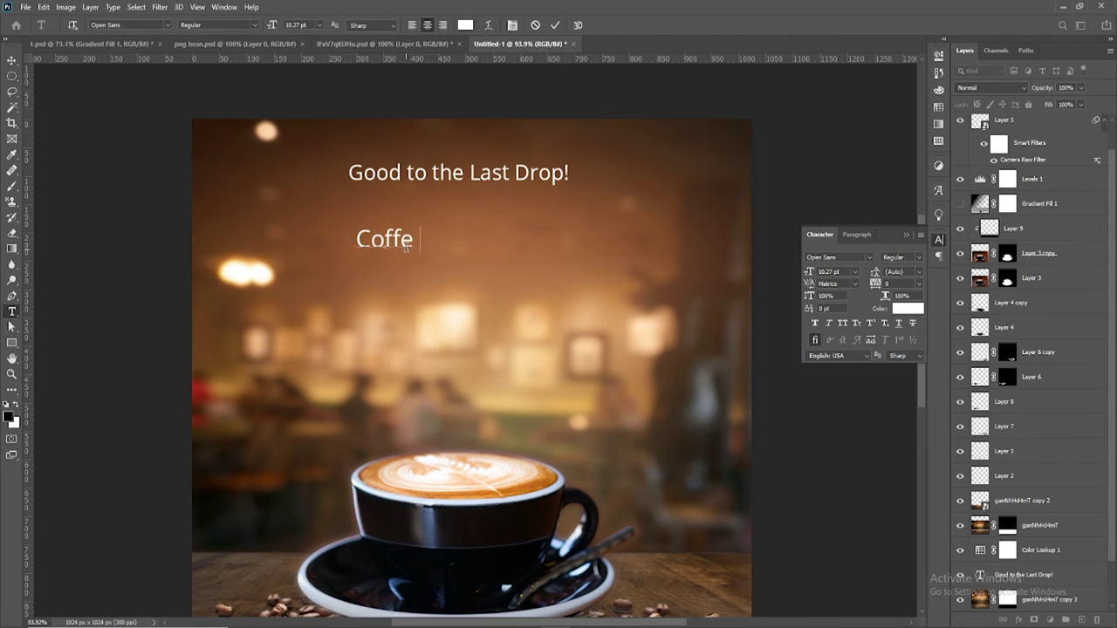
pyautogui.write('e')
# Set the Coffee text to the Coffee Service font with tracking 75
pyautogui.click(555, 25)
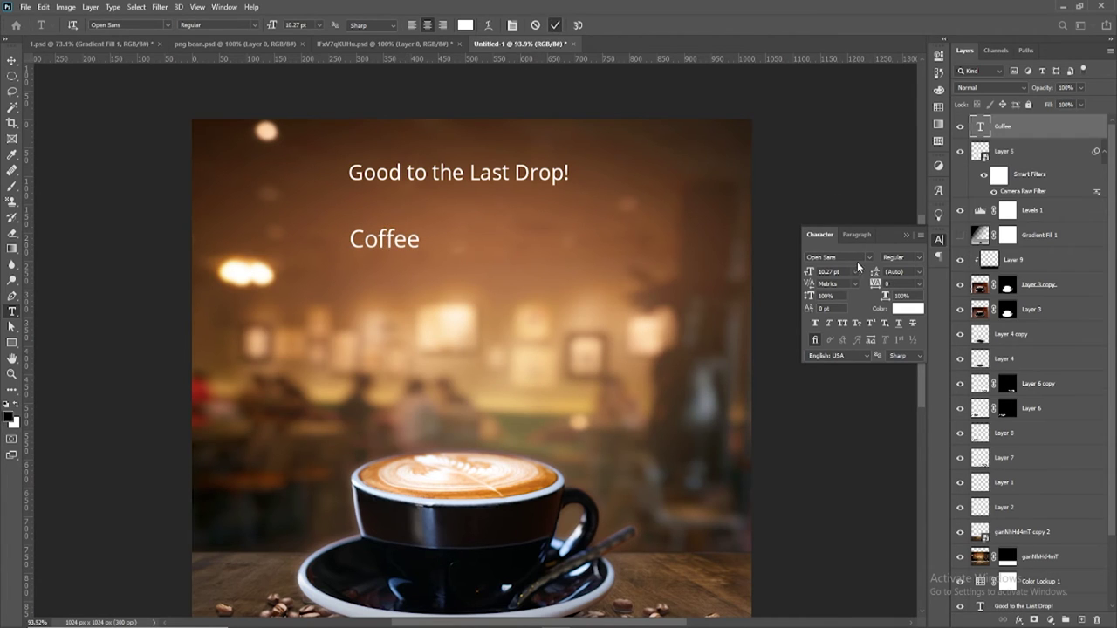
pyautogui.click(847, 257)
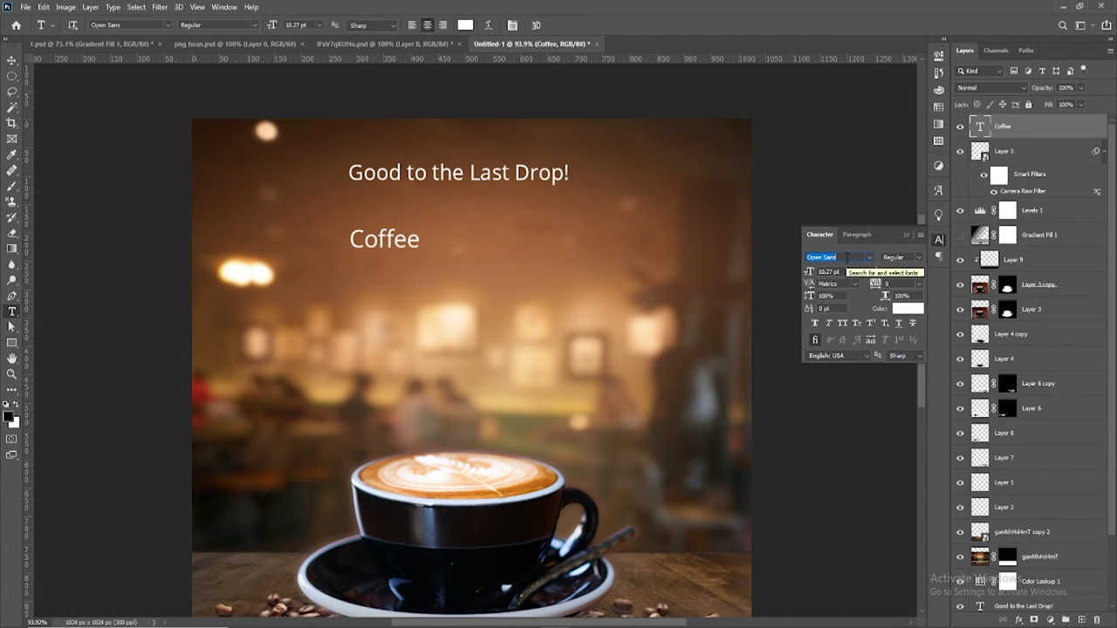
pyautogui.write('co')
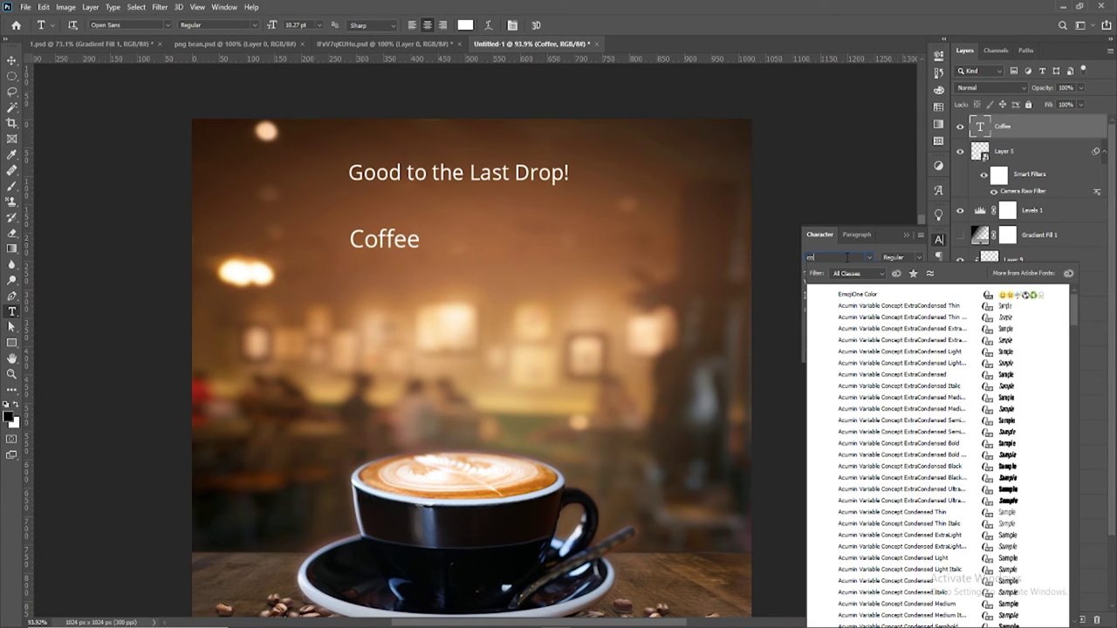
pyautogui.write('ffee Service')
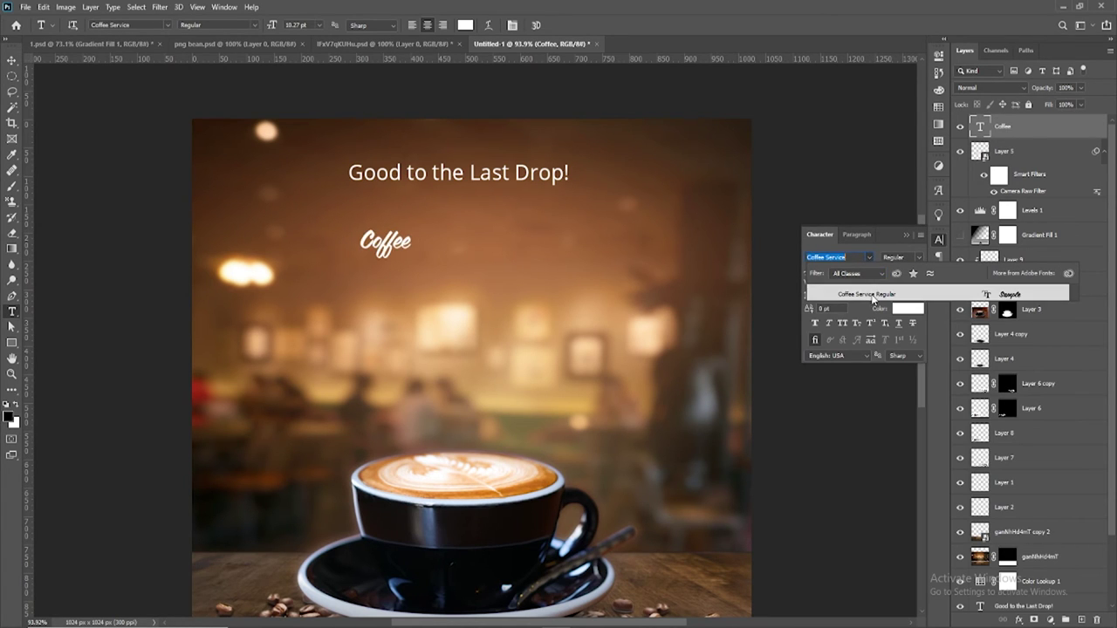
pyautogui.click(864, 293)
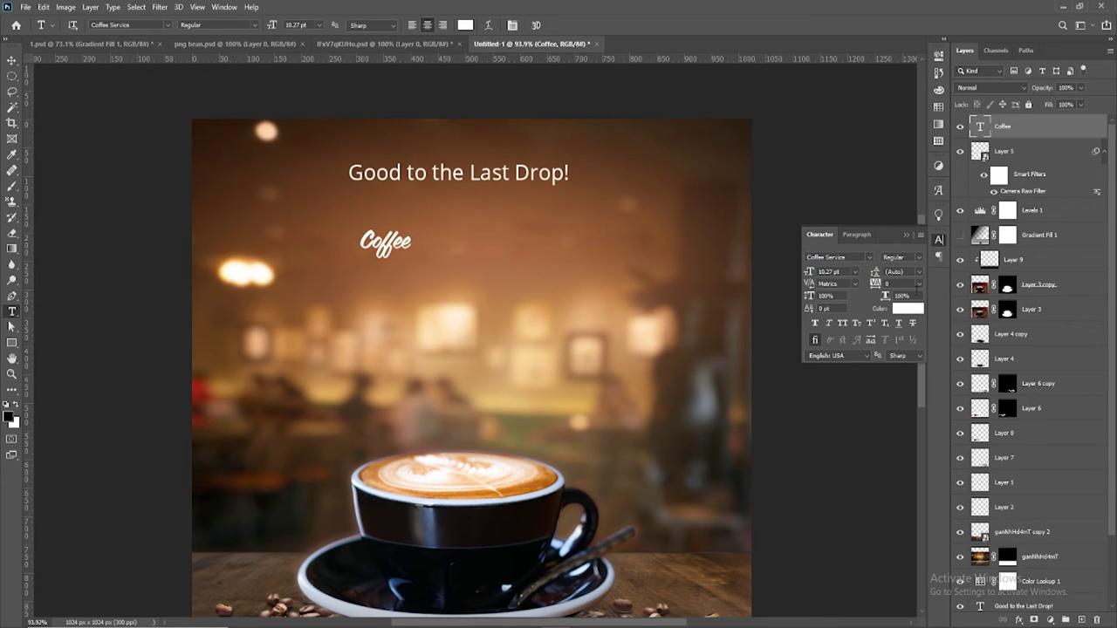
pyautogui.click(920, 287)
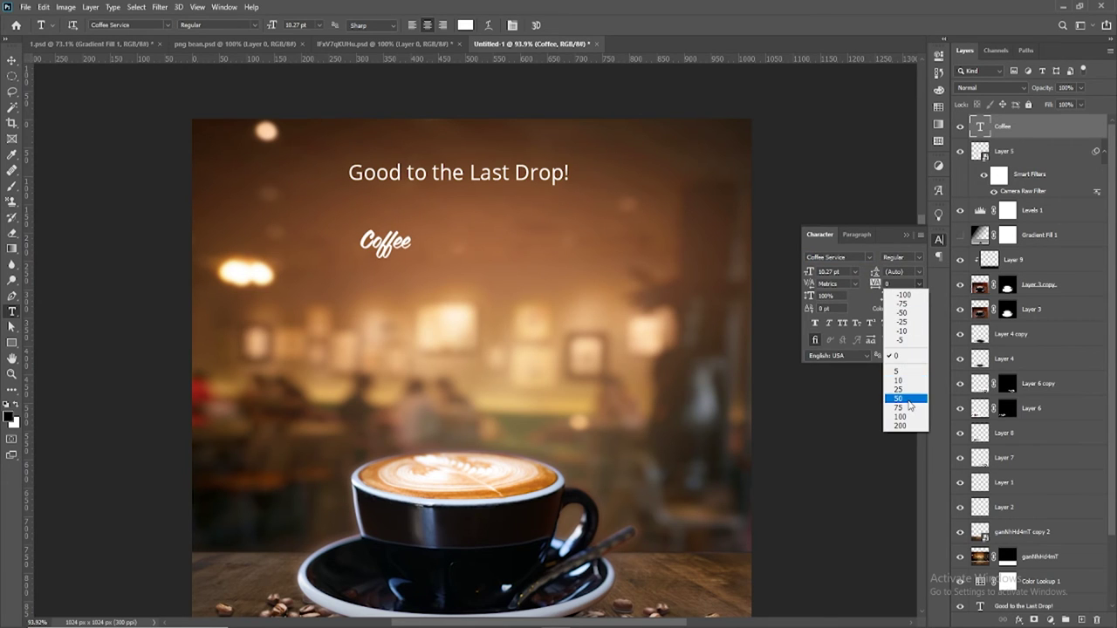
pyautogui.click(908, 408)
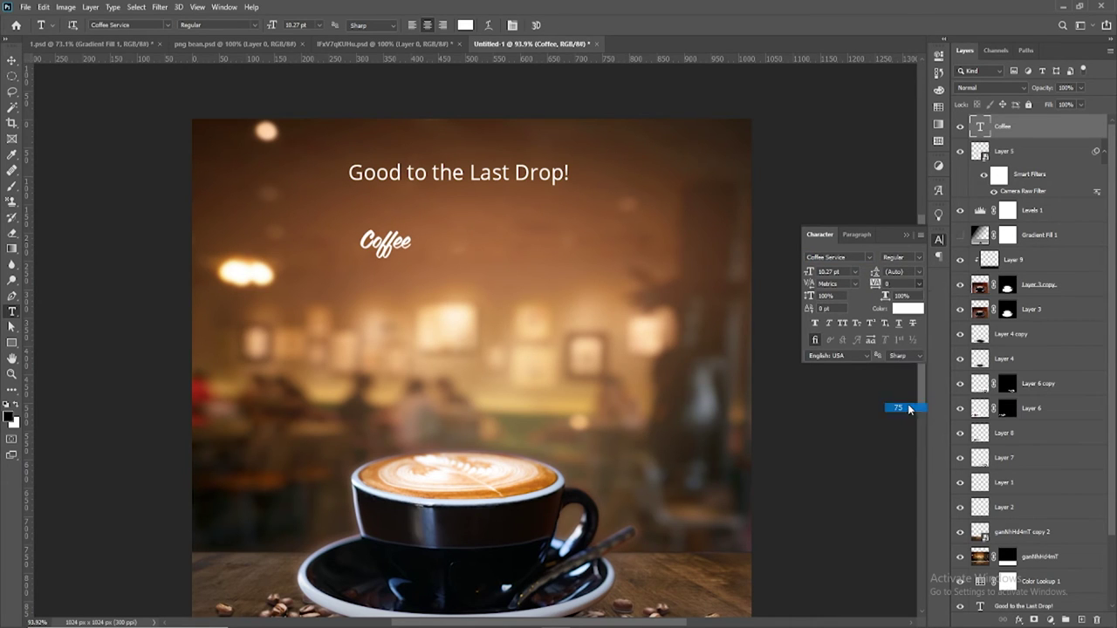
# Enlarge Coffee to 48 pt and centre it beneath the headline
pyautogui.click(12, 60)
pyautogui.moveTo(809, 273); pyautogui.dragTo(836, 272)
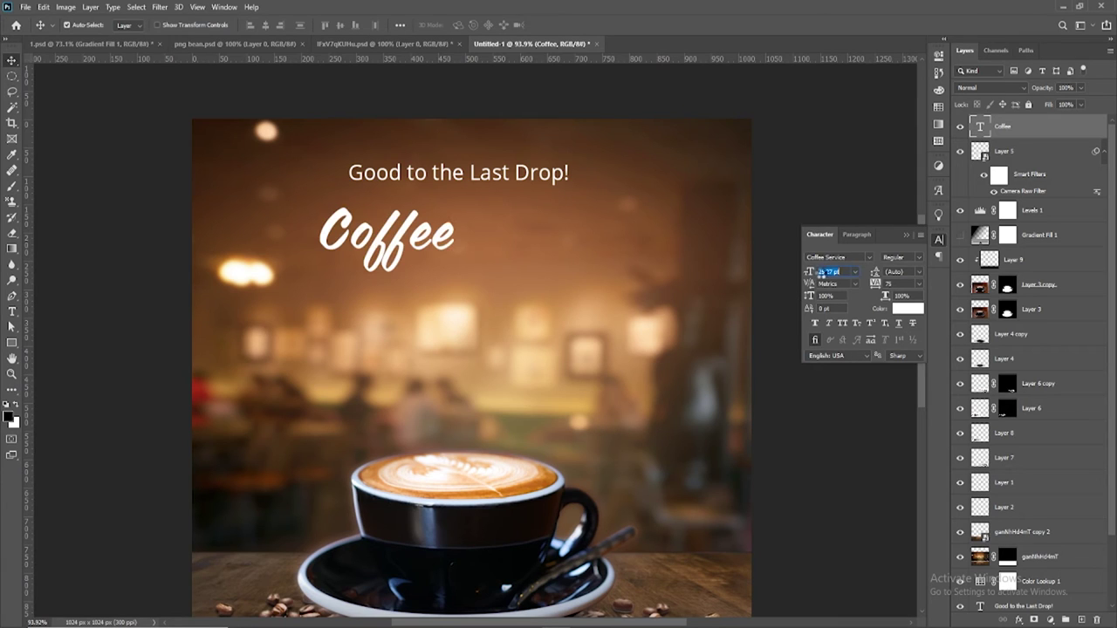
pyautogui.click(854, 271)
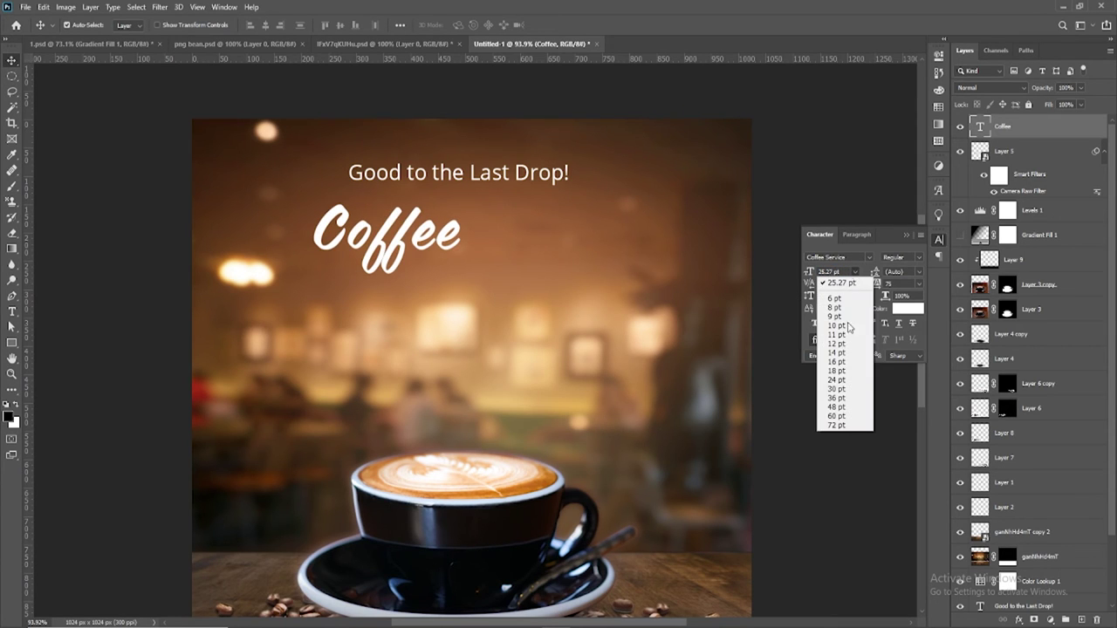
pyautogui.click(837, 393)
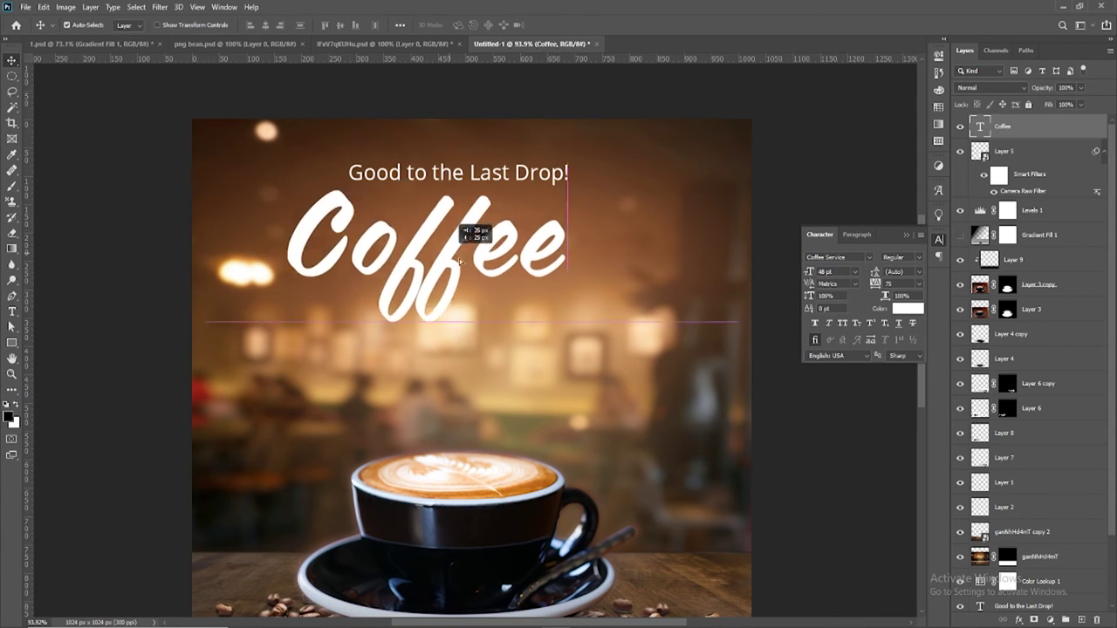
pyautogui.moveTo(412, 223)
pyautogui.mouseDown()
pyautogui.moveTo(485, 273)
pyautogui.moveTo(484, 264)
pyautogui.mouseUp()
pyautogui.scroll(-3, 484, 263)
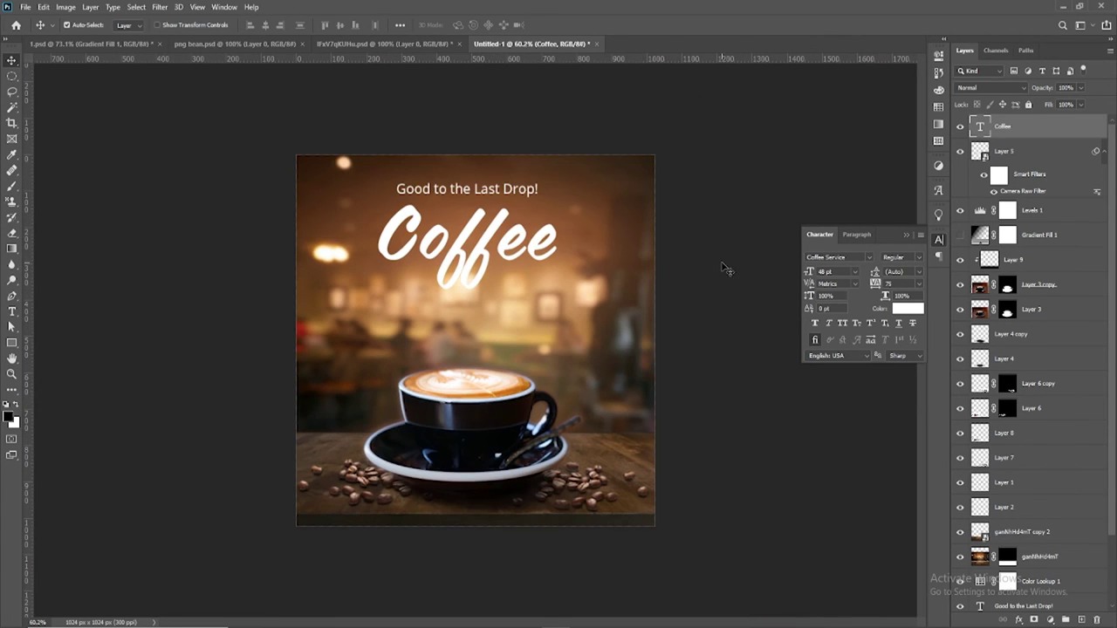
# Align Coffee to the canvas centre, then set the tagline to 7 pt and centre it above
pyautogui.scroll(2, 509, 209)
pyautogui.scroll(1, 509, 209)
pyautogui.moveTo(490, 219)
pyautogui.mouseDown()
pyautogui.moveTo(487, 232)
pyautogui.moveTo(487, 222)
pyautogui.mouseUp()
pyautogui.moveTo(484, 111); pyautogui.dragTo(487, 115)
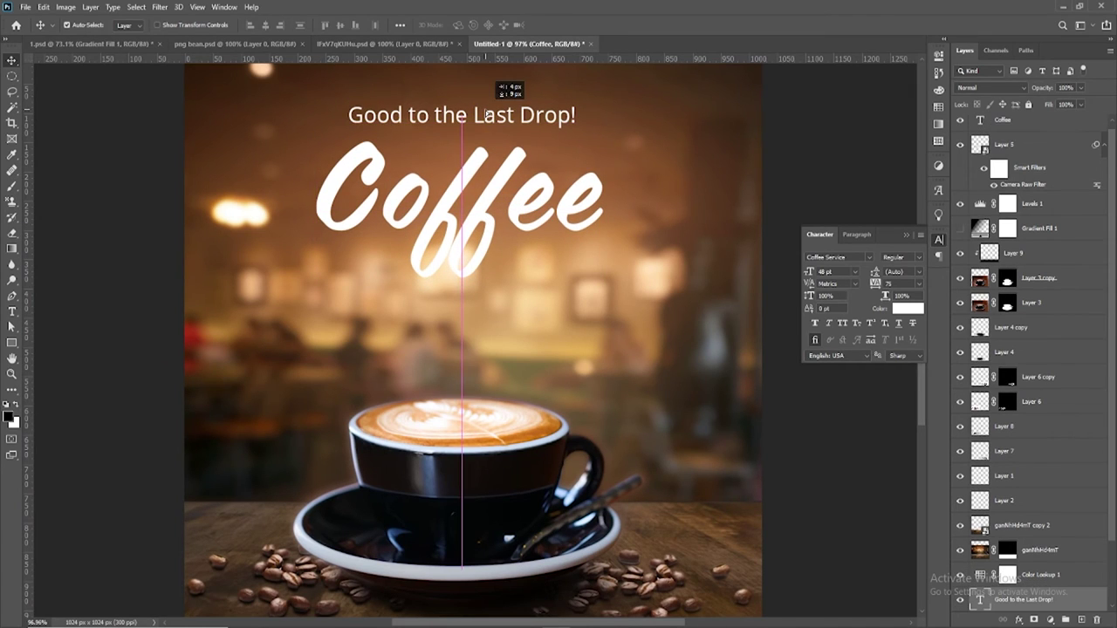
pyautogui.moveTo(809, 271); pyautogui.dragTo(780, 262)
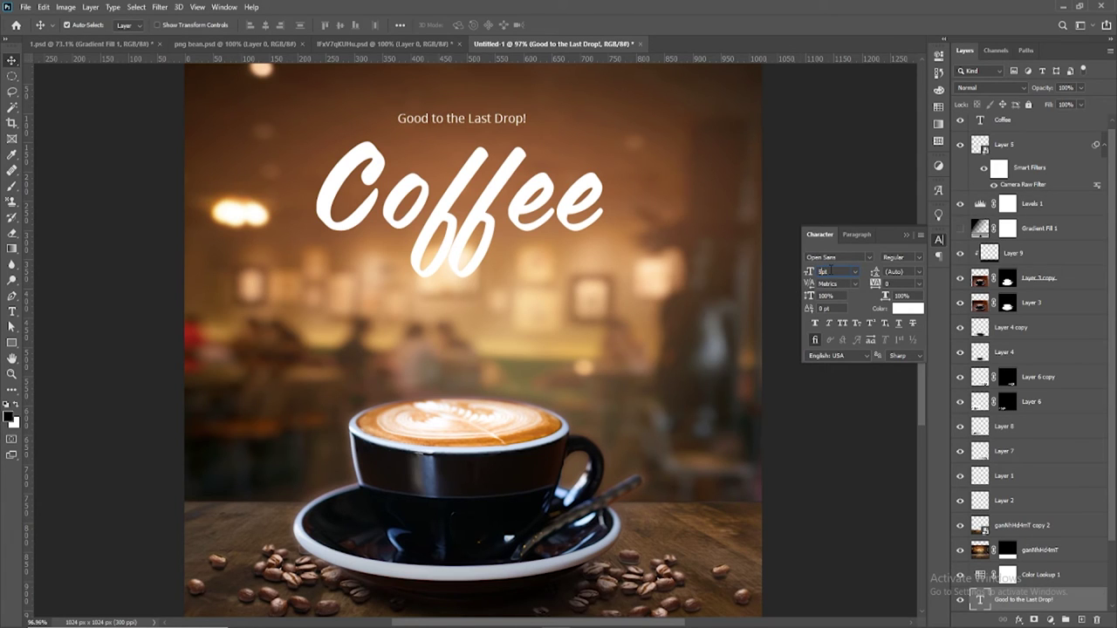
pyautogui.write('3')
pyautogui.press('Return')
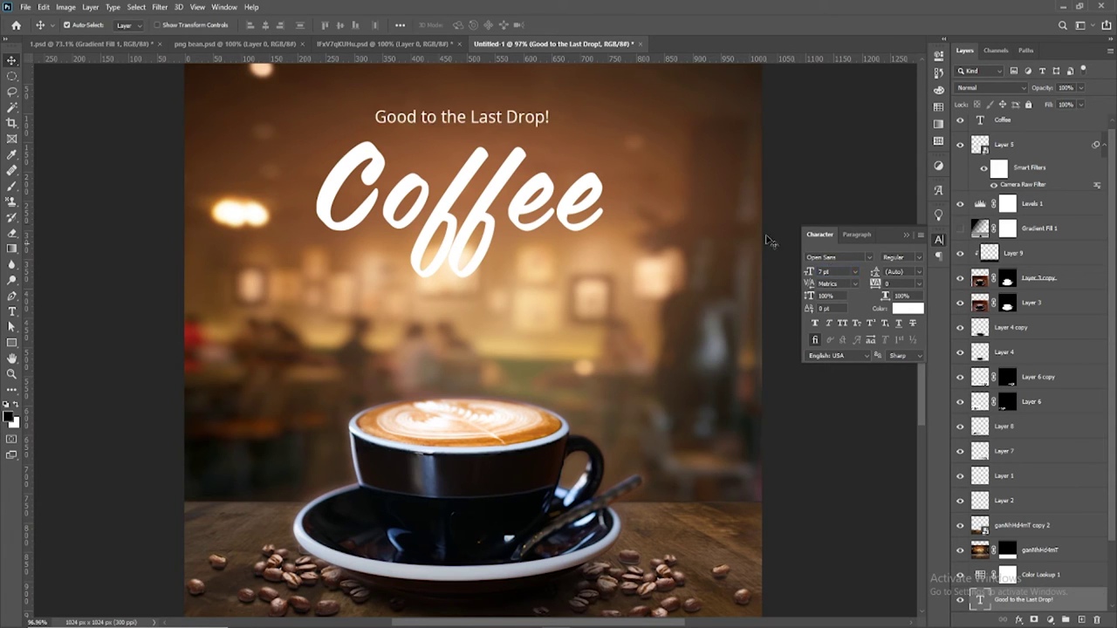
pyautogui.moveTo(510, 119); pyautogui.dragTo(521, 121)
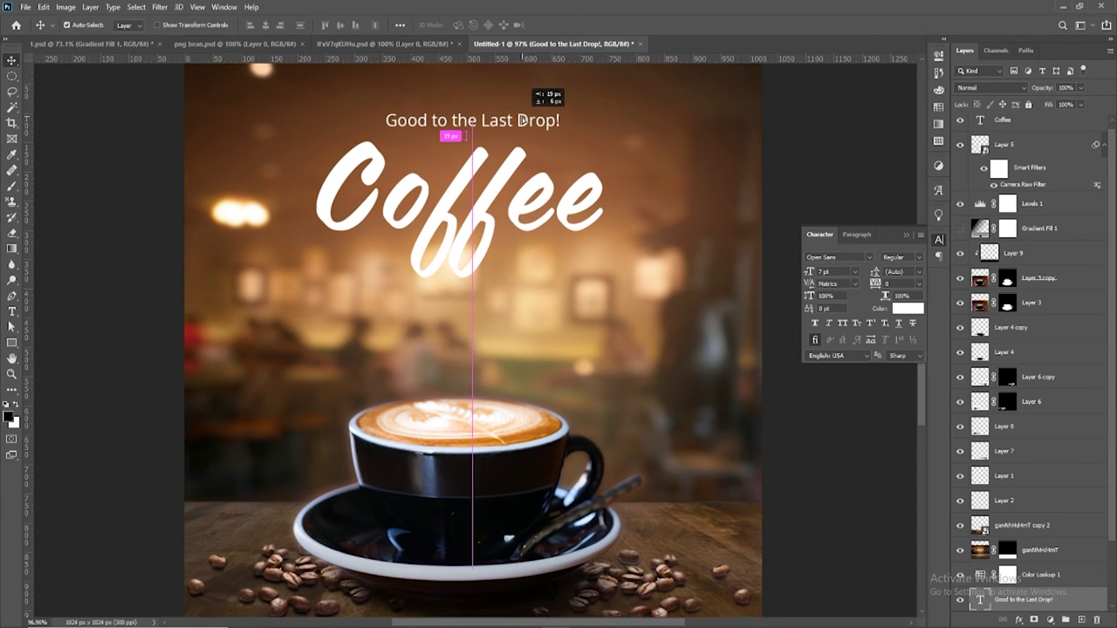
pyautogui.click(512, 184)
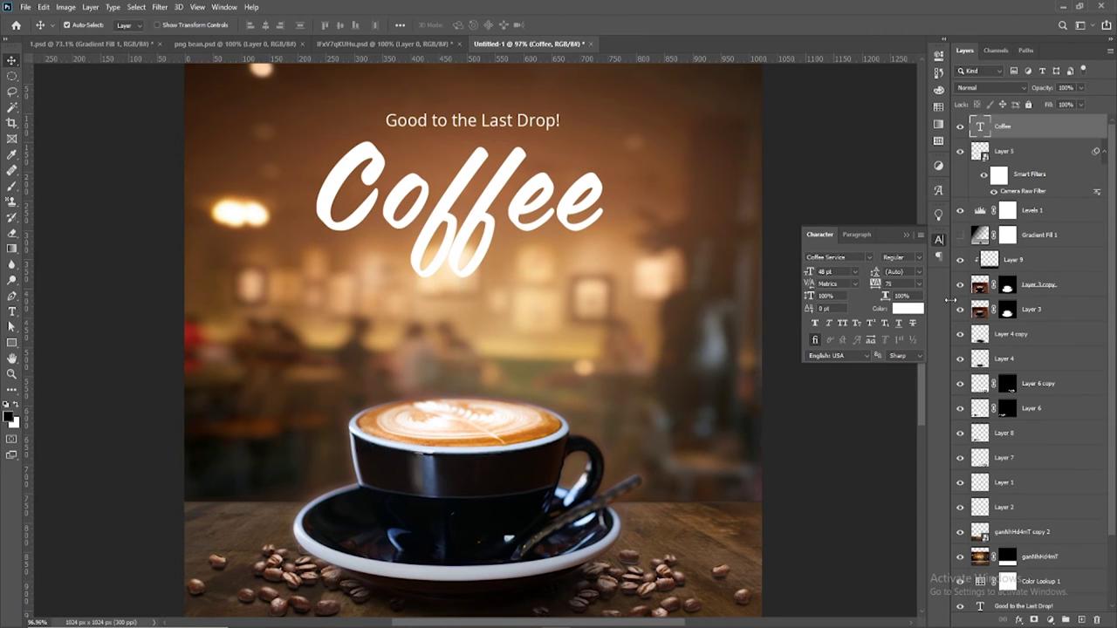
# Colour the Coffee title dark maroon #641b1b and bring up its Blending Options
pyautogui.click(905, 309)
pyautogui.click(806, 264)
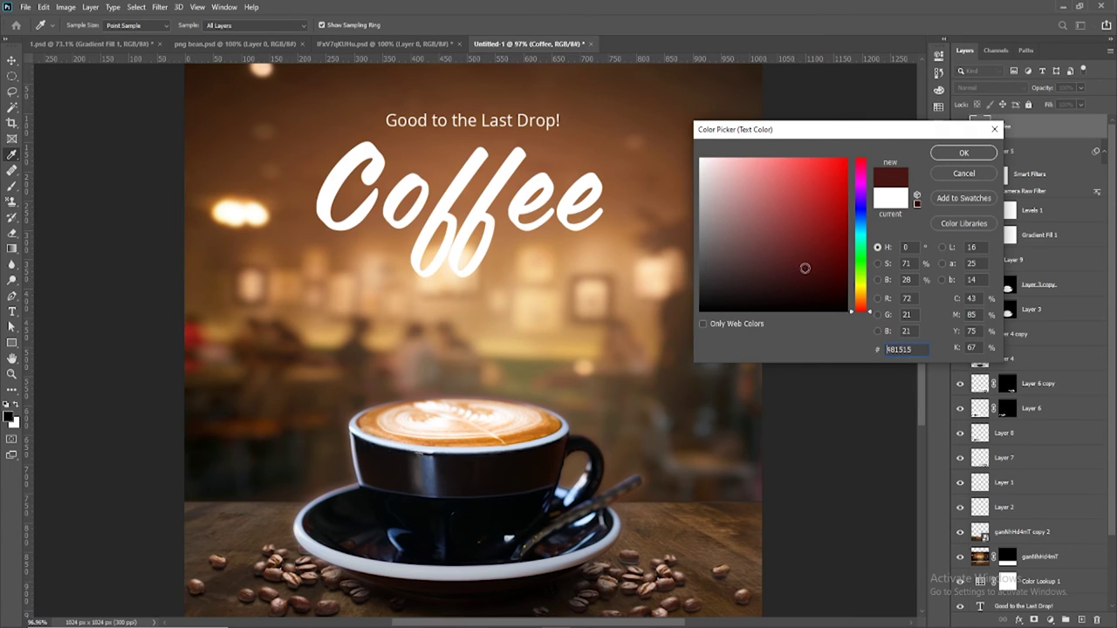
pyautogui.moveTo(806, 266)
pyautogui.mouseDown()
pyautogui.moveTo(809, 252)
pyautogui.moveTo(804, 261)
pyautogui.mouseUp()
pyautogui.click(963, 155)
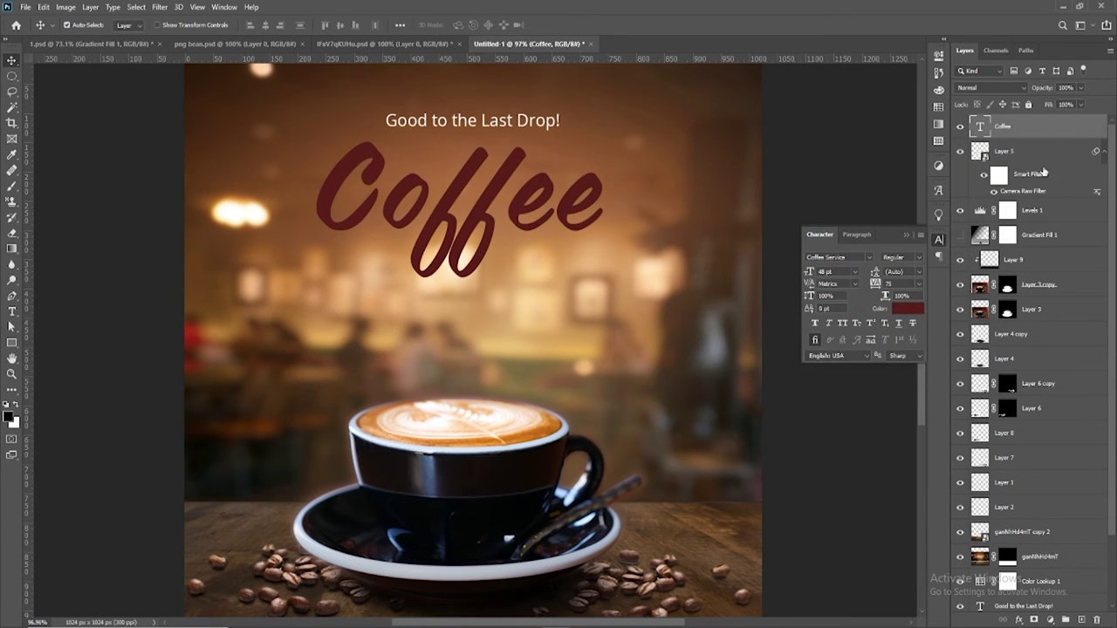
pyautogui.click(1020, 619)
pyautogui.click(1037, 503)
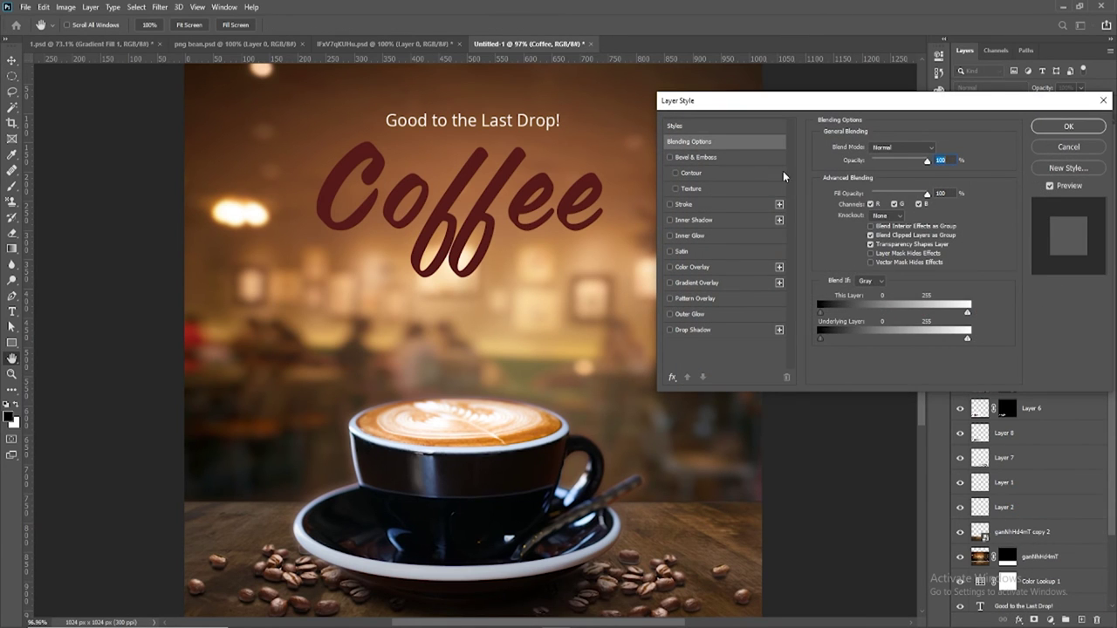
# Add Bevel & Emboss to Coffee, trying Chisel techniques before settling on Smooth
pyautogui.click(725, 158)
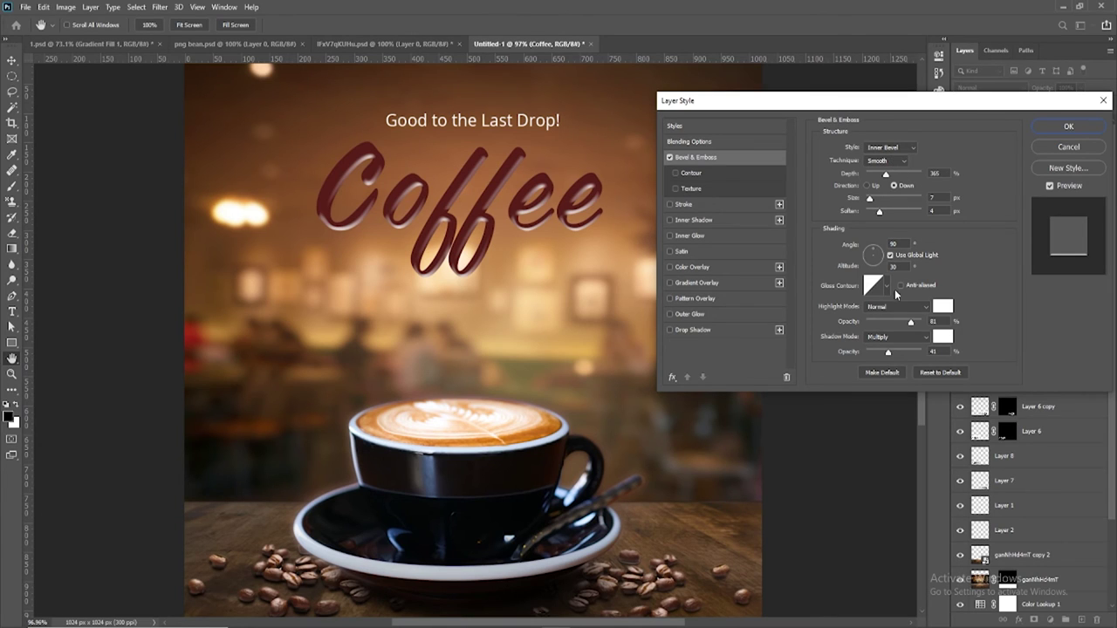
pyautogui.moveTo(882, 210); pyautogui.dragTo(870, 198)
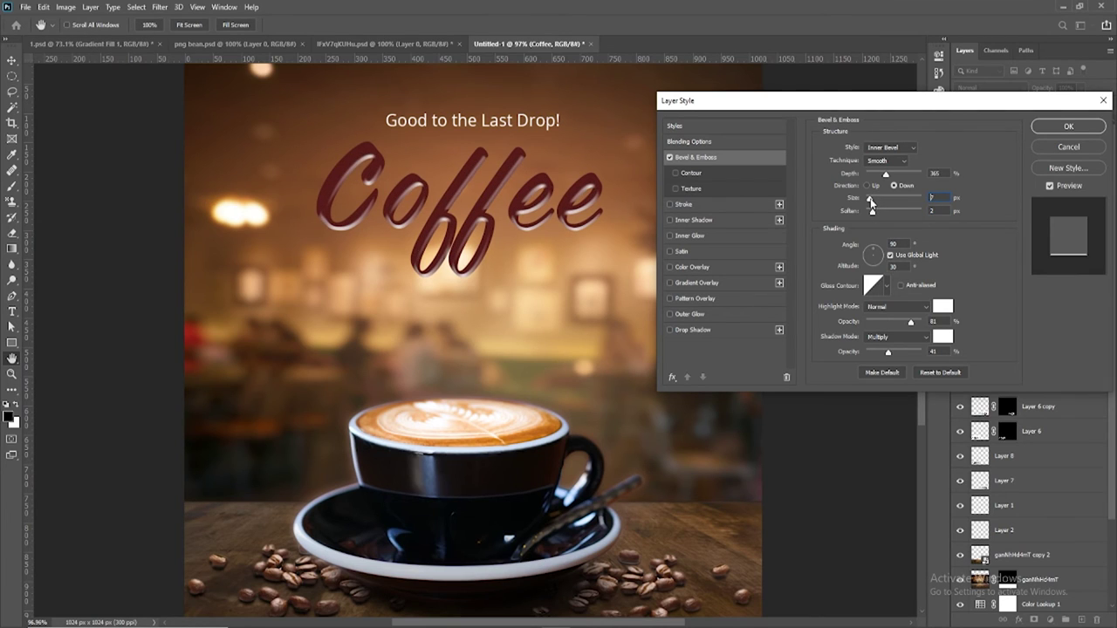
pyautogui.moveTo(885, 174); pyautogui.dragTo(888, 175)
pyautogui.click(892, 163)
pyautogui.click(901, 184)
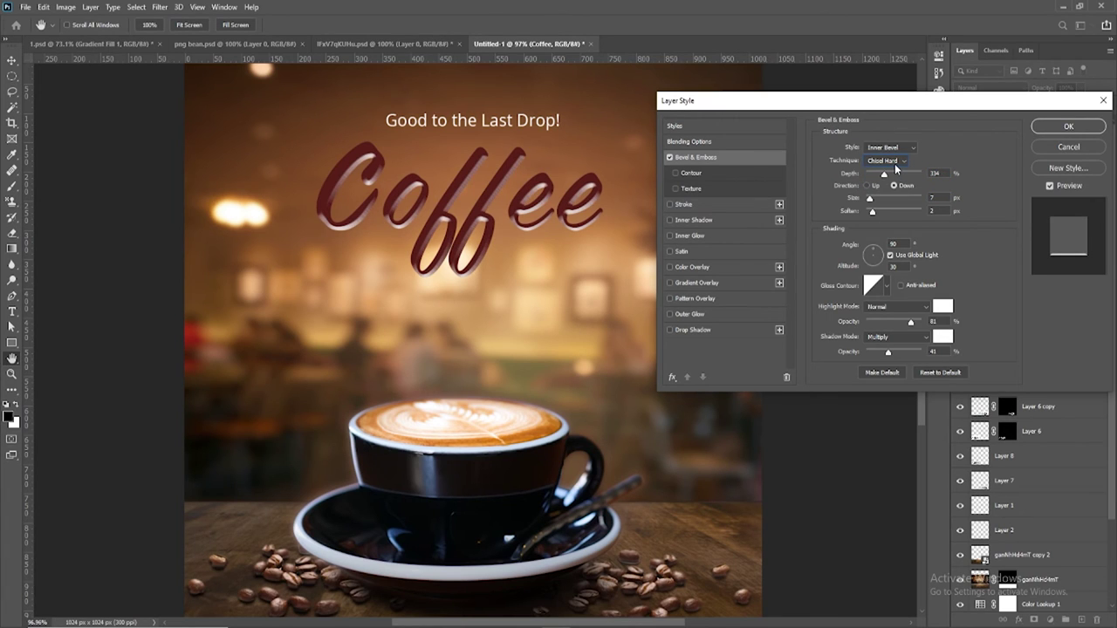
pyautogui.click(895, 163)
pyautogui.click(894, 190)
pyautogui.click(894, 173)
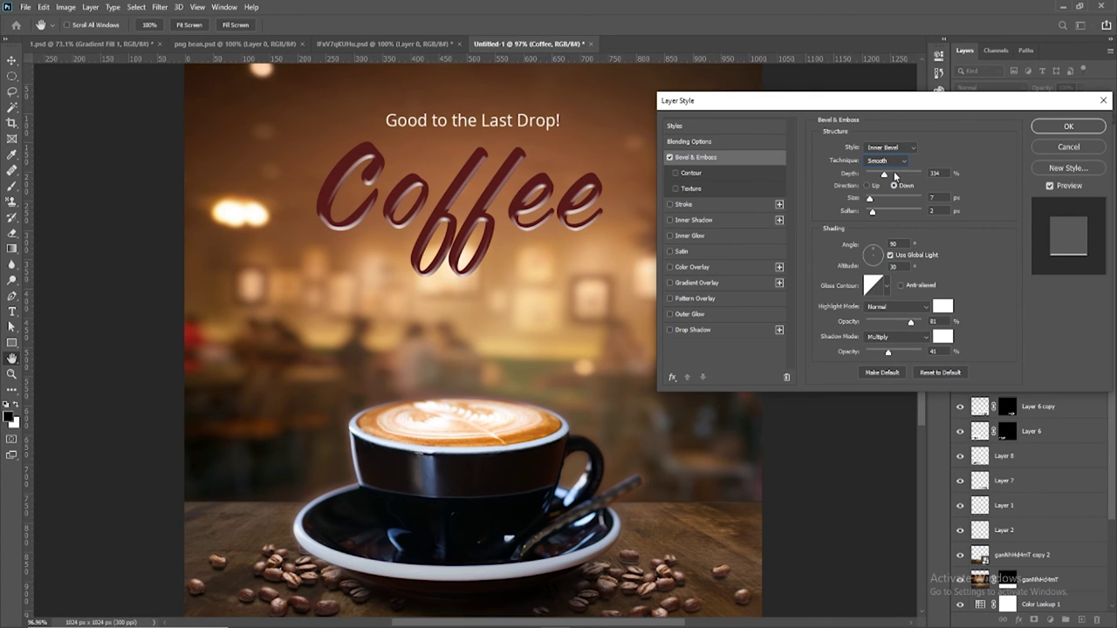
# Set the bevel to size 10, light angle 90°, minimal soften, lower highlight opacity, and apply
pyautogui.moveTo(877, 202); pyautogui.dragTo(871, 200)
pyautogui.click(881, 257)
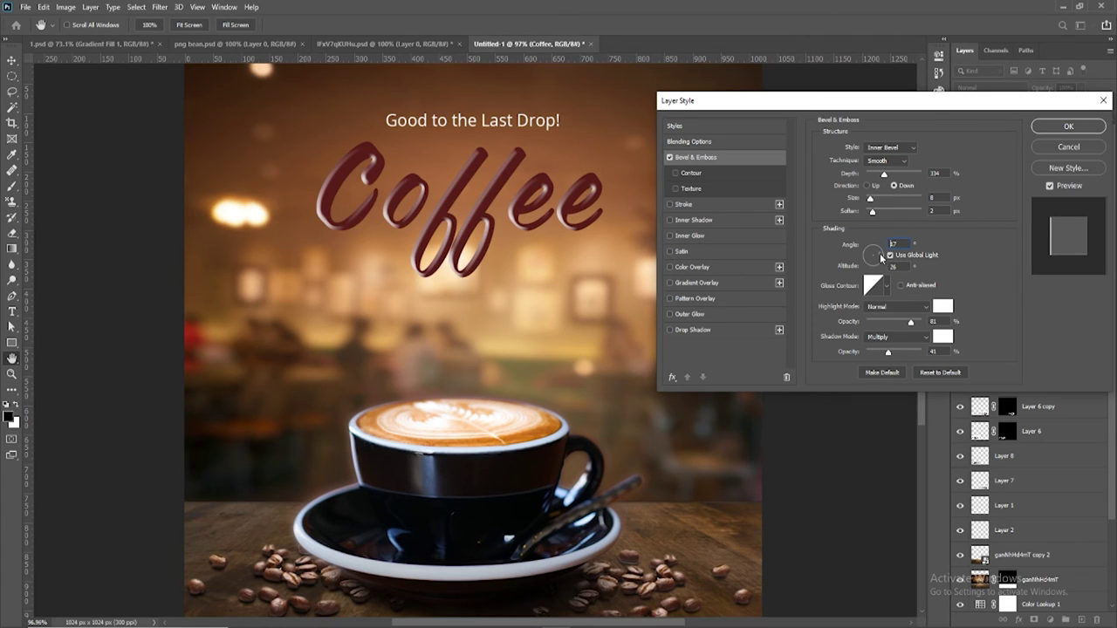
pyautogui.moveTo(881, 256)
pyautogui.mouseDown()
pyautogui.moveTo(878, 246)
pyautogui.moveTo(874, 266)
pyautogui.moveTo(873, 254)
pyautogui.mouseUp()
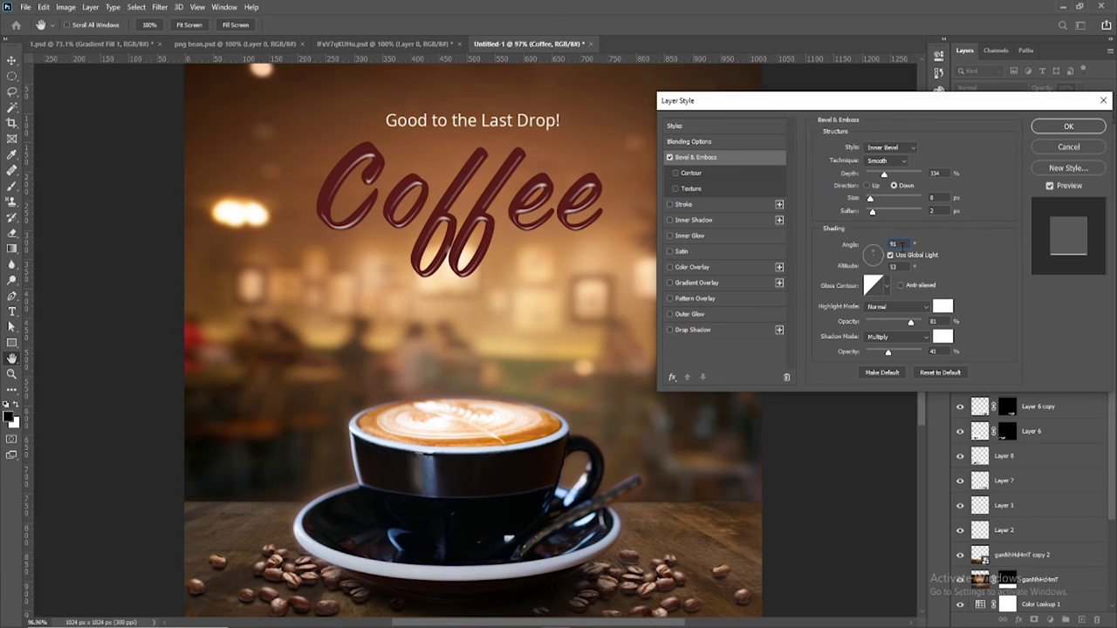
pyautogui.write('90')
pyautogui.moveTo(873, 209); pyautogui.dragTo(872, 200)
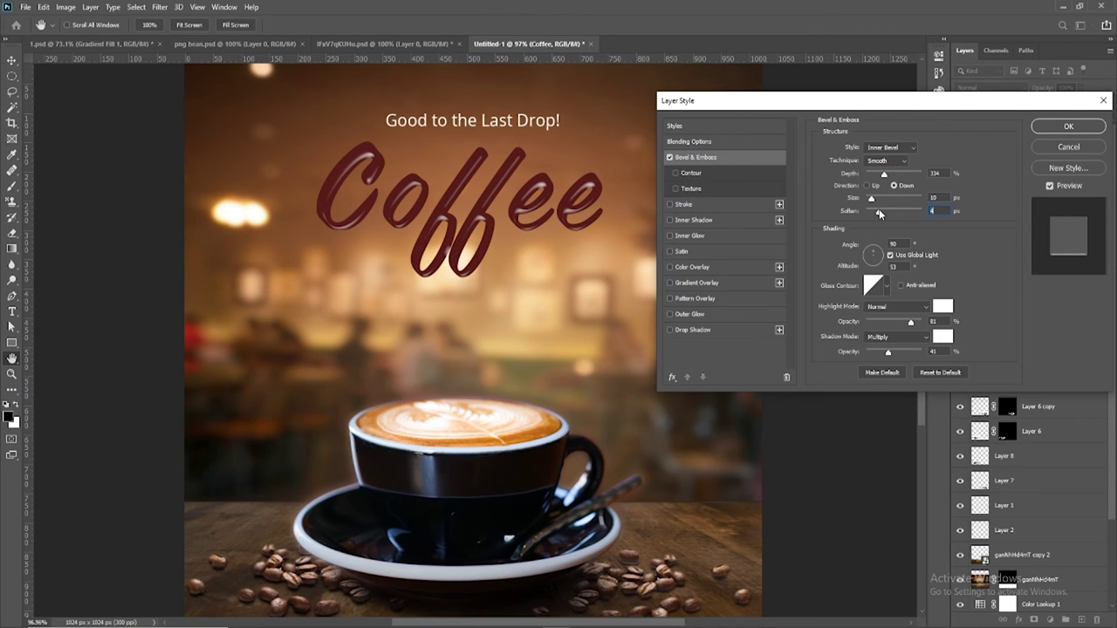
pyautogui.moveTo(875, 212); pyautogui.dragTo(872, 212)
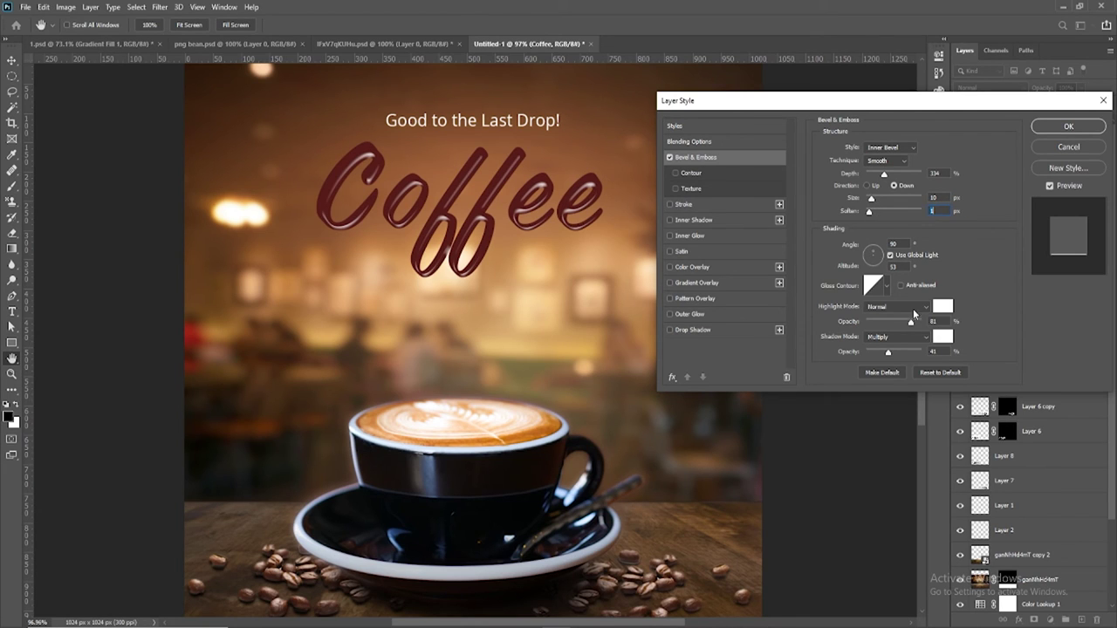
pyautogui.moveTo(915, 324); pyautogui.dragTo(909, 324)
pyautogui.click(1067, 128)
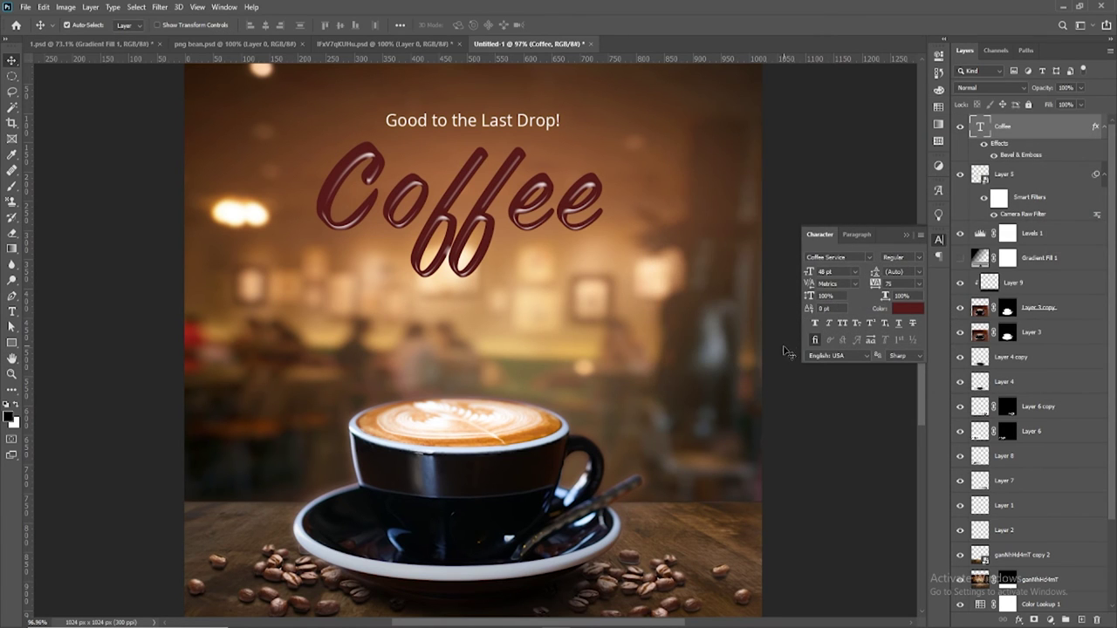
# Reopen the Coffee bevel and reduce its depth to 95% and size to 6 px
pyautogui.scroll(1, 469, 227)
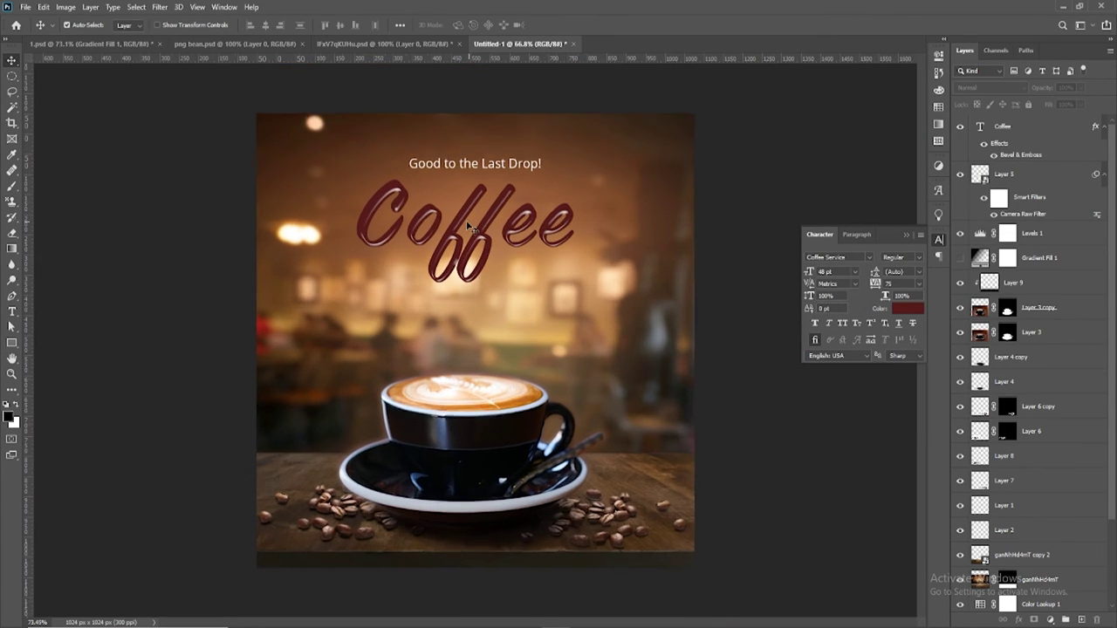
pyautogui.click(978, 131)
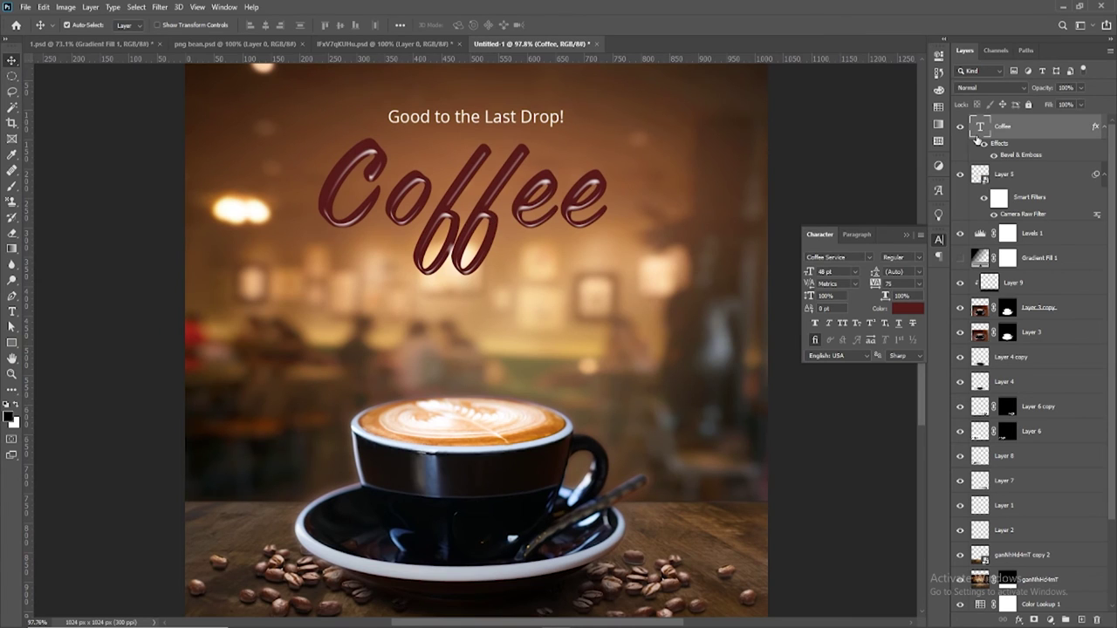
pyautogui.doubleClick(1029, 155)
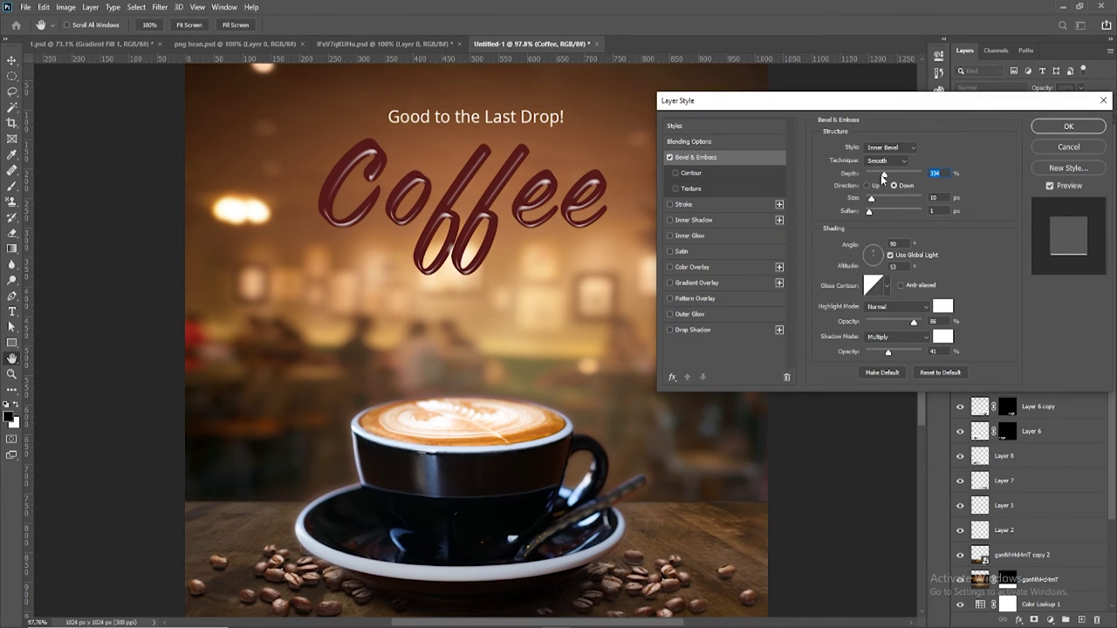
pyautogui.moveTo(883, 177); pyautogui.dragTo(871, 175)
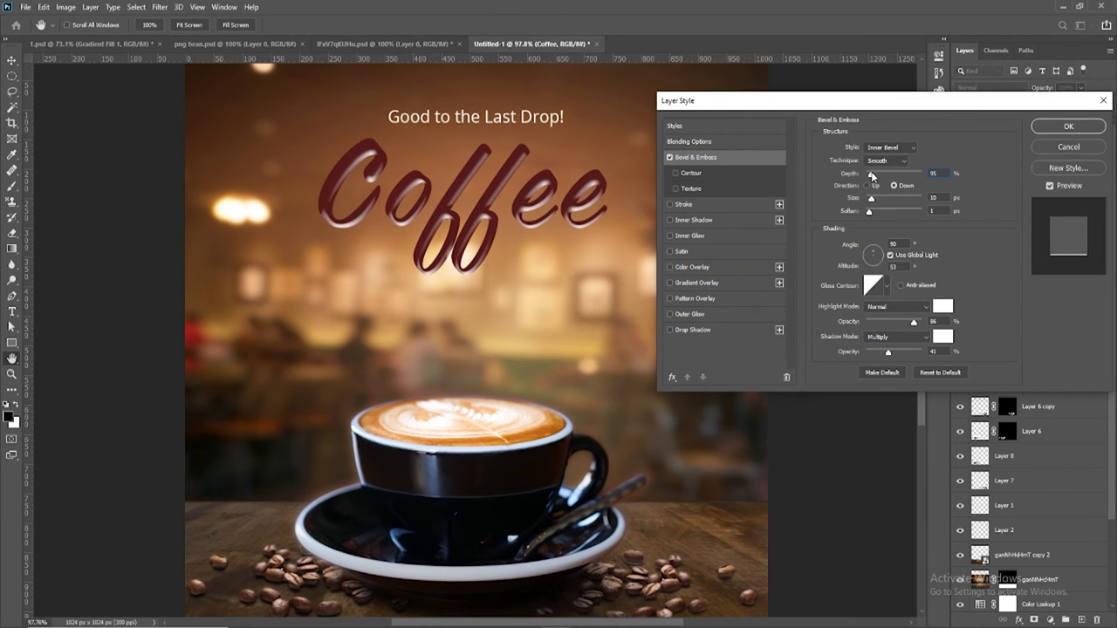
pyautogui.moveTo(871, 198); pyautogui.dragTo(868, 198)
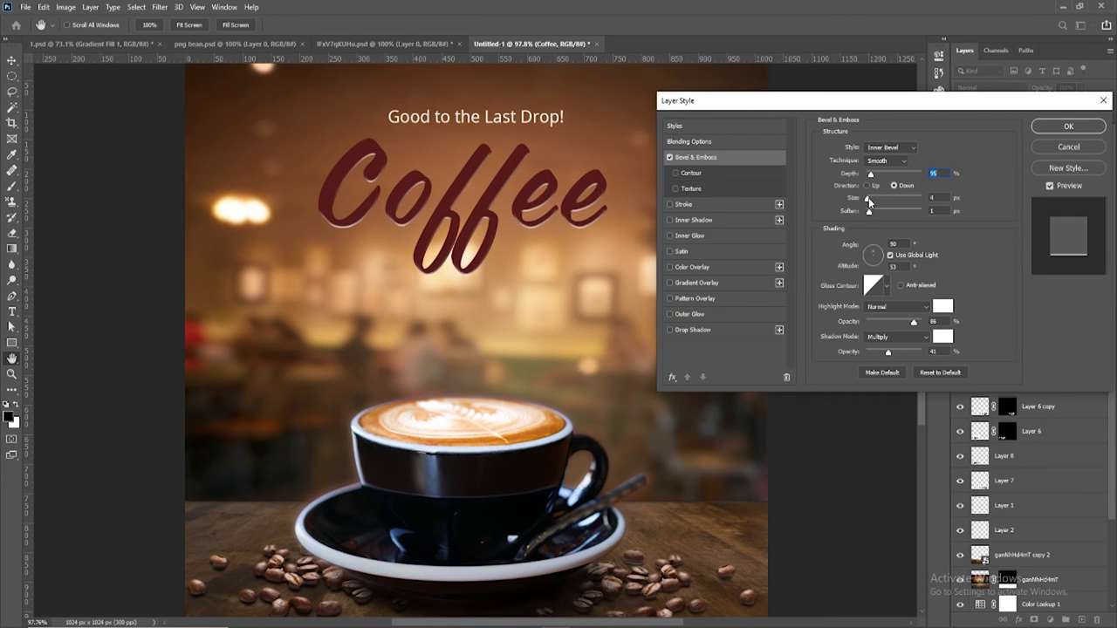
pyautogui.click(1058, 129)
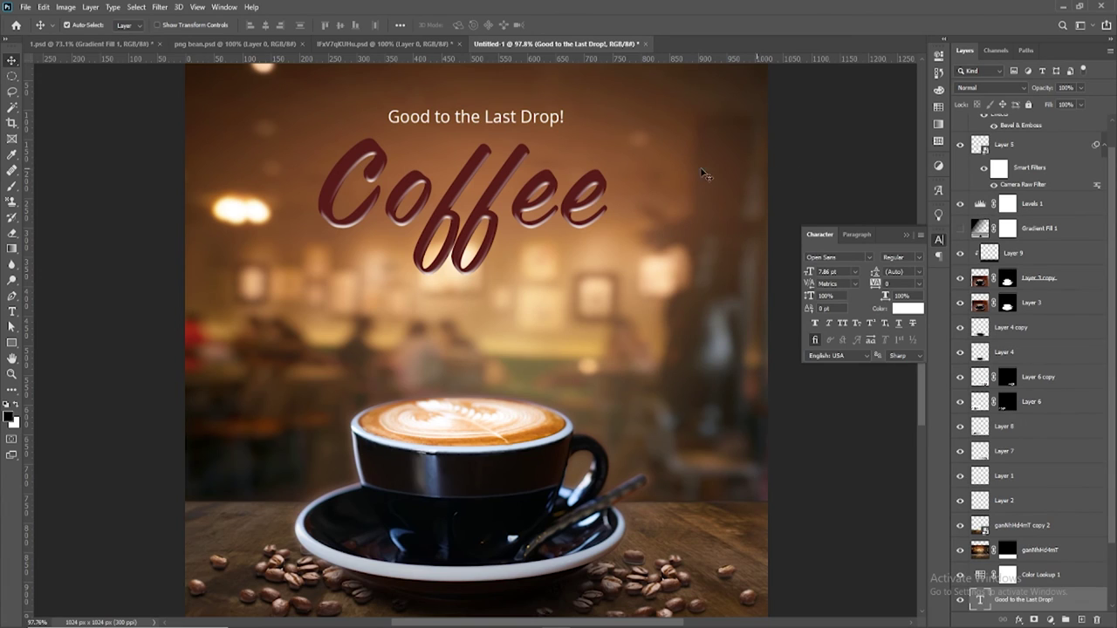
# Zoom out of the poster and clear the layer selection
pyautogui.scroll(-1, 557, 194)
pyautogui.scroll(-1, 515, 157)
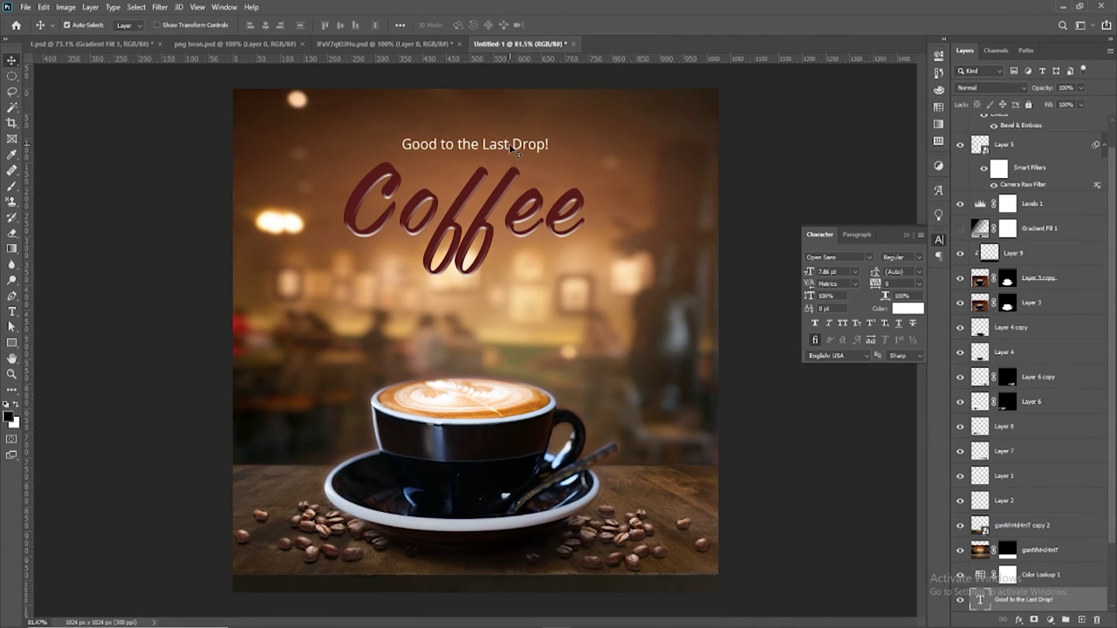
pyautogui.click(785, 437)
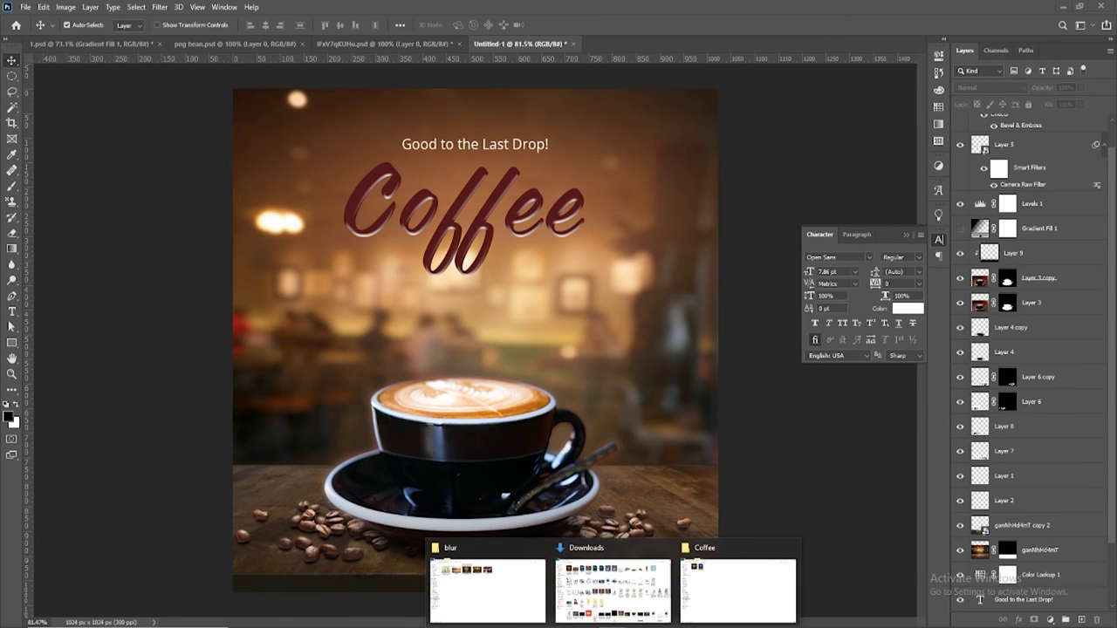
# From the Coffee folder, go up to youtube and open pasta/pasta 2.psd
pyautogui.click(732, 586)
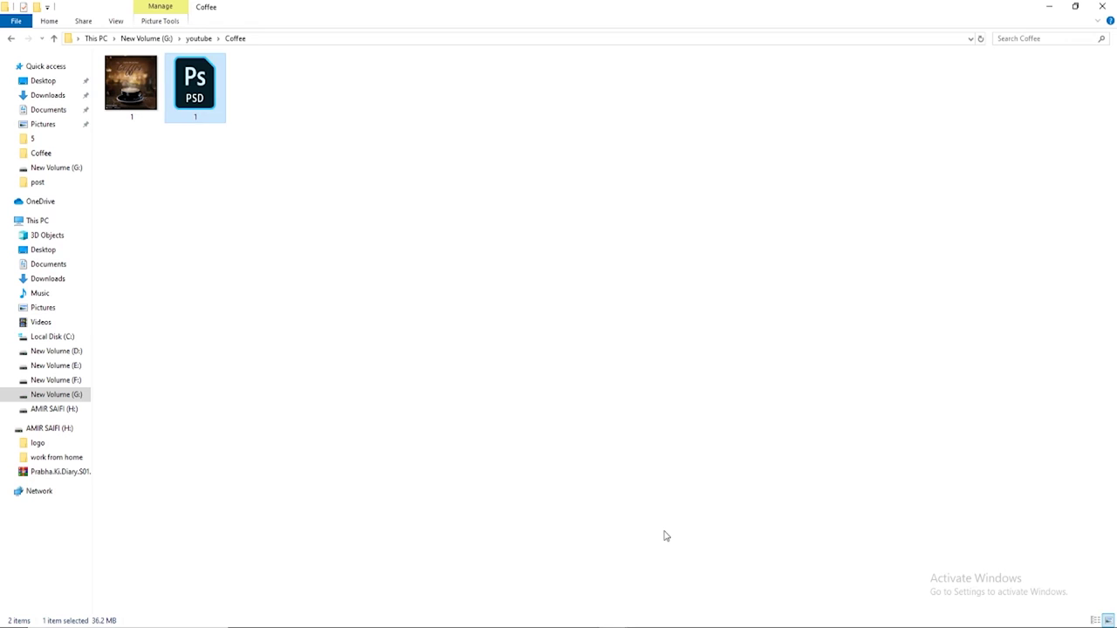
pyautogui.hotkey('alt', 'Up')
pyautogui.click(666, 532)
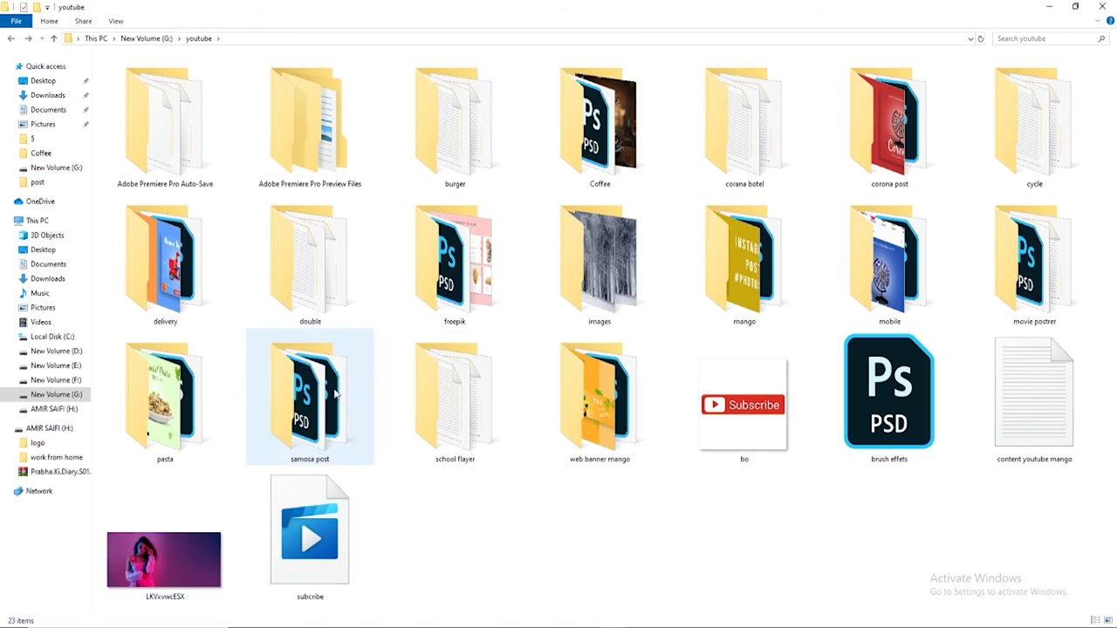
pyautogui.doubleClick(218, 405)
pyautogui.doubleClick(921, 188)
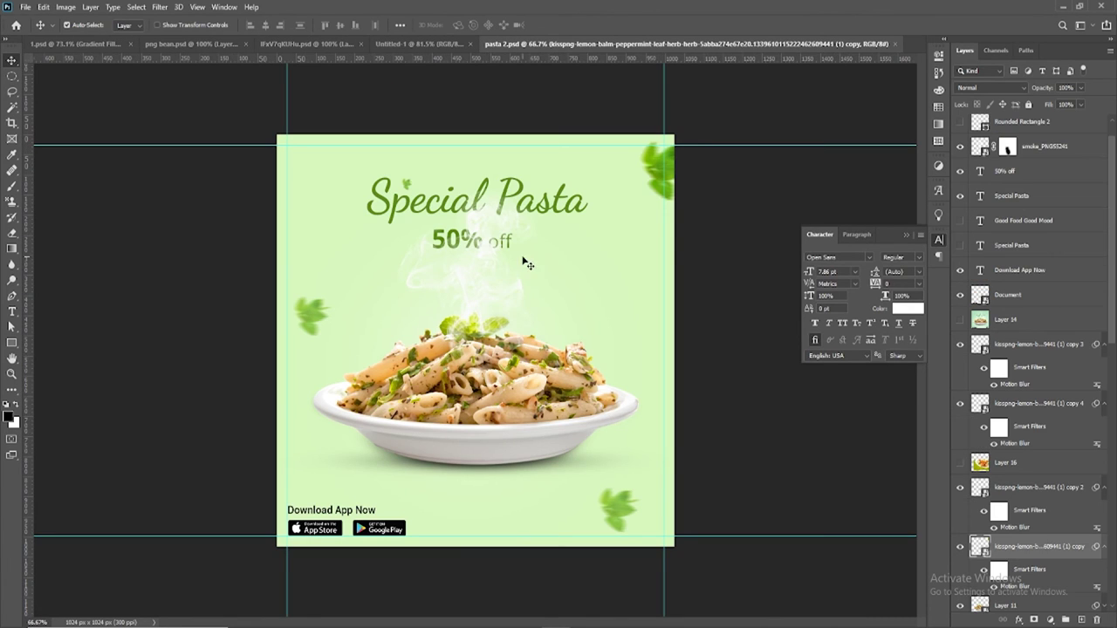
# Bring the smoke image into the coffee poster at 54% opacity, rising from the cup
pyautogui.moveTo(527, 263); pyautogui.dragTo(516, 279)
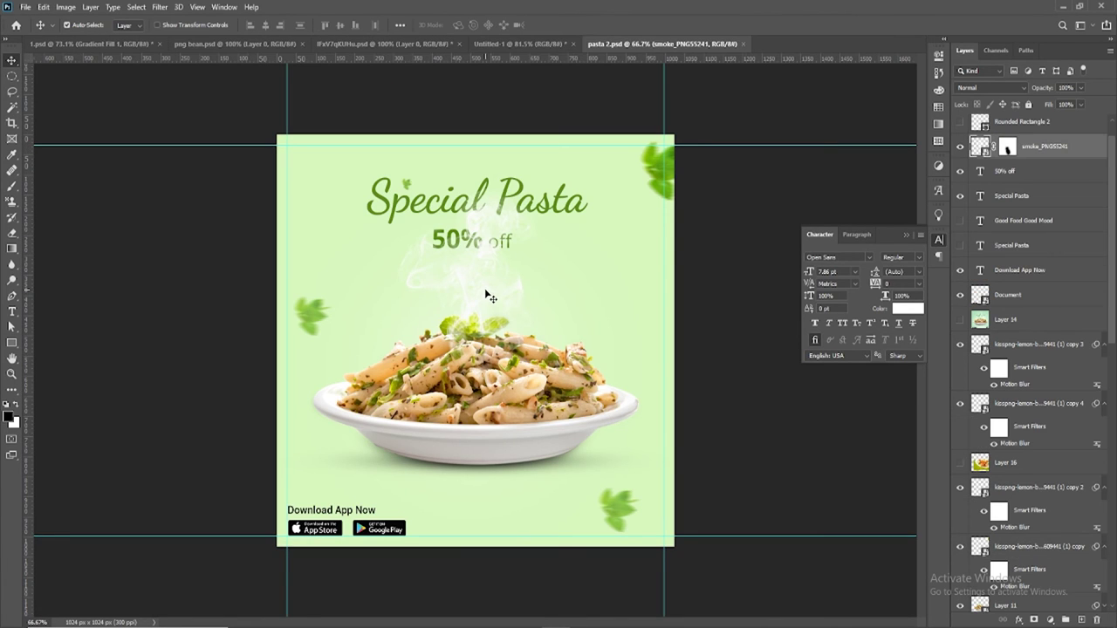
pyautogui.click(520, 43)
pyautogui.moveTo(548, 194)
pyautogui.mouseDown()
pyautogui.moveTo(541, 249)
pyautogui.moveTo(480, 341)
pyautogui.mouseUp()
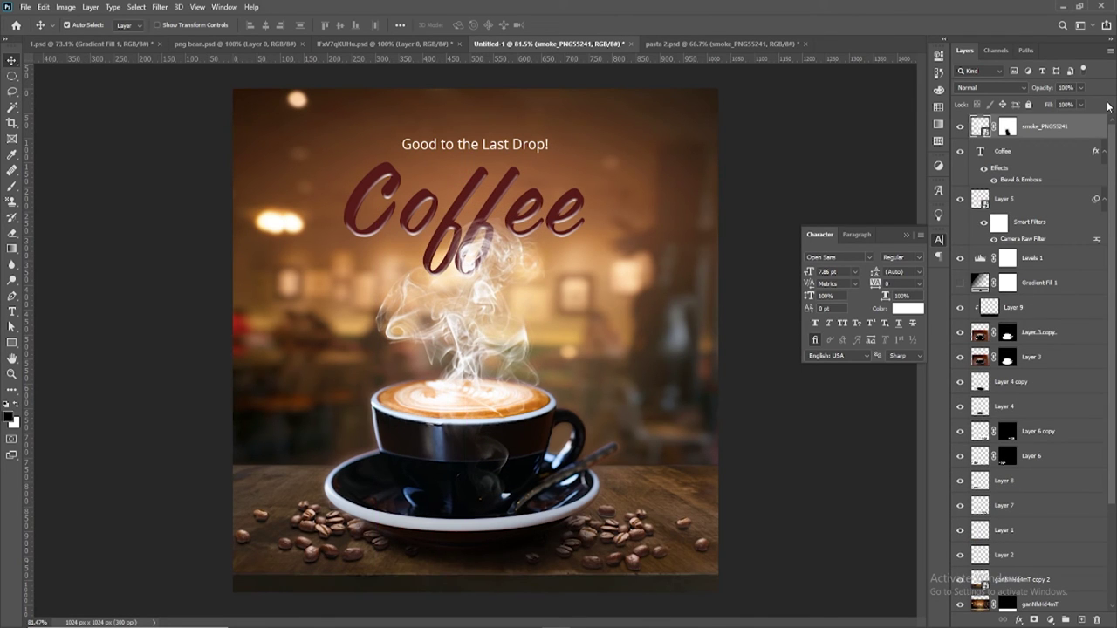
pyautogui.click(1081, 88)
pyautogui.moveTo(1080, 102); pyautogui.dragTo(1057, 103)
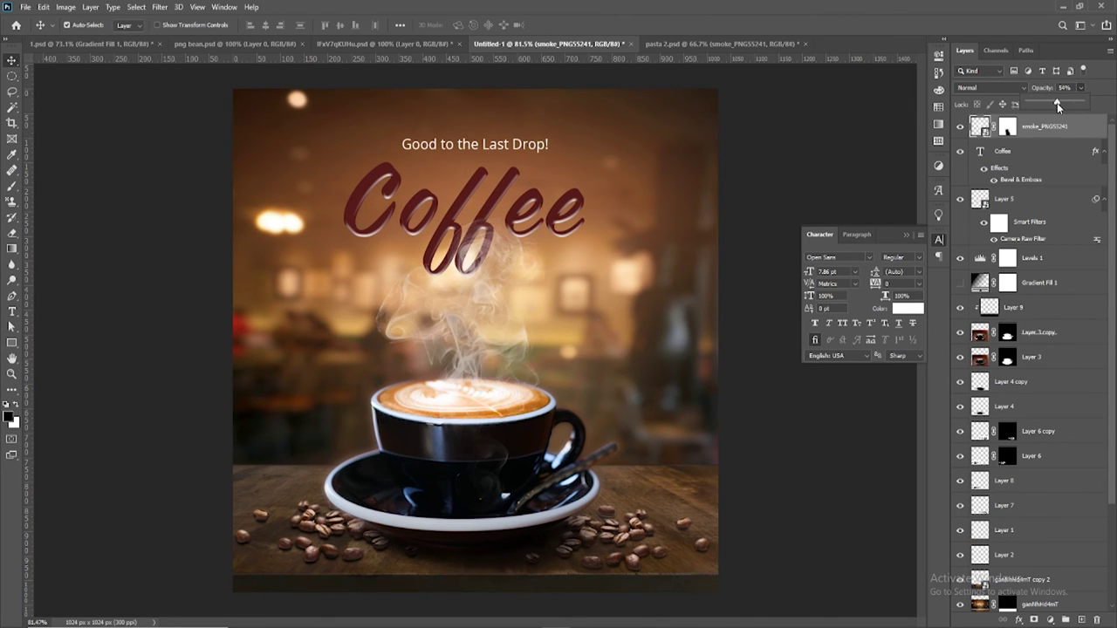
pyautogui.moveTo(504, 303); pyautogui.dragTo(481, 332)
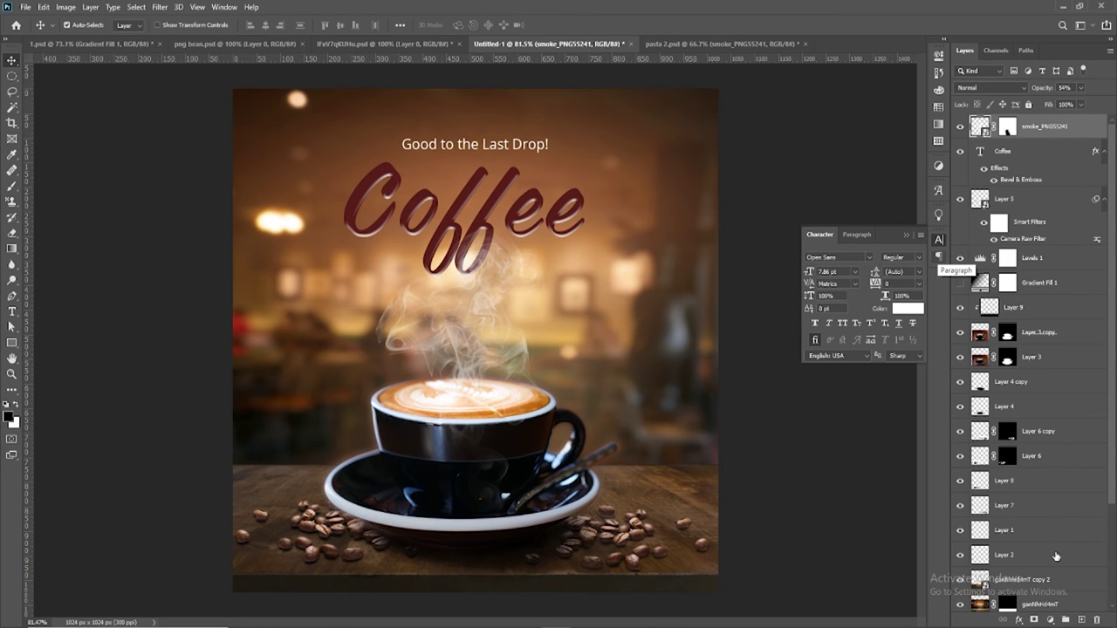
# Paint the smoke layer's mask to hide steam over the cup, then nudge it
pyautogui.click(1006, 128)
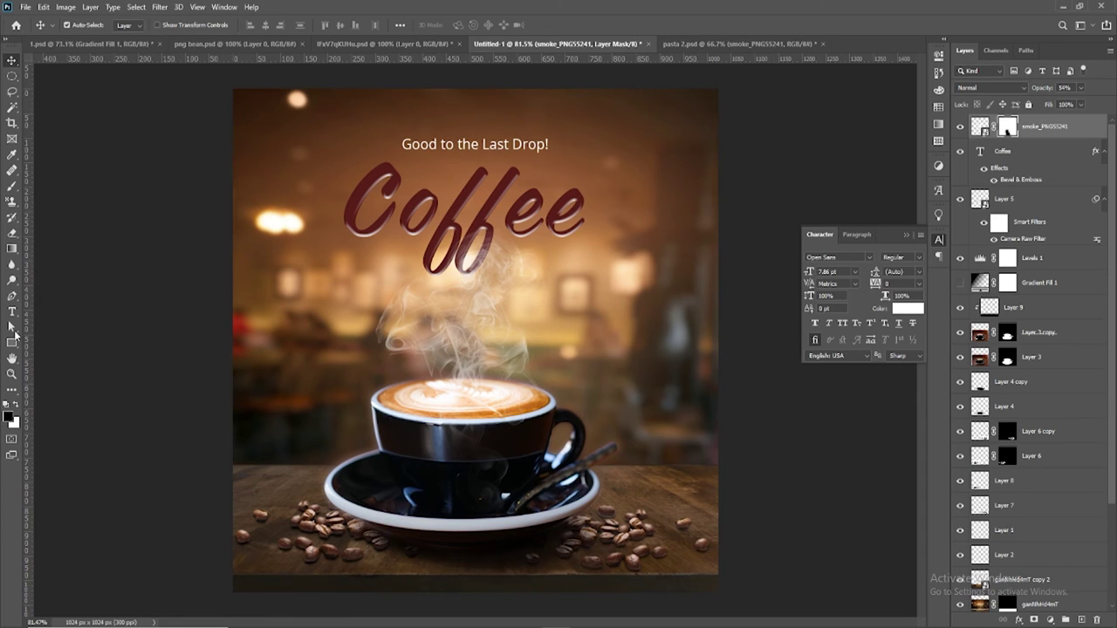
pyautogui.click(12, 186)
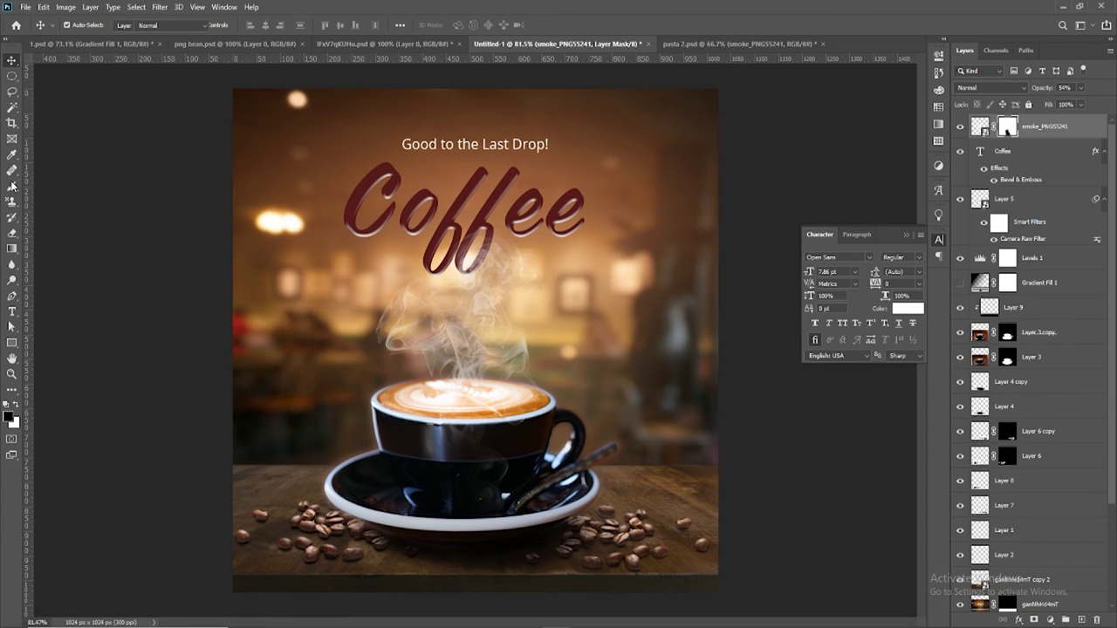
pyautogui.moveTo(410, 448)
pyautogui.mouseDown()
pyautogui.moveTo(492, 448)
pyautogui.moveTo(468, 512)
pyautogui.mouseUp()
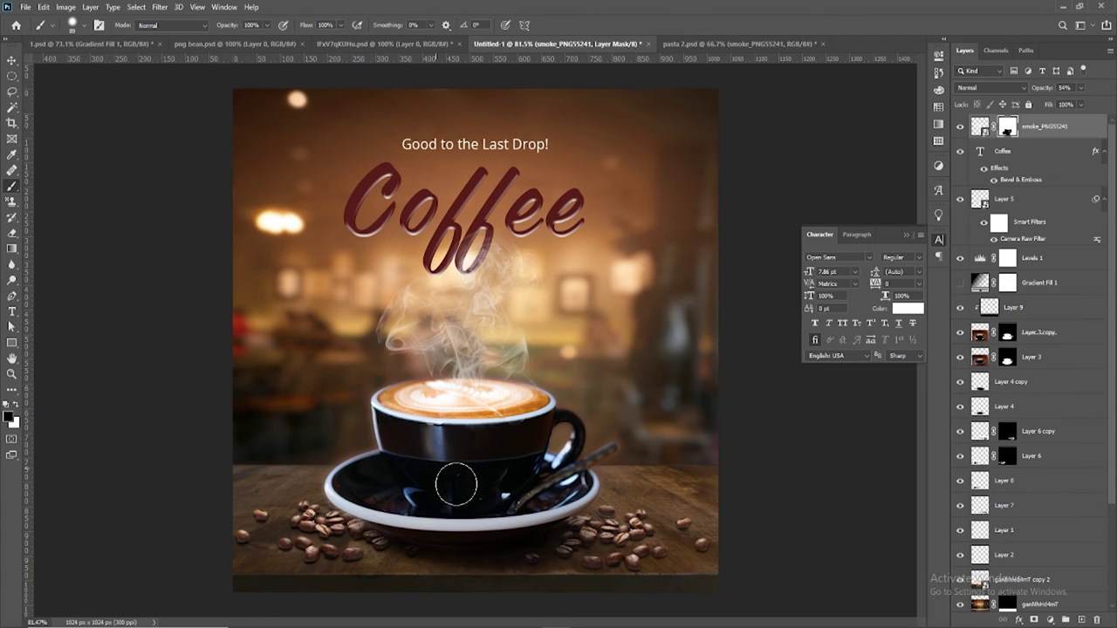
pyautogui.click(12, 60)
pyautogui.moveTo(486, 333); pyautogui.dragTo(479, 338)
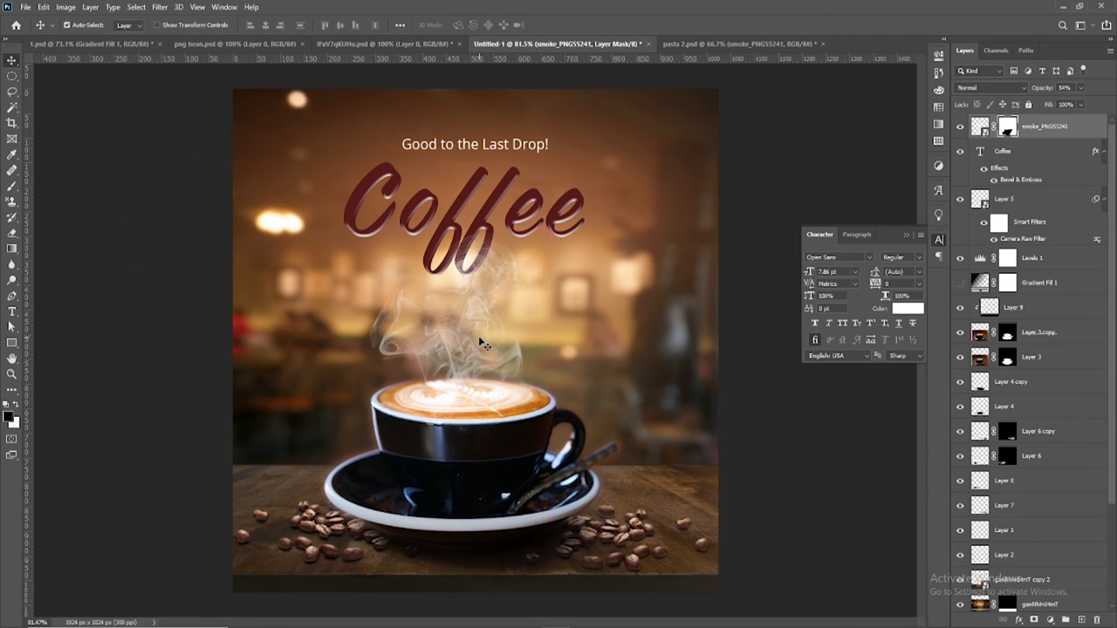
# Flip the steam horizontally with Free Transform, reposition it and commit
pyautogui.click(42, 7)
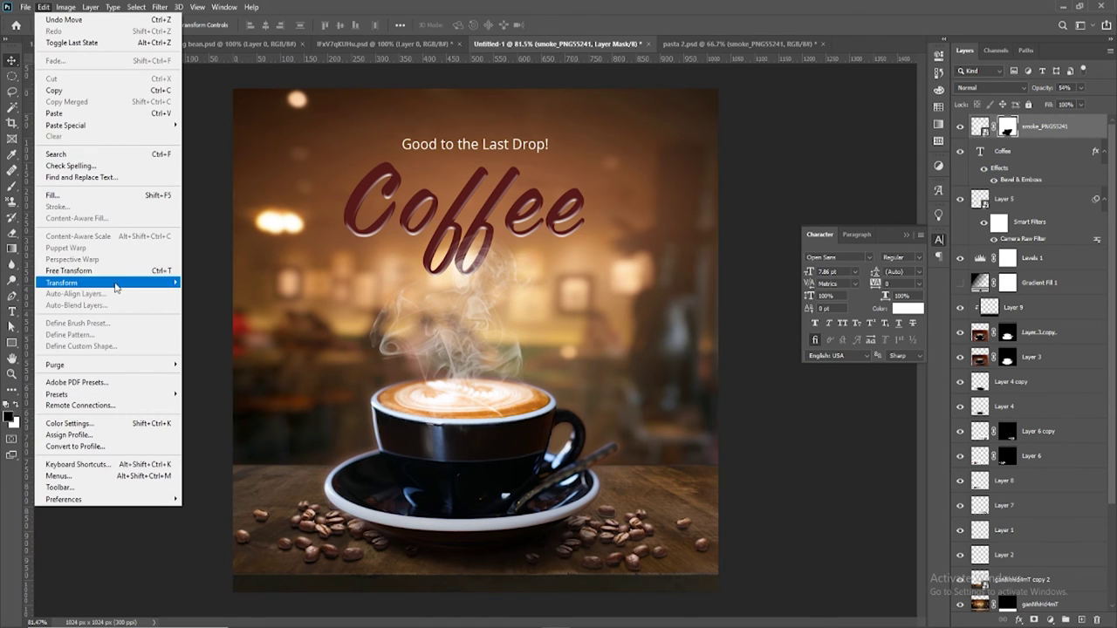
pyautogui.click(69, 271)
pyautogui.rightClick(476, 394)
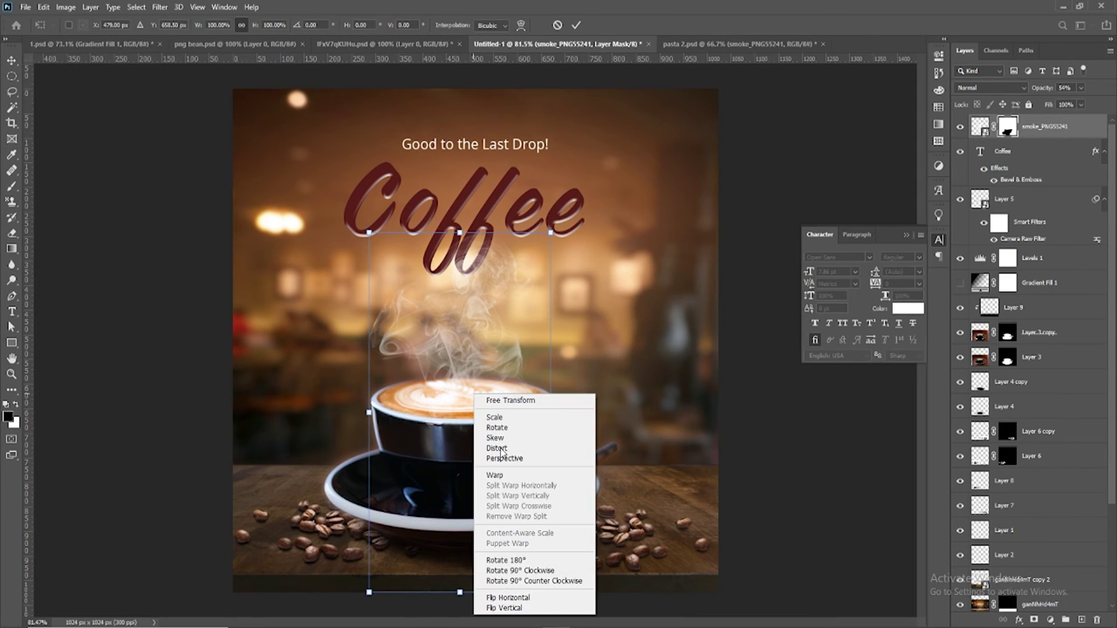
pyautogui.click(542, 601)
pyautogui.moveTo(471, 354); pyautogui.dragTo(477, 348)
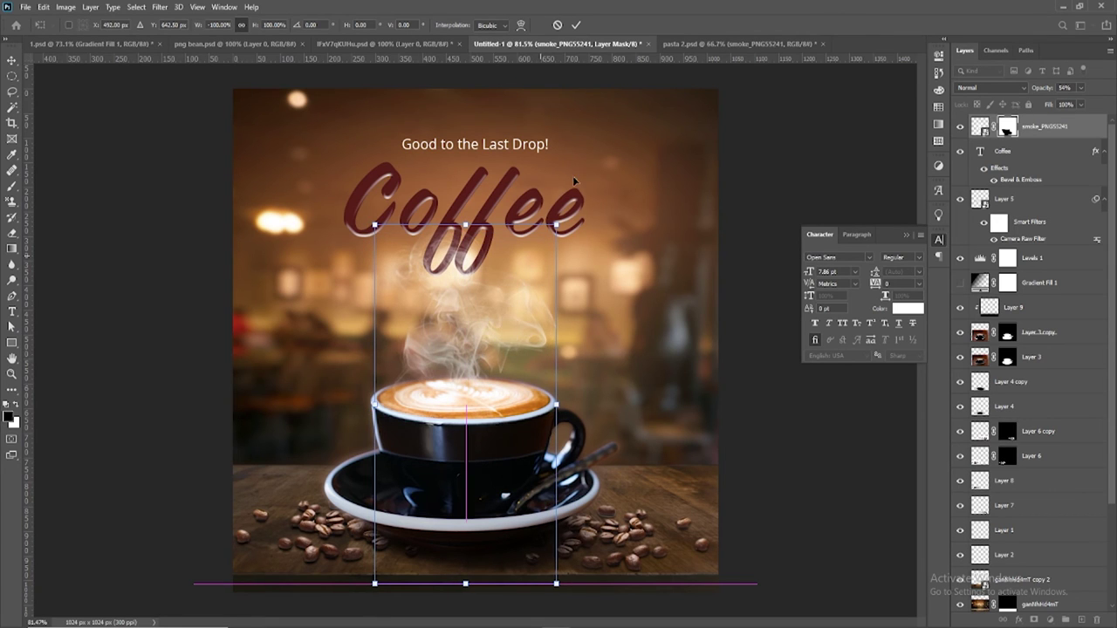
pyautogui.click(575, 26)
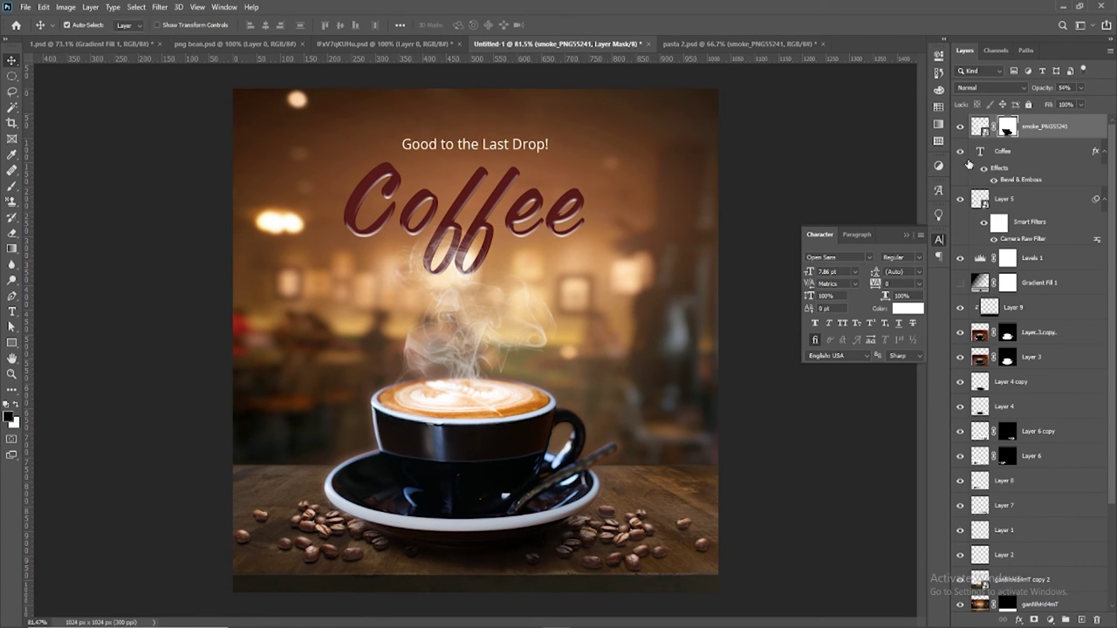
pyautogui.click(12, 185)
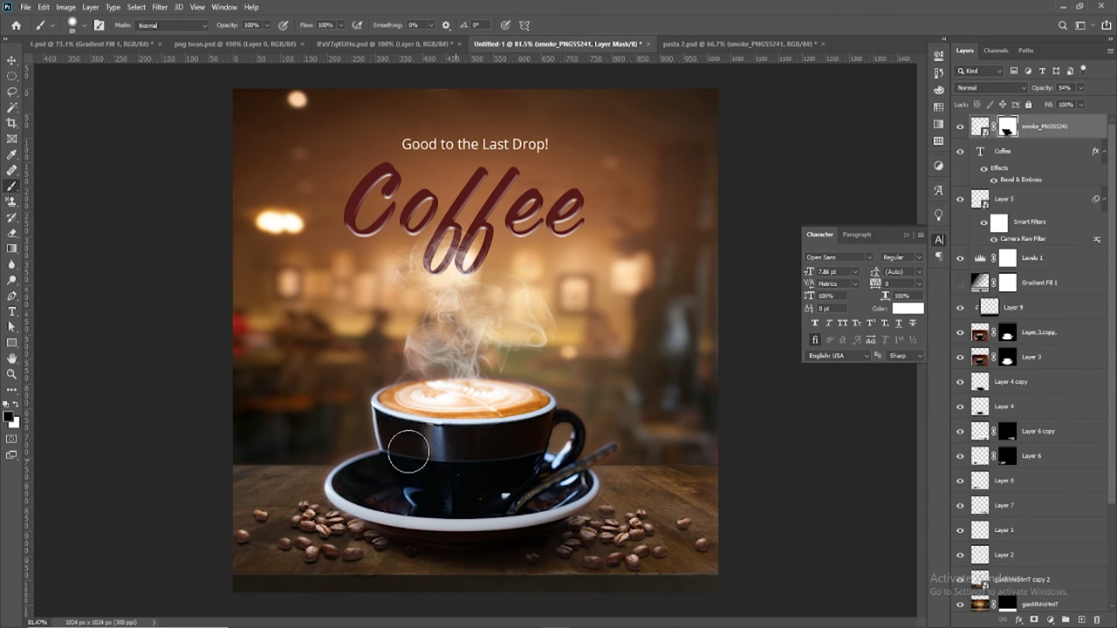
pyautogui.click(11, 61)
pyautogui.click(598, 261)
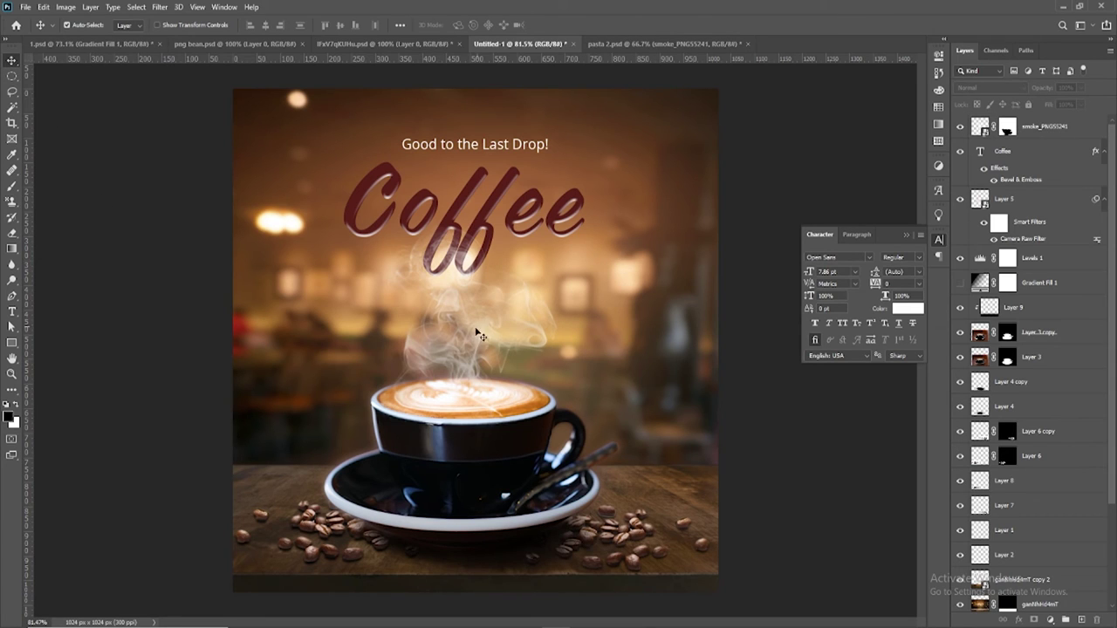
# Nudge the 'Good to the Last Drop!' tagline down about 10 px
pyautogui.moveTo(517, 150); pyautogui.dragTo(518, 175)
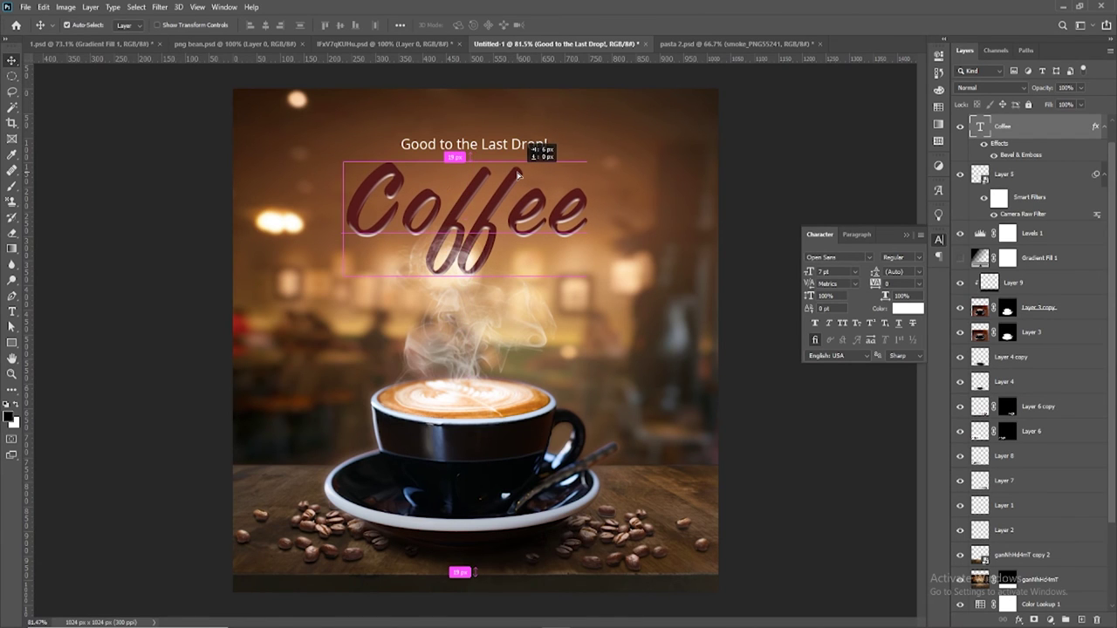
pyautogui.click(756, 145)
pyautogui.scroll(2, 503, 137)
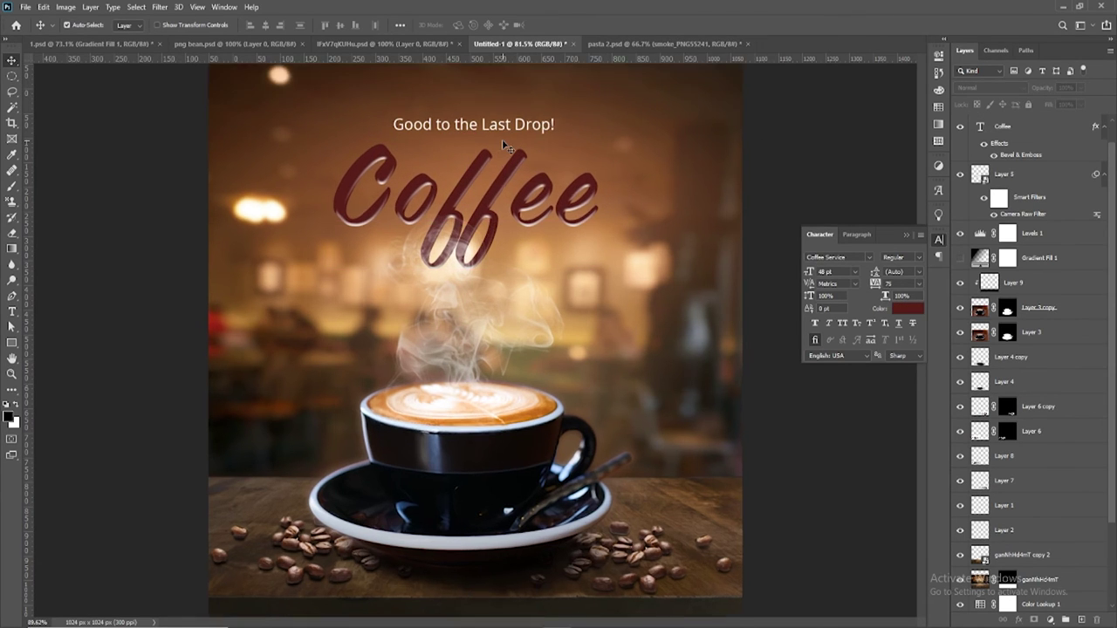
pyautogui.moveTo(504, 129); pyautogui.dragTo(508, 136)
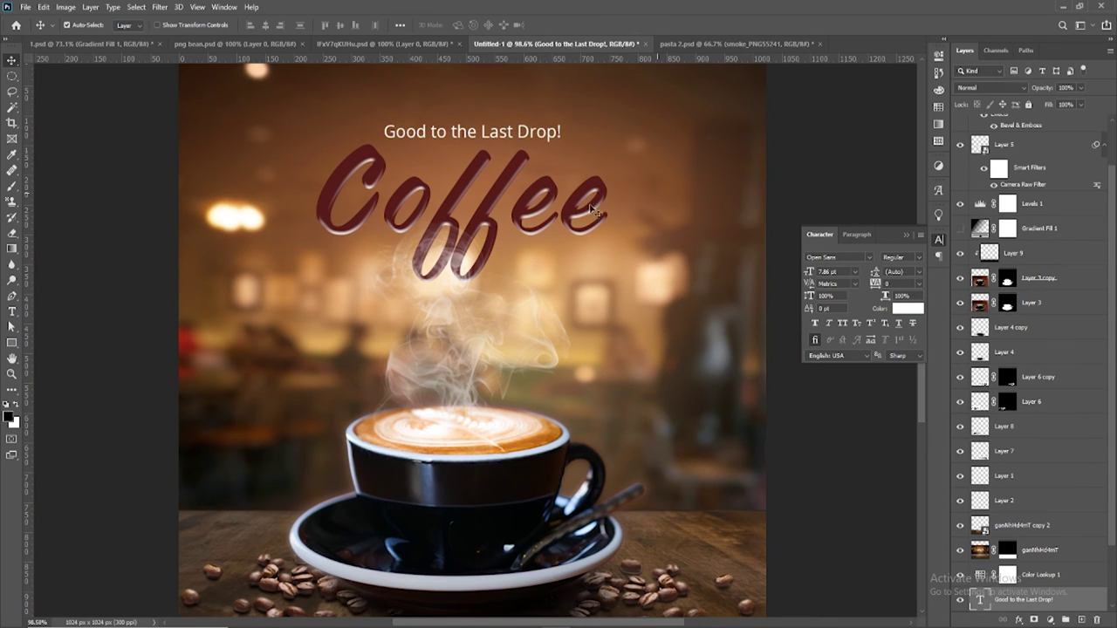
pyautogui.scroll(-2, 566, 210)
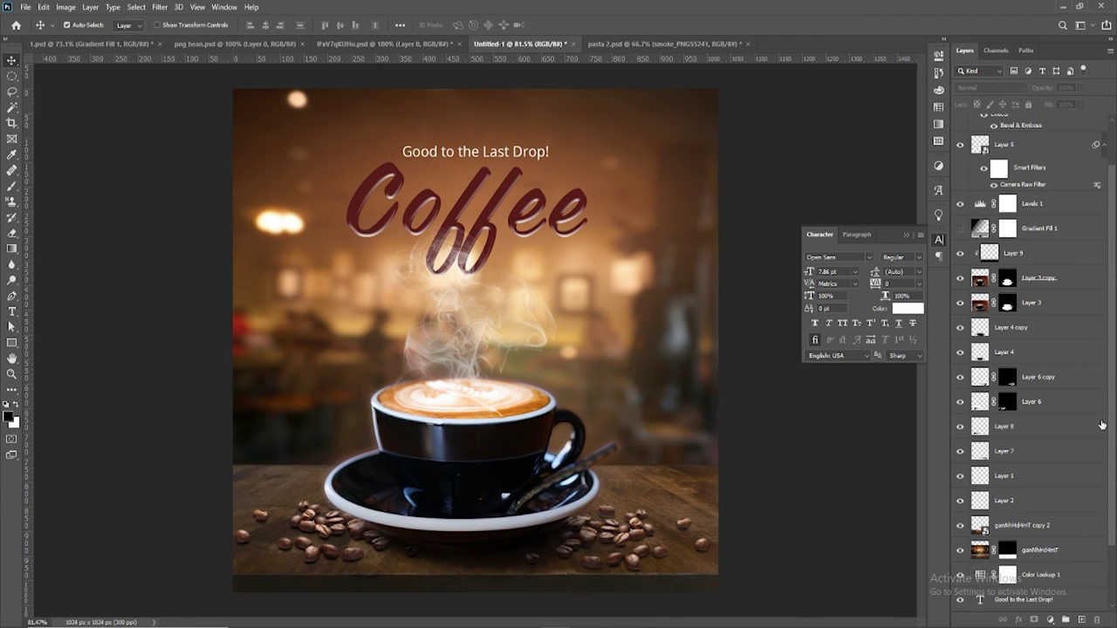
# Show the Gradient Fill 1 overlay again at 66% fill
pyautogui.click(1028, 230)
pyautogui.click(960, 228)
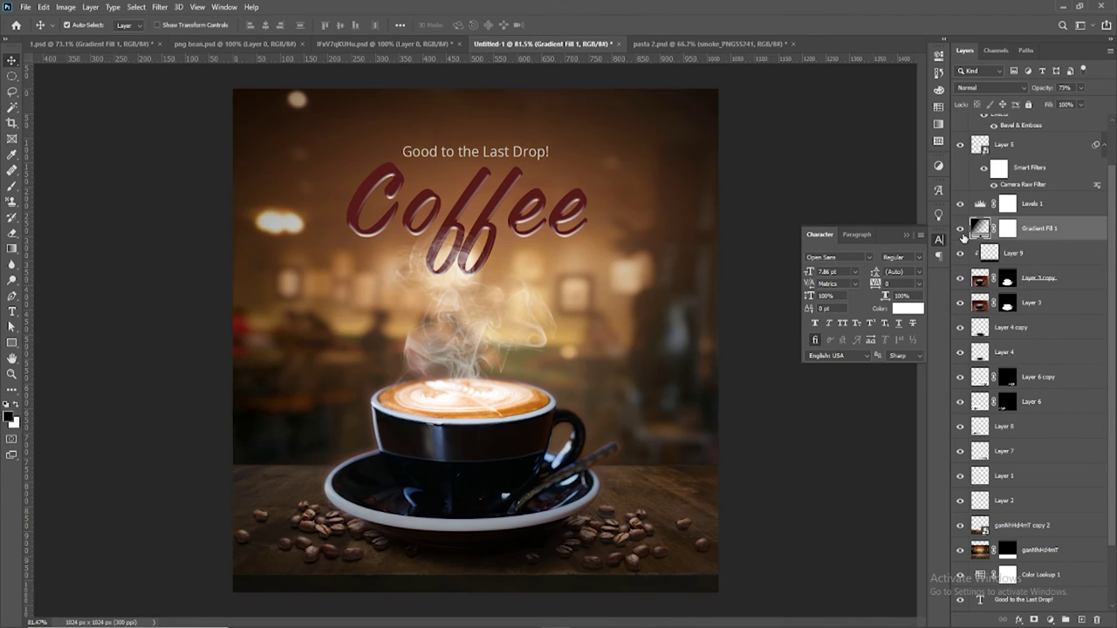
pyautogui.click(1082, 106)
pyautogui.moveTo(1066, 121); pyautogui.dragTo(1063, 121)
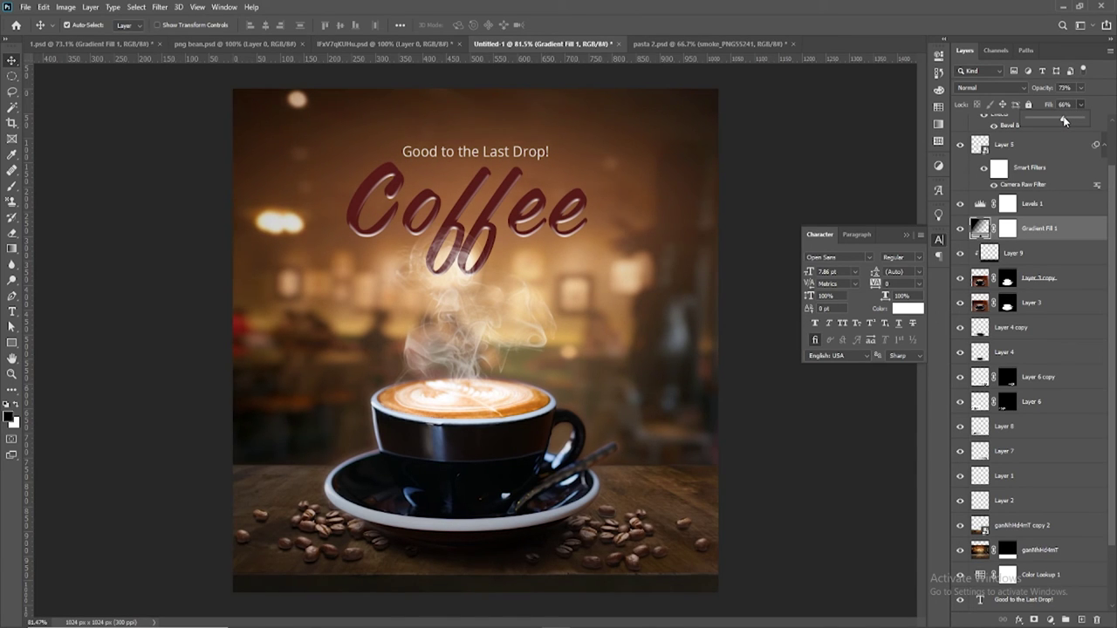
pyautogui.doubleClick(822, 234)
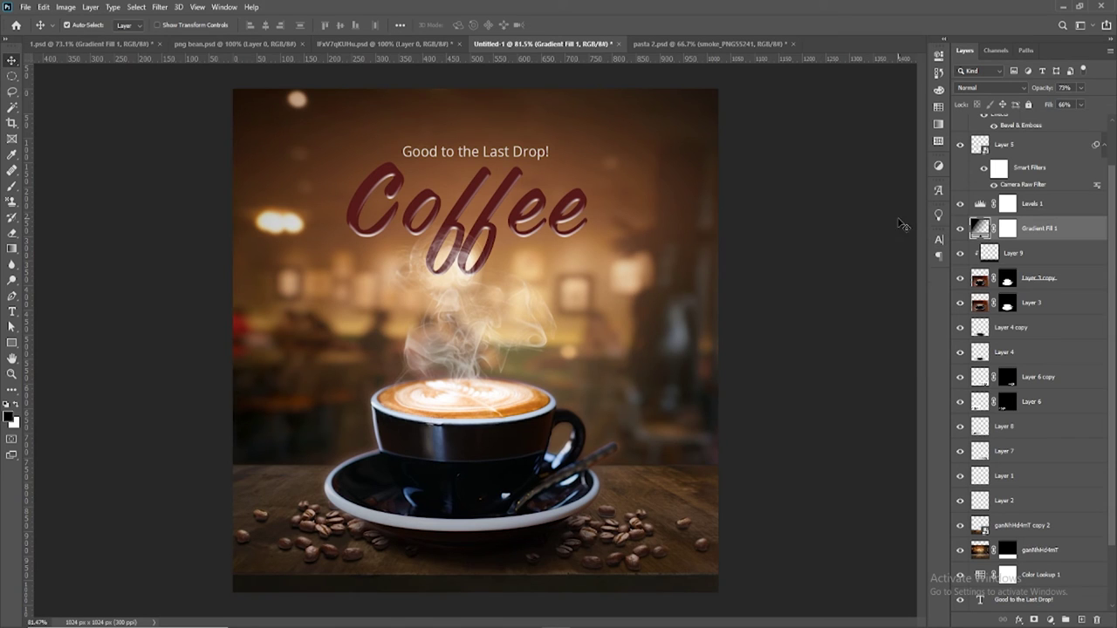
pyautogui.click(812, 229)
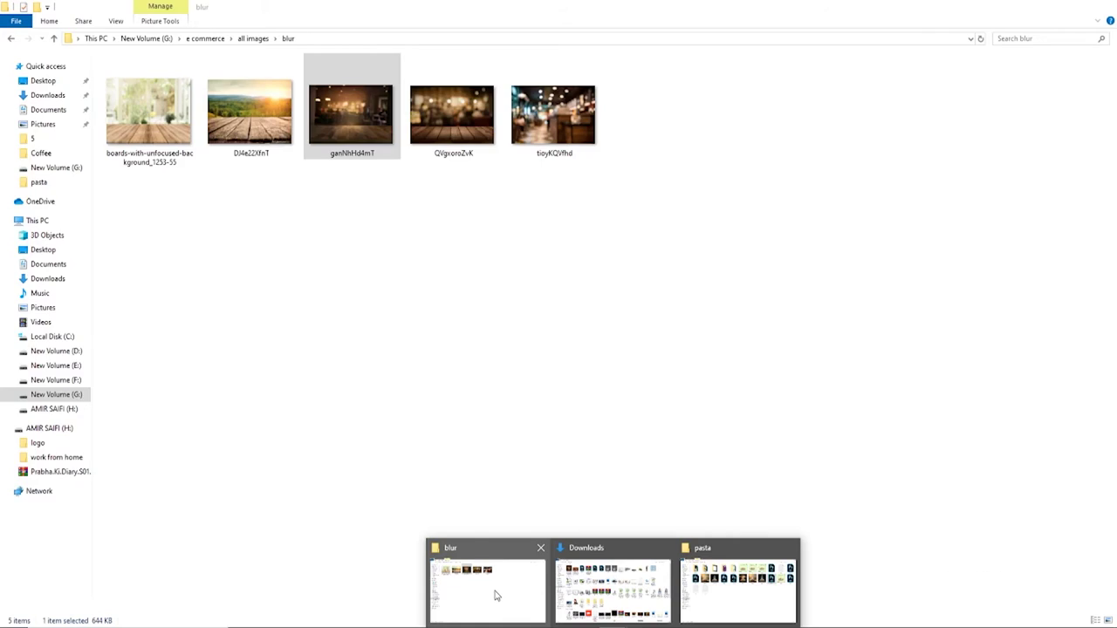
# Open the coffee bean folder, preview 6-2-coffee-beans-png and drag it onto the poster
pyautogui.click(495, 596)
pyautogui.click(480, 481)
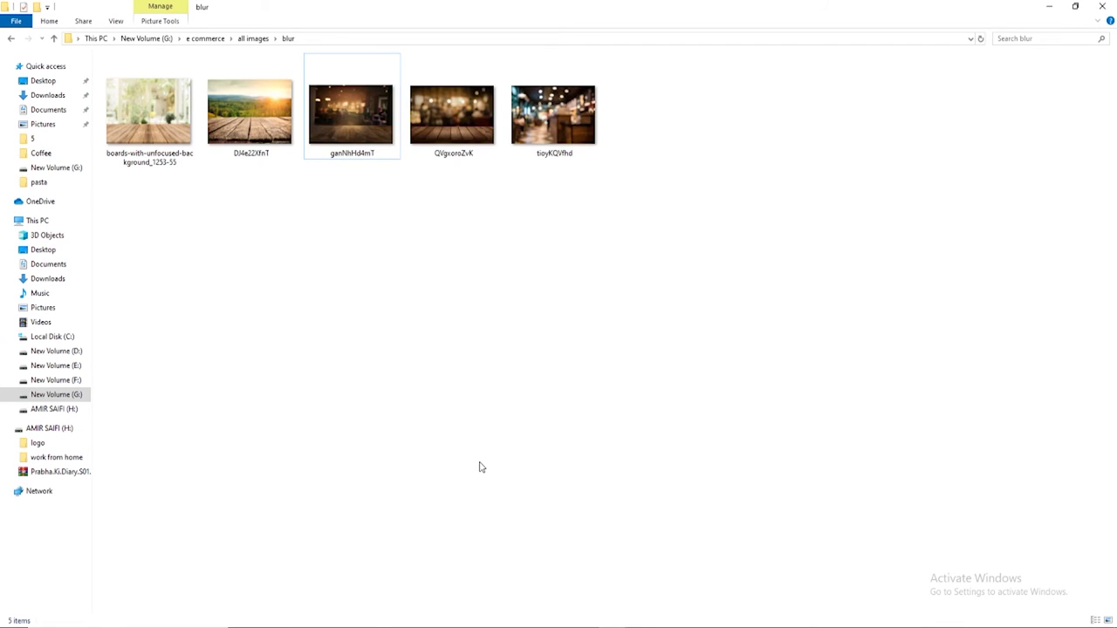
pyautogui.hotkey('alt', 'Up')
pyautogui.press('Right')
pyautogui.press('Return')
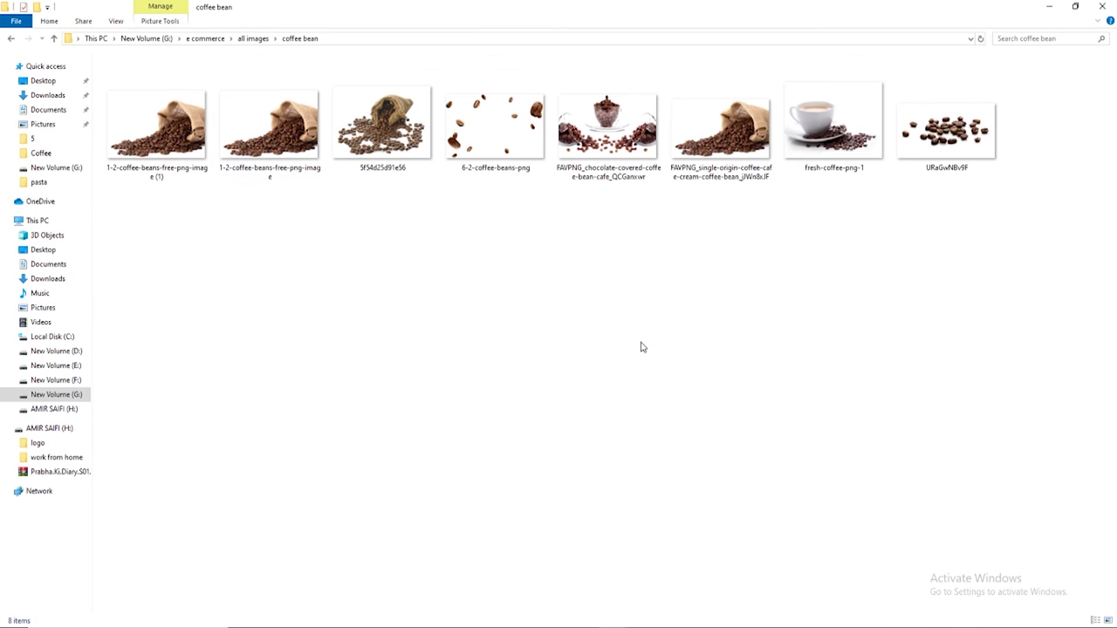
pyautogui.click(503, 151)
pyautogui.press('Return')
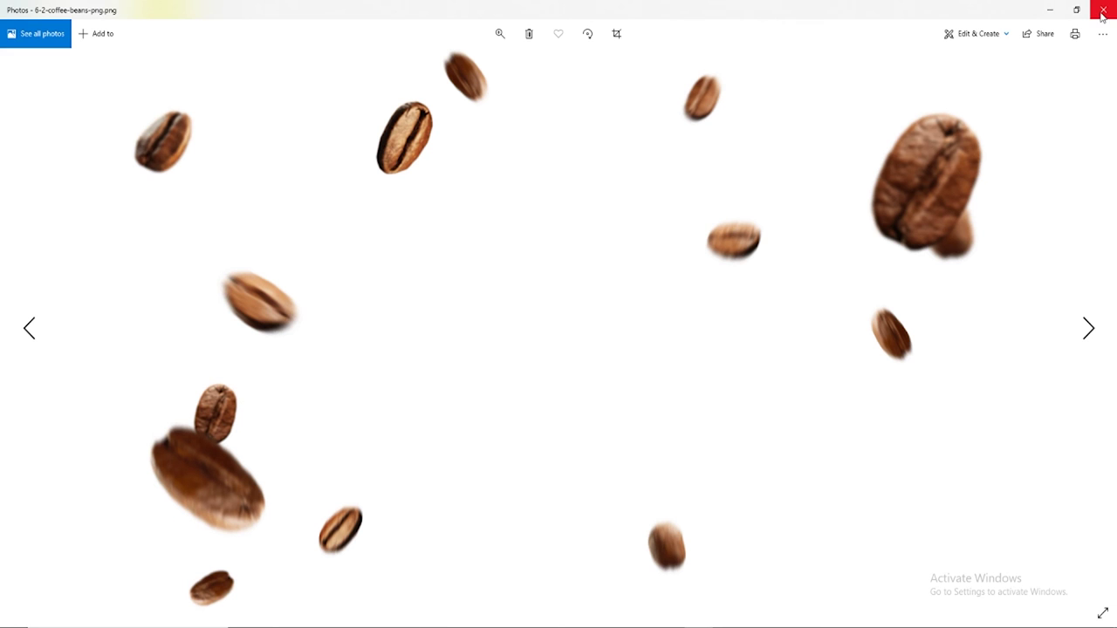
pyautogui.click(1102, 13)
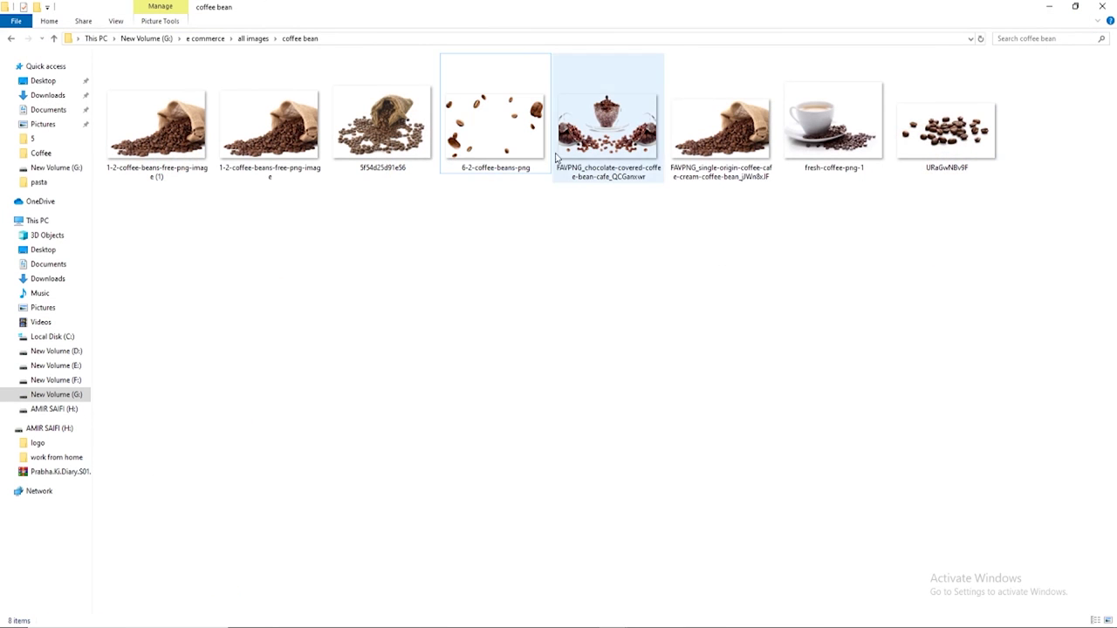
pyautogui.moveTo(496, 123)
pyautogui.mouseDown()
pyautogui.moveTo(543, 621)
pyautogui.moveTo(524, 291)
pyautogui.moveTo(529, 269)
pyautogui.moveTo(567, 273)
pyautogui.mouseUp()
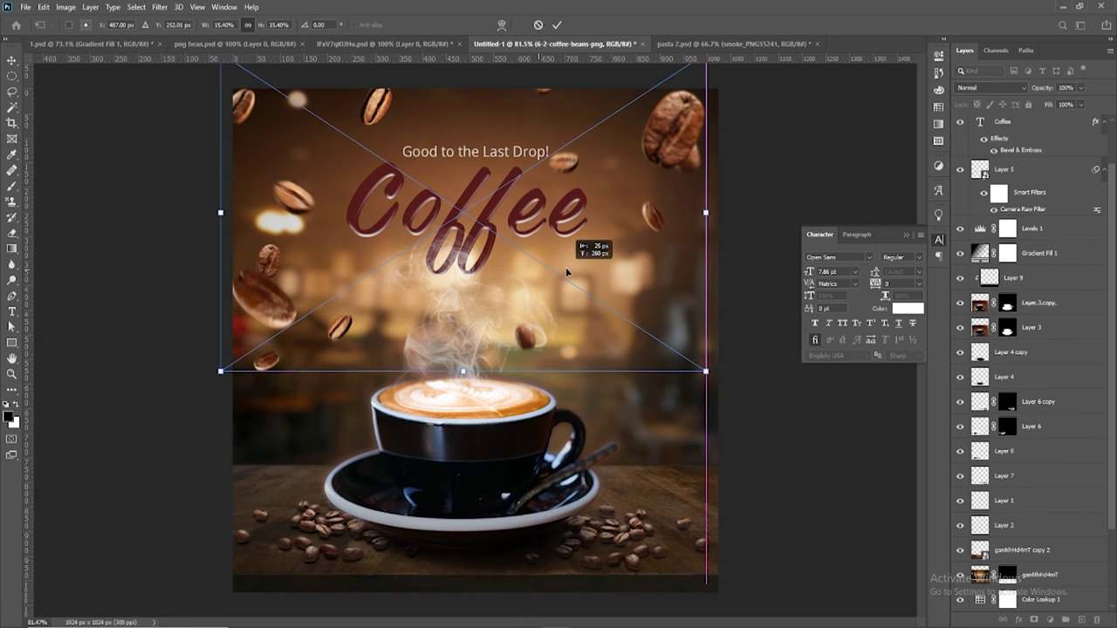
# Commit the coffee beans placement, nudge them down and right, and set opacity to 100%
pyautogui.click(557, 24)
pyautogui.scroll(-3, 740, 257)
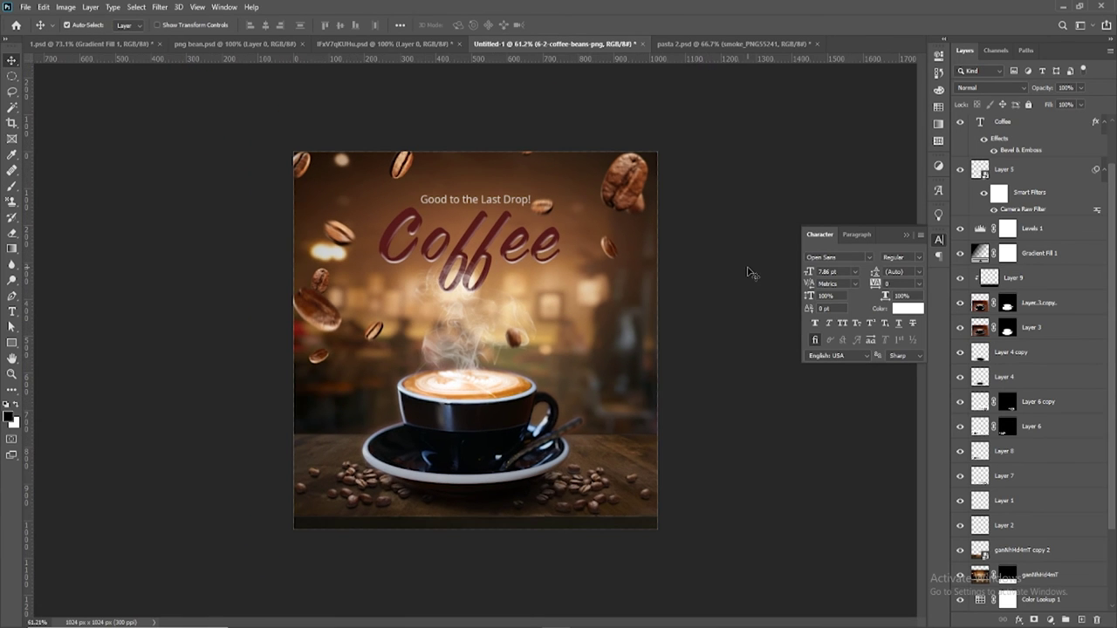
pyautogui.moveTo(616, 181); pyautogui.dragTo(613, 200)
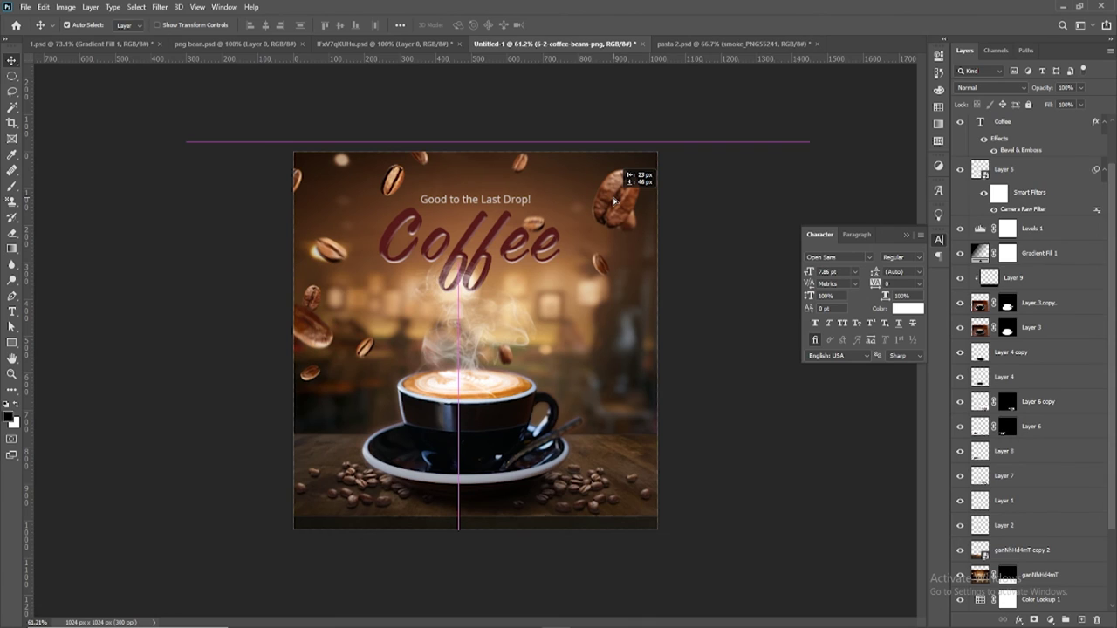
pyautogui.click(1080, 88)
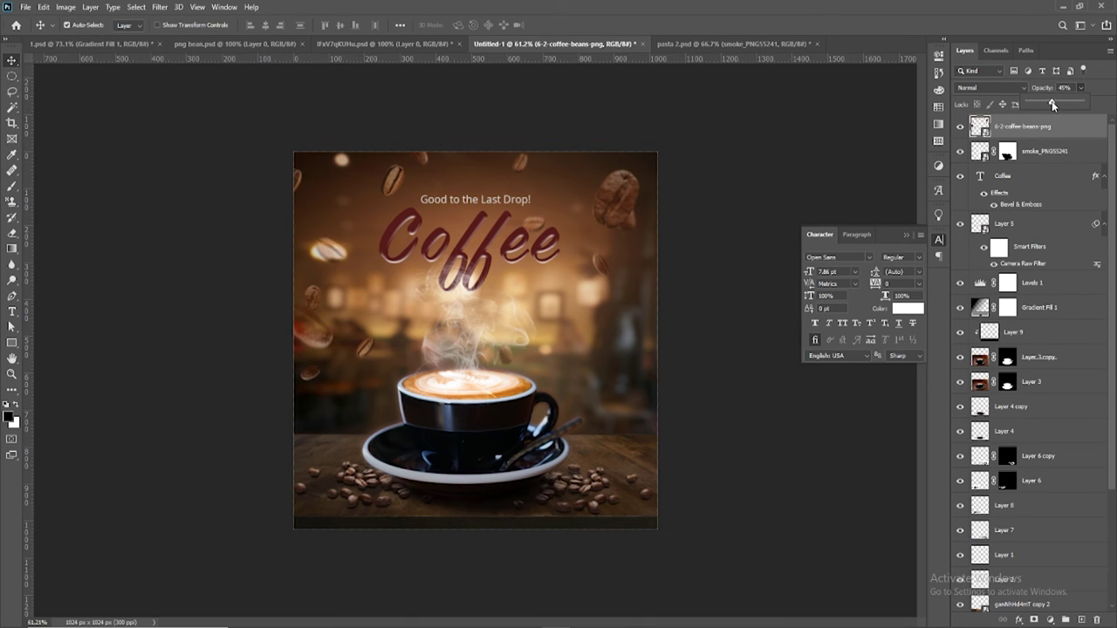
pyautogui.moveTo(1059, 104); pyautogui.dragTo(1085, 104)
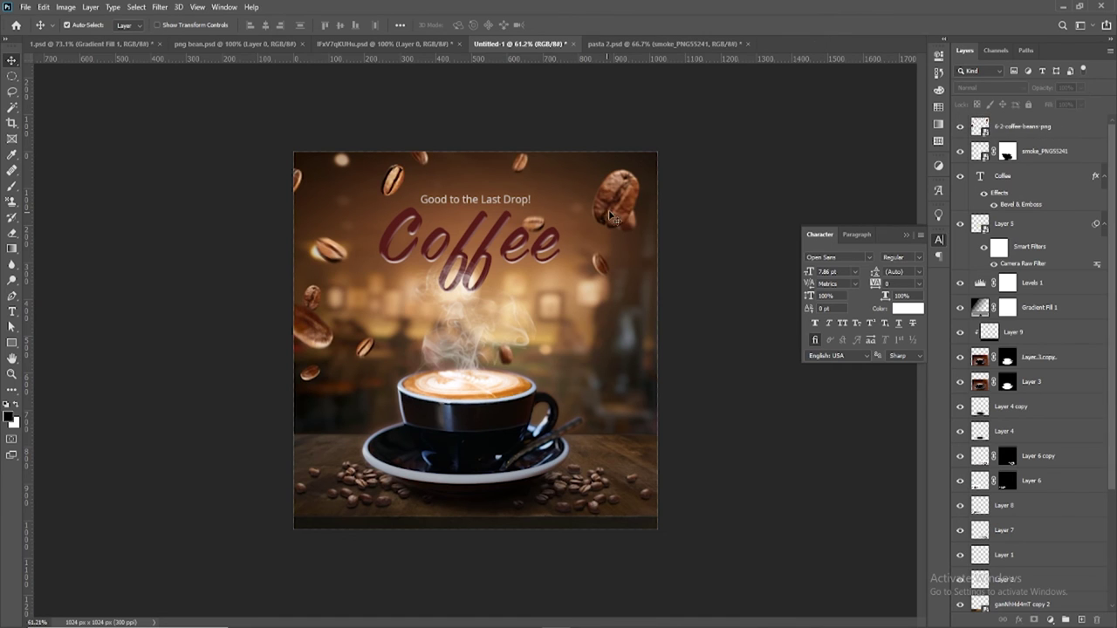
pyautogui.moveTo(604, 202); pyautogui.dragTo(632, 196)
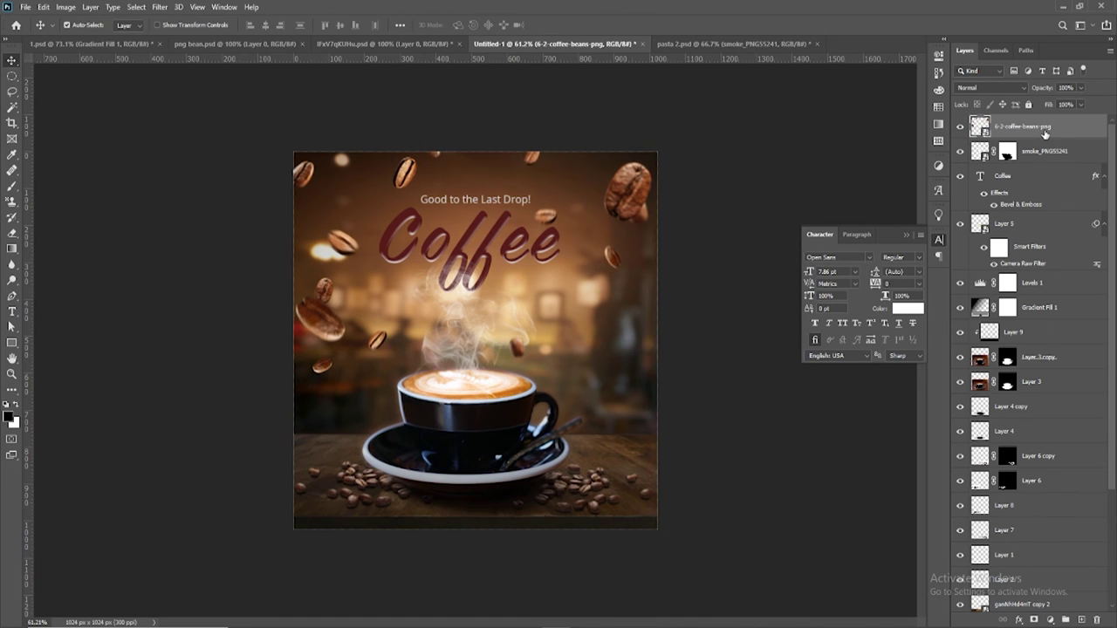
# Duplicate the coffee beans layer, hide the copy, and reselect the original layer
pyautogui.moveTo(1047, 130)
pyautogui.mouseDown()
pyautogui.moveTo(1074, 268)
pyautogui.moveTo(1004, 151)
pyautogui.mouseUp()
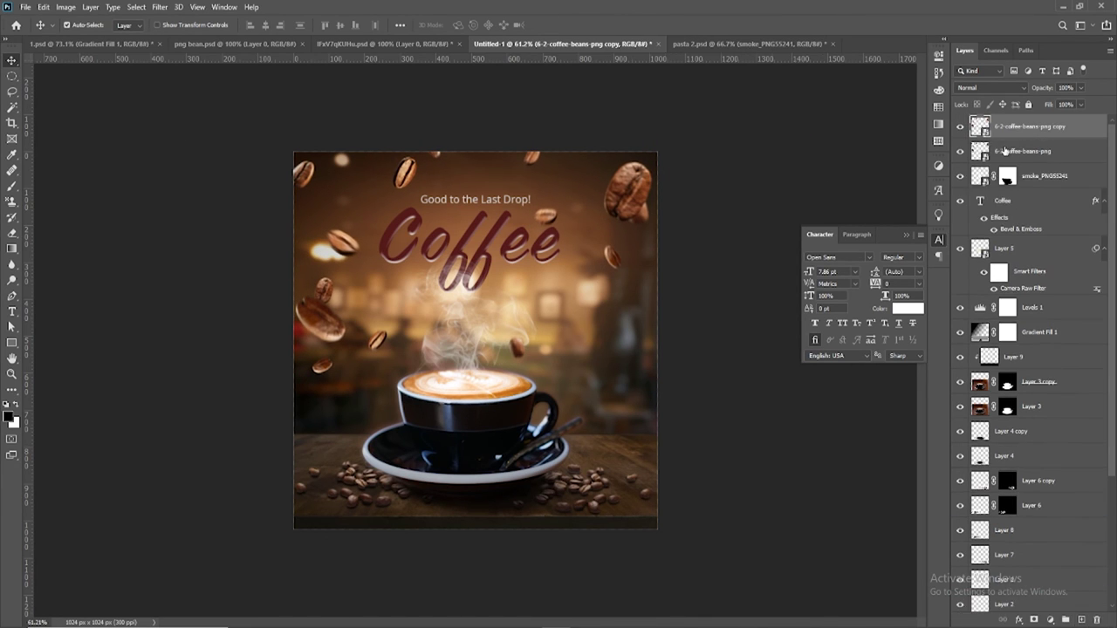
pyautogui.click(1023, 152)
pyautogui.click(960, 126)
pyautogui.scroll(1, 683, 206)
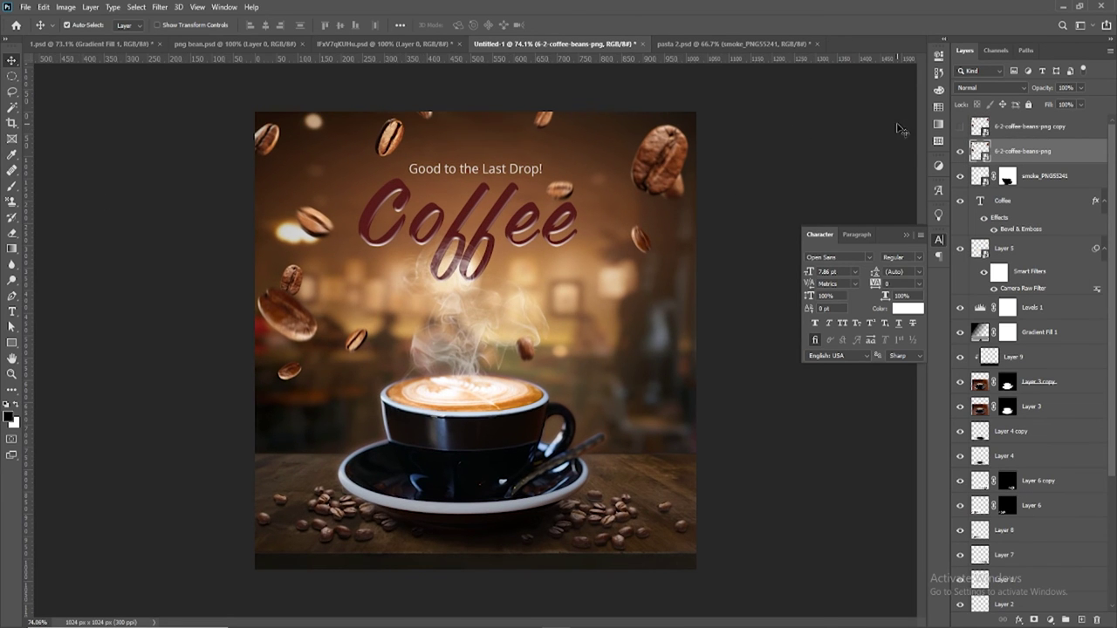
# Rasterize the coffee beans layer and move one circled bean to the bottom-right corner
pyautogui.rightClick(1030, 152)
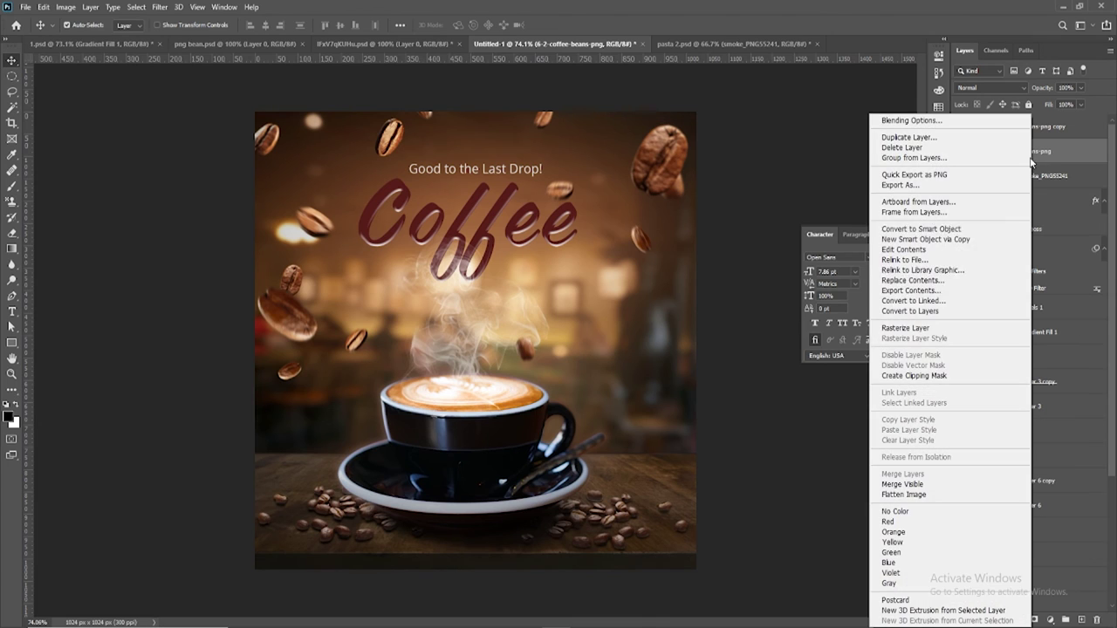
pyautogui.click(939, 329)
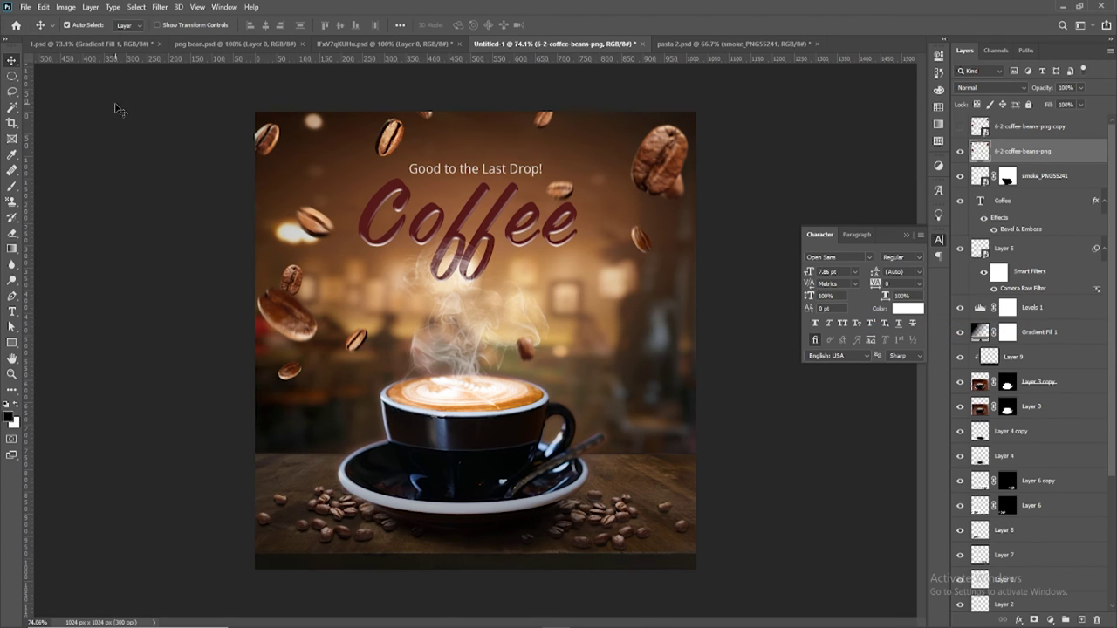
pyautogui.click(13, 77)
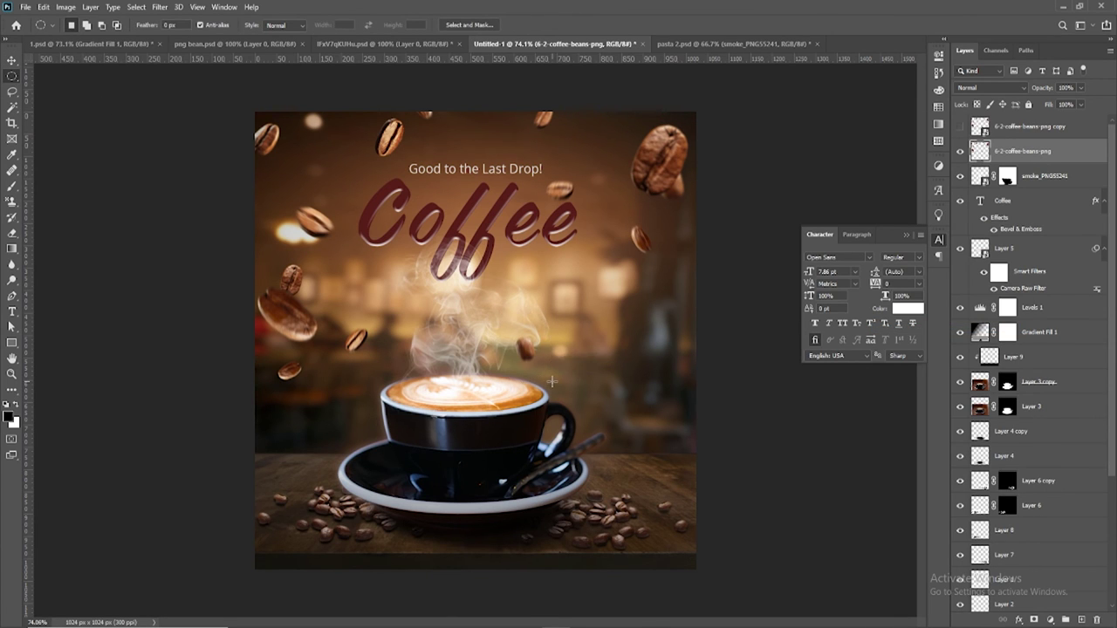
pyautogui.click(43, 7)
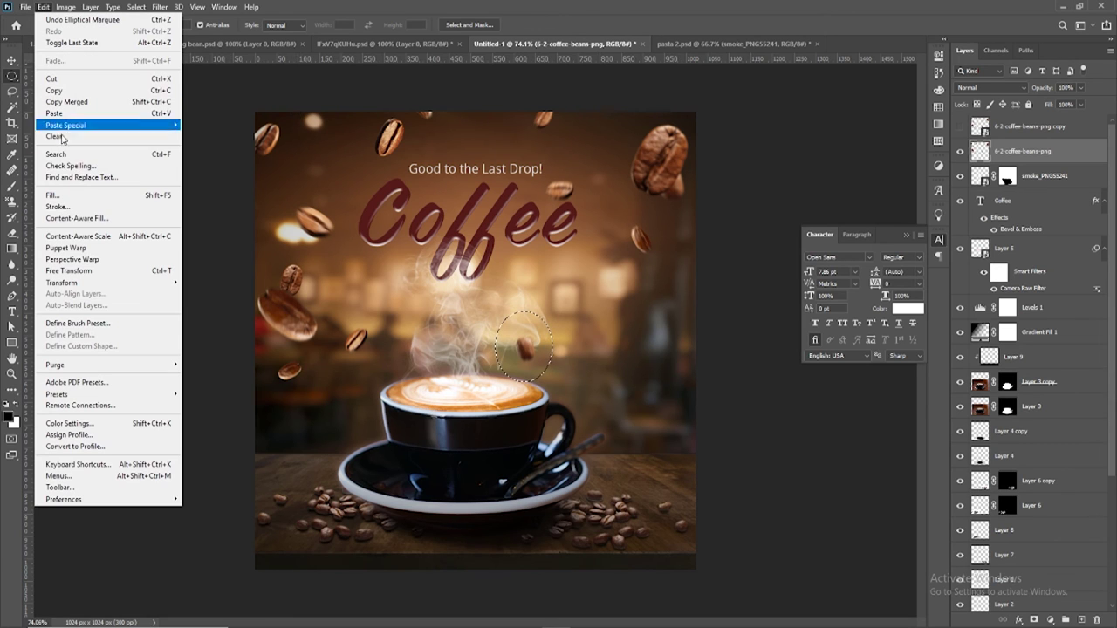
pyautogui.click(114, 270)
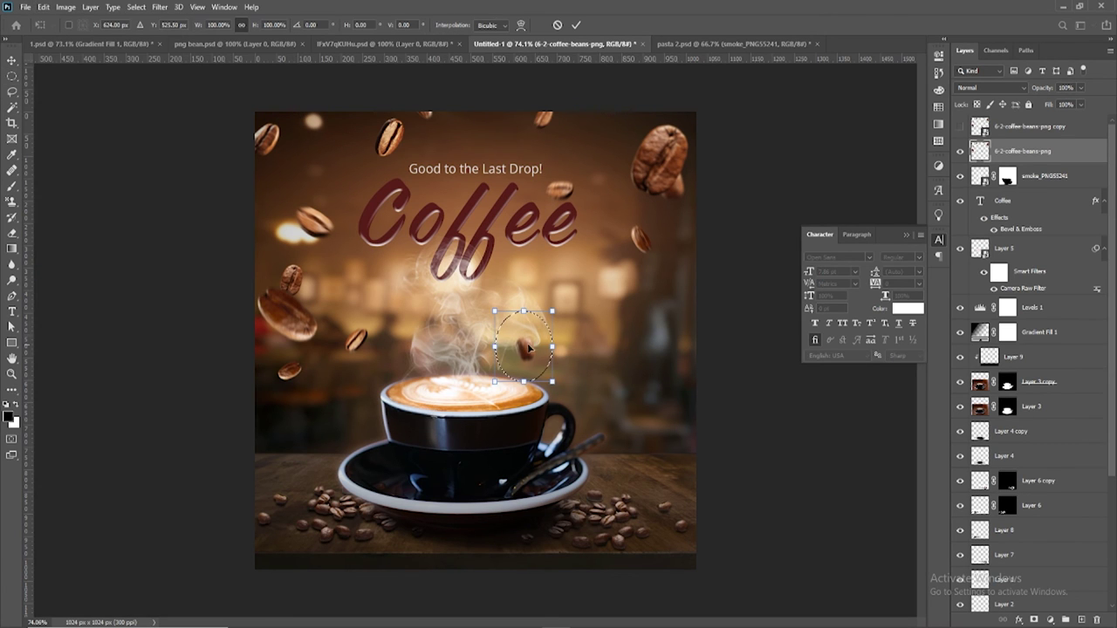
pyautogui.moveTo(541, 349); pyautogui.dragTo(696, 573)
pyautogui.click(574, 25)
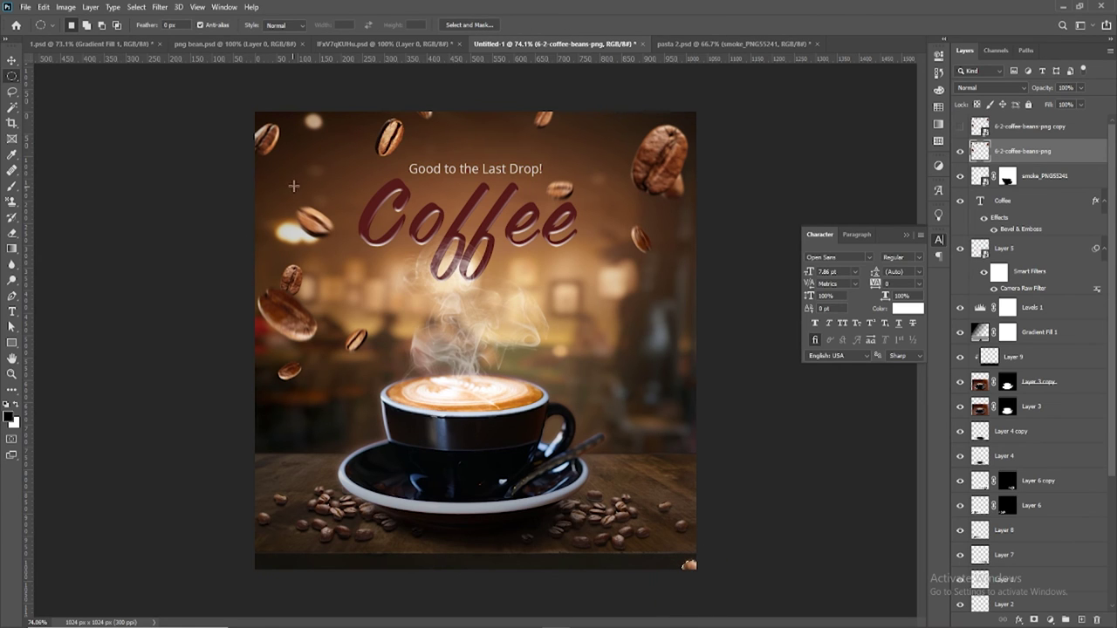
# Move the bean left of 'Coffee' to the right of the cup, scaled to about 78%
pyautogui.moveTo(283, 183); pyautogui.dragTo(347, 247)
pyautogui.click(42, 7)
pyautogui.click(70, 270)
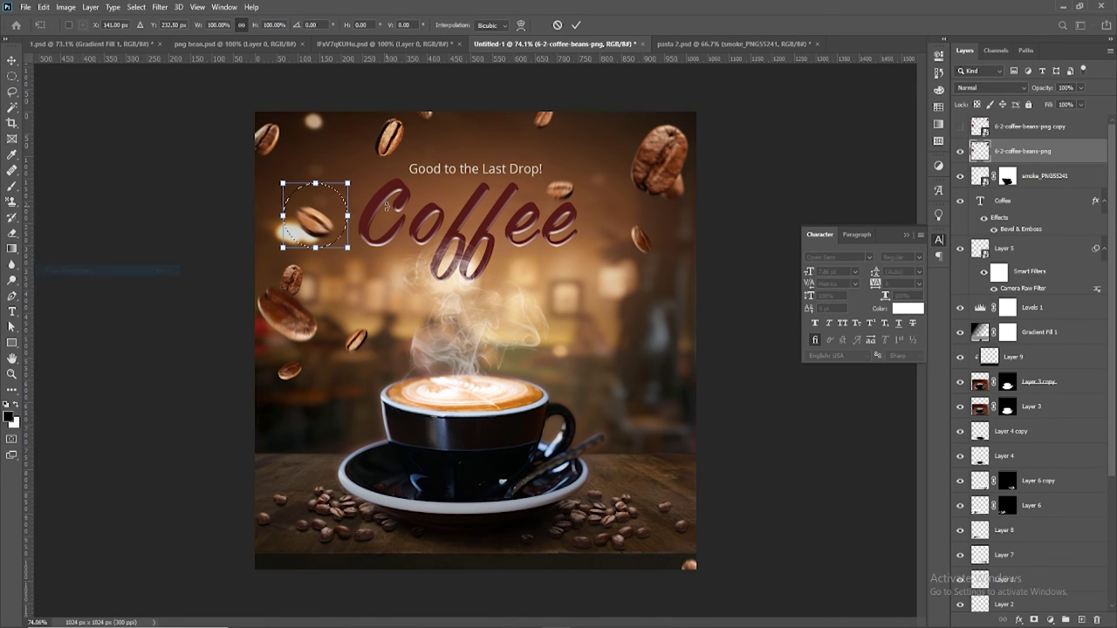
pyautogui.moveTo(319, 218); pyautogui.dragTo(270, 547)
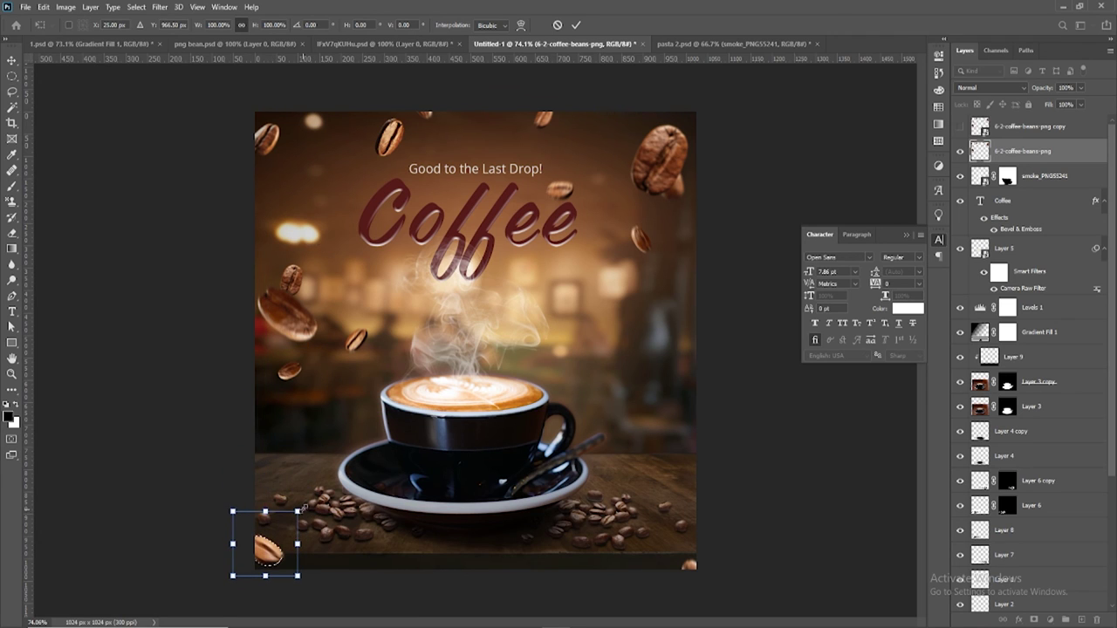
pyautogui.moveTo(298, 511); pyautogui.dragTo(329, 498)
pyautogui.moveTo(297, 532)
pyautogui.mouseDown()
pyautogui.moveTo(437, 545)
pyautogui.moveTo(665, 375)
pyautogui.mouseUp()
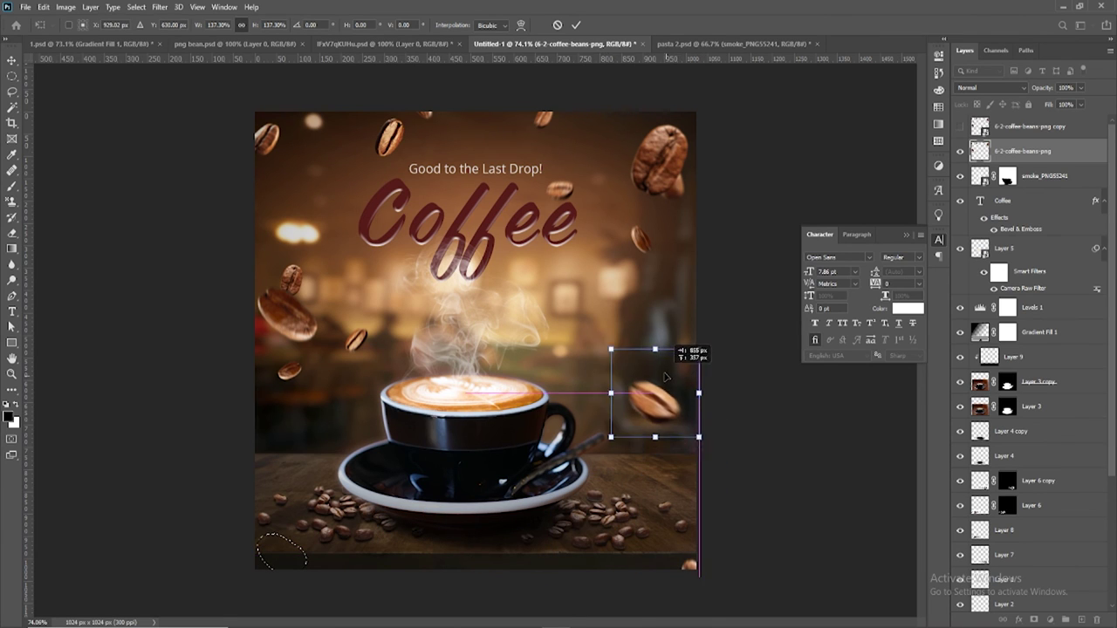
pyautogui.moveTo(690, 434); pyautogui.dragTo(628, 369)
pyautogui.click(576, 25)
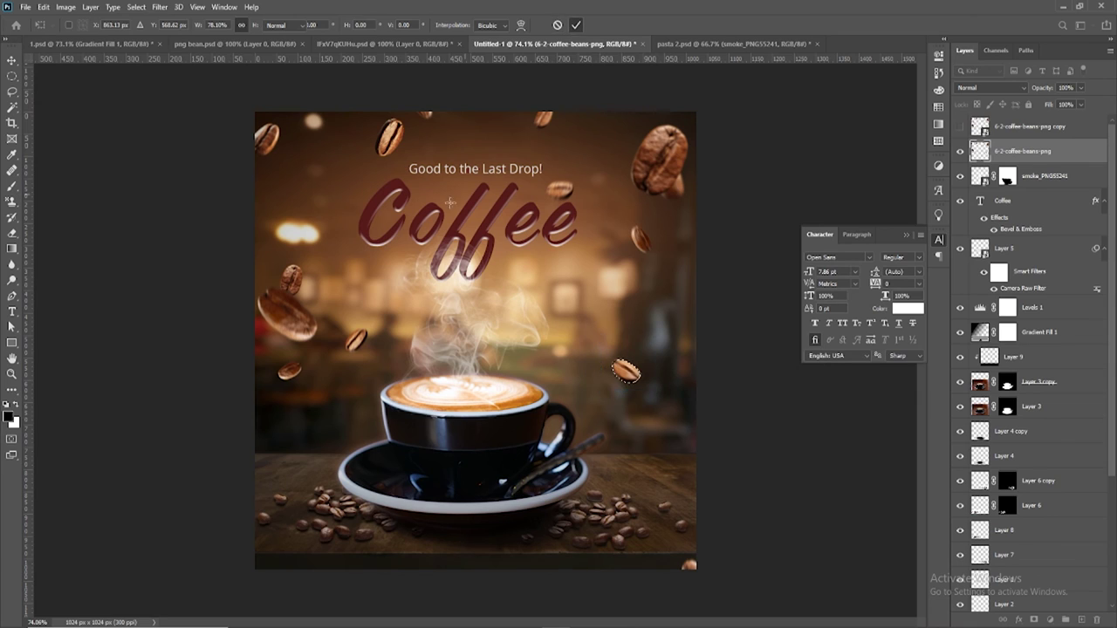
# Move the large left-edge beans down beside the saucer
pyautogui.moveTo(216, 273); pyautogui.dragTo(354, 336)
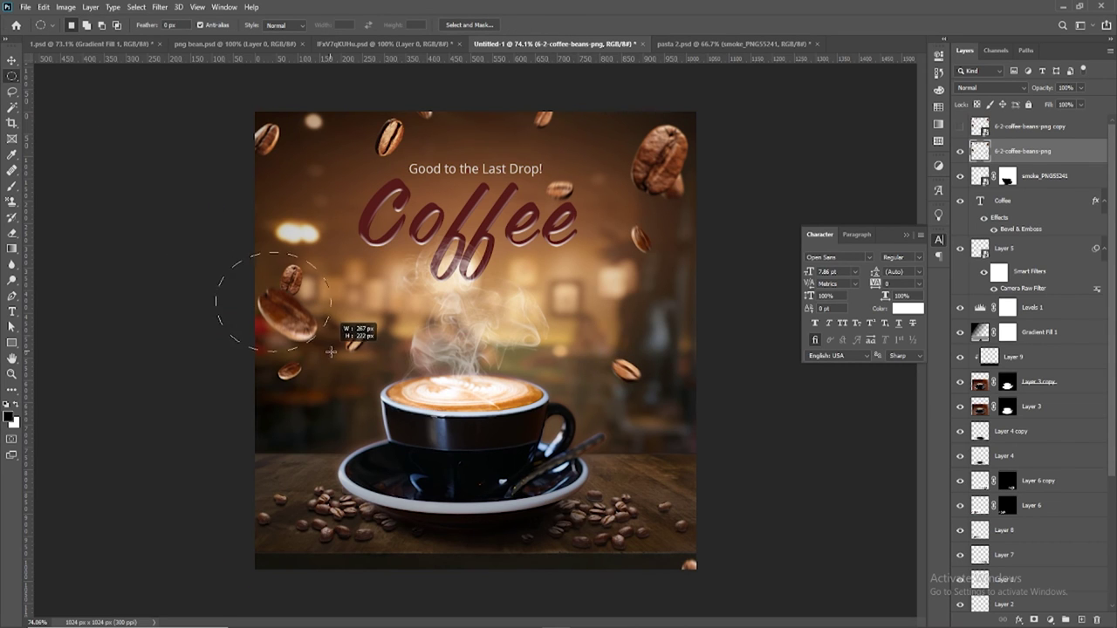
pyautogui.click(172, 98)
pyautogui.hotkey('ctrl', 'shift', 'd')
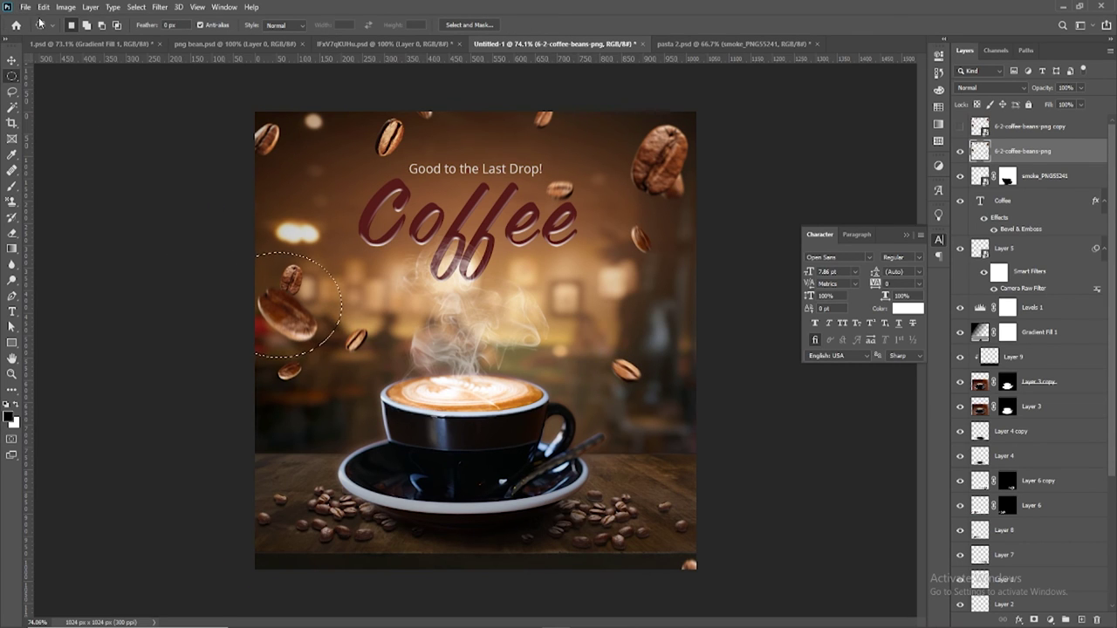
pyautogui.click(43, 7)
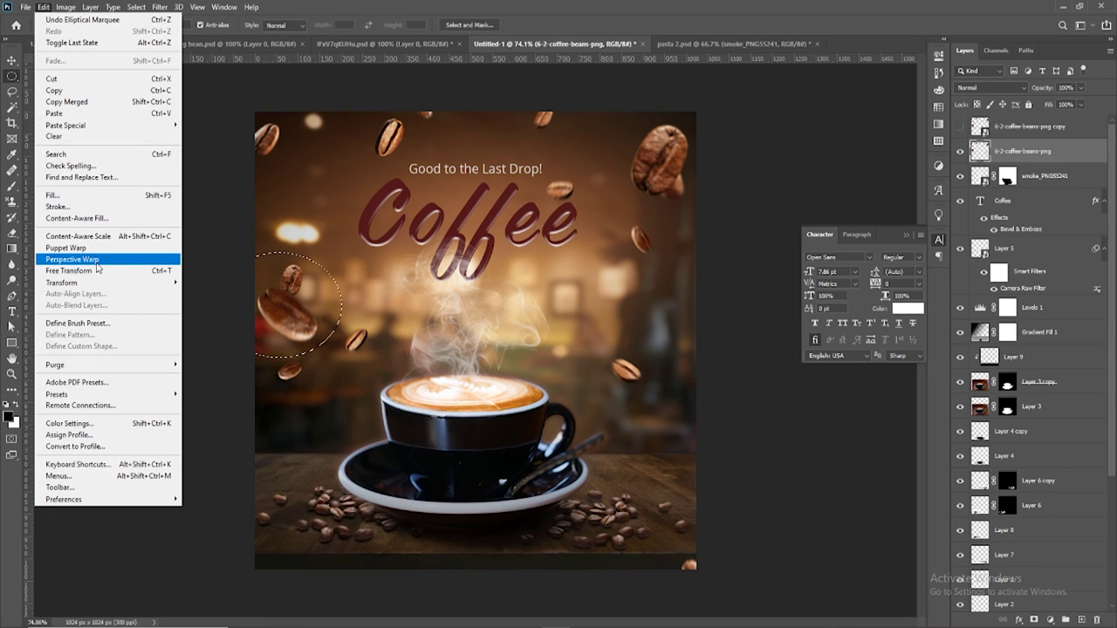
pyautogui.click(149, 266)
pyautogui.moveTo(309, 300)
pyautogui.mouseDown()
pyautogui.moveTo(304, 446)
pyautogui.moveTo(304, 436)
pyautogui.mouseUp()
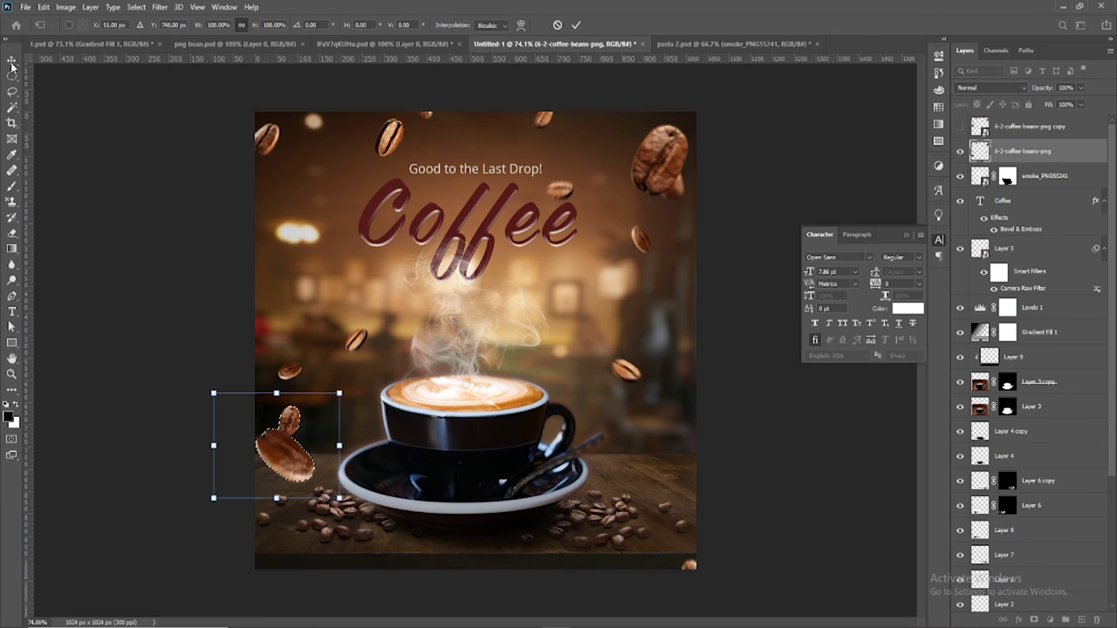
pyautogui.click(576, 25)
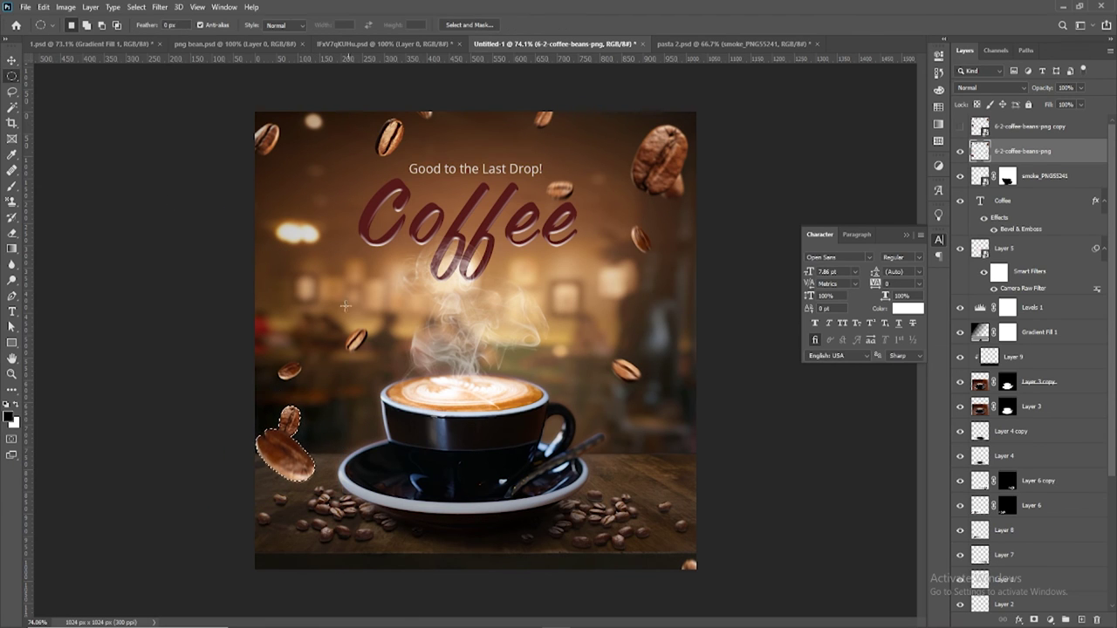
# Select the small bean left of the cup, briefly deleting and restoring the beans layer
pyautogui.moveTo(322, 318); pyautogui.dragTo(379, 365)
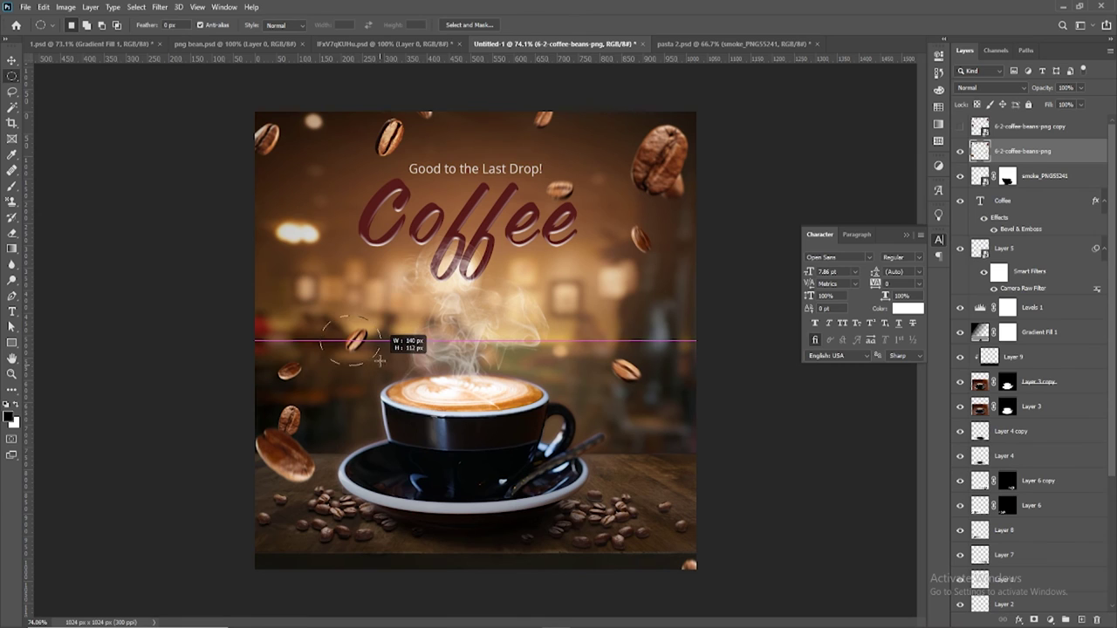
pyautogui.click(362, 295)
pyautogui.moveTo(365, 124); pyautogui.dragTo(370, 138)
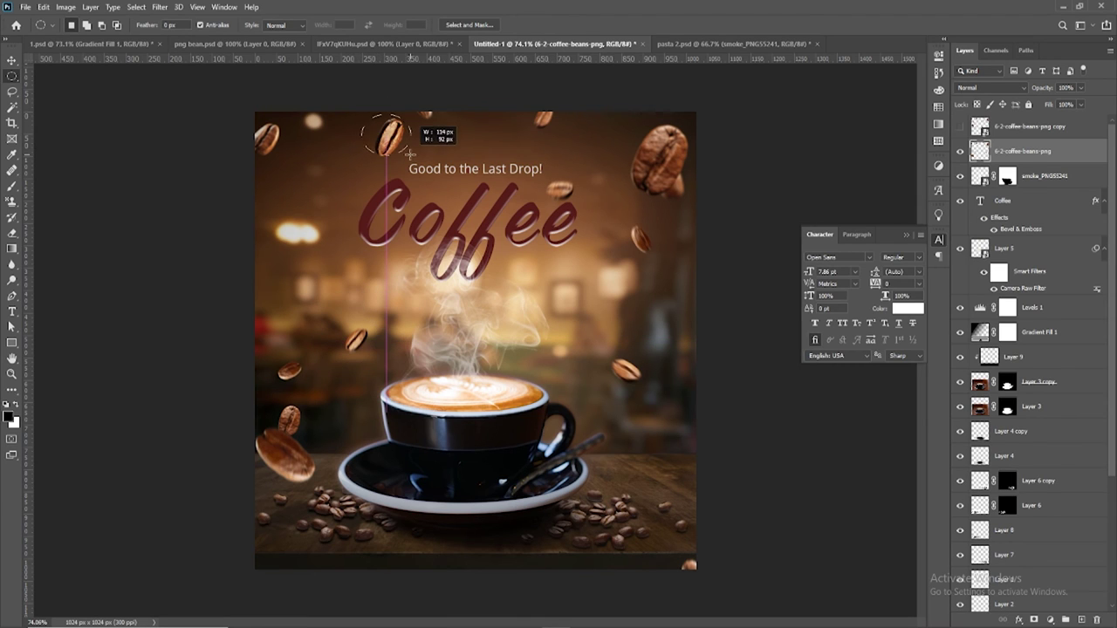
pyautogui.moveTo(262, 341); pyautogui.dragTo(320, 393)
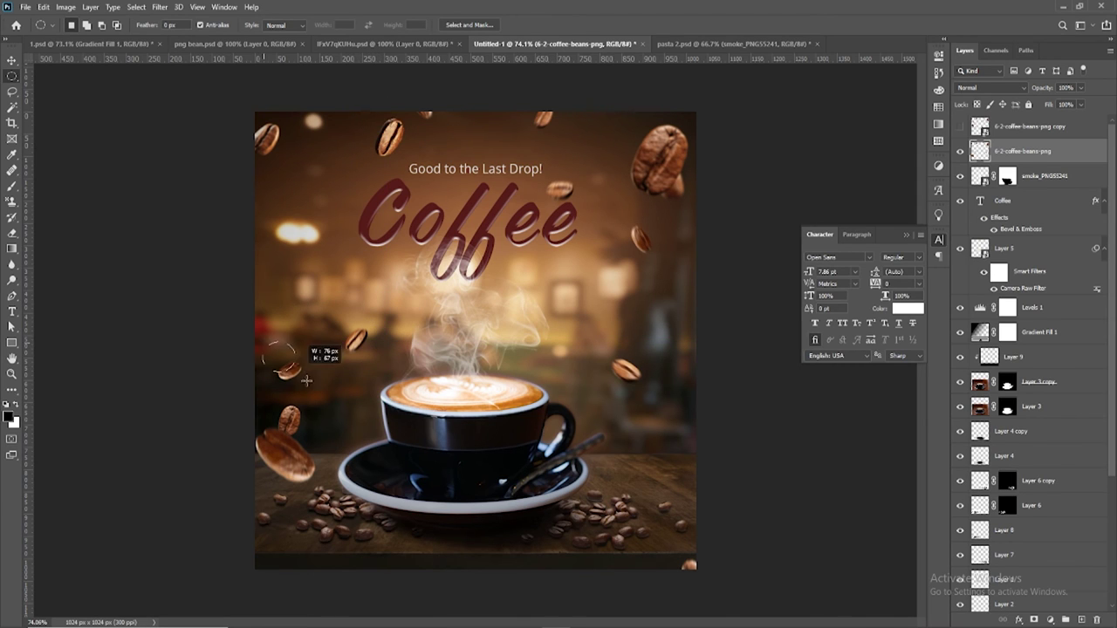
pyautogui.click(1097, 618)
pyautogui.click(504, 238)
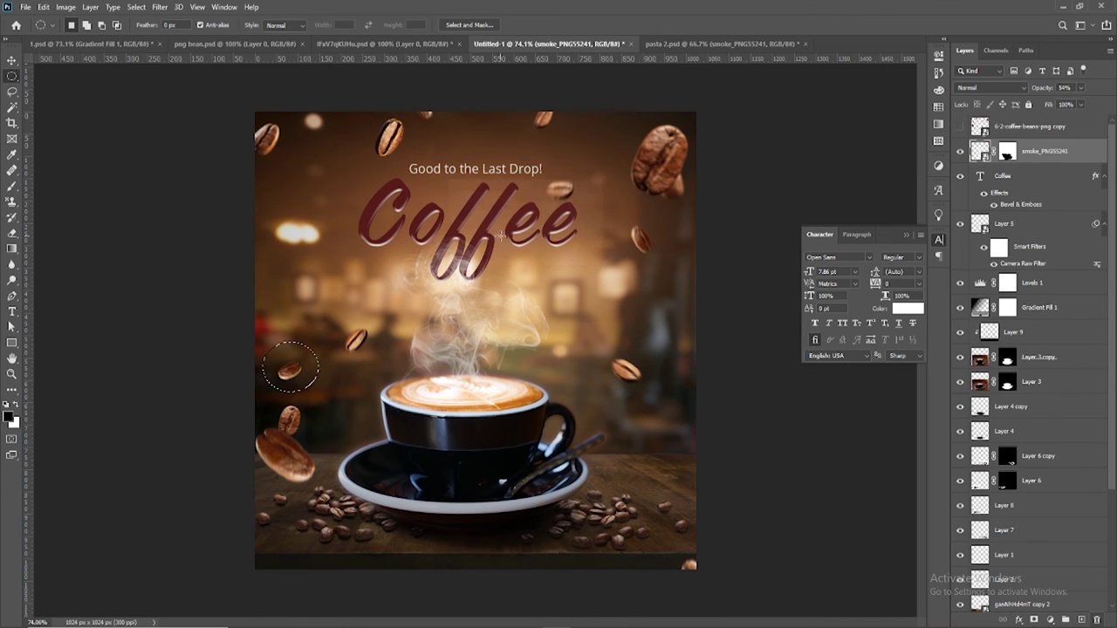
pyautogui.hotkey('ctrl', 'z')
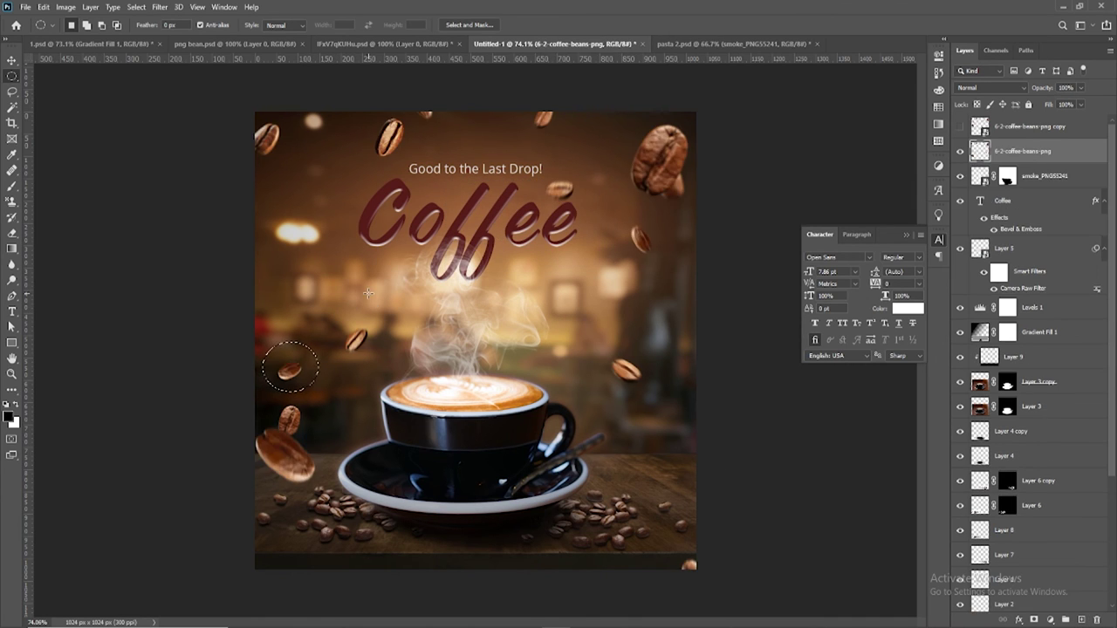
# Move the small bean left of the cup partly off the canvas to the left
pyautogui.click(43, 7)
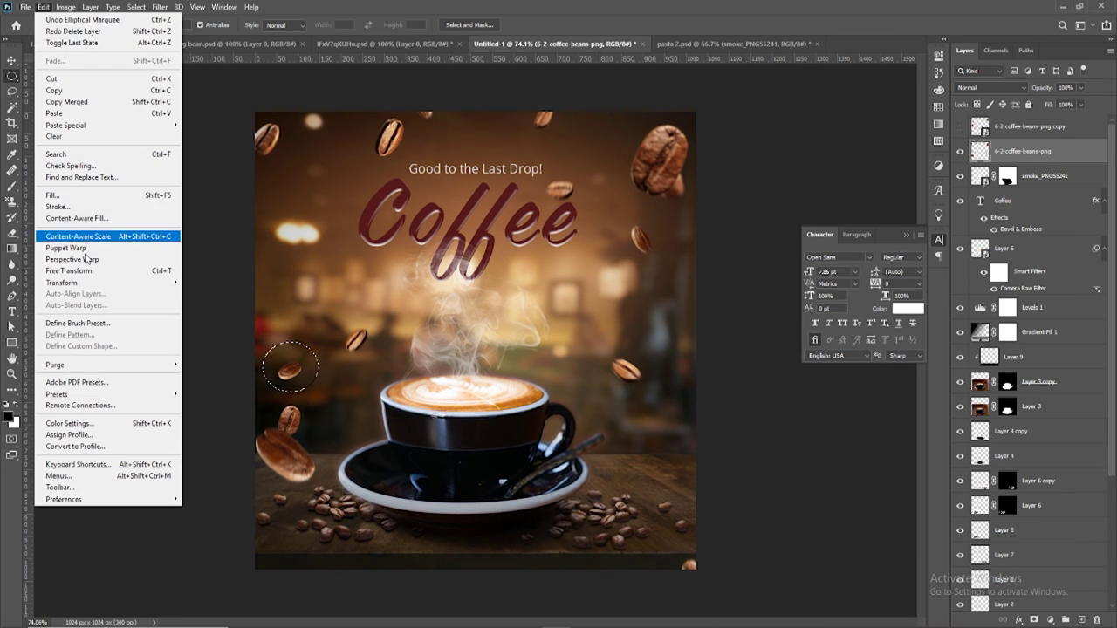
pyautogui.click(79, 270)
pyautogui.moveTo(289, 371); pyautogui.dragTo(216, 333)
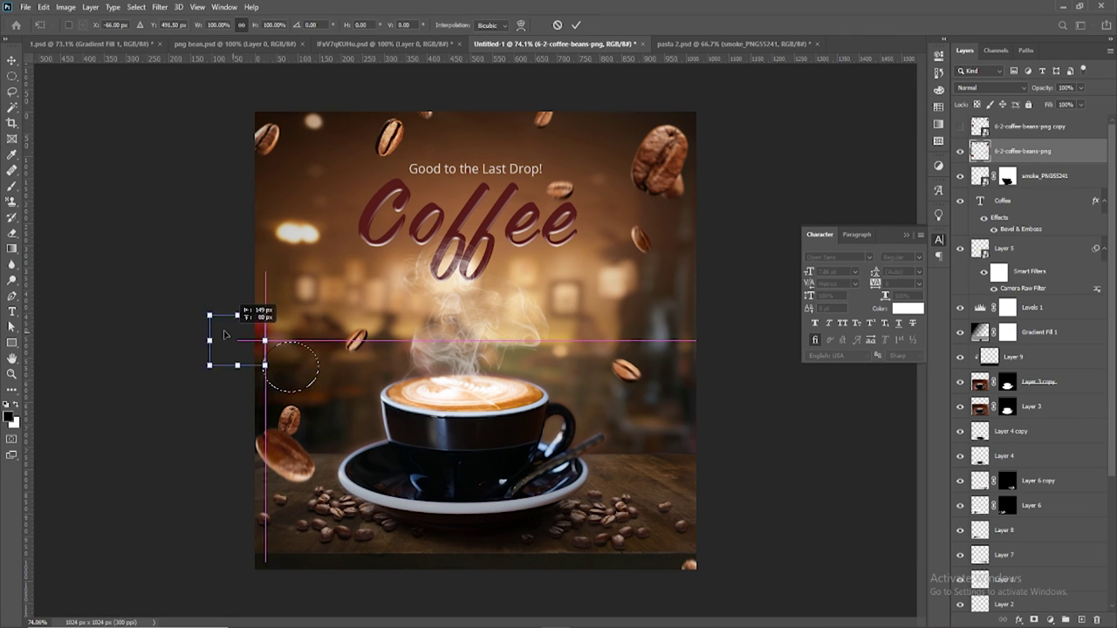
pyautogui.click(576, 25)
pyautogui.press('m')
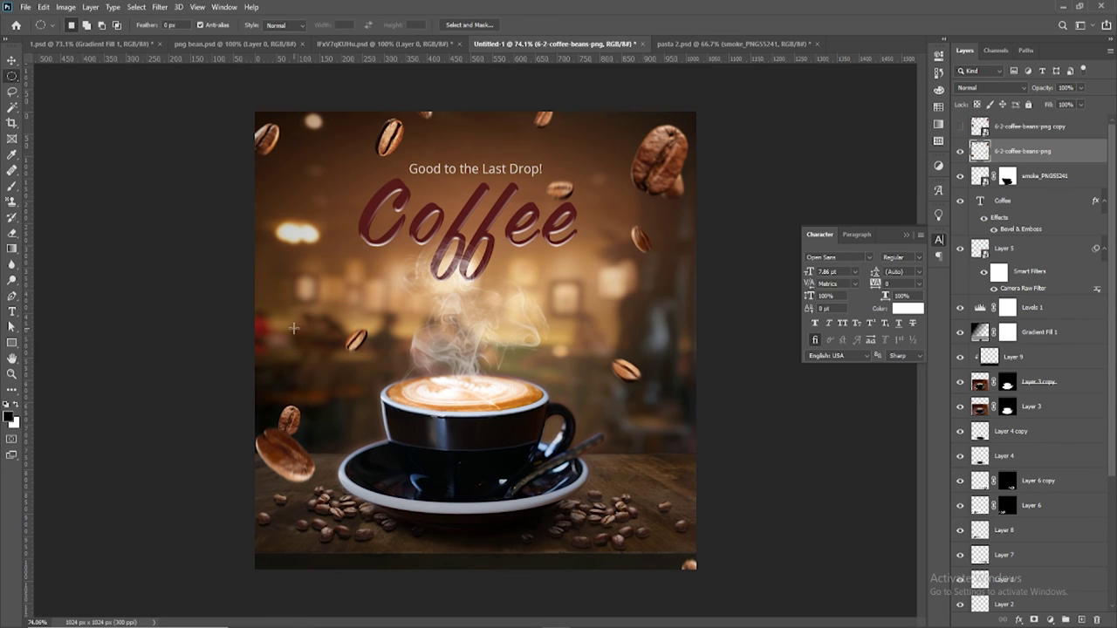
# Move the bean above the tagline down-left beside 'Coffee', shrunk to 88%
pyautogui.moveTo(372, 115); pyautogui.dragTo(415, 160)
pyautogui.moveTo(356, 111); pyautogui.dragTo(418, 165)
pyautogui.click(44, 6)
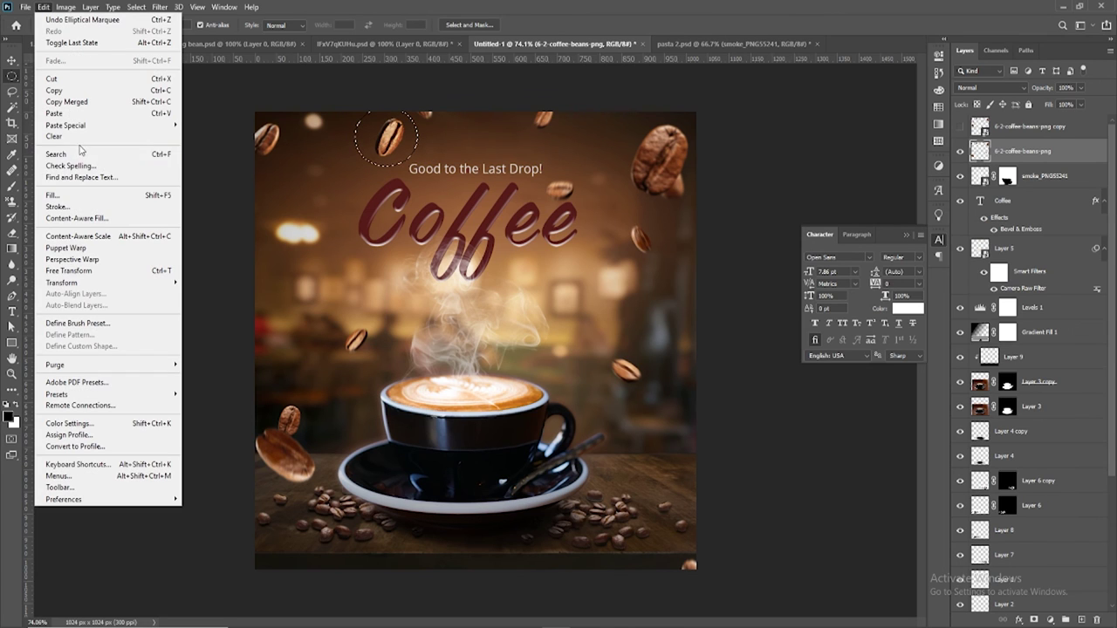
pyautogui.click(150, 271)
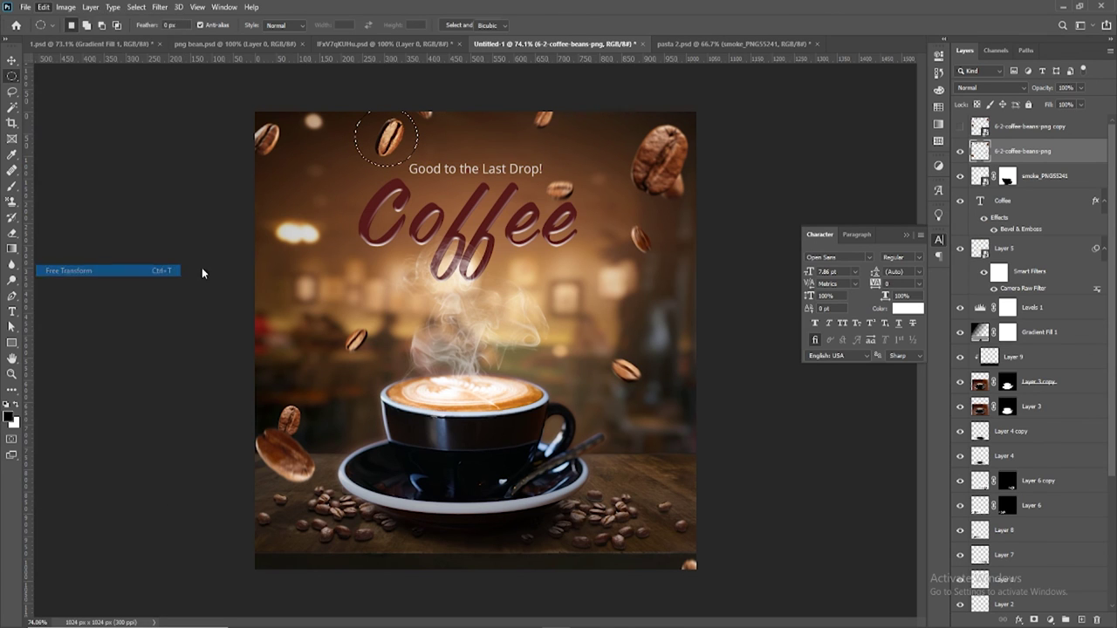
pyautogui.moveTo(393, 157); pyautogui.dragTo(284, 249)
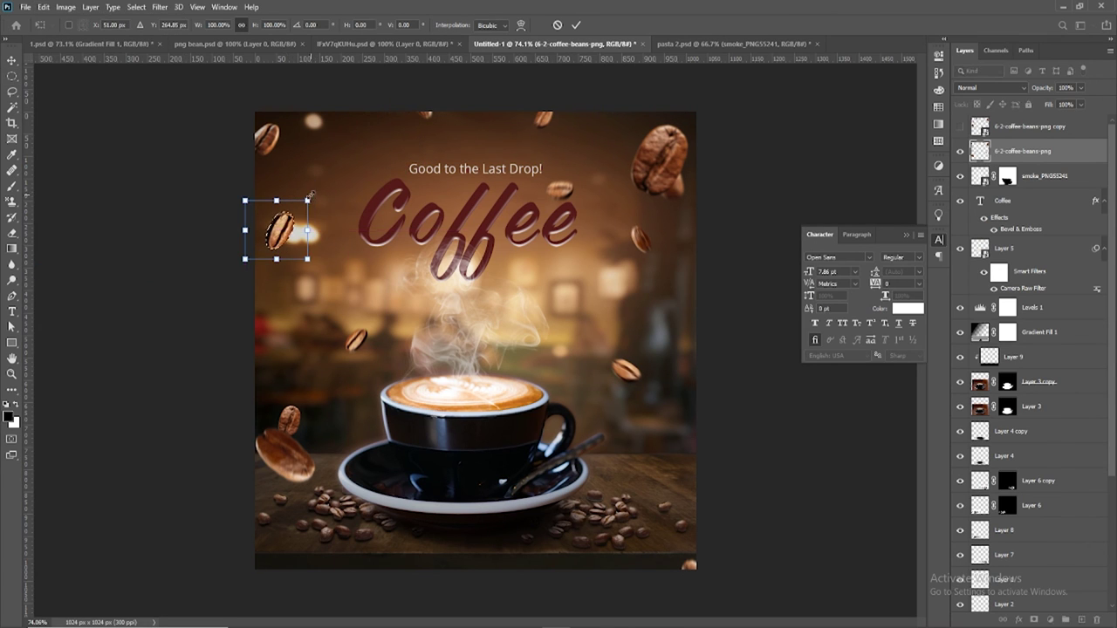
pyautogui.moveTo(306, 201)
pyautogui.mouseDown()
pyautogui.moveTo(297, 234)
pyautogui.moveTo(307, 241)
pyautogui.mouseUp()
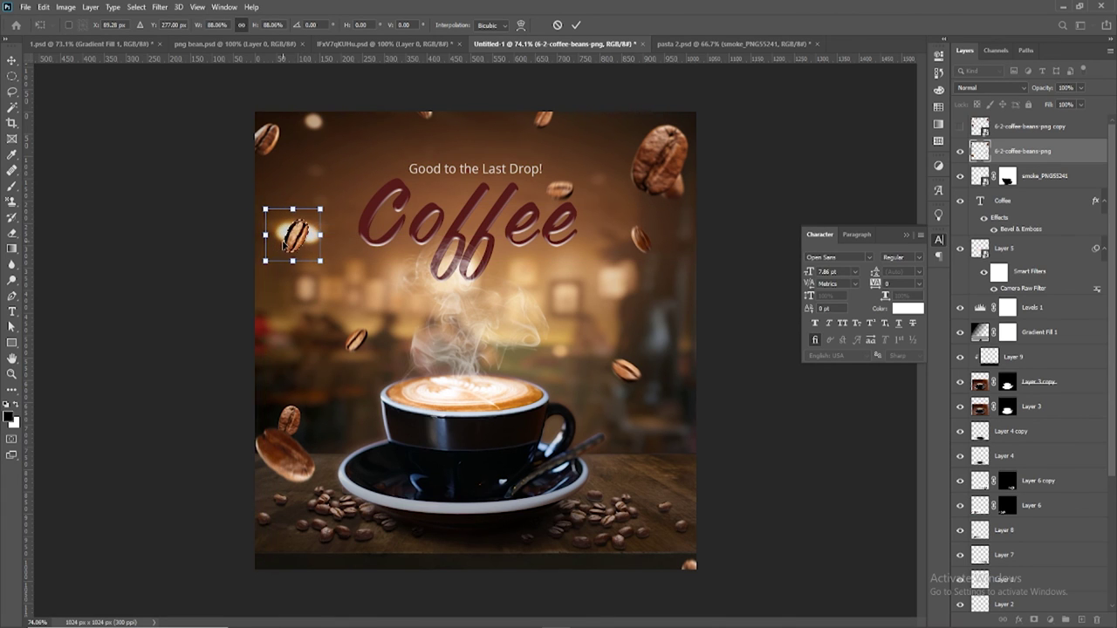
pyautogui.click(577, 25)
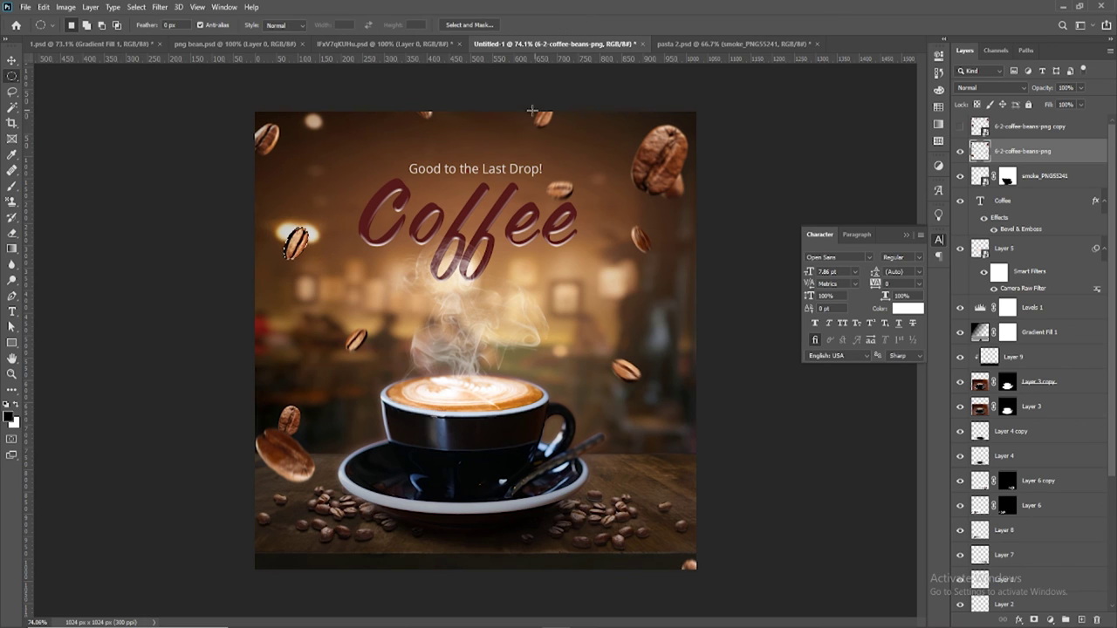
# Push the bean at the canvas top edge up partly off the canvas
pyautogui.moveTo(414, 94)
pyautogui.mouseDown()
pyautogui.moveTo(580, 147)
pyautogui.moveTo(457, 141)
pyautogui.mouseUp()
pyautogui.click(42, 7)
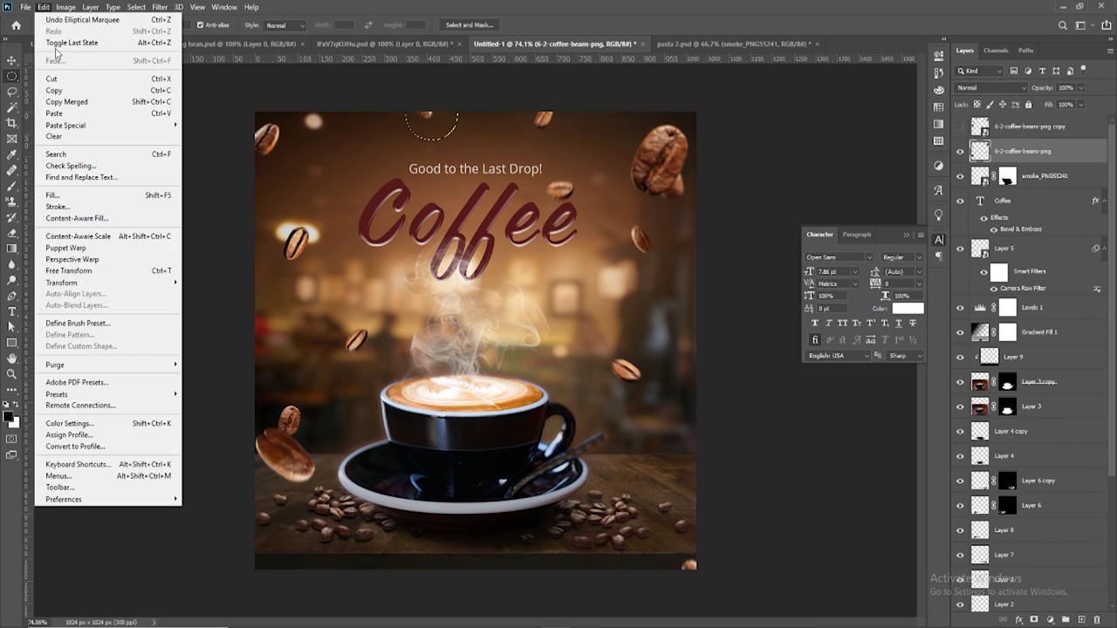
pyautogui.click(140, 274)
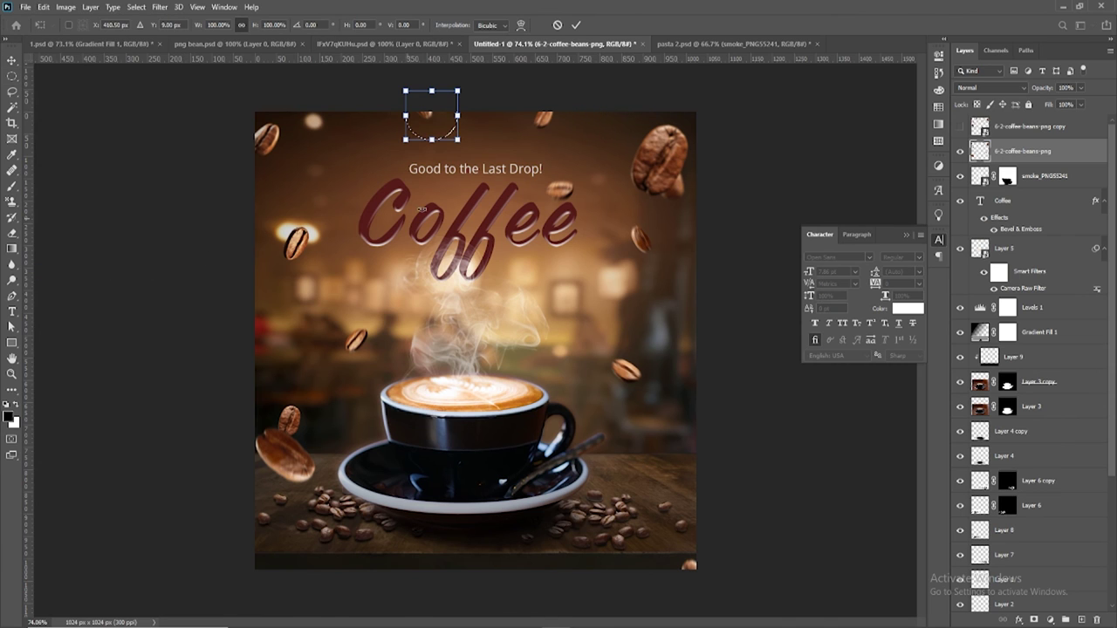
pyautogui.moveTo(434, 125); pyautogui.dragTo(424, 108)
pyautogui.click(576, 25)
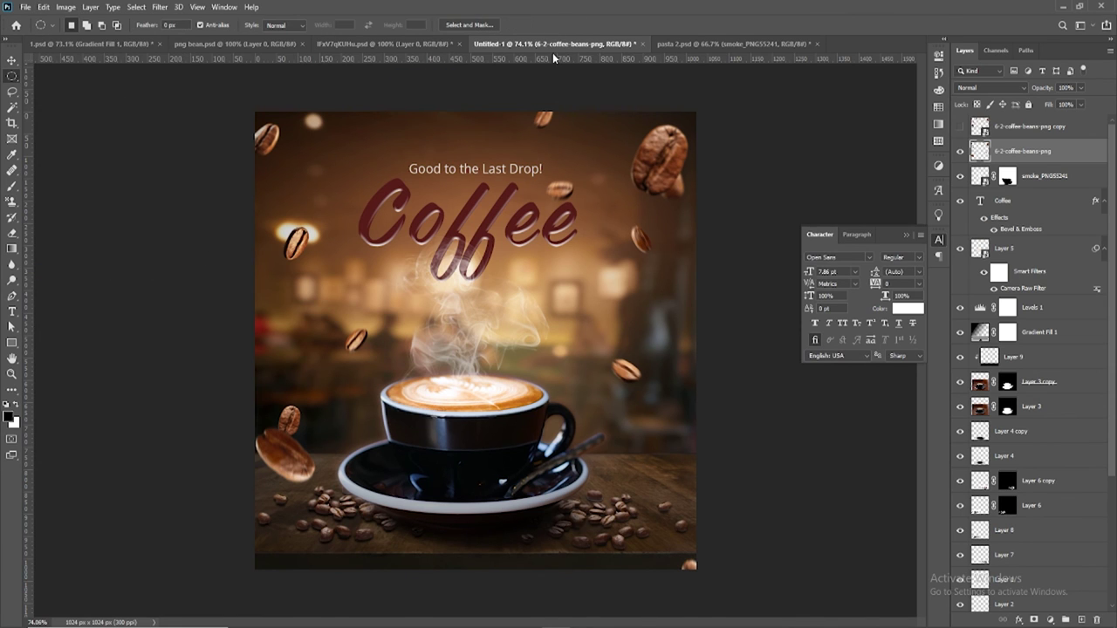
# Enlarge the top-left corner bean to about 137% so it reaches onto the canvas
pyautogui.moveTo(220, 115); pyautogui.dragTo(297, 165)
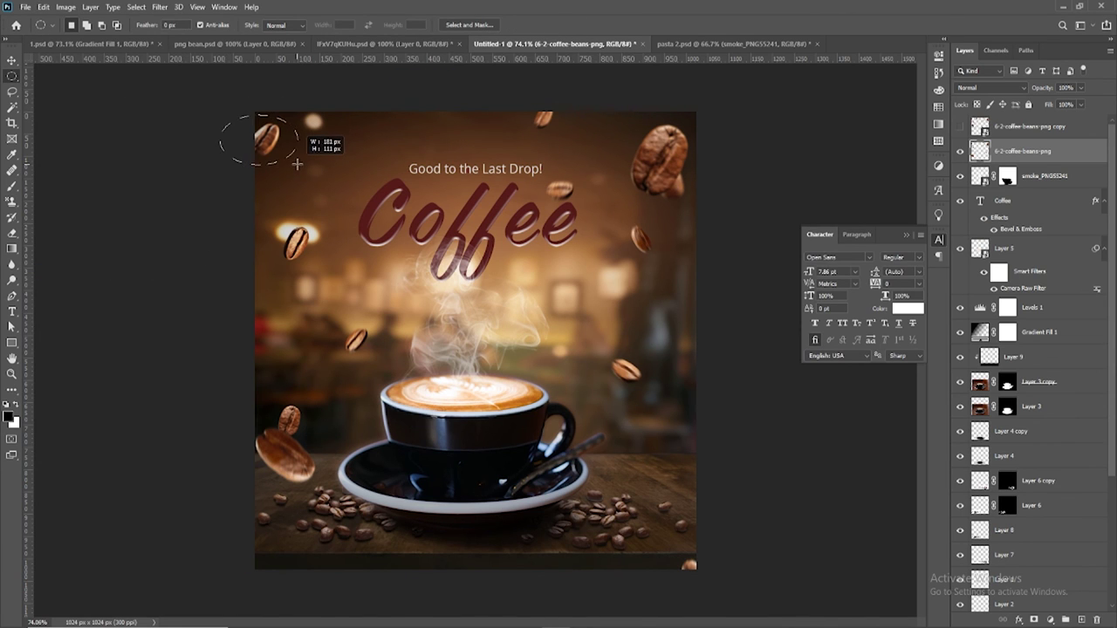
pyautogui.click(42, 7)
pyautogui.click(74, 270)
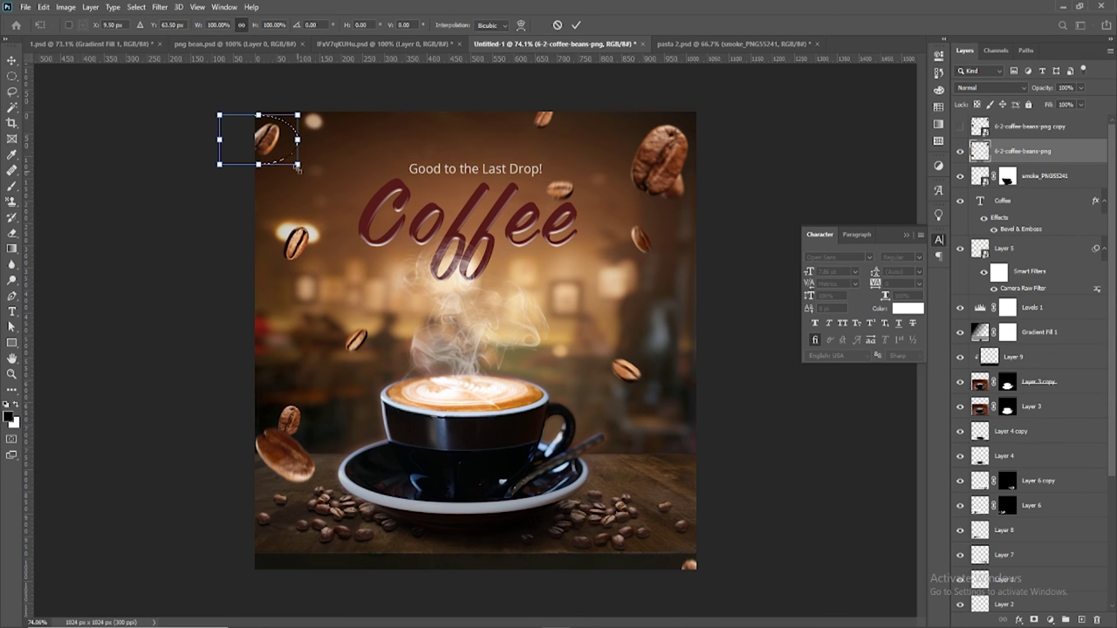
pyautogui.moveTo(270, 142); pyautogui.dragTo(285, 151)
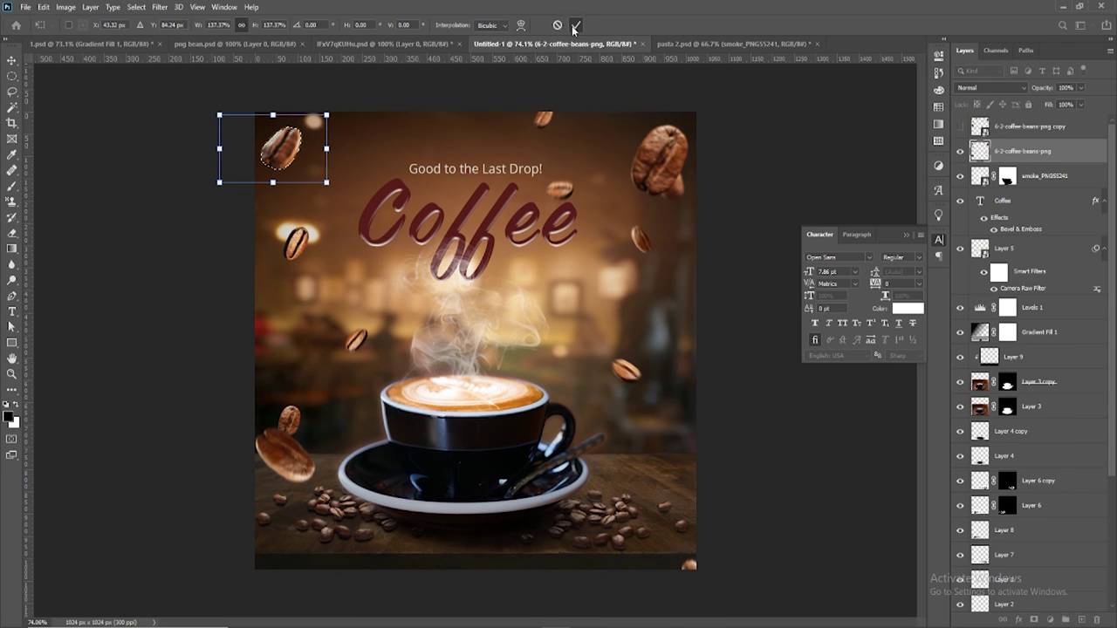
pyautogui.click(576, 24)
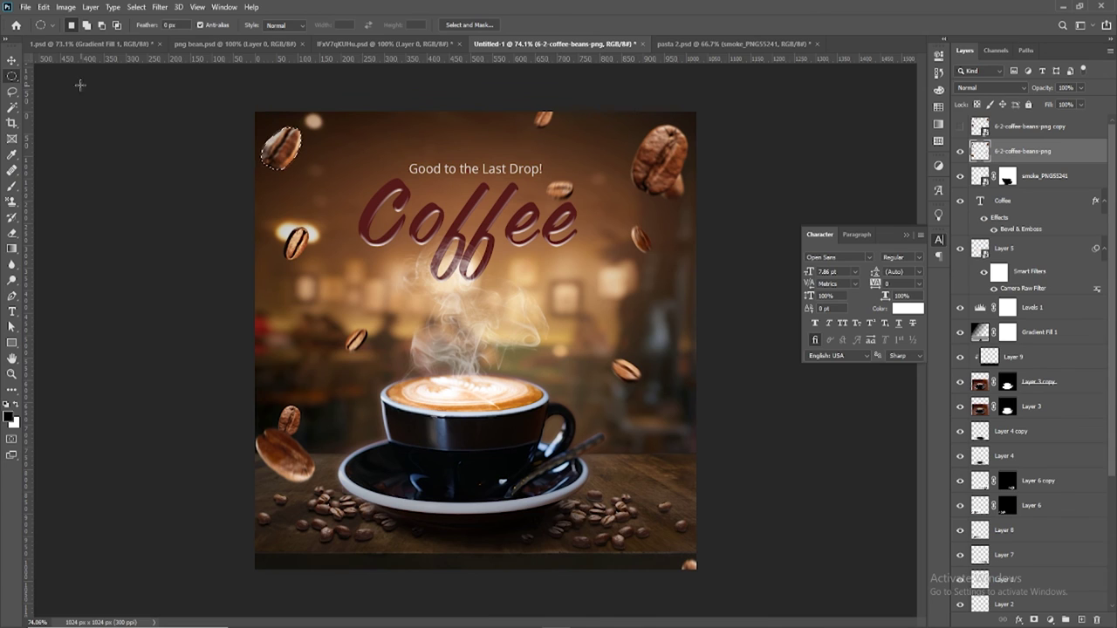
pyautogui.click(11, 61)
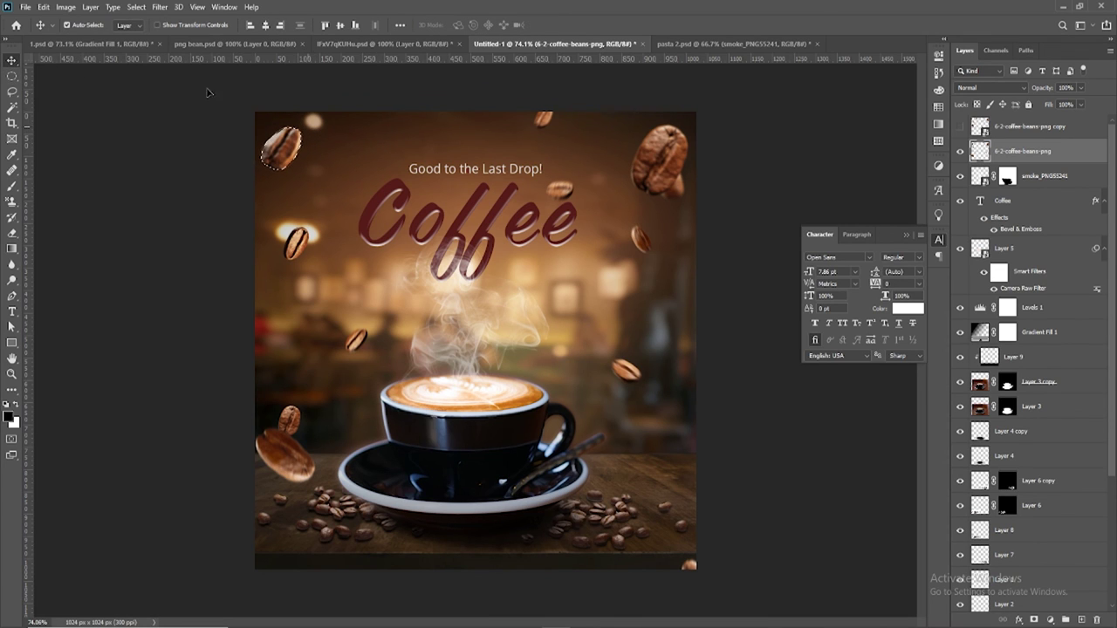
# Shrink the bean beside the tagline slightly and nudge it up and right toward the title
pyautogui.click(12, 76)
pyautogui.moveTo(536, 168); pyautogui.dragTo(588, 208)
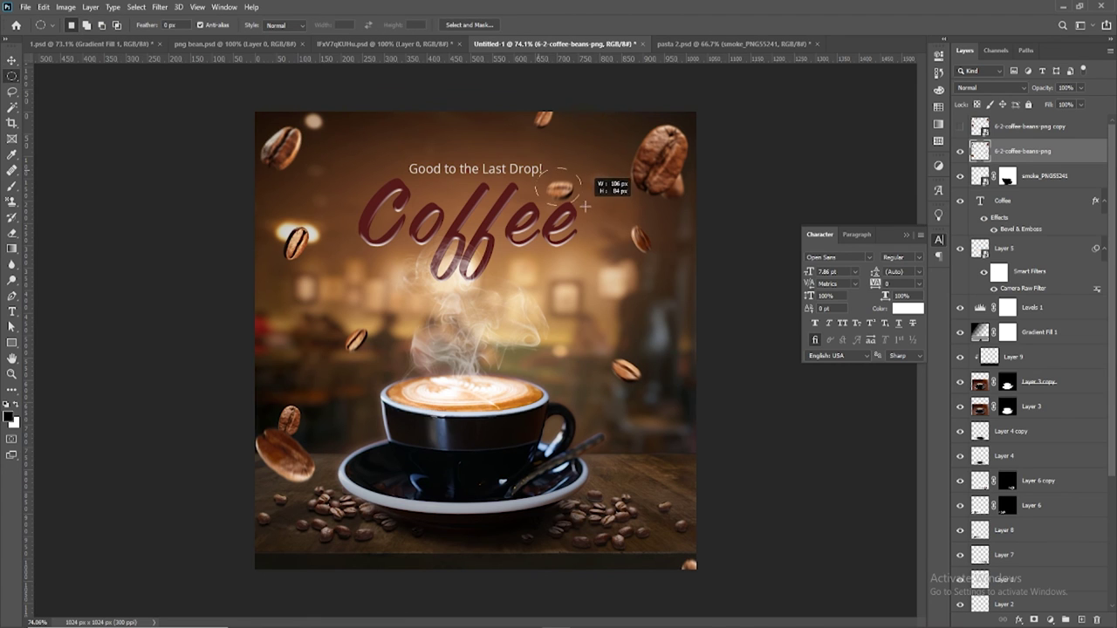
pyautogui.click(50, 7)
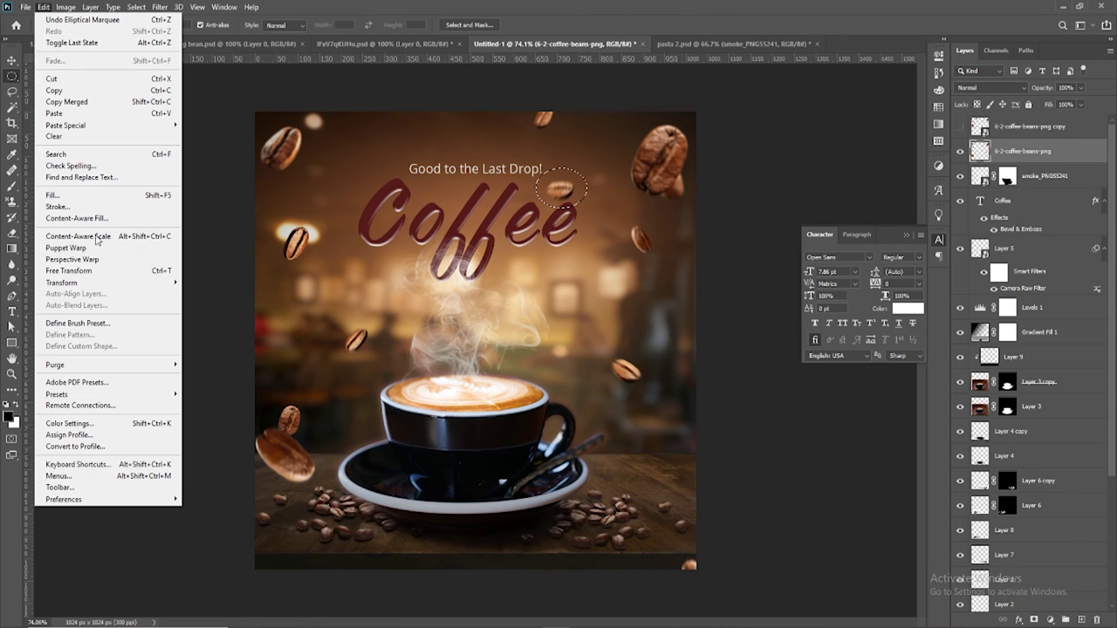
pyautogui.click(105, 192)
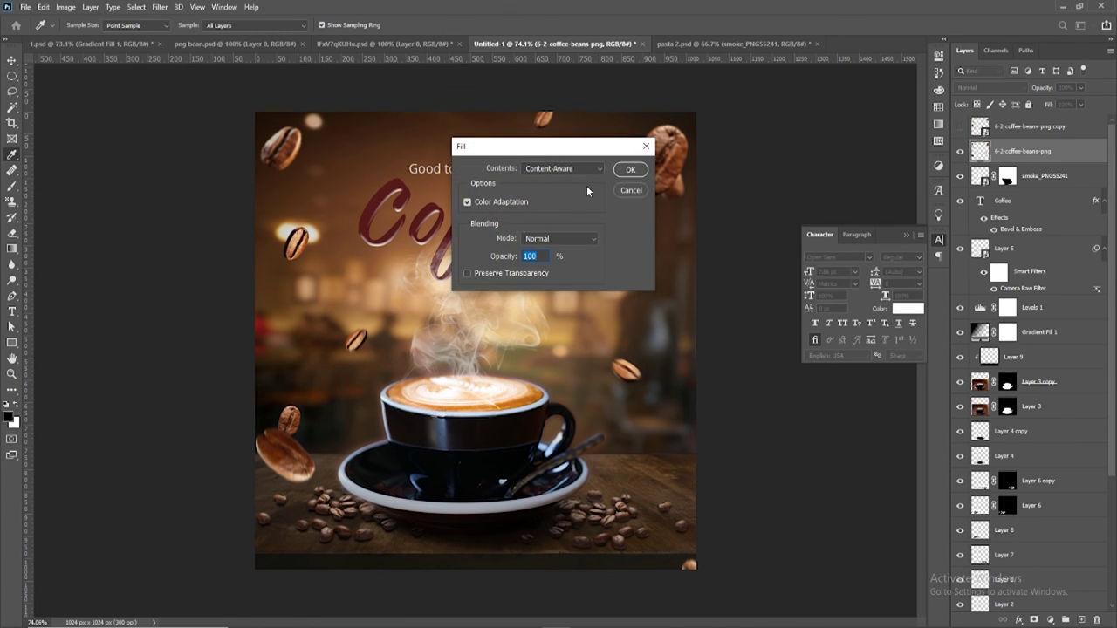
pyautogui.click(630, 190)
pyautogui.click(43, 7)
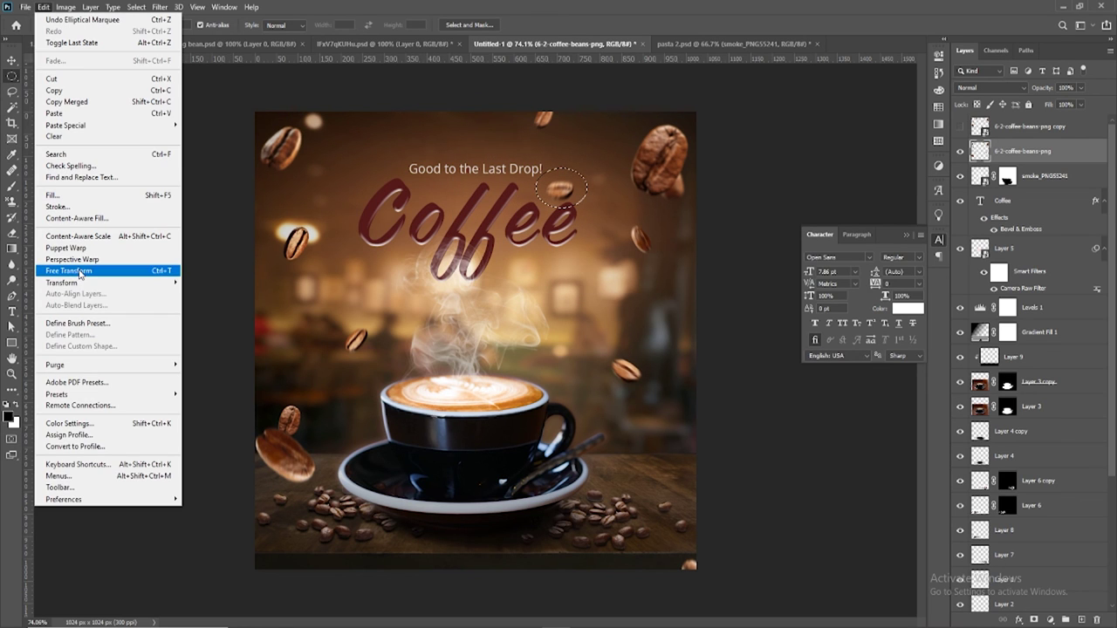
pyautogui.click(68, 270)
pyautogui.moveTo(585, 167)
pyautogui.mouseDown()
pyautogui.moveTo(569, 182)
pyautogui.moveTo(567, 210)
pyautogui.moveTo(548, 201)
pyautogui.mouseUp()
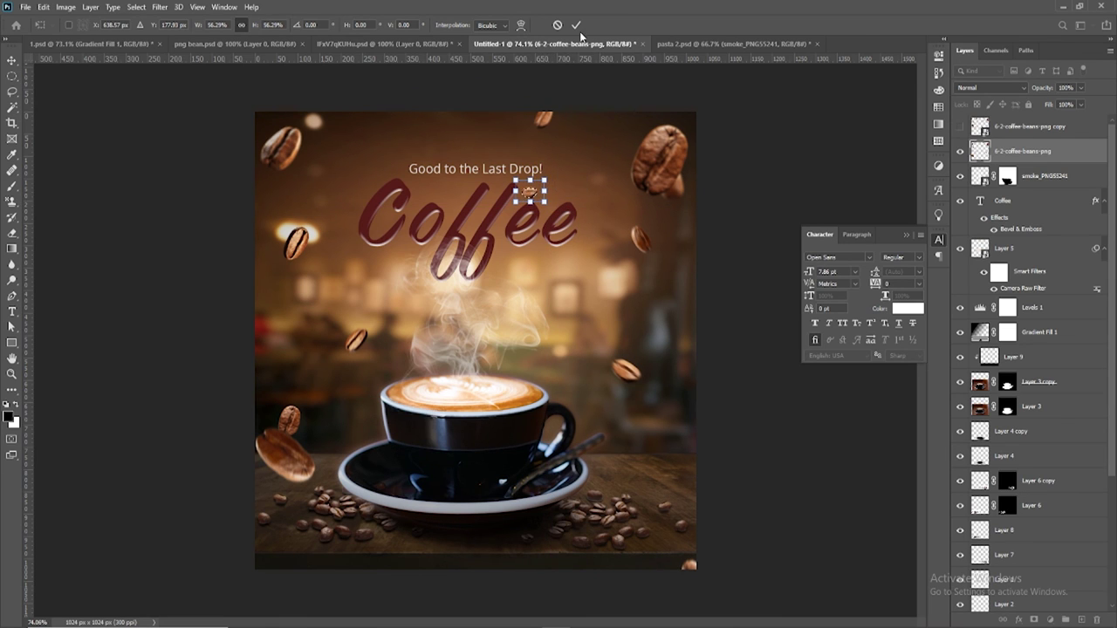
pyautogui.moveTo(536, 191); pyautogui.dragTo(544, 188)
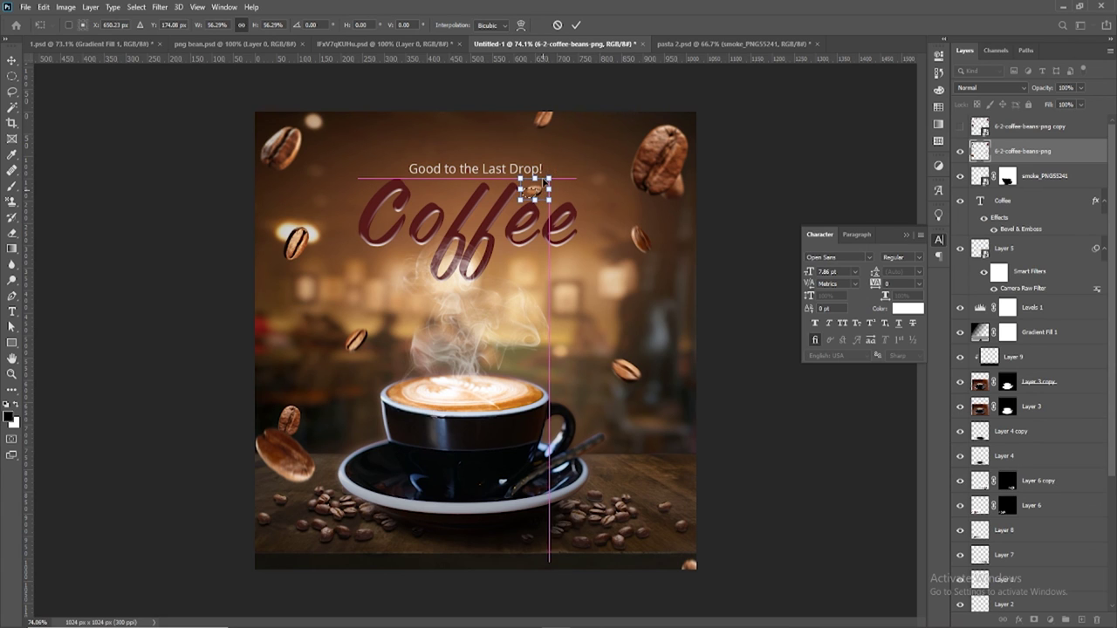
pyautogui.press('Return')
# Enlarge the bean right of the cup to about 110%, move it slightly right and down, and deselect
pyautogui.press('m')
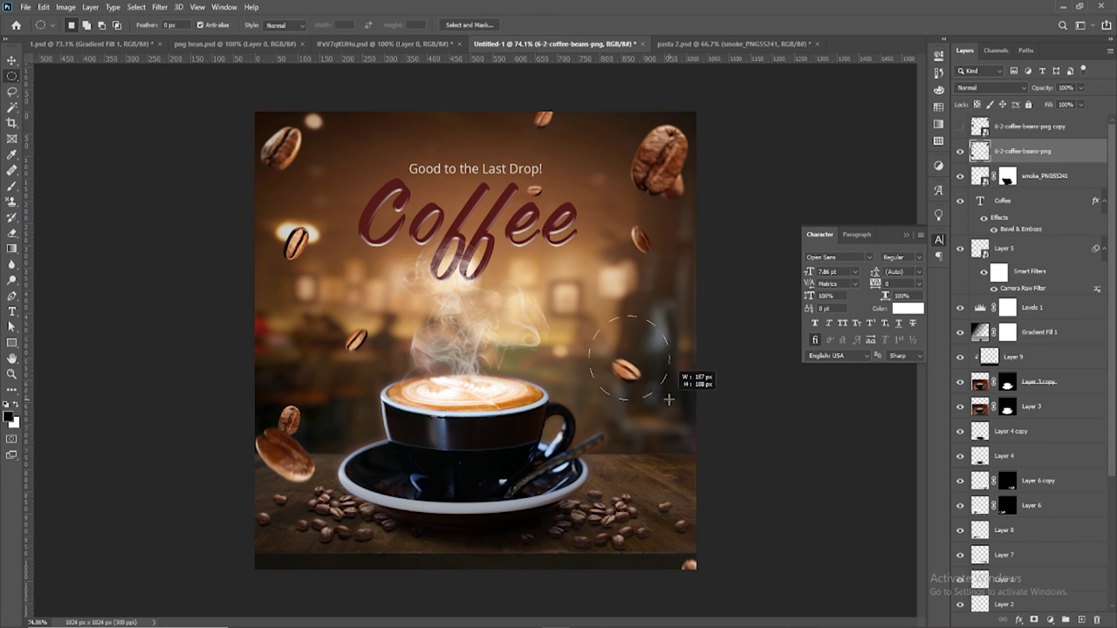
pyautogui.moveTo(589, 316); pyautogui.dragTo(670, 399)
pyautogui.click(43, 7)
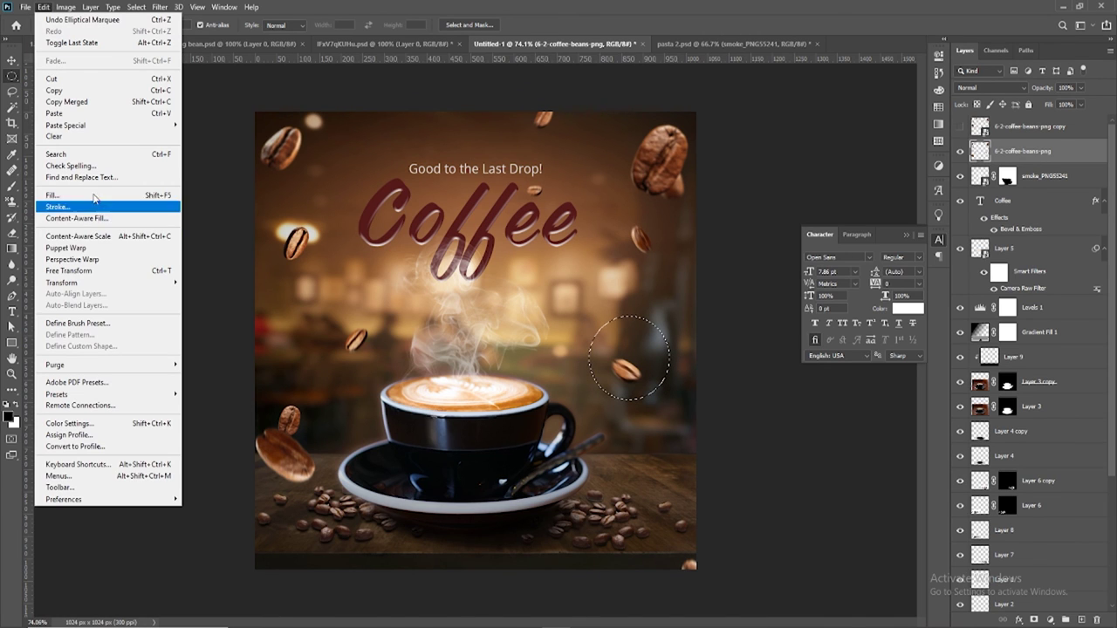
pyautogui.click(123, 271)
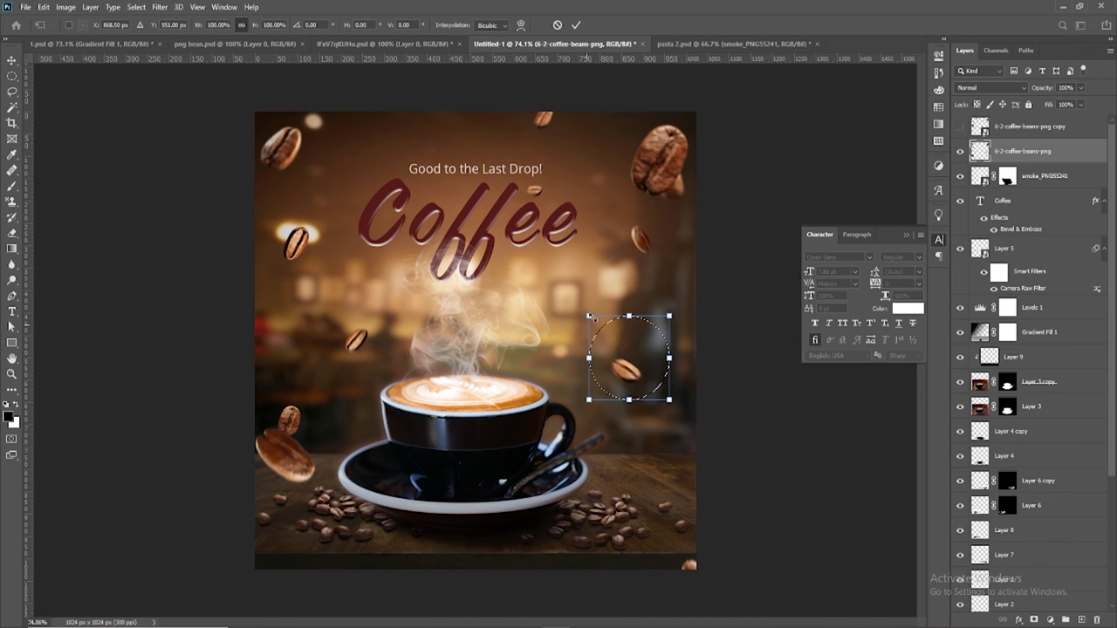
pyautogui.moveTo(589, 315); pyautogui.dragTo(574, 301)
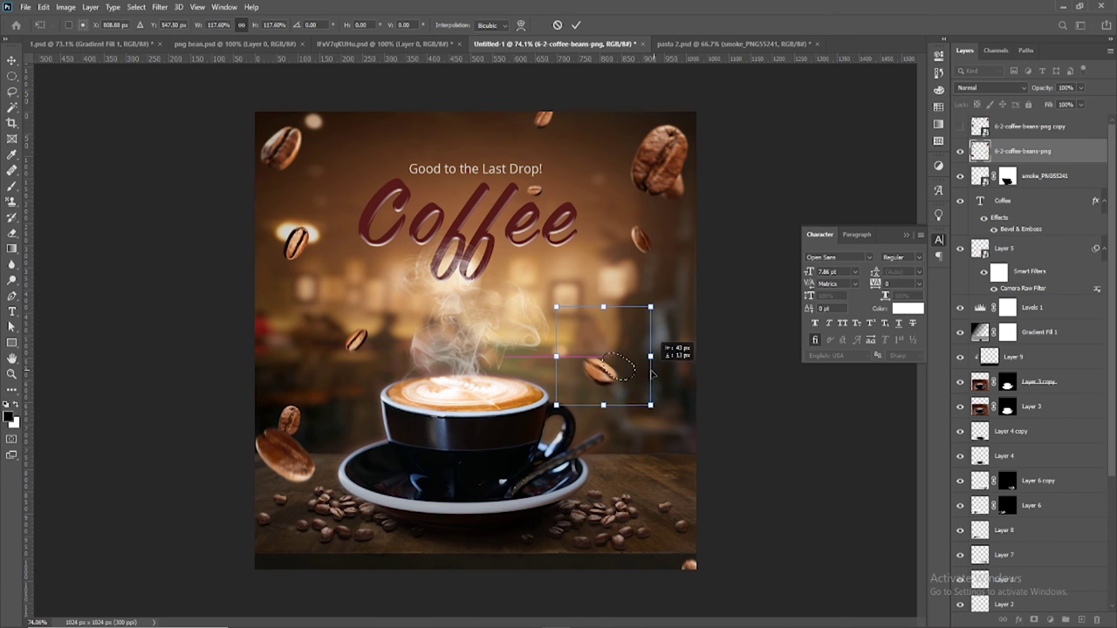
pyautogui.moveTo(651, 356); pyautogui.dragTo(645, 311)
pyautogui.moveTo(599, 374); pyautogui.dragTo(606, 378)
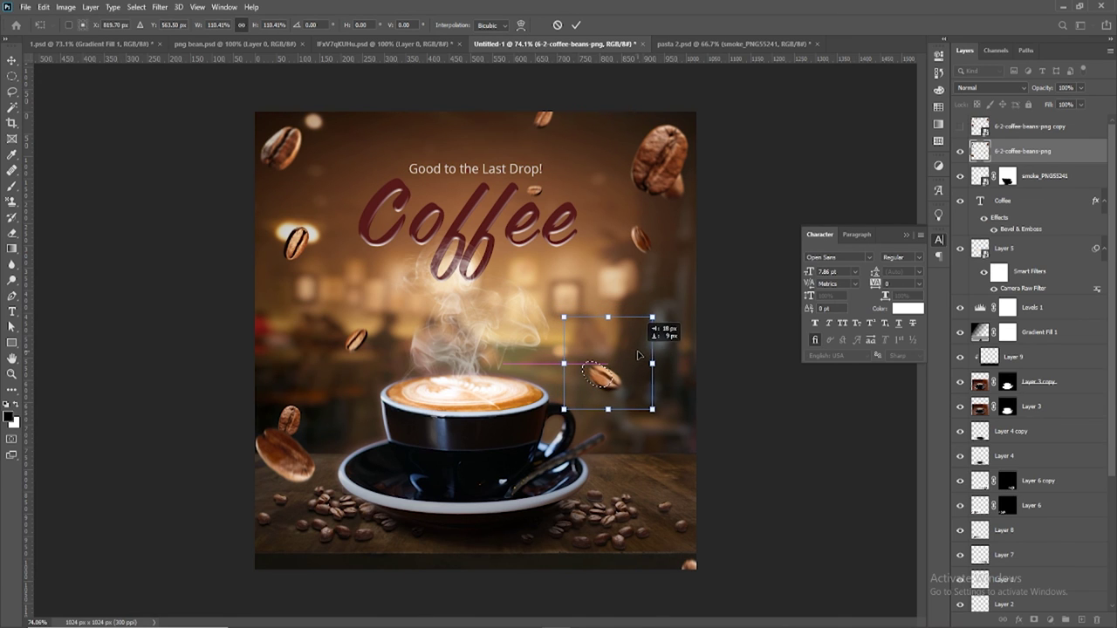
pyautogui.click(575, 24)
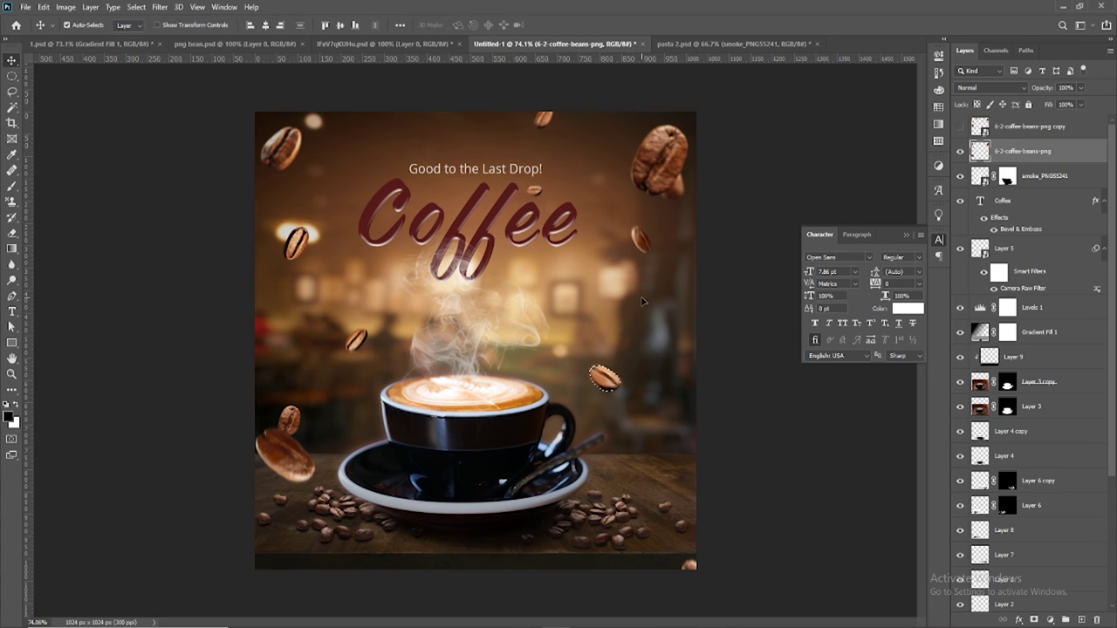
pyautogui.hotkey('ctrl', 'd')
pyautogui.click(733, 423)
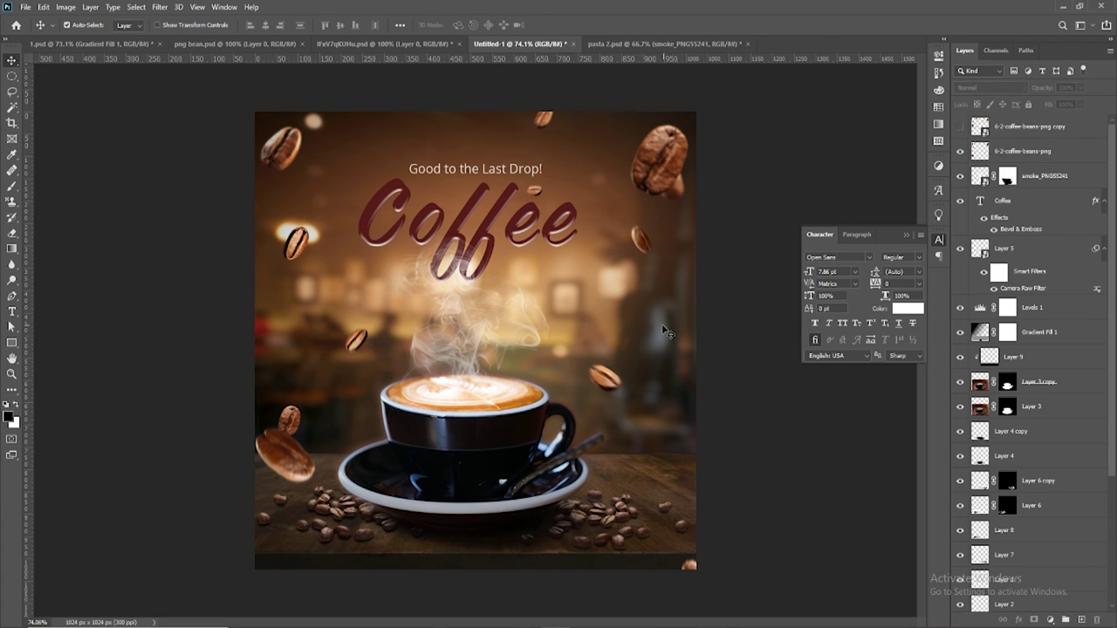
# Duplicate the beans layer as a smart object and apply a 41 px horizontal Motion Blur
pyautogui.scroll(-1, 662, 324)
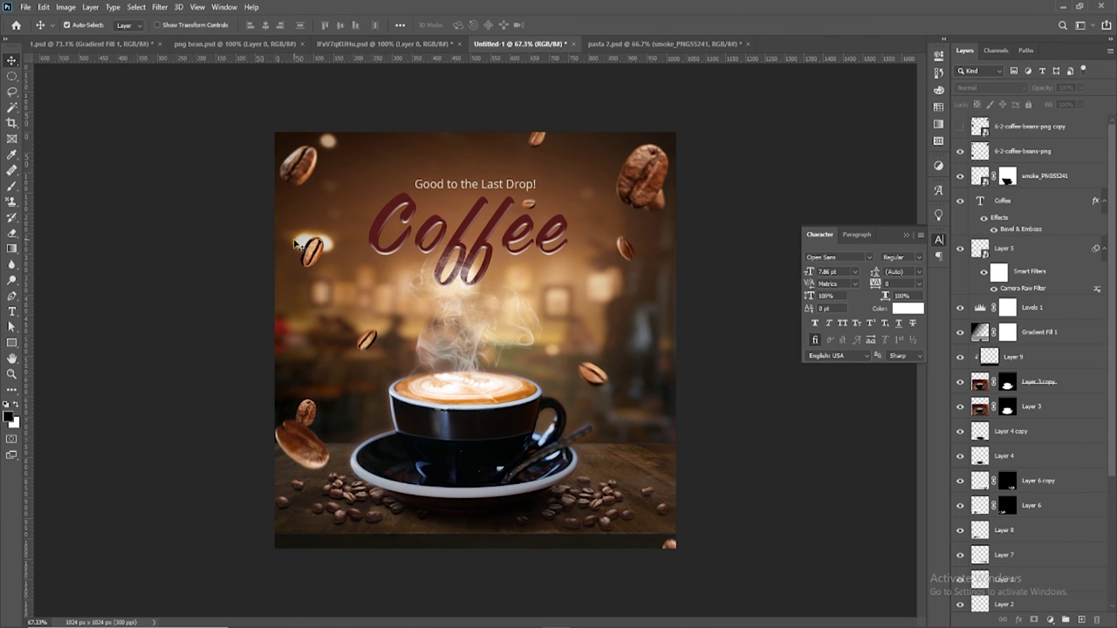
pyautogui.moveTo(1044, 151); pyautogui.dragTo(1082, 619)
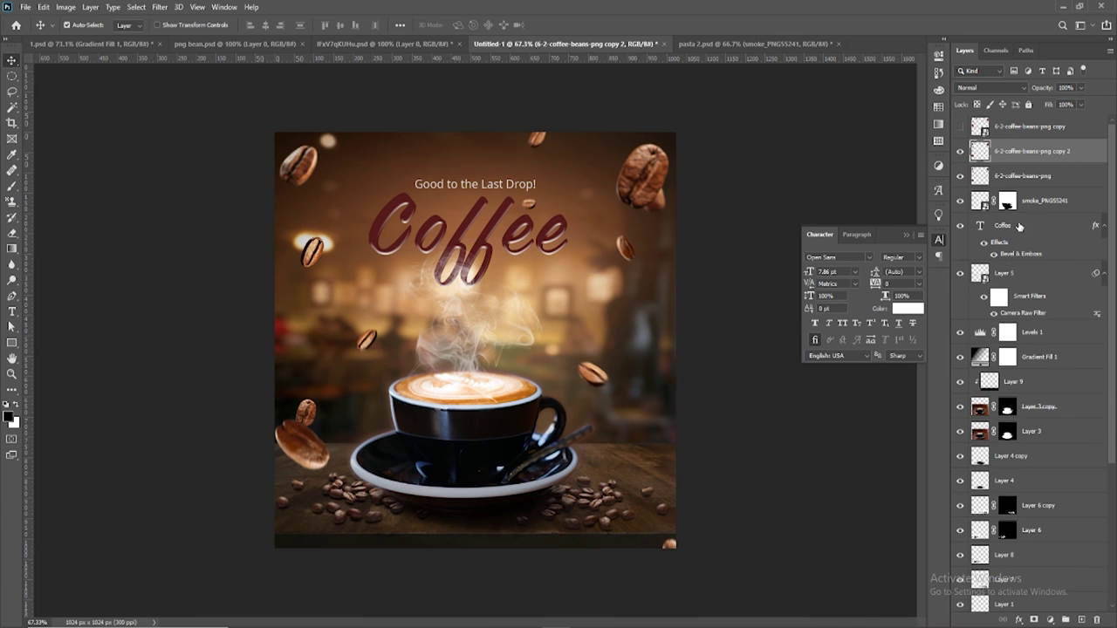
pyautogui.click(960, 176)
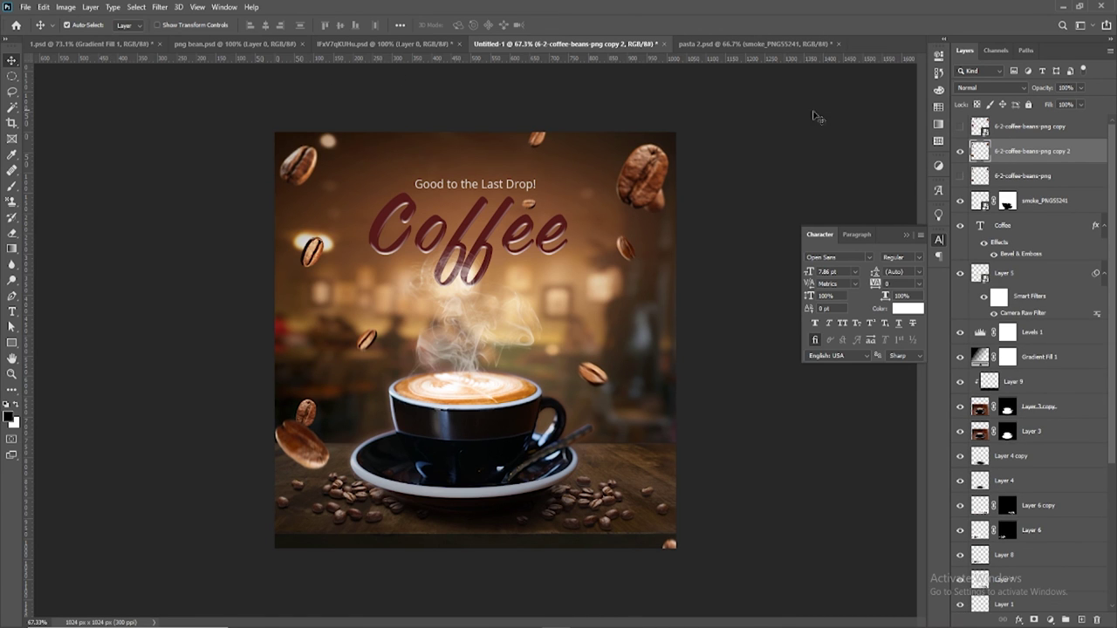
pyautogui.rightClick(1040, 157)
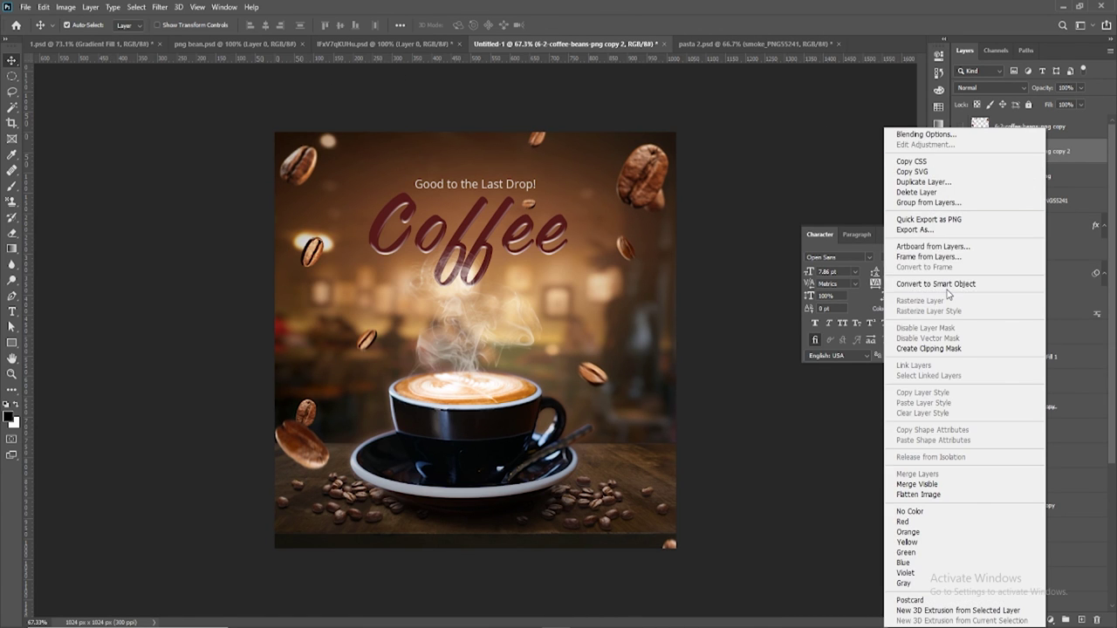
pyautogui.click(949, 285)
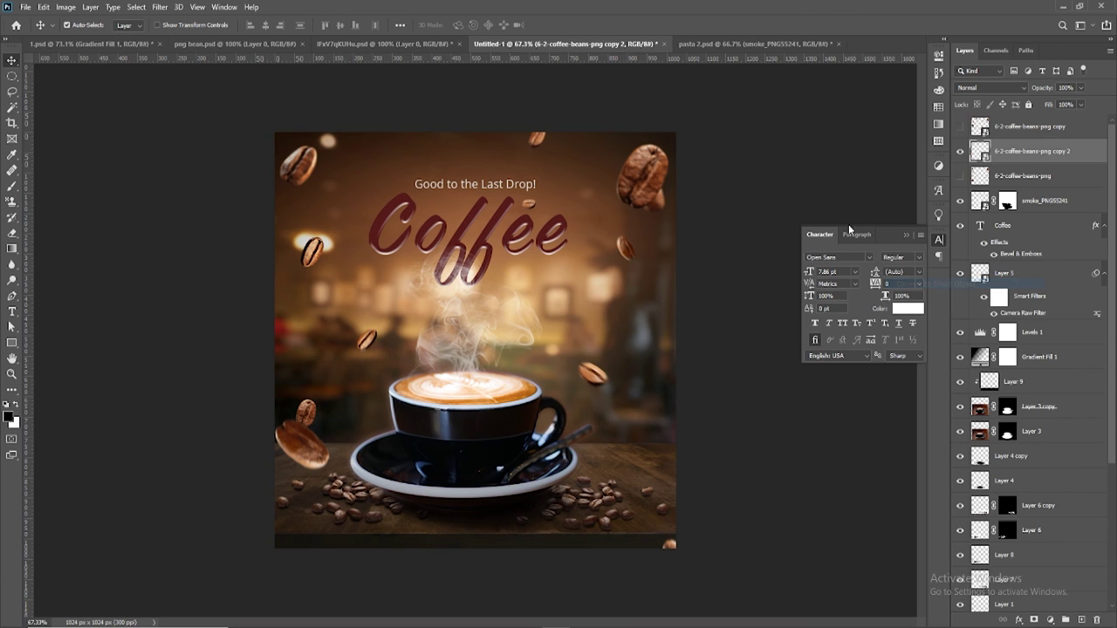
pyautogui.click(162, 7)
pyautogui.moveTo(168, 143)
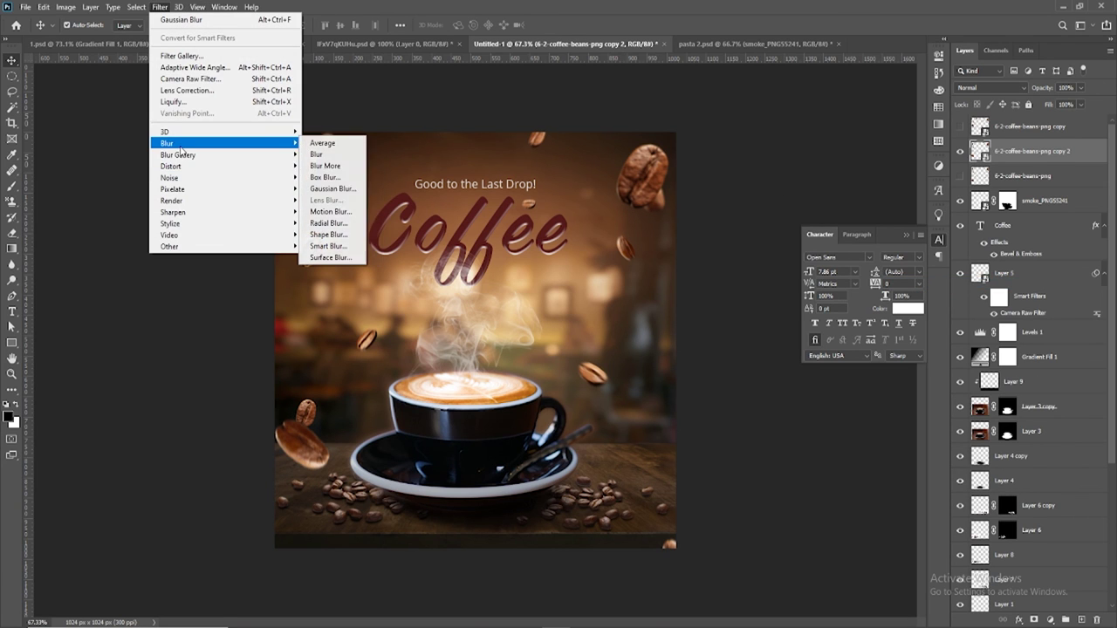
pyautogui.click(330, 211)
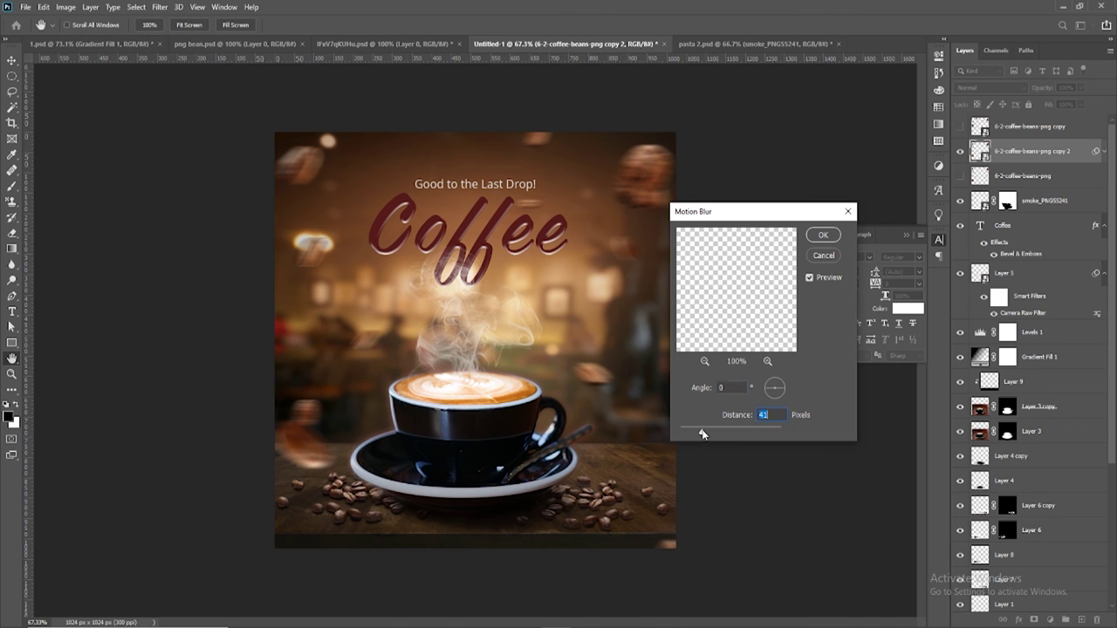
pyautogui.click(823, 236)
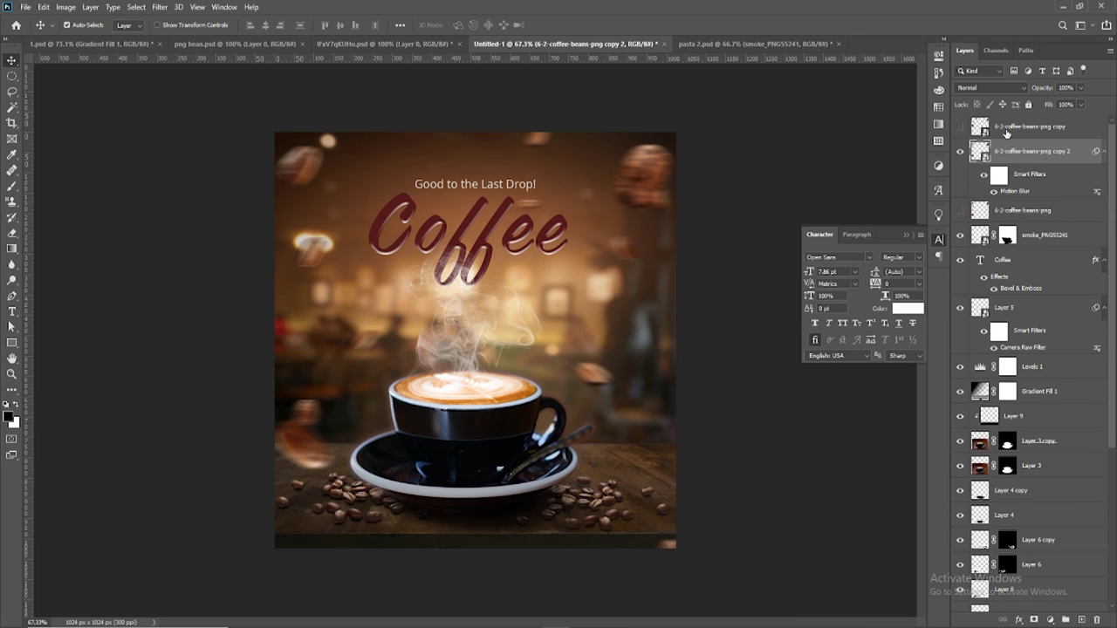
# Place the sharp original beans above the blurred copy at 42% opacity, keeping the top copy hidden
pyautogui.click(1007, 131)
pyautogui.click(960, 130)
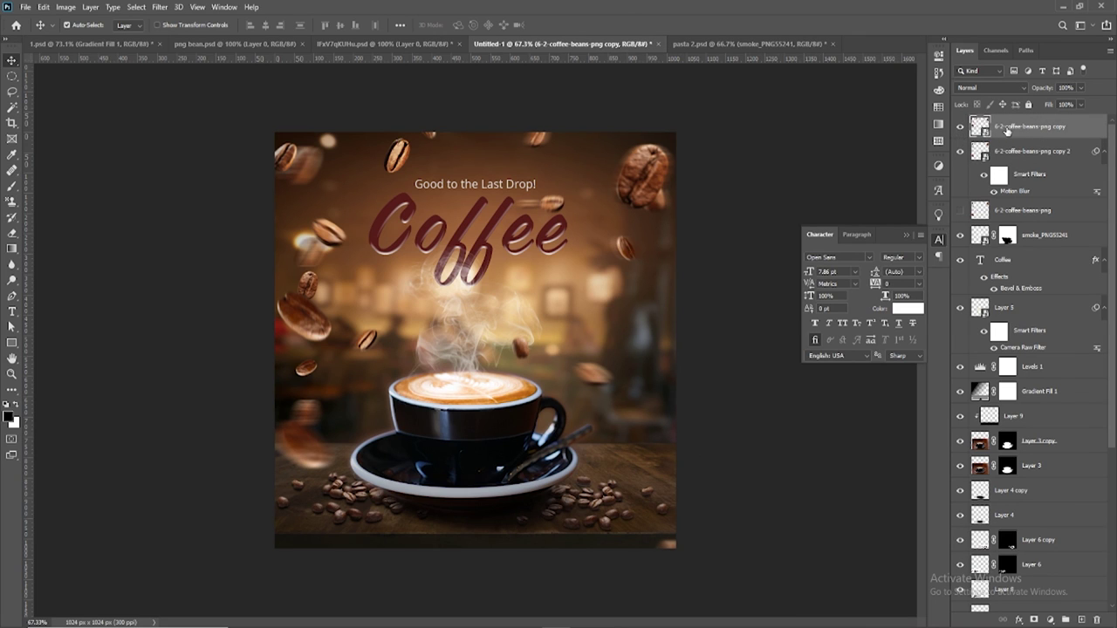
pyautogui.click(1081, 89)
pyautogui.moveTo(1055, 99); pyautogui.dragTo(1113, 83)
pyautogui.click(962, 128)
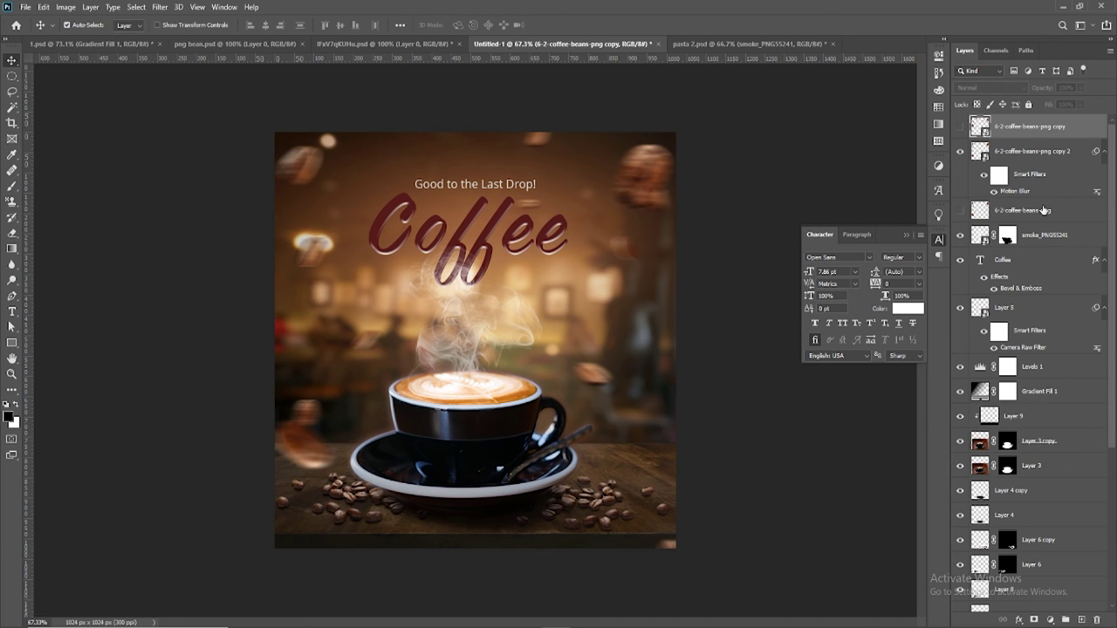
pyautogui.moveTo(1044, 210); pyautogui.dragTo(979, 157)
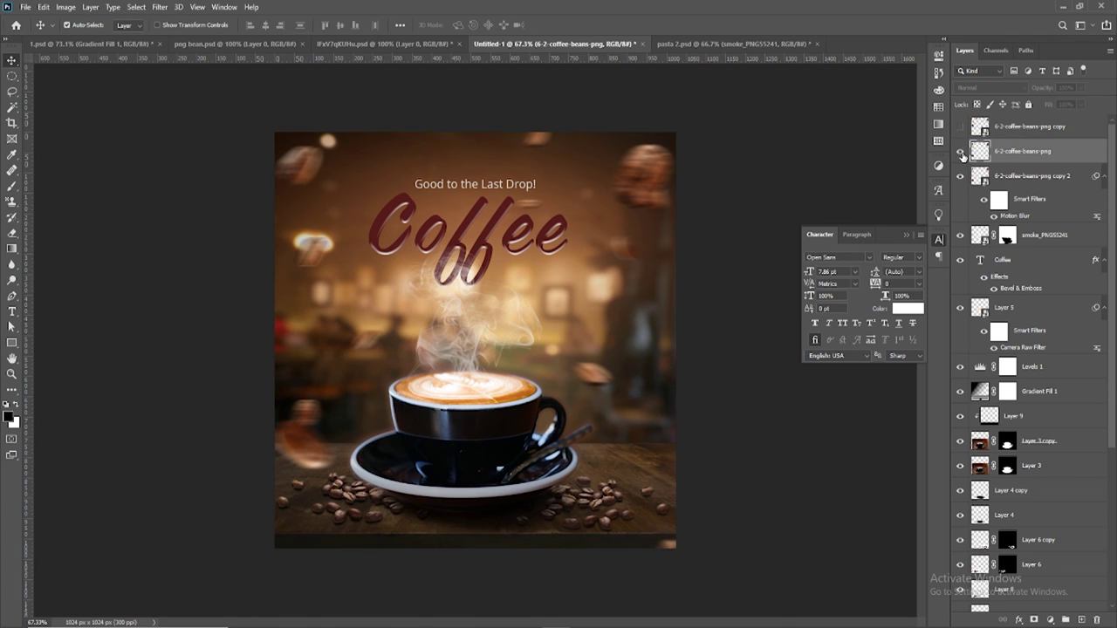
pyautogui.click(961, 151)
pyautogui.click(1080, 88)
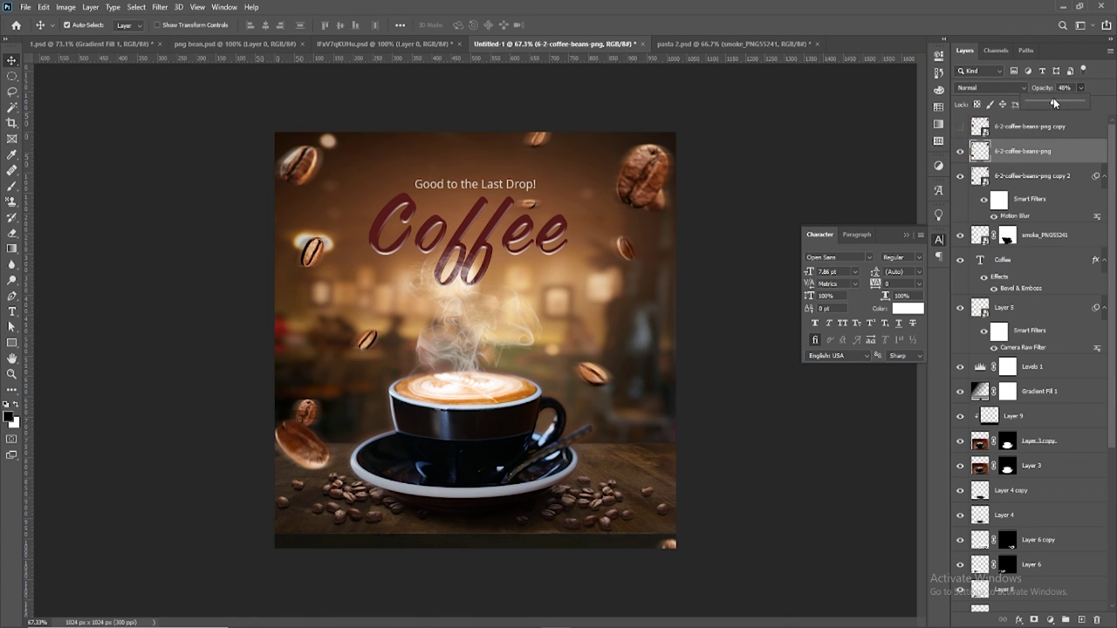
pyautogui.moveTo(1053, 102); pyautogui.dragTo(1051, 103)
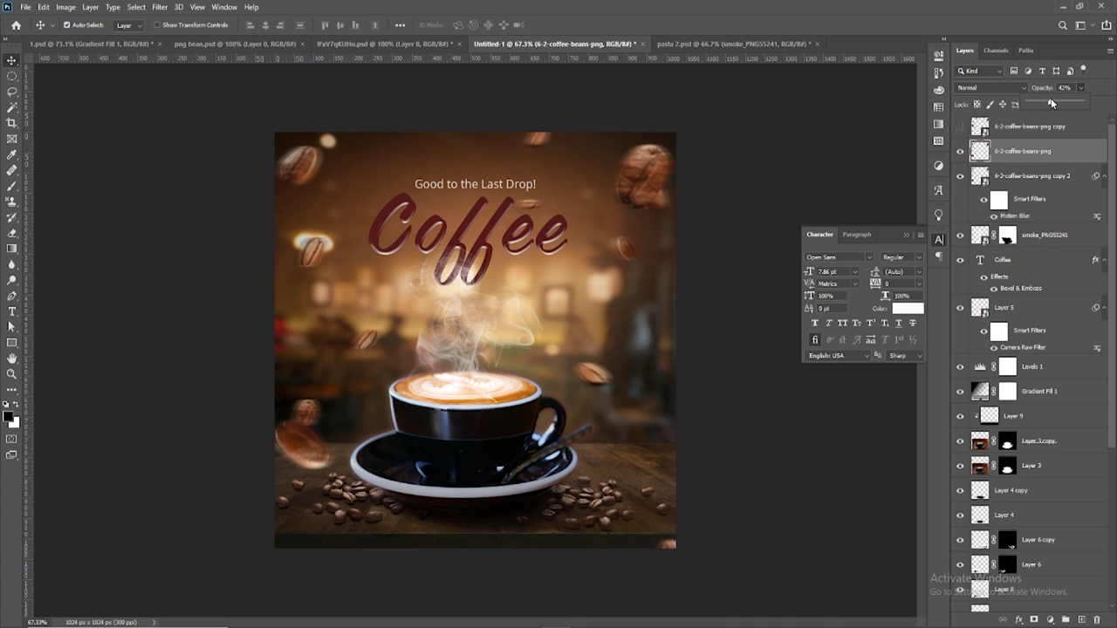
# Lower the motion-blurred beans layer's fill to 51%
pyautogui.click(1049, 176)
pyautogui.click(1081, 104)
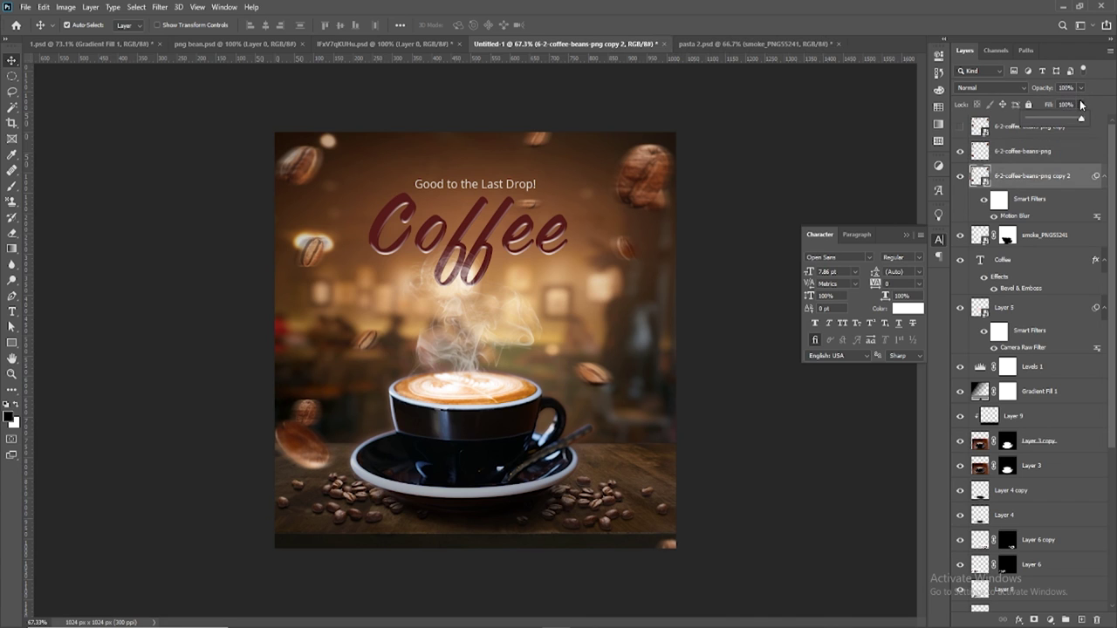
pyautogui.moveTo(1060, 122); pyautogui.dragTo(1059, 121)
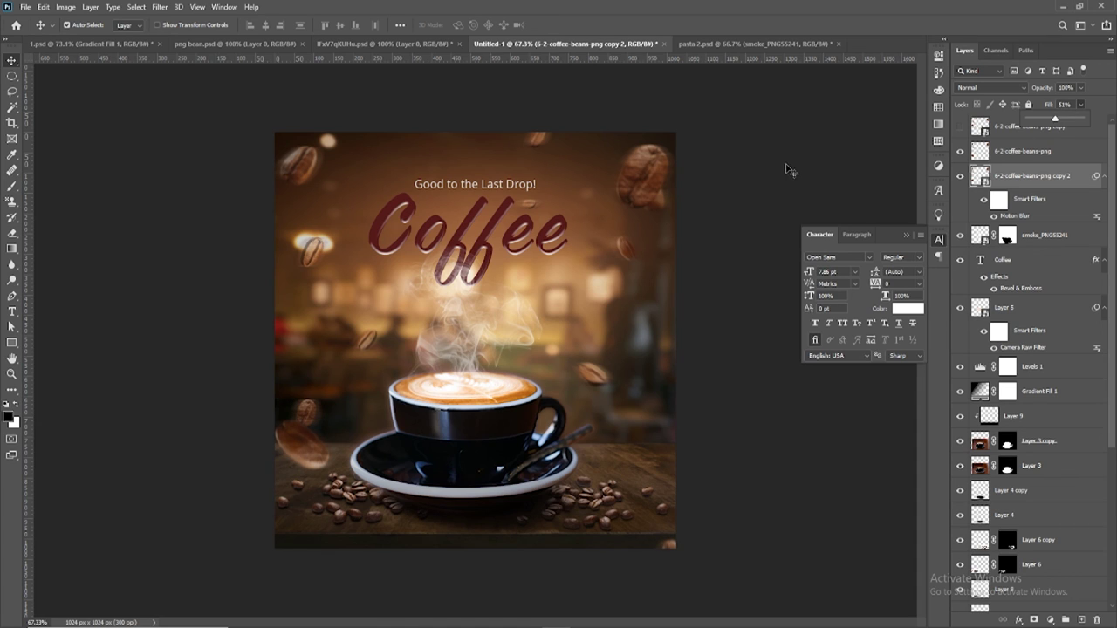
pyautogui.click(789, 170)
pyautogui.scroll(-1, 790, 170)
pyautogui.scroll(-1, 618, 247)
pyautogui.scroll(-2, 1035, 425)
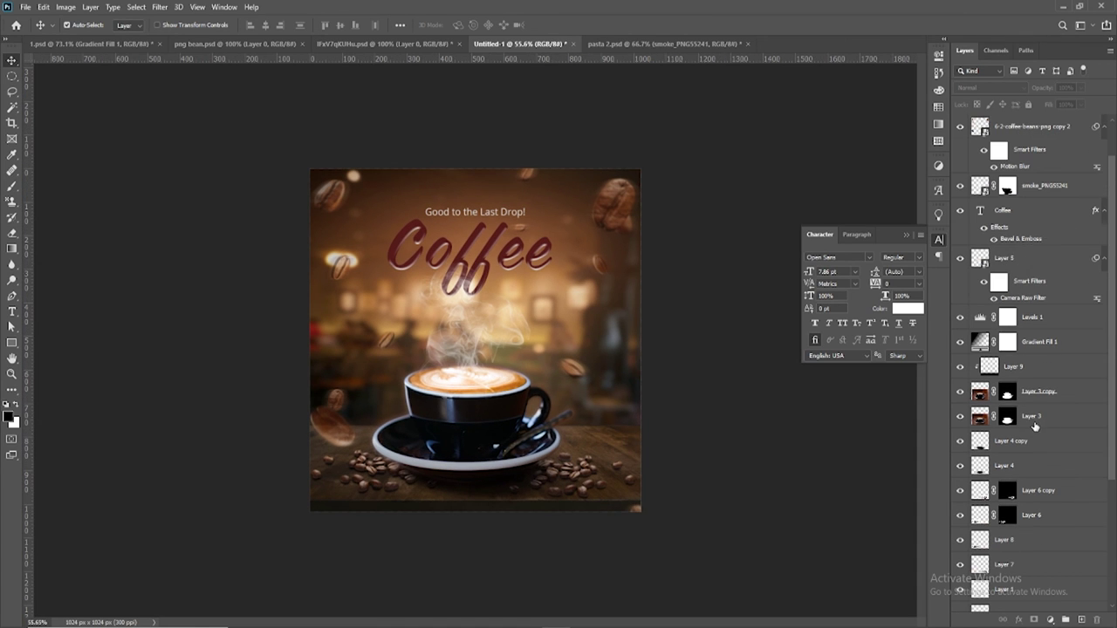
# Add a Color Lookup adjustment above Gradient Fill 1 using the DropBlues.3DL LUT
pyautogui.click(1060, 341)
pyautogui.click(1052, 620)
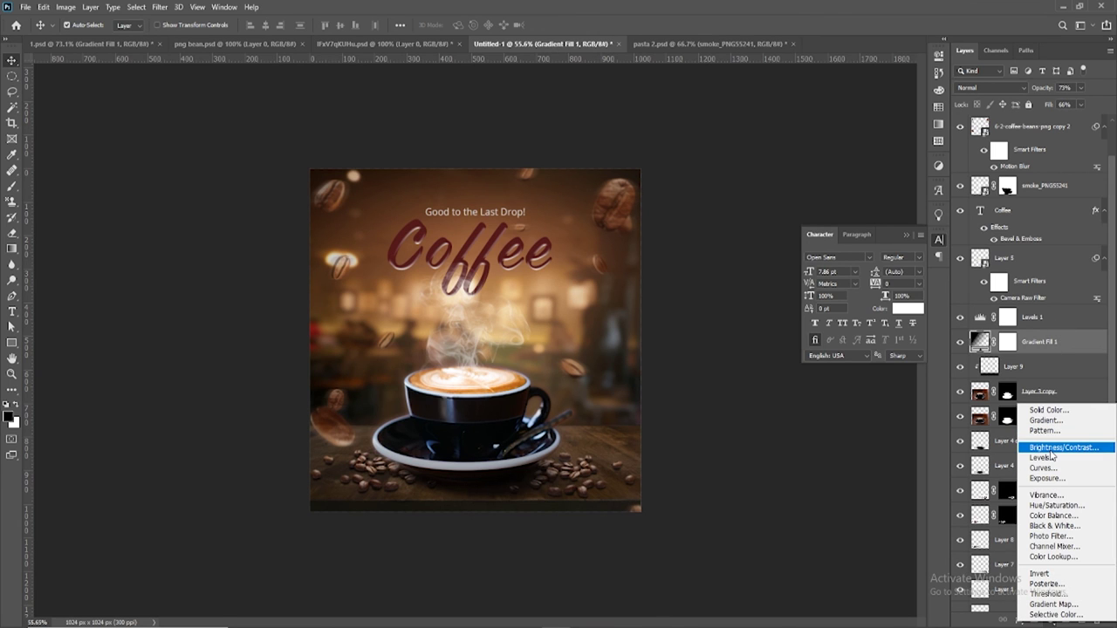
pyautogui.click(1078, 560)
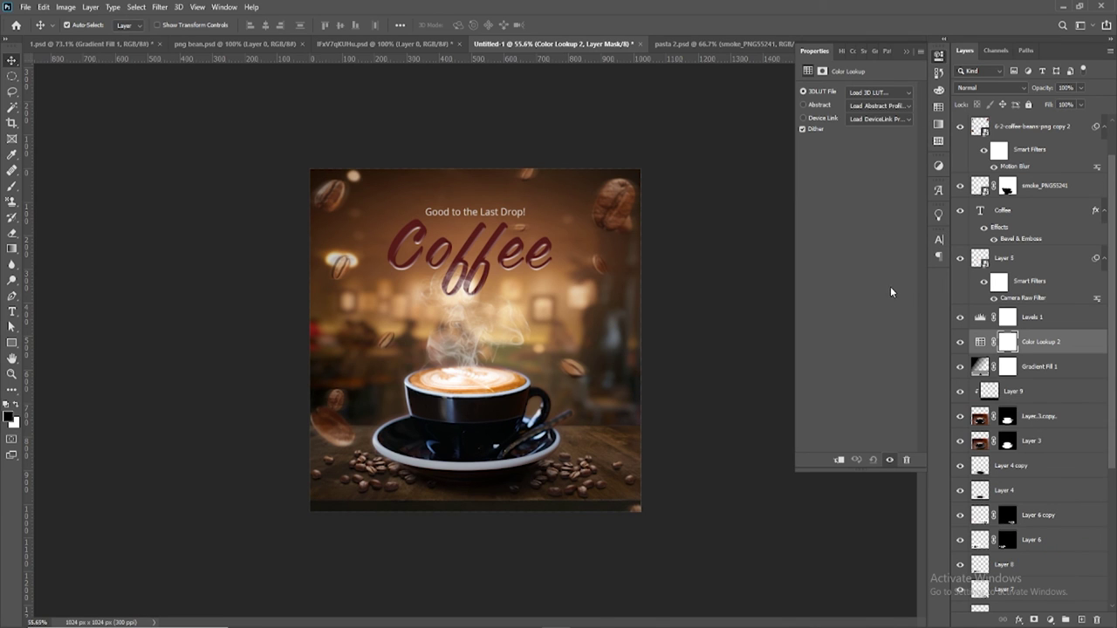
pyautogui.click(877, 93)
pyautogui.click(877, 92)
pyautogui.press('Down')
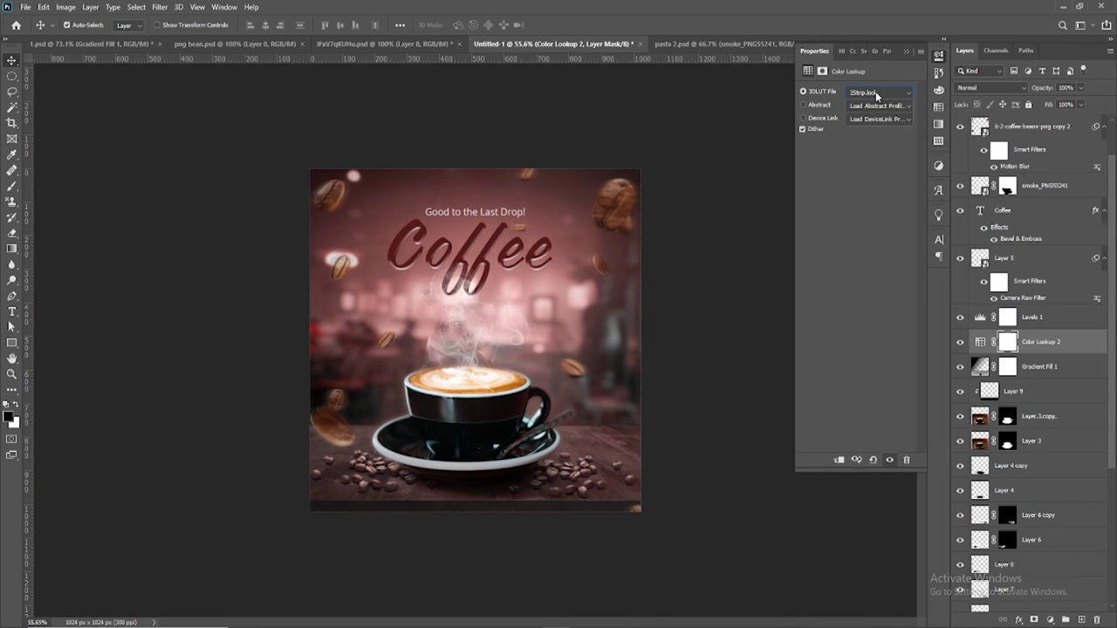
pyautogui.press('Down')
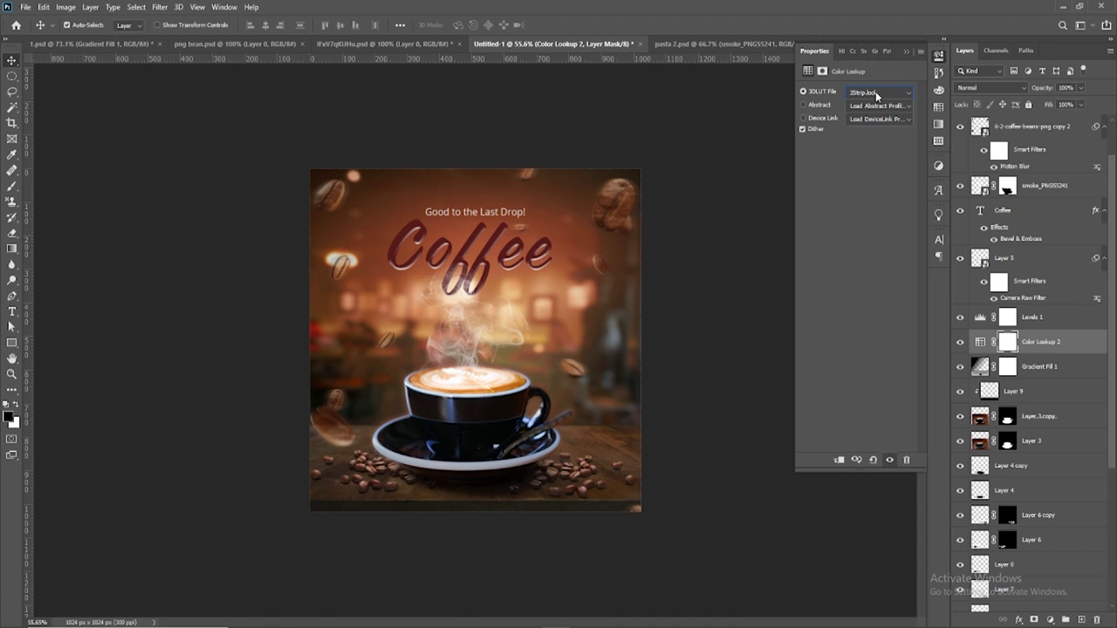
pyautogui.press('Down')
pyautogui.press('Down')
pyautogui.press('Down')
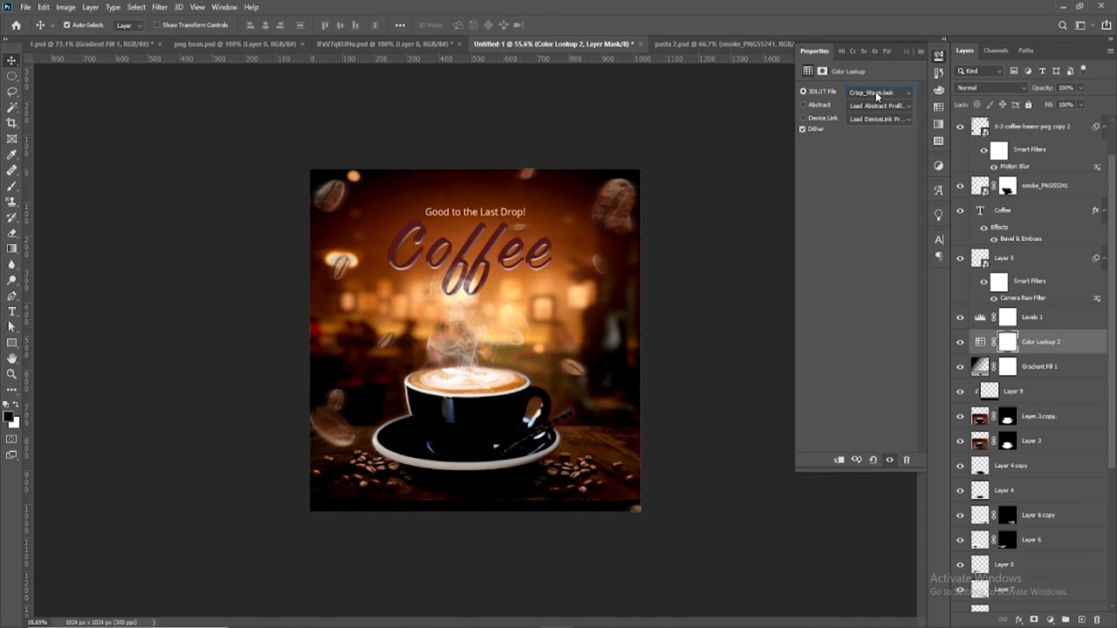
pyautogui.press('Down')
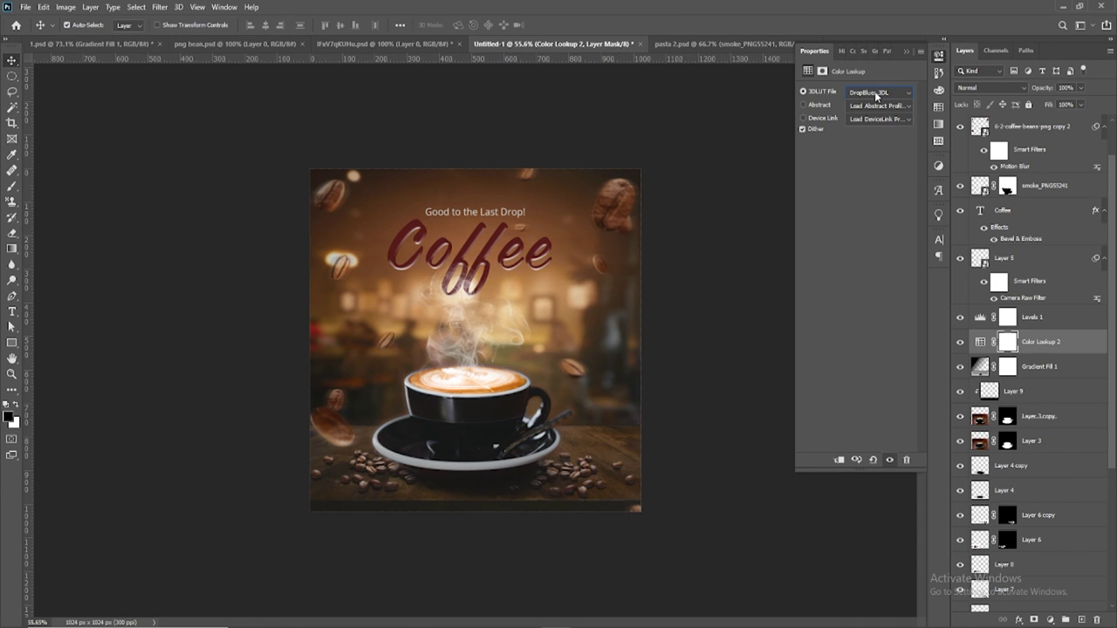
# Toggle the Color Lookup grade to compare, then fade its fill to 14%
pyautogui.click(691, 237)
pyautogui.click(1055, 339)
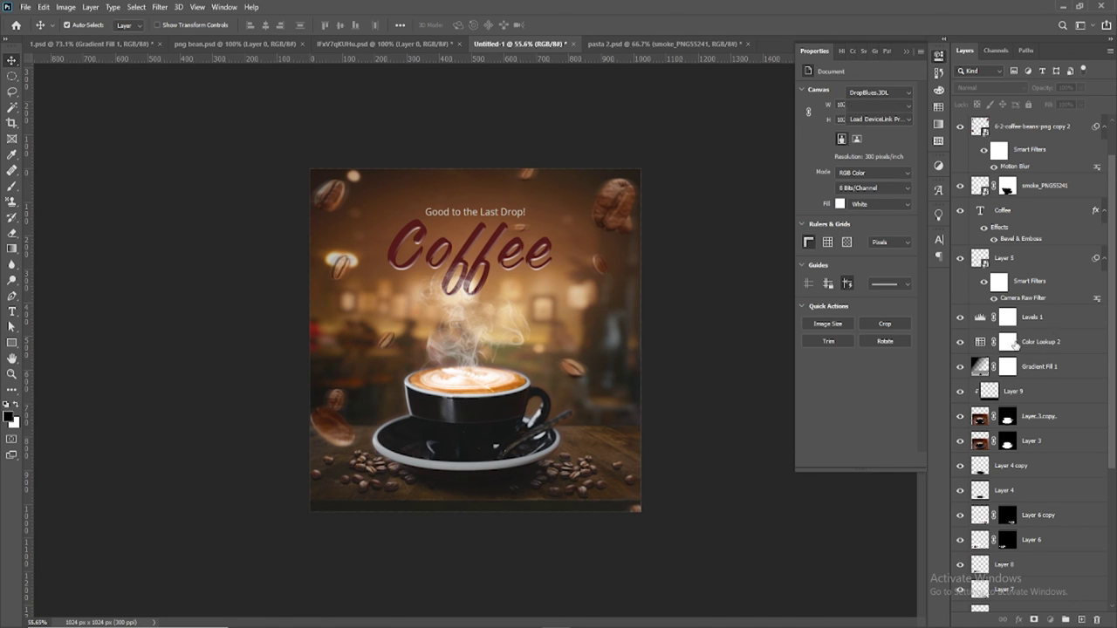
pyautogui.click(961, 343)
pyautogui.click(961, 344)
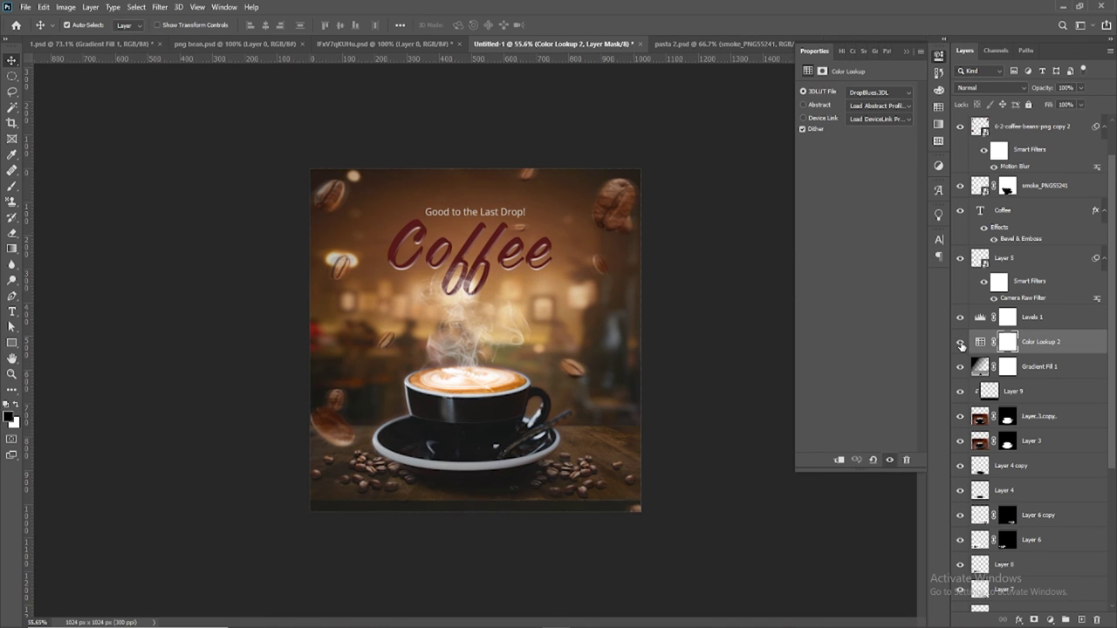
pyautogui.moveTo(1081, 105); pyautogui.dragTo(1042, 121)
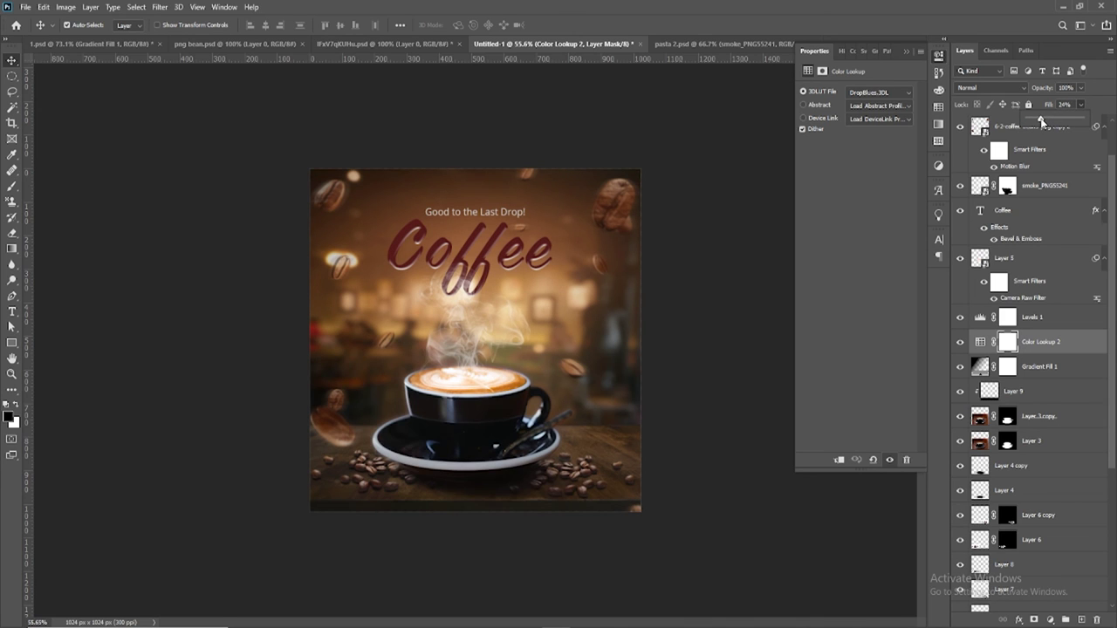
pyautogui.click(681, 408)
pyautogui.click(681, 408)
pyautogui.scroll(-1, 629, 440)
# Bring the app-store badges and 'Download App Now' layers from pasta 2.psd into the coffee poster
pyautogui.scroll(2, 667, 319)
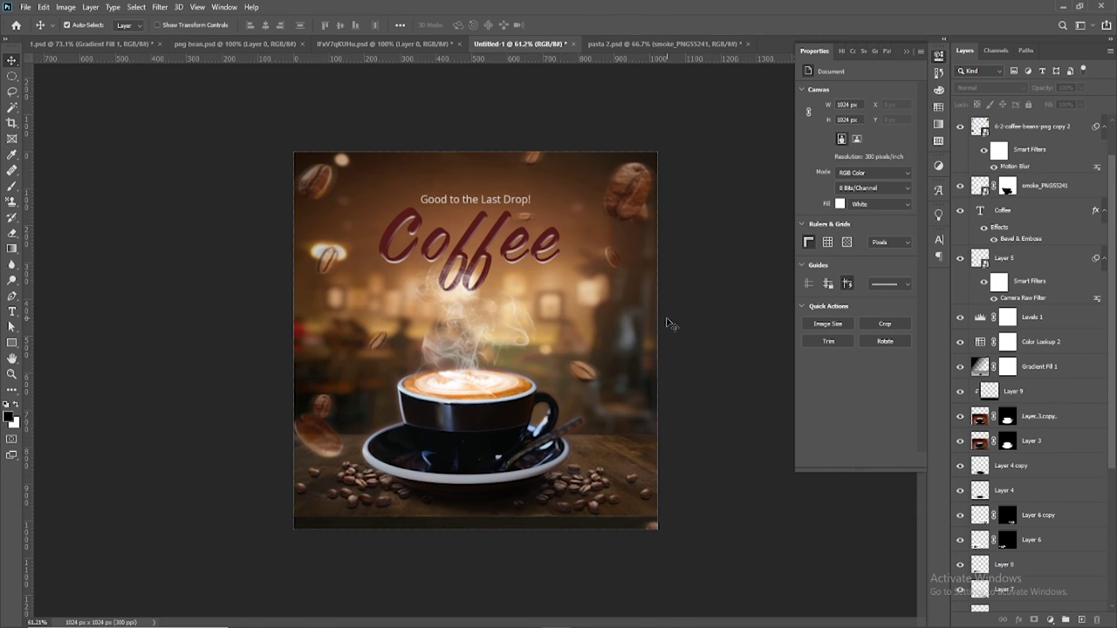
pyautogui.click(688, 44)
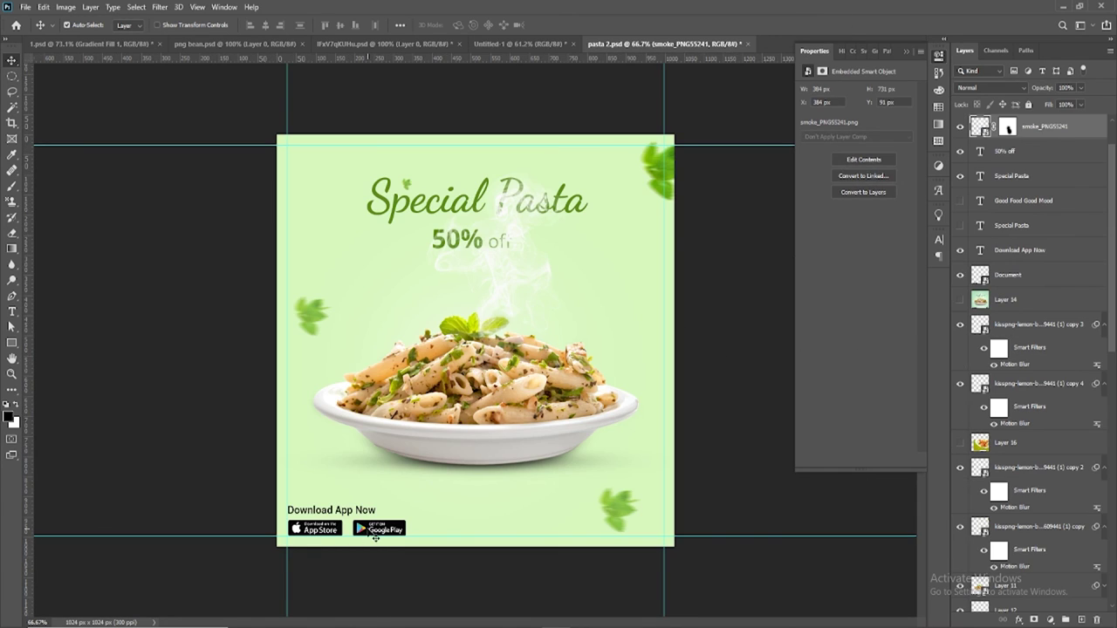
pyautogui.click(365, 515)
pyautogui.keyDown('shift'); pyautogui.click(365, 514); pyautogui.keyUp('shift')
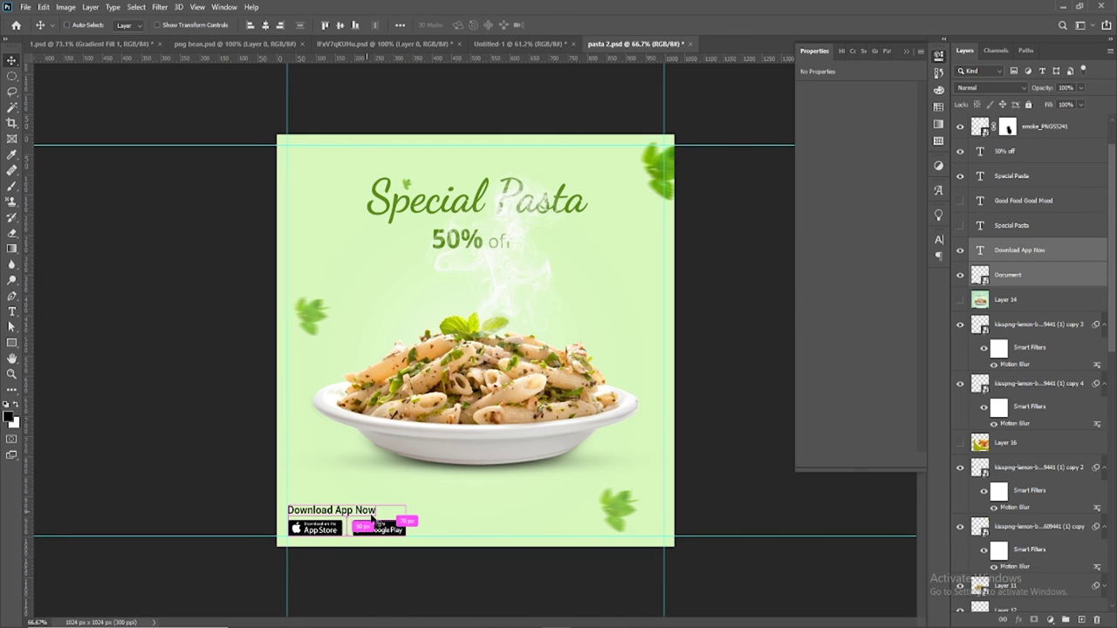
pyautogui.moveTo(519, 46); pyautogui.dragTo(439, 367)
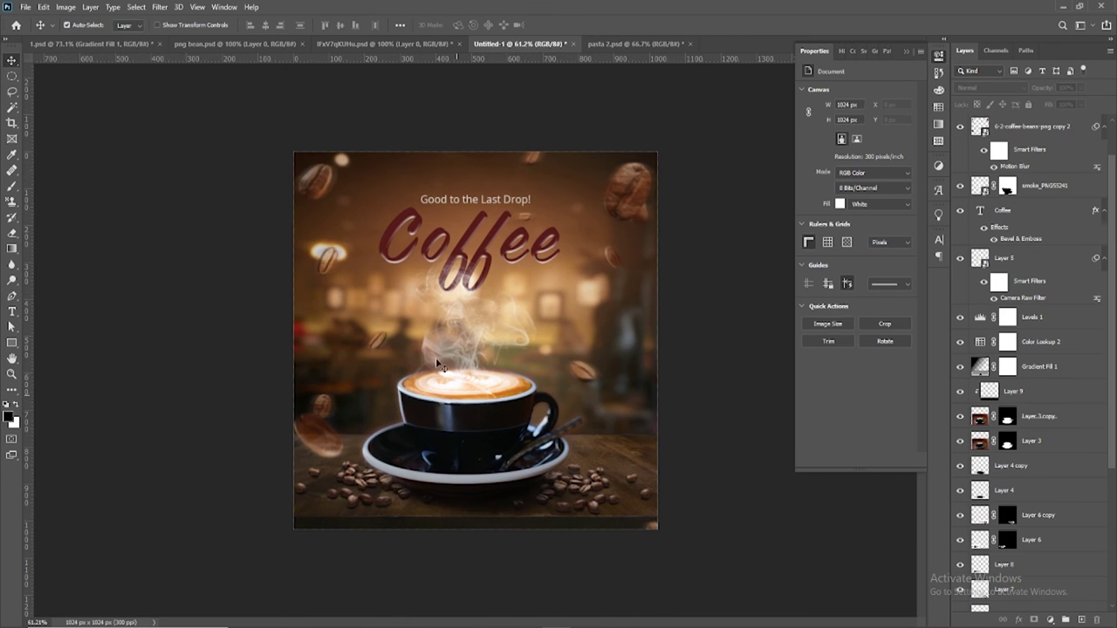
# Add a New Guide Layout with 20 px margins
pyautogui.click(193, 7)
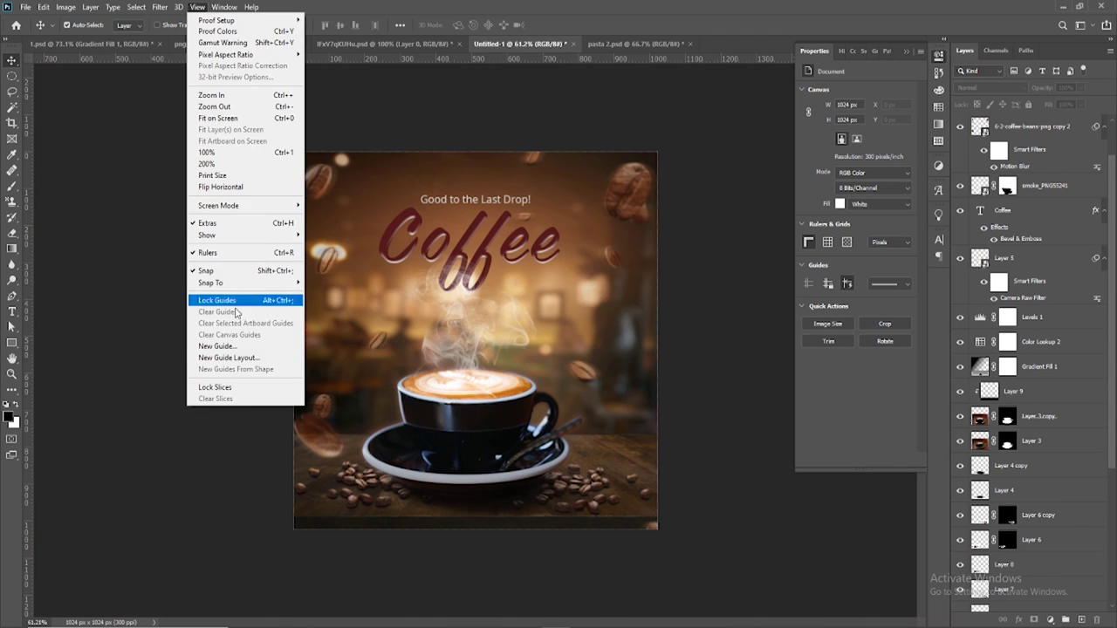
pyautogui.click(249, 356)
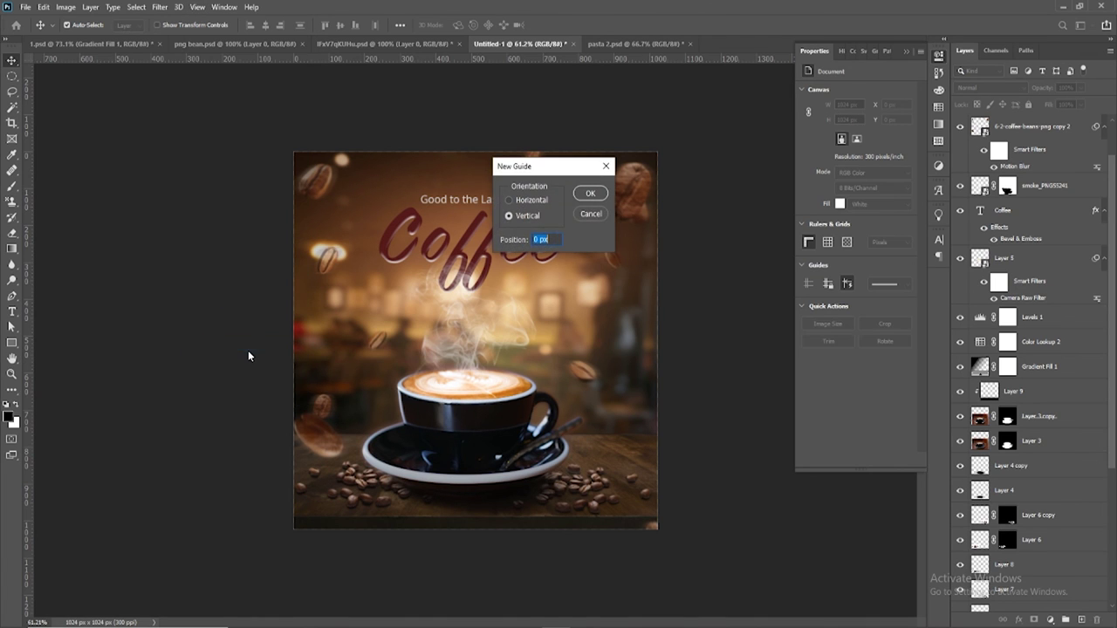
pyautogui.click(577, 215)
pyautogui.click(197, 7)
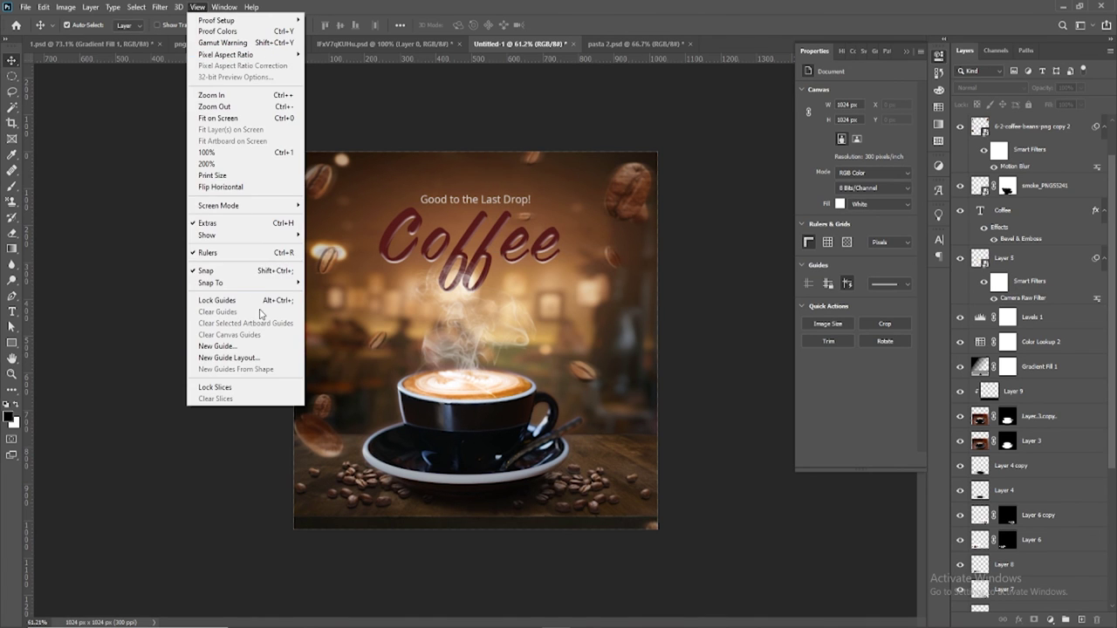
pyautogui.click(199, 8)
pyautogui.click(199, 8)
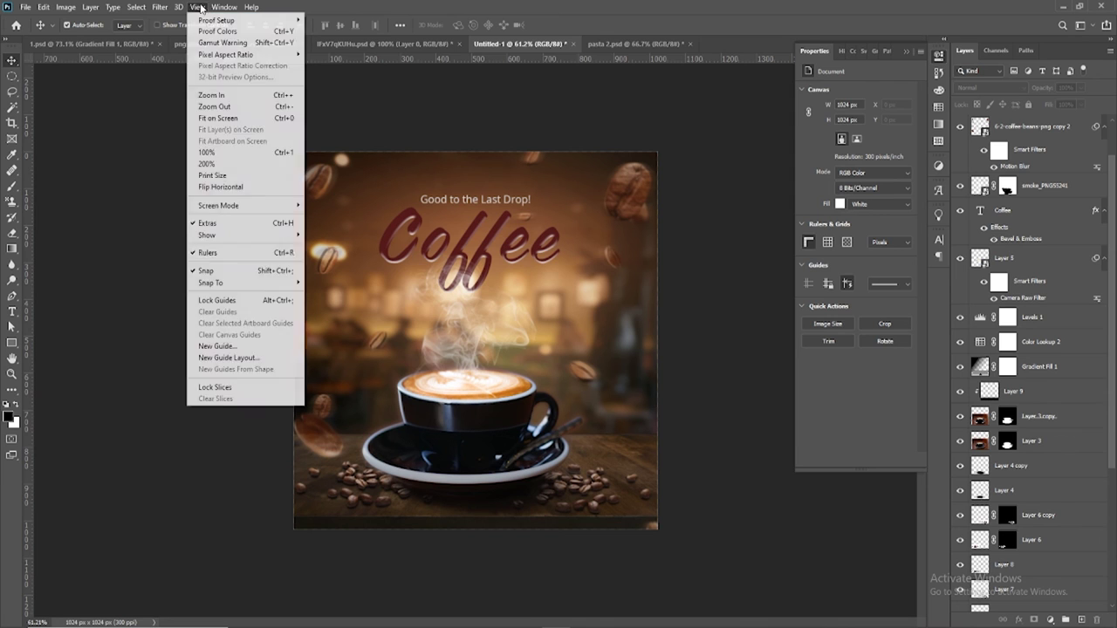
pyautogui.click(244, 358)
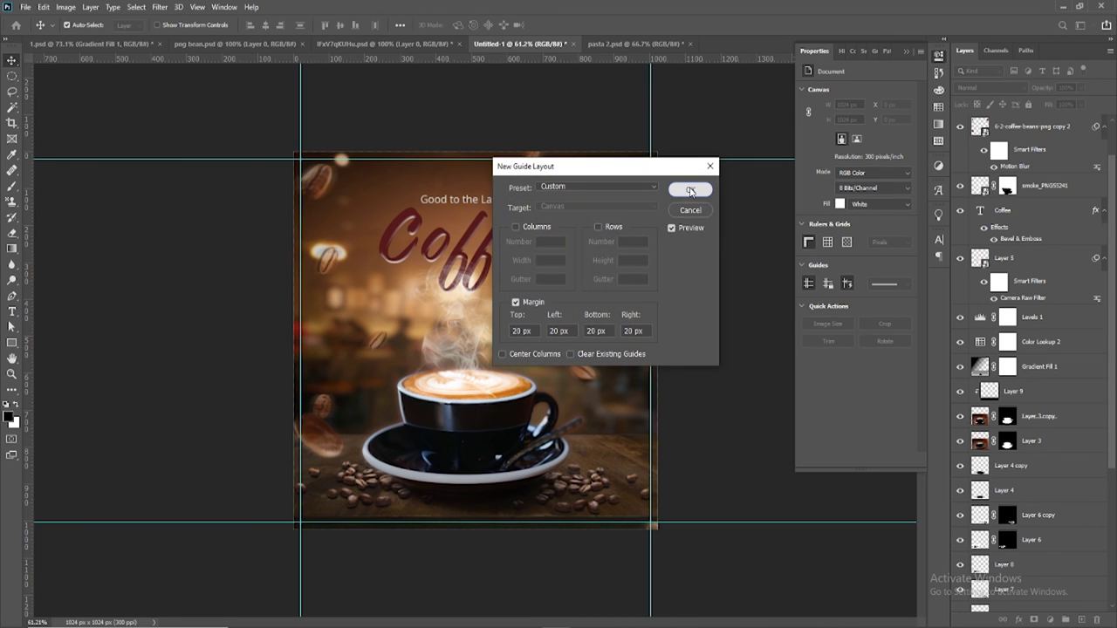
pyautogui.click(689, 190)
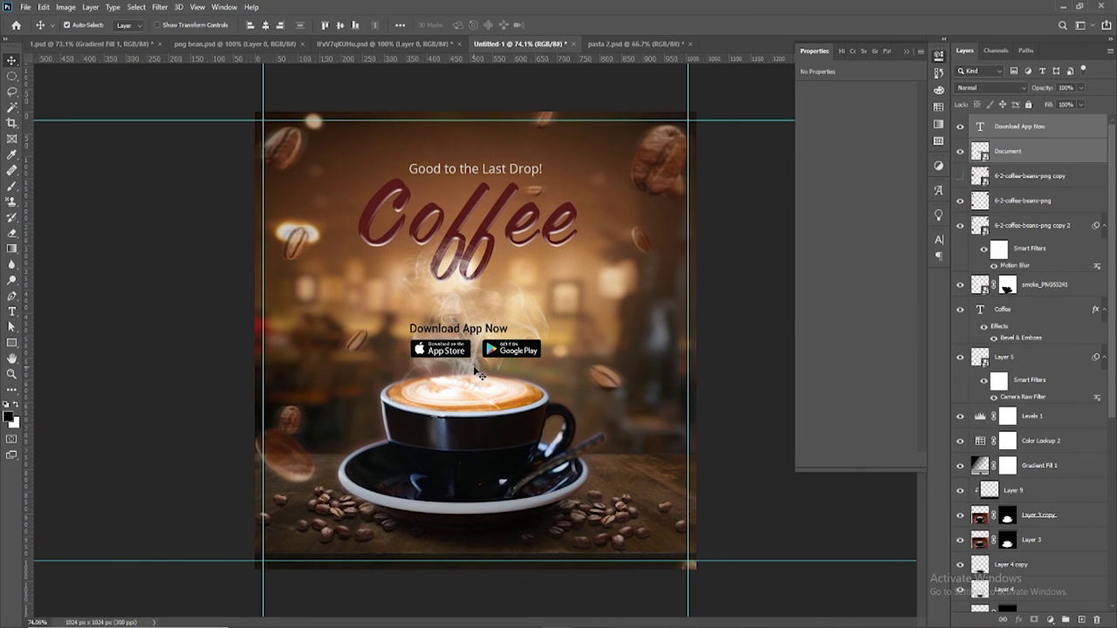
# Move the badge group to the bottom-left margin guides and scale it down slightly
pyautogui.click(43, 7)
pyautogui.click(70, 271)
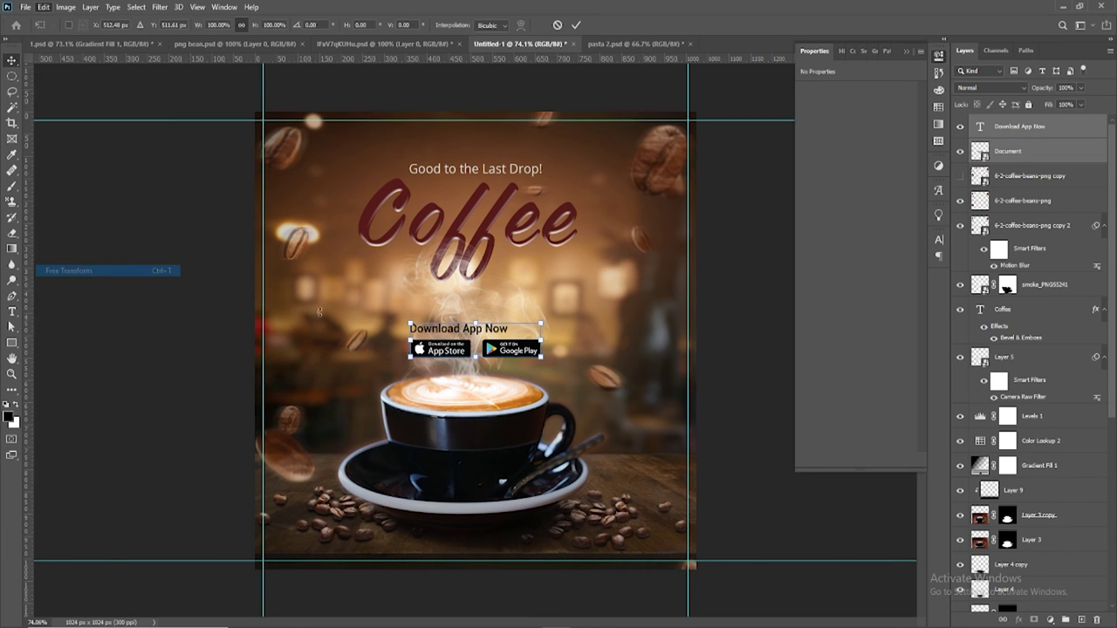
pyautogui.moveTo(443, 338)
pyautogui.mouseDown()
pyautogui.moveTo(410, 508)
pyautogui.moveTo(359, 550)
pyautogui.mouseUp()
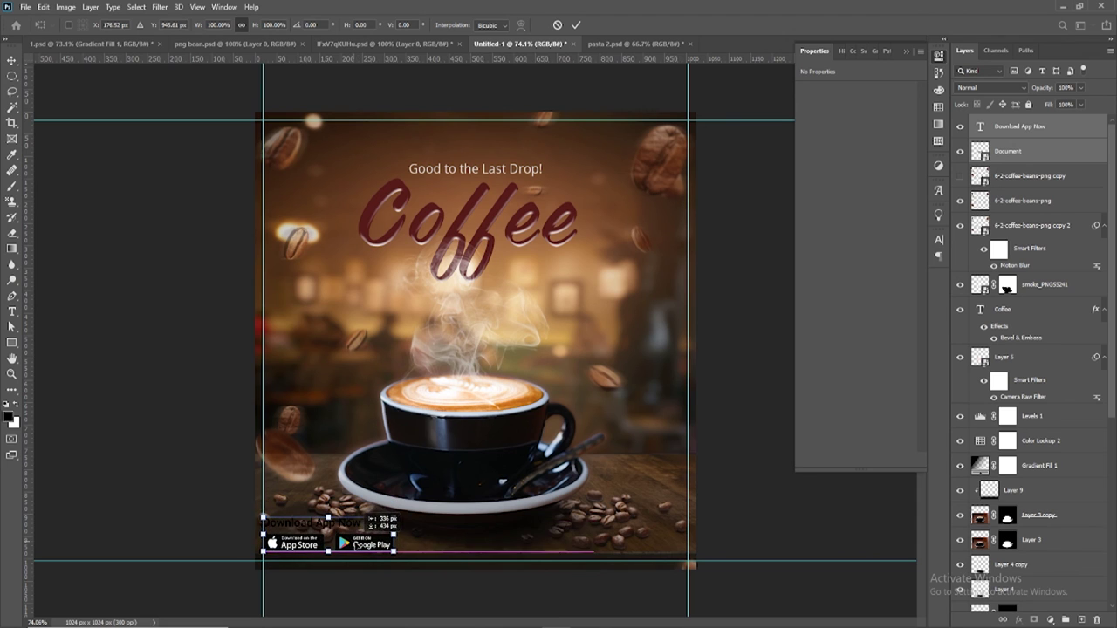
pyautogui.scroll(5, 496, 407)
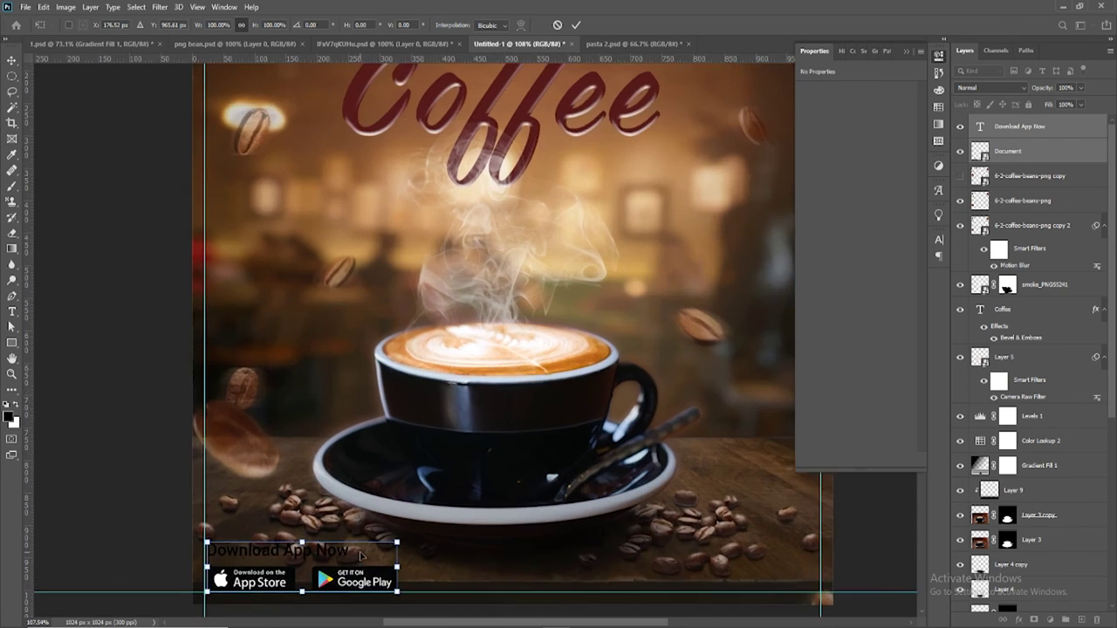
pyautogui.moveTo(497, 406); pyautogui.dragTo(462, 409)
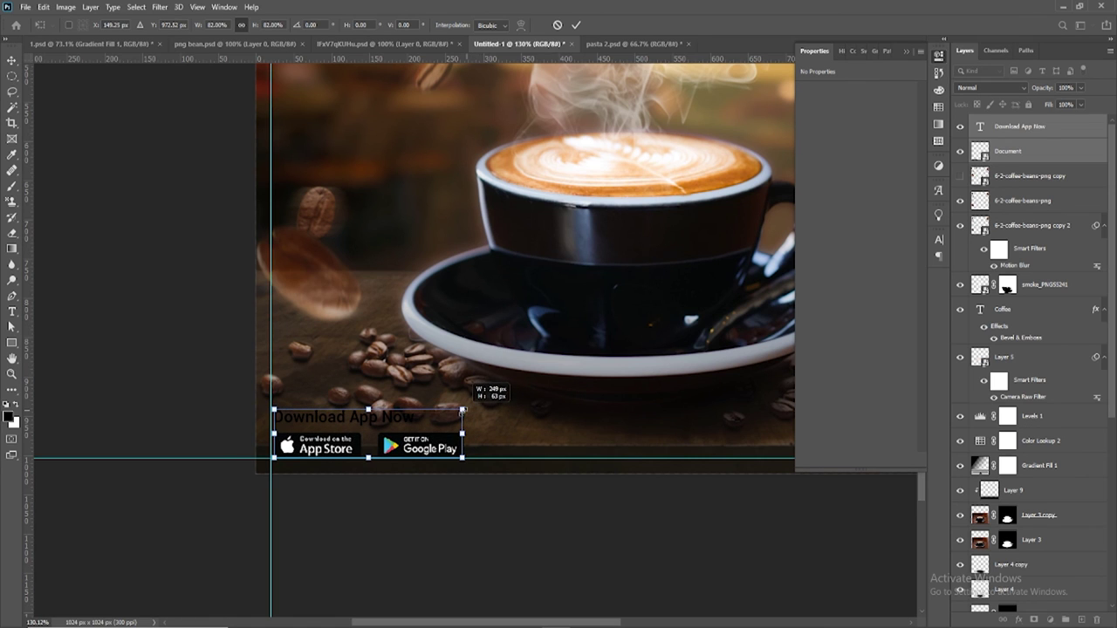
pyautogui.click(576, 26)
pyautogui.scroll(1, 323, 440)
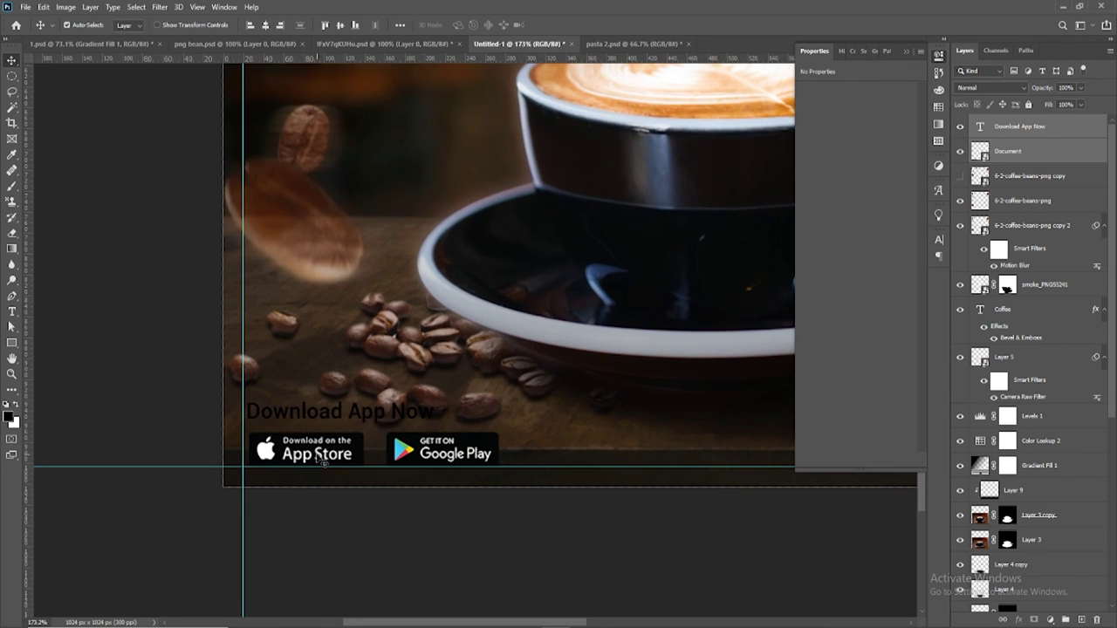
pyautogui.click(137, 299)
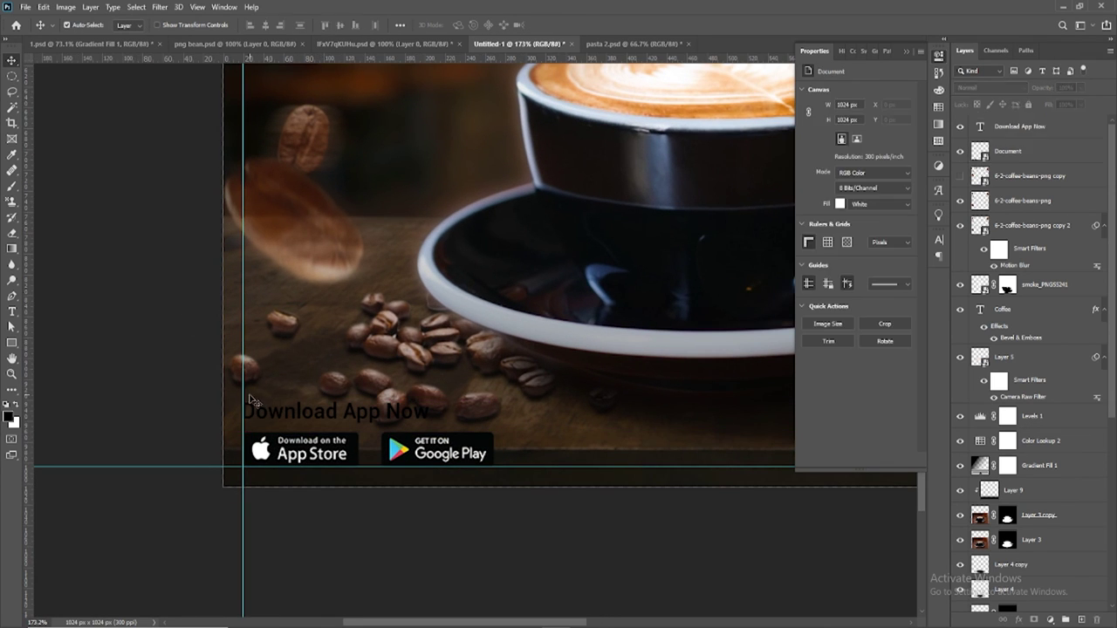
# Nudge the 'Download App Now' text down slightly and colour it white (#ffffff)
pyautogui.doubleClick(293, 417)
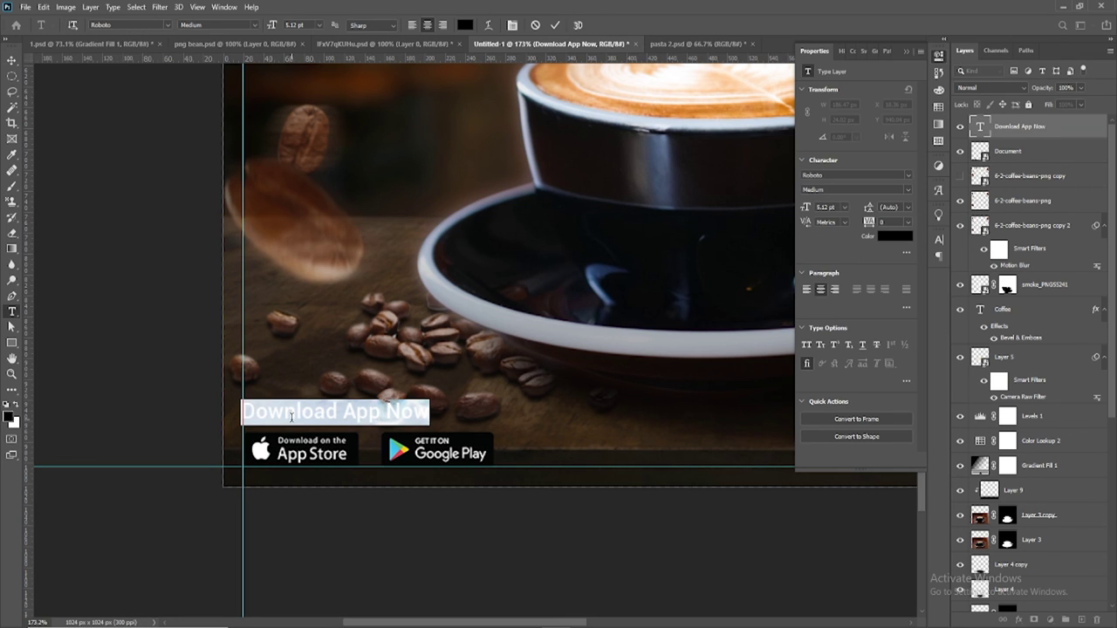
pyautogui.click(12, 59)
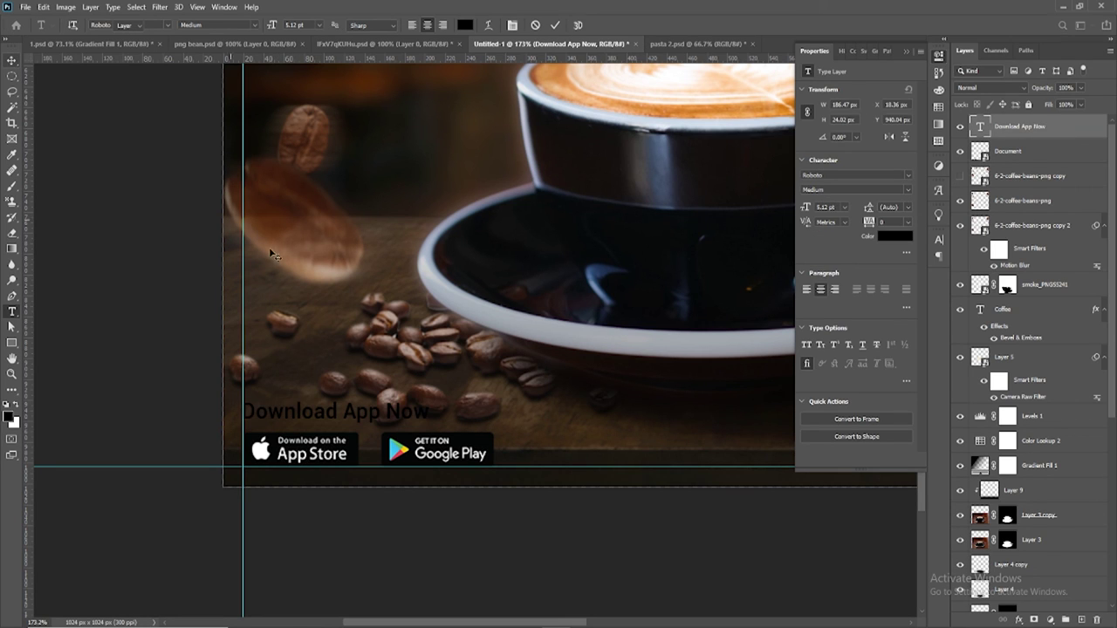
pyautogui.press('Down')
pyautogui.press('Down')
pyautogui.press('Down')
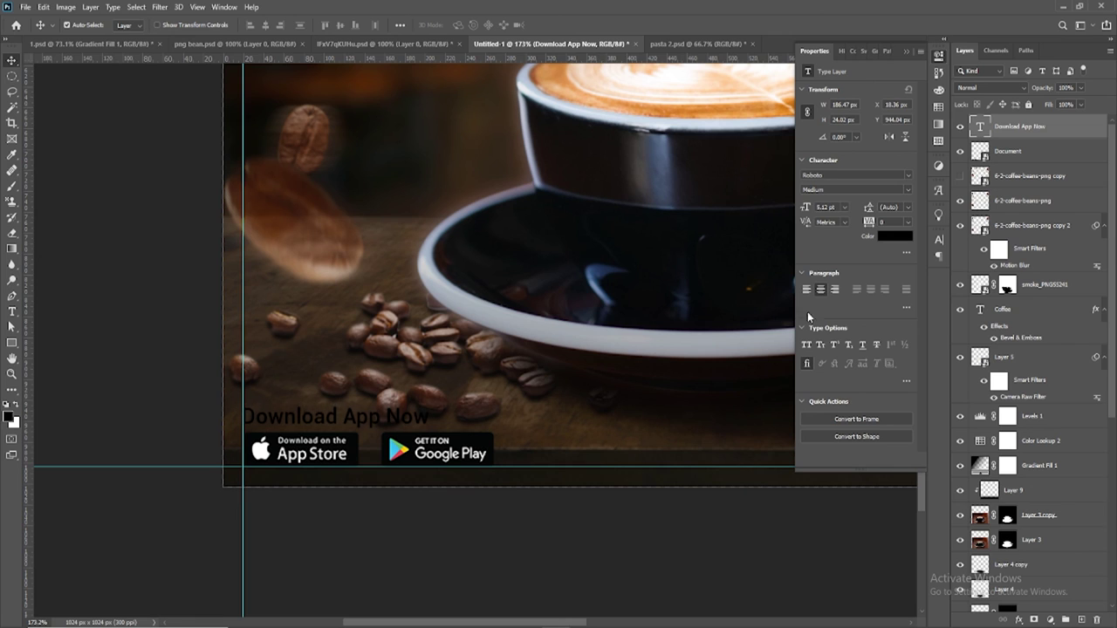
pyautogui.click(892, 236)
pyautogui.click(700, 160)
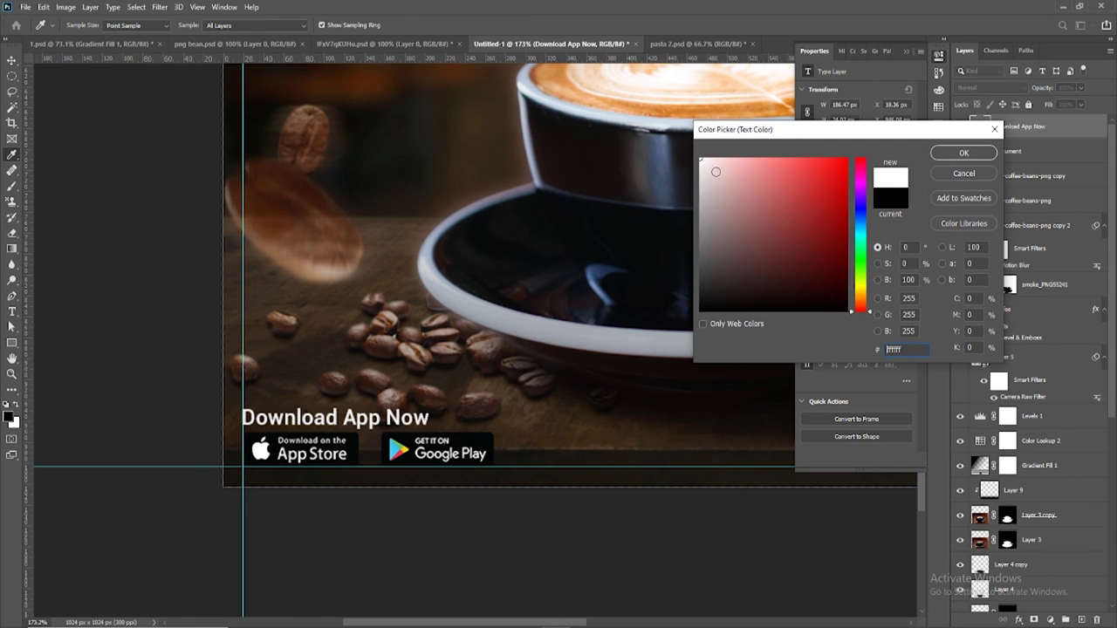
pyautogui.click(963, 153)
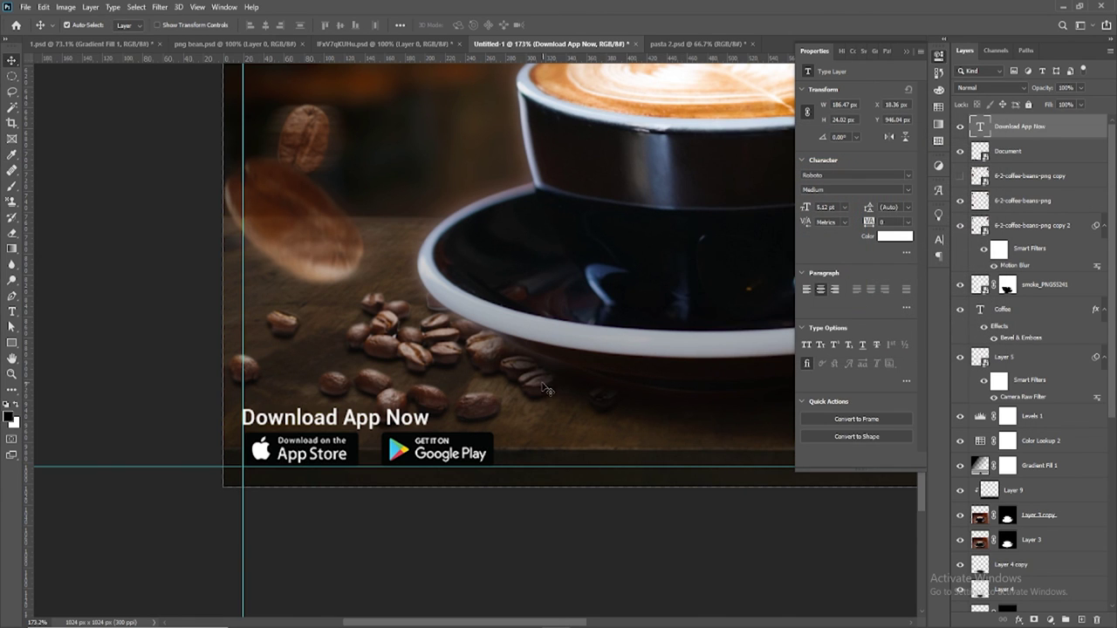
# Fit the whole poster in the window and hide the margin guides
pyautogui.click(563, 535)
pyautogui.hotkey('ctrl', '0')
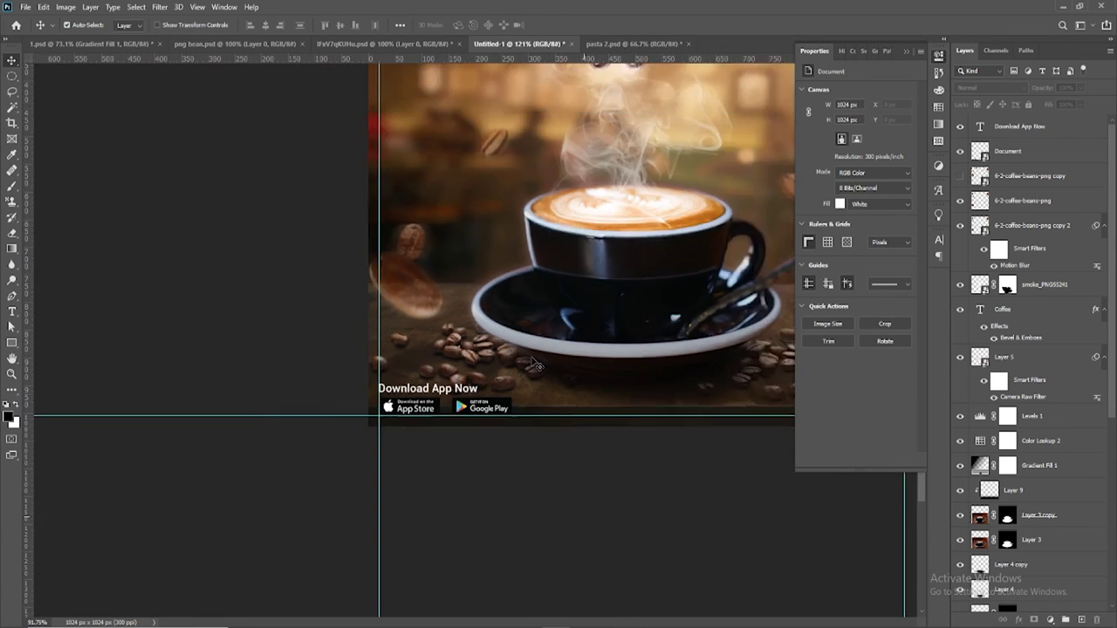
pyautogui.rightClick(503, 303)
pyautogui.click(520, 311)
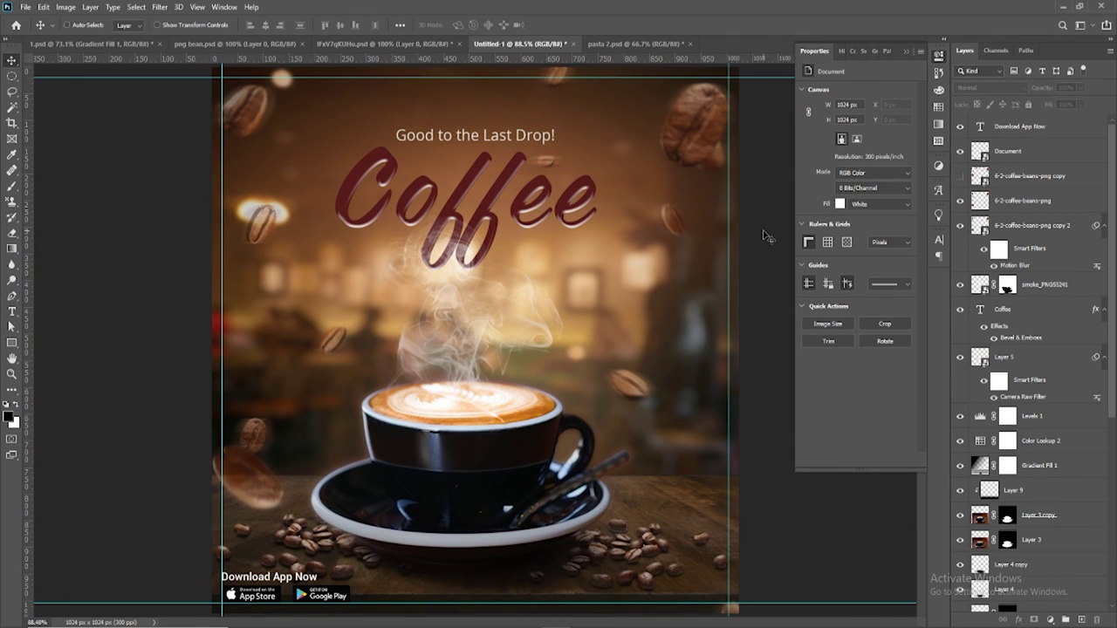
pyautogui.hotkey('ctrl', ';')
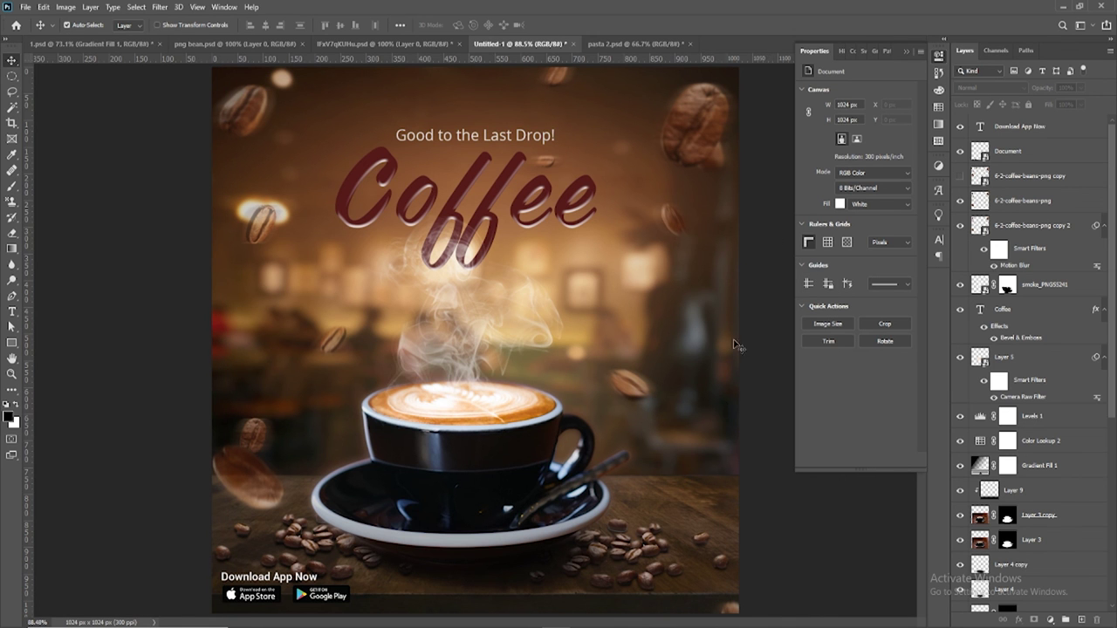